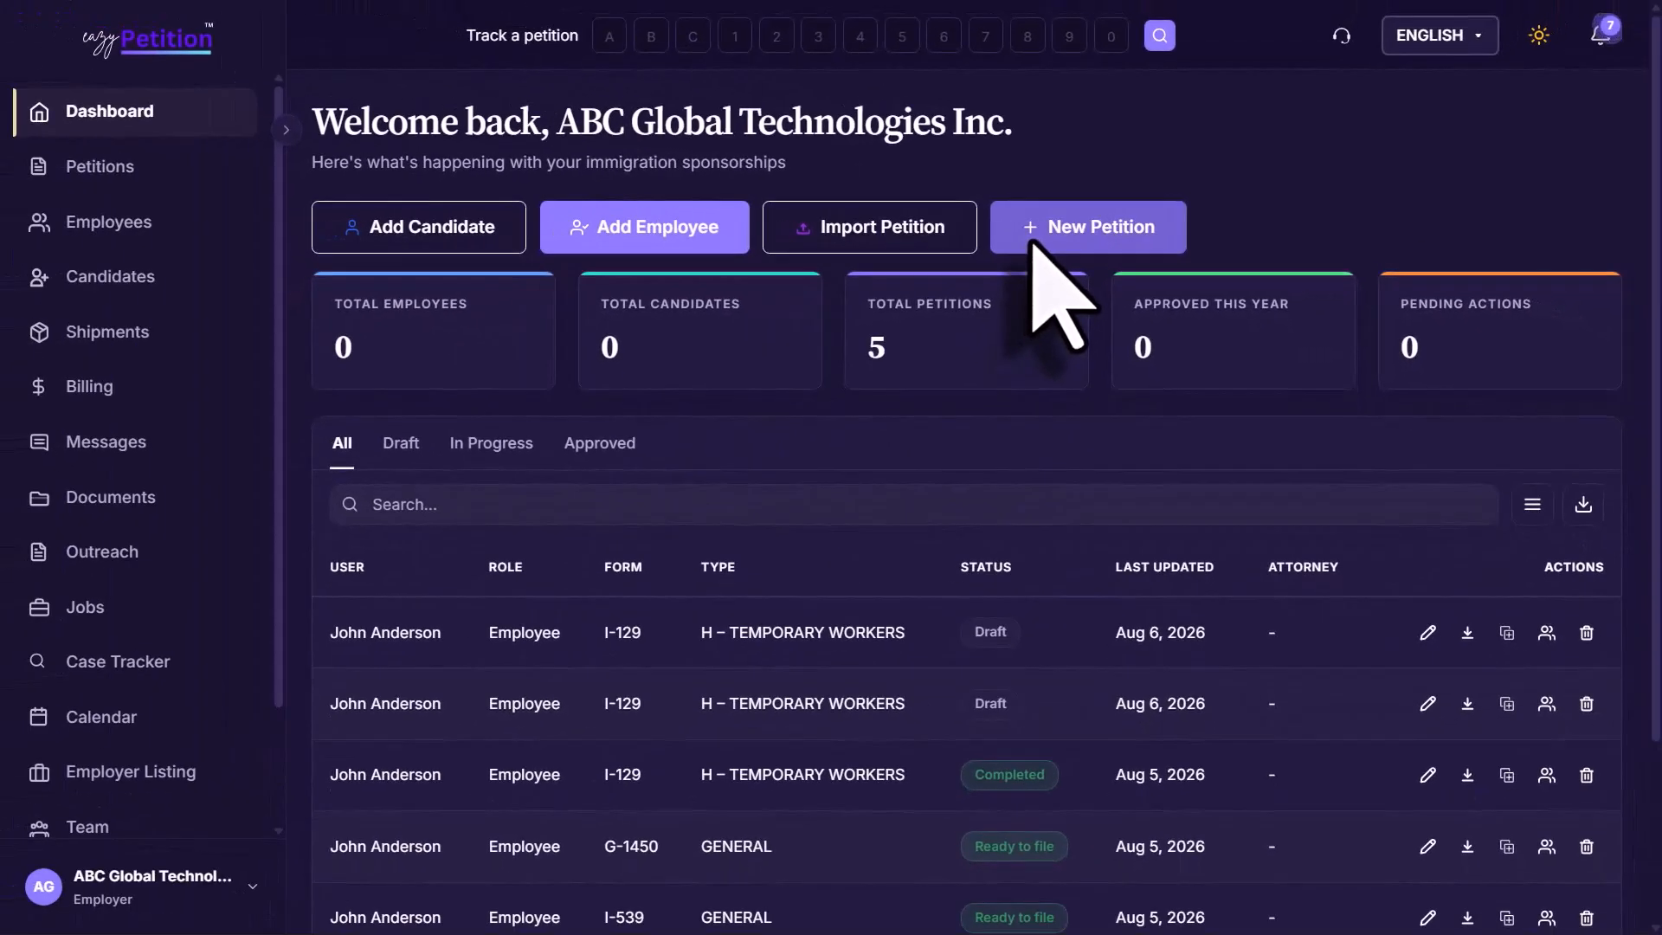
Start a new petition, search the forms for I-129 and select Petition for Nonimmigrant Worker.
{"action": "left_click", "coordinate": [1032, 244]}
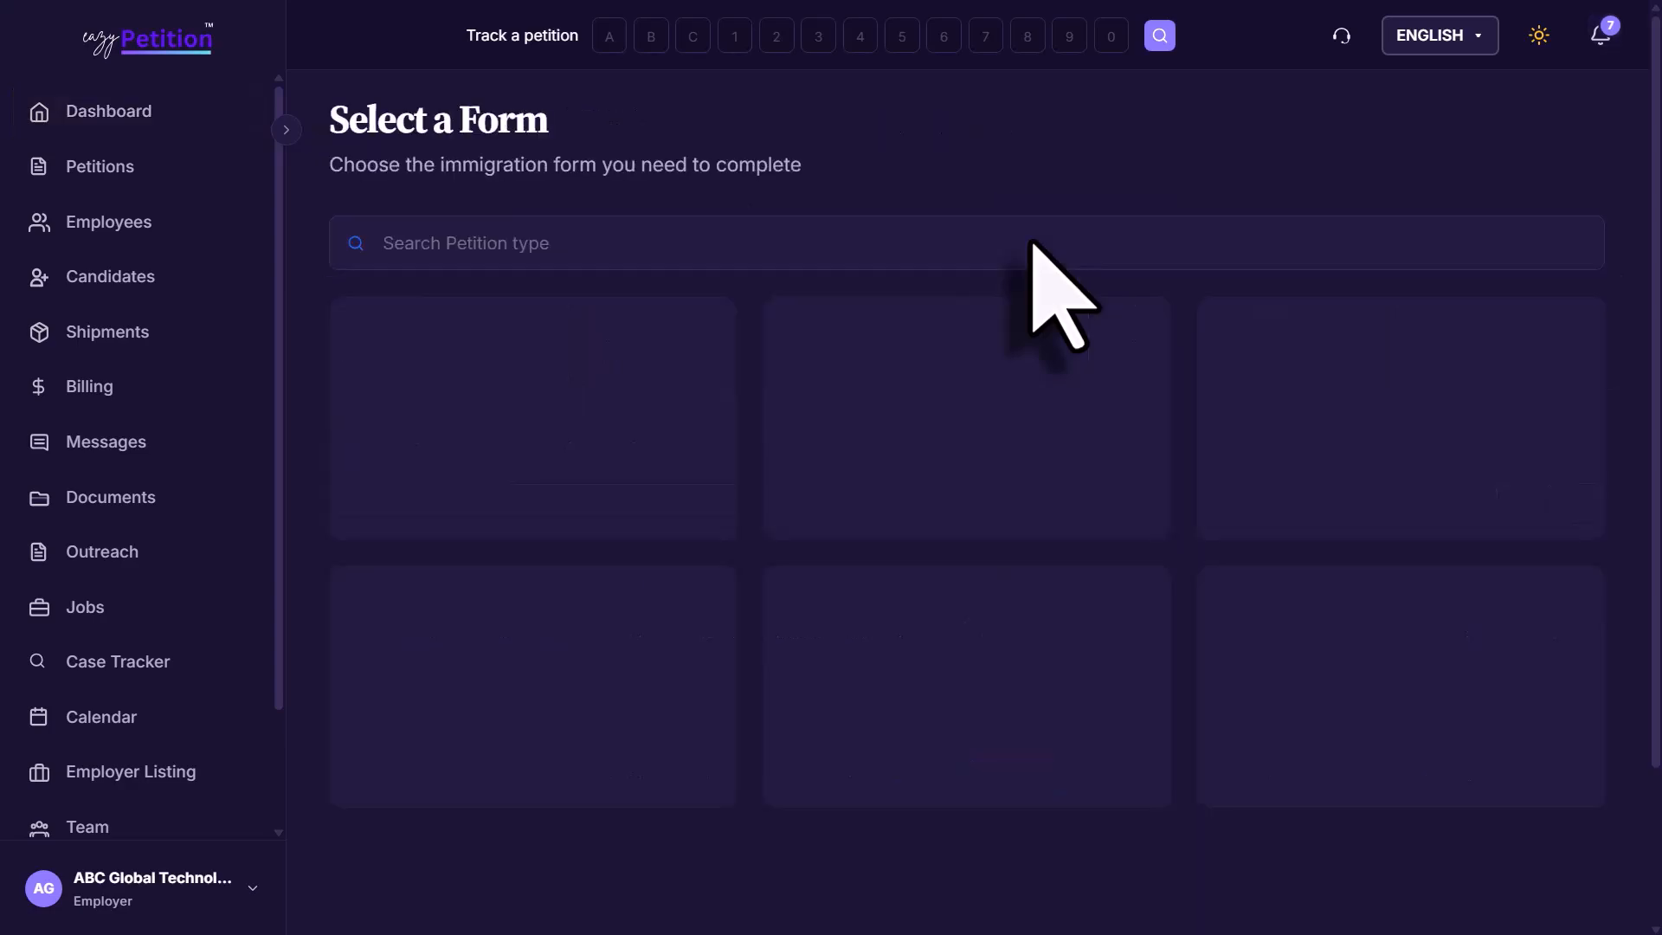
{"action": "left_click", "coordinate": [978, 229]}
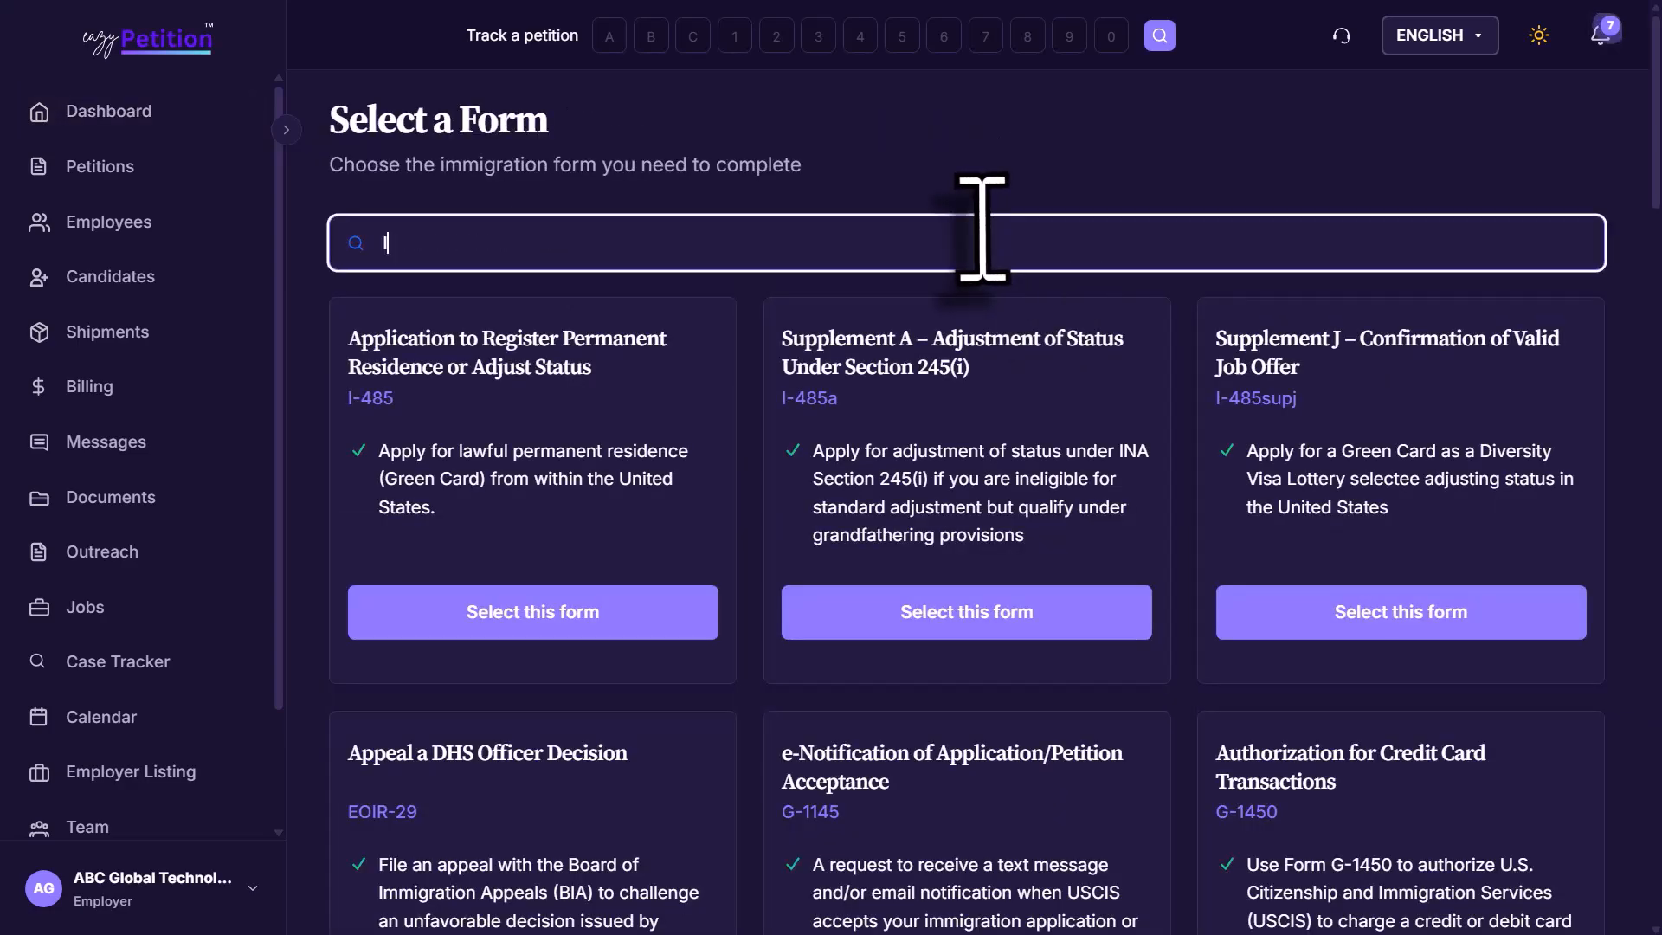
{"action": "type", "text": "I-129"}
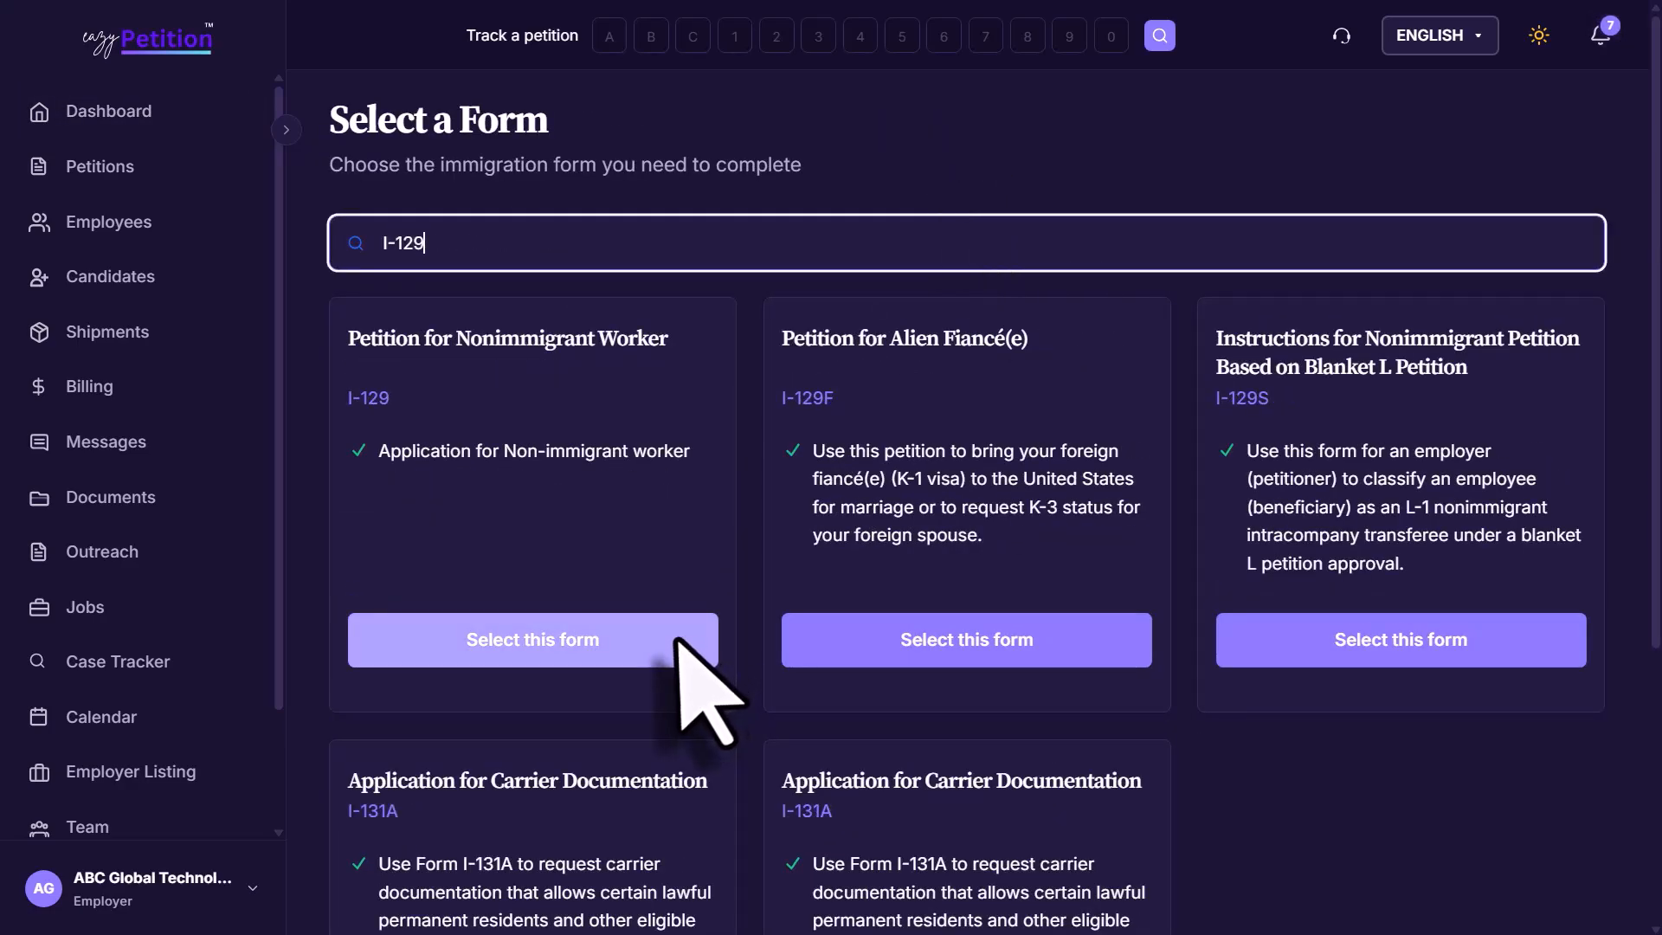
{"action": "left_click", "coordinate": [678, 640]}
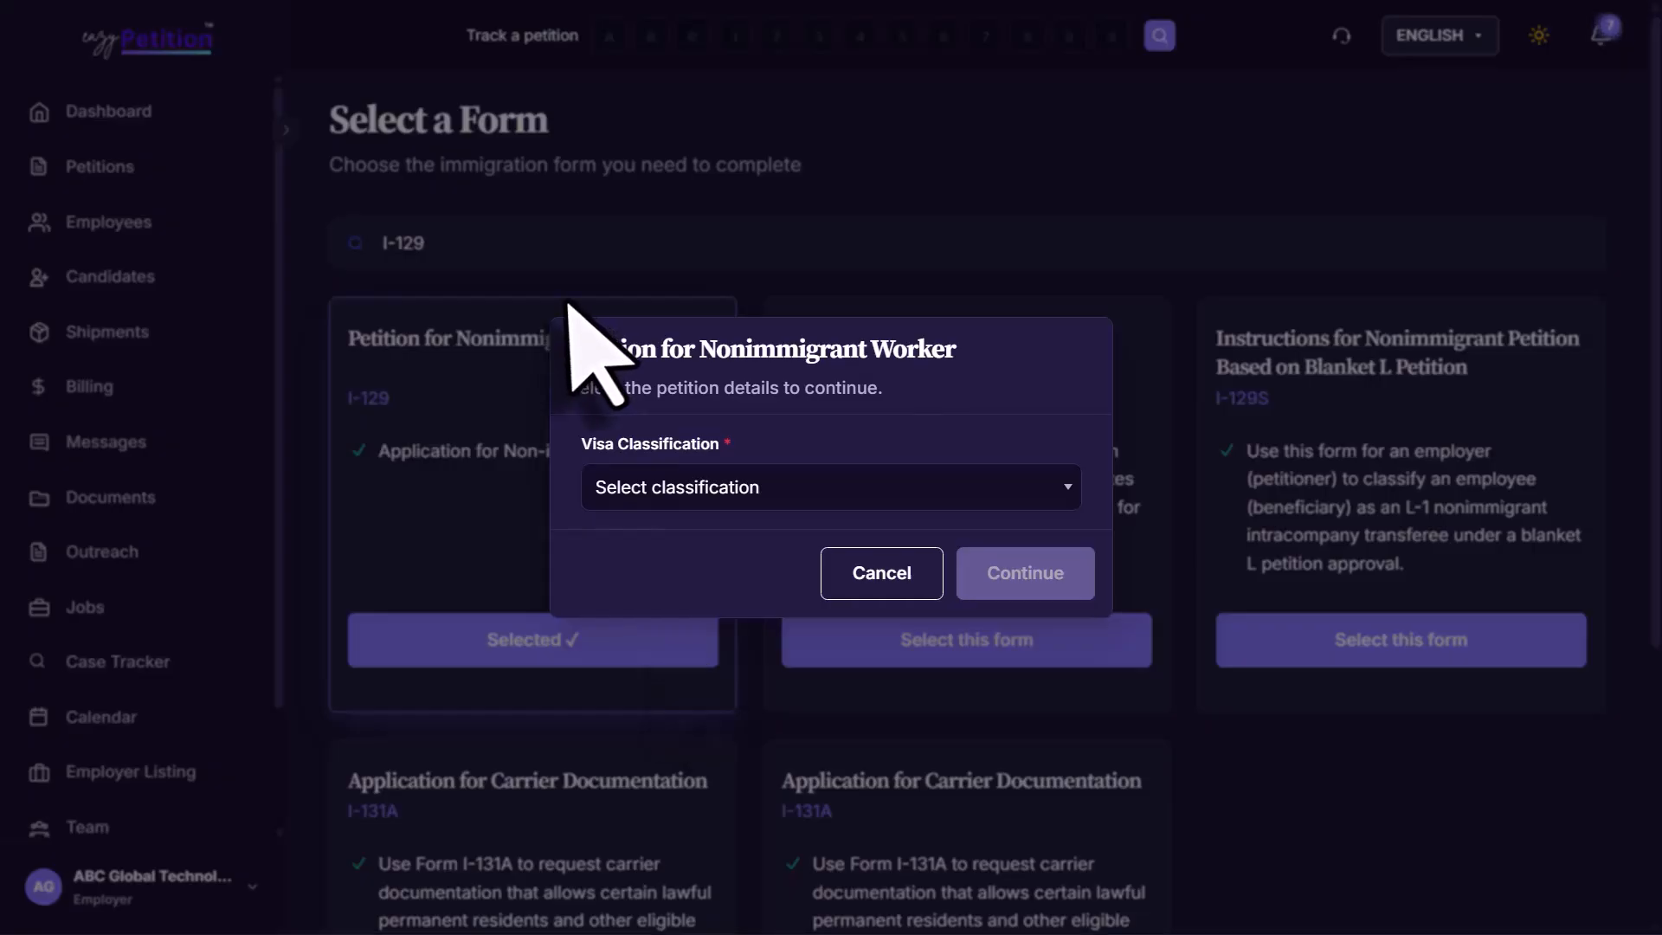
Set the visa classification to L – Intracompany Transferees and continue to the petition form.
{"action": "left_click", "coordinate": [675, 495]}
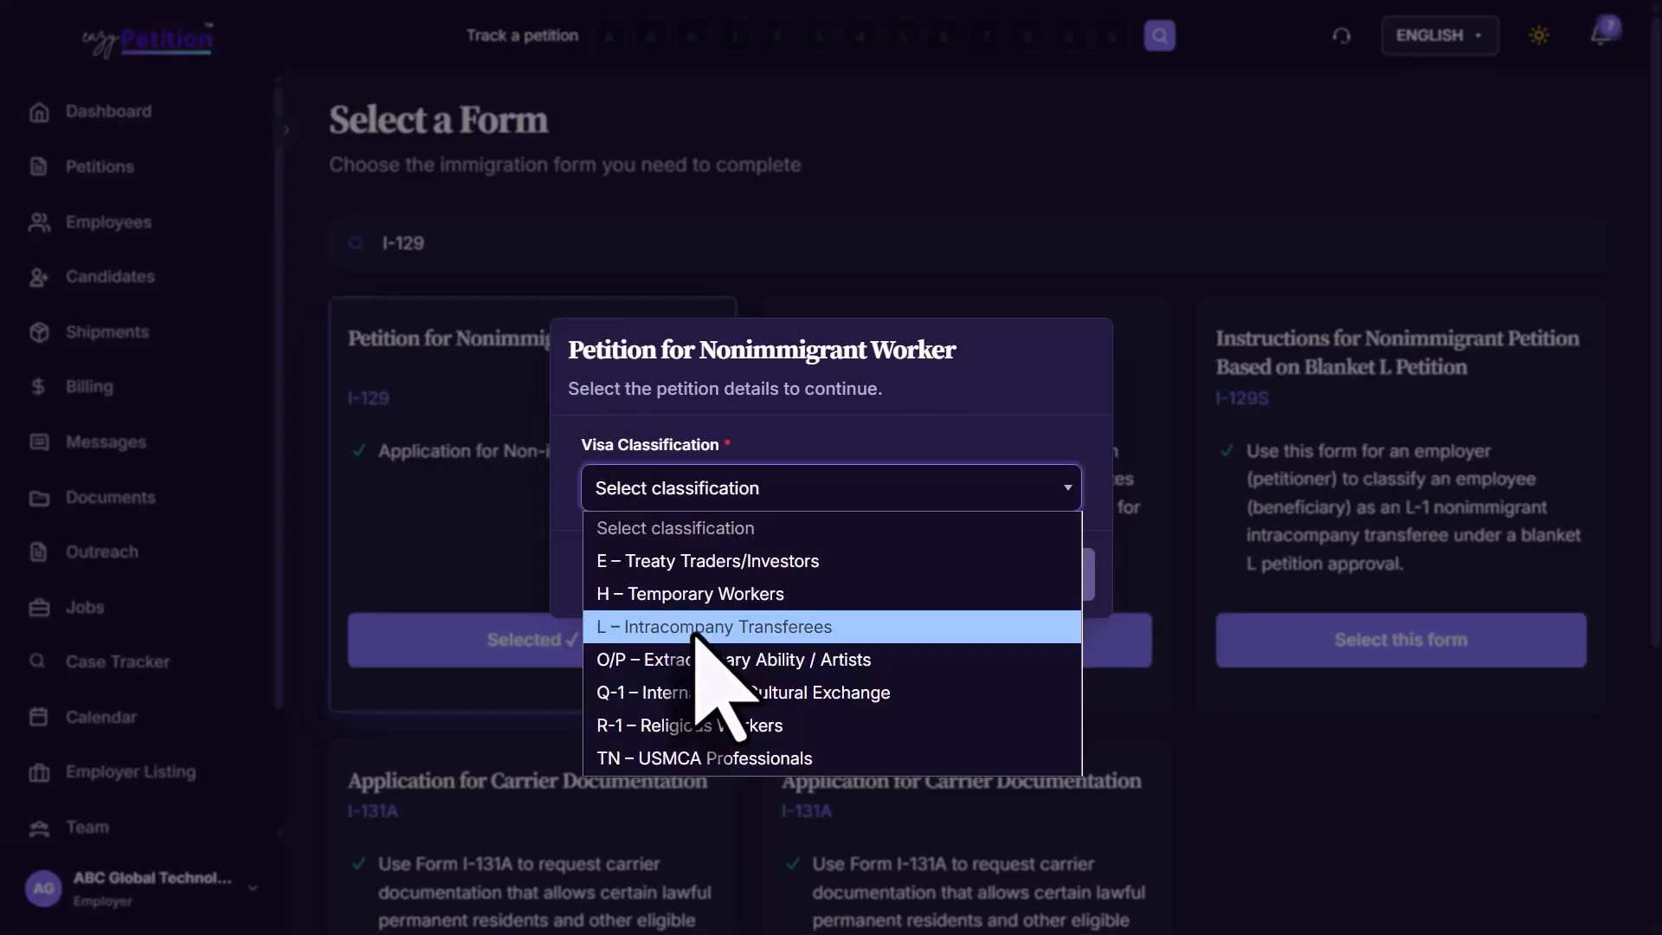
{"action": "left_click", "coordinate": [698, 626]}
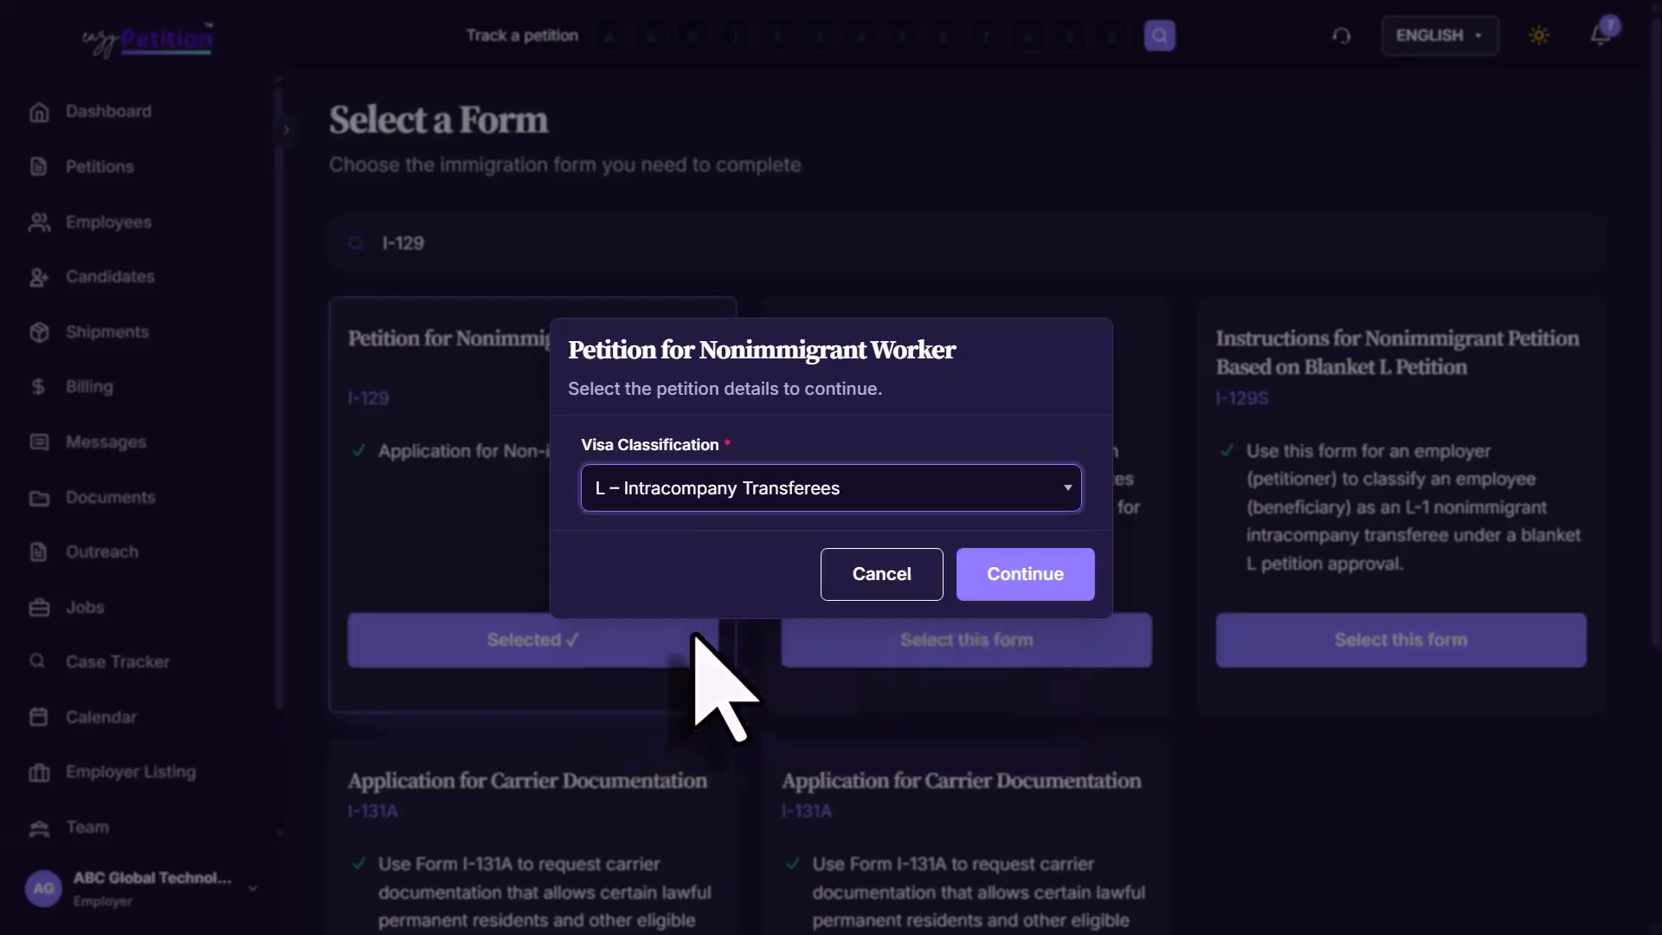
{"action": "left_click", "coordinate": [1020, 573]}
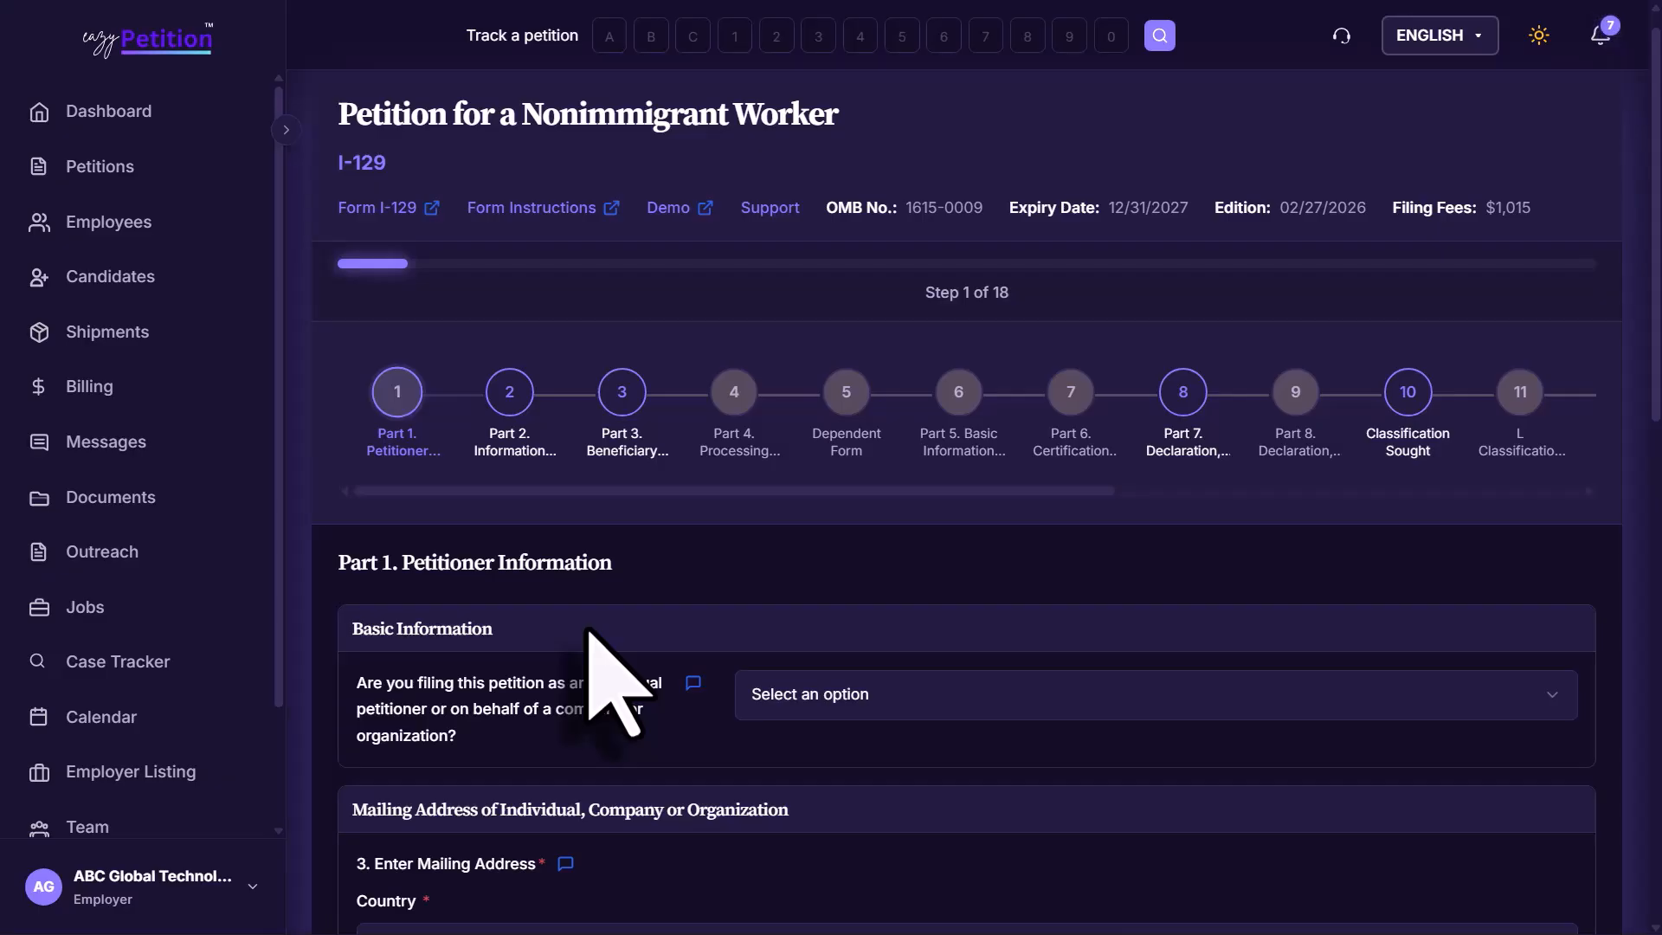
View the linked Form I-129, look at the Dependent Form and Part 4 sections, and return to Part 1.
{"action": "left_click", "coordinate": [403, 212]}
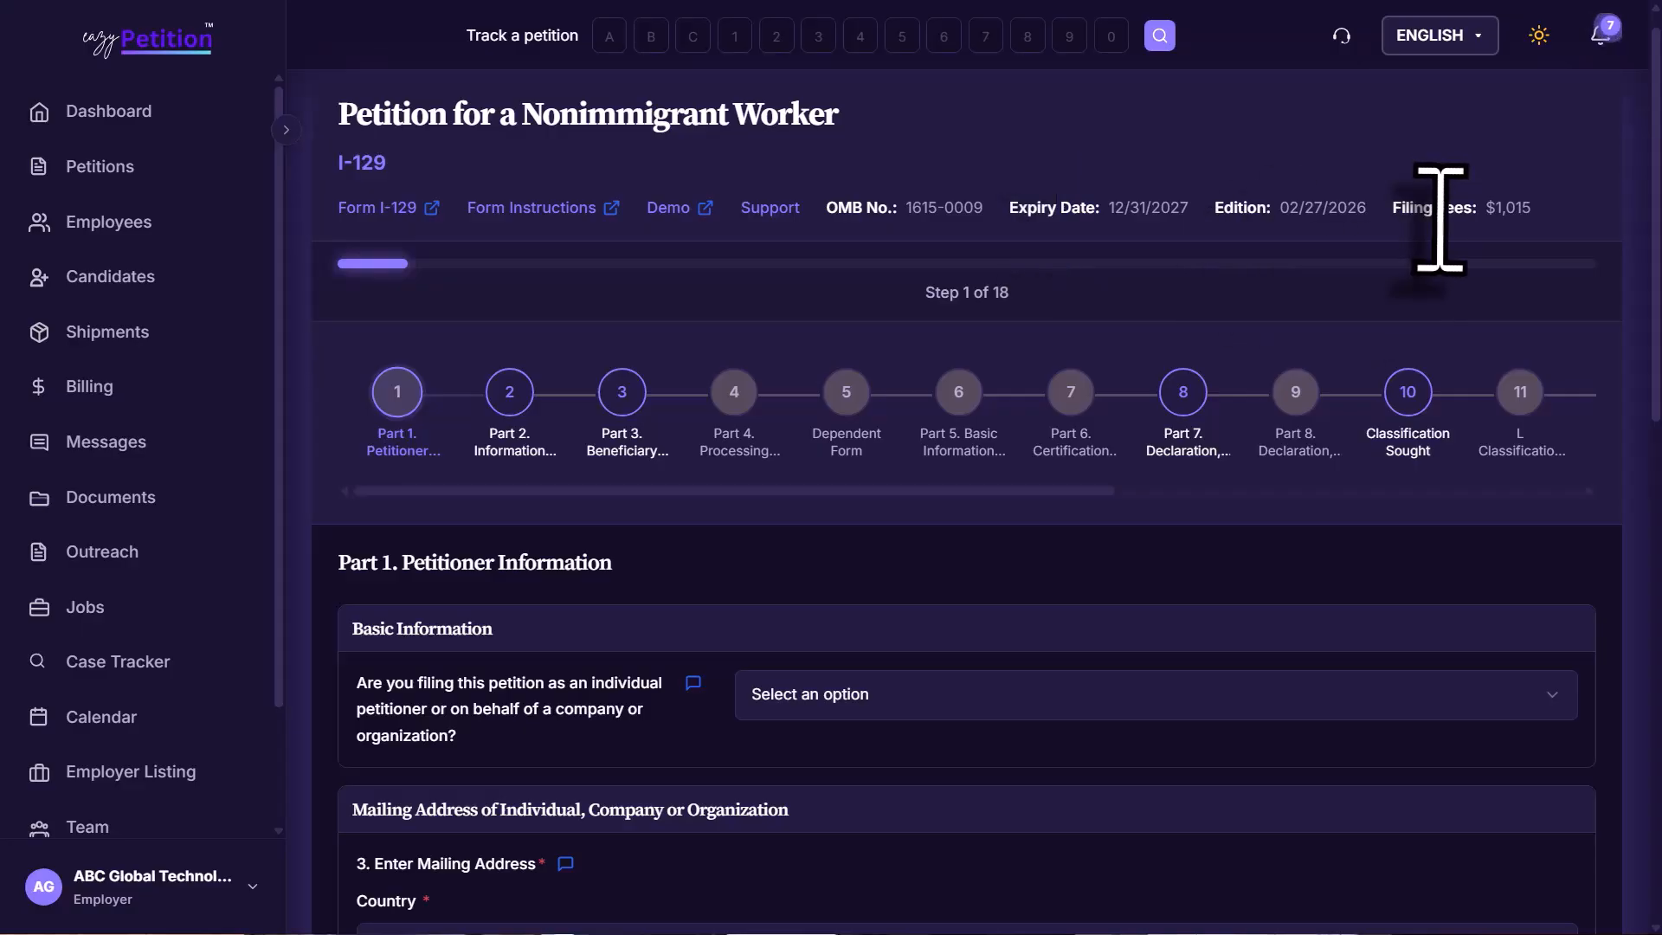
{"action": "left_click", "coordinate": [855, 404]}
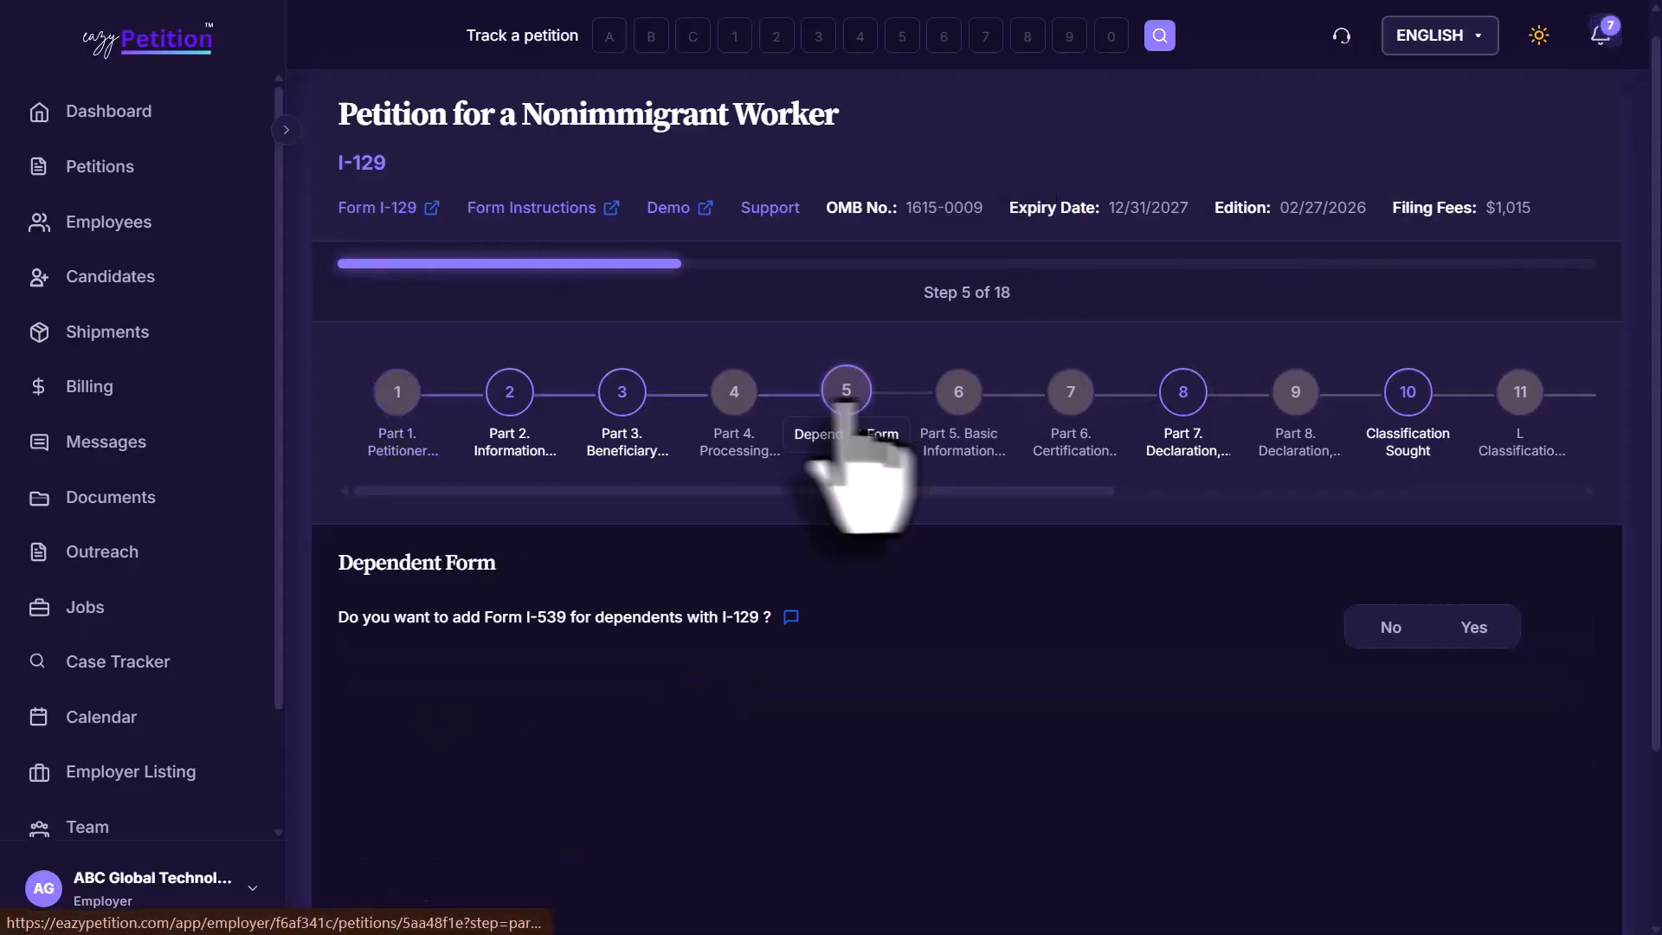
{"action": "left_click", "coordinate": [730, 400]}
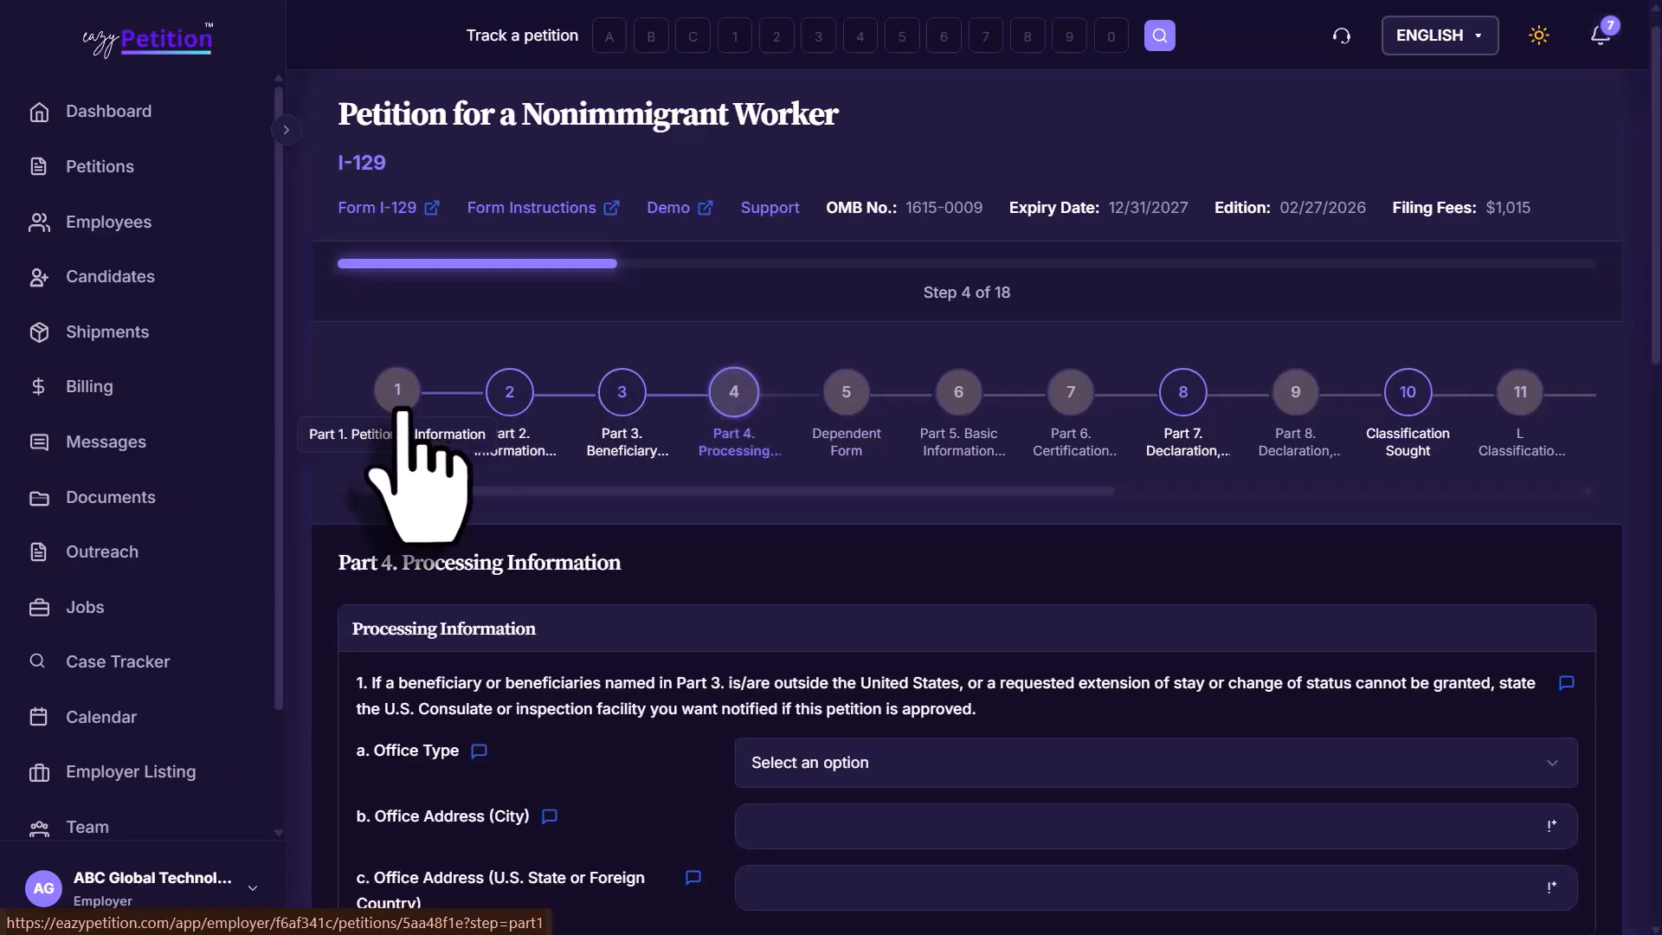
{"action": "left_click", "coordinate": [399, 405]}
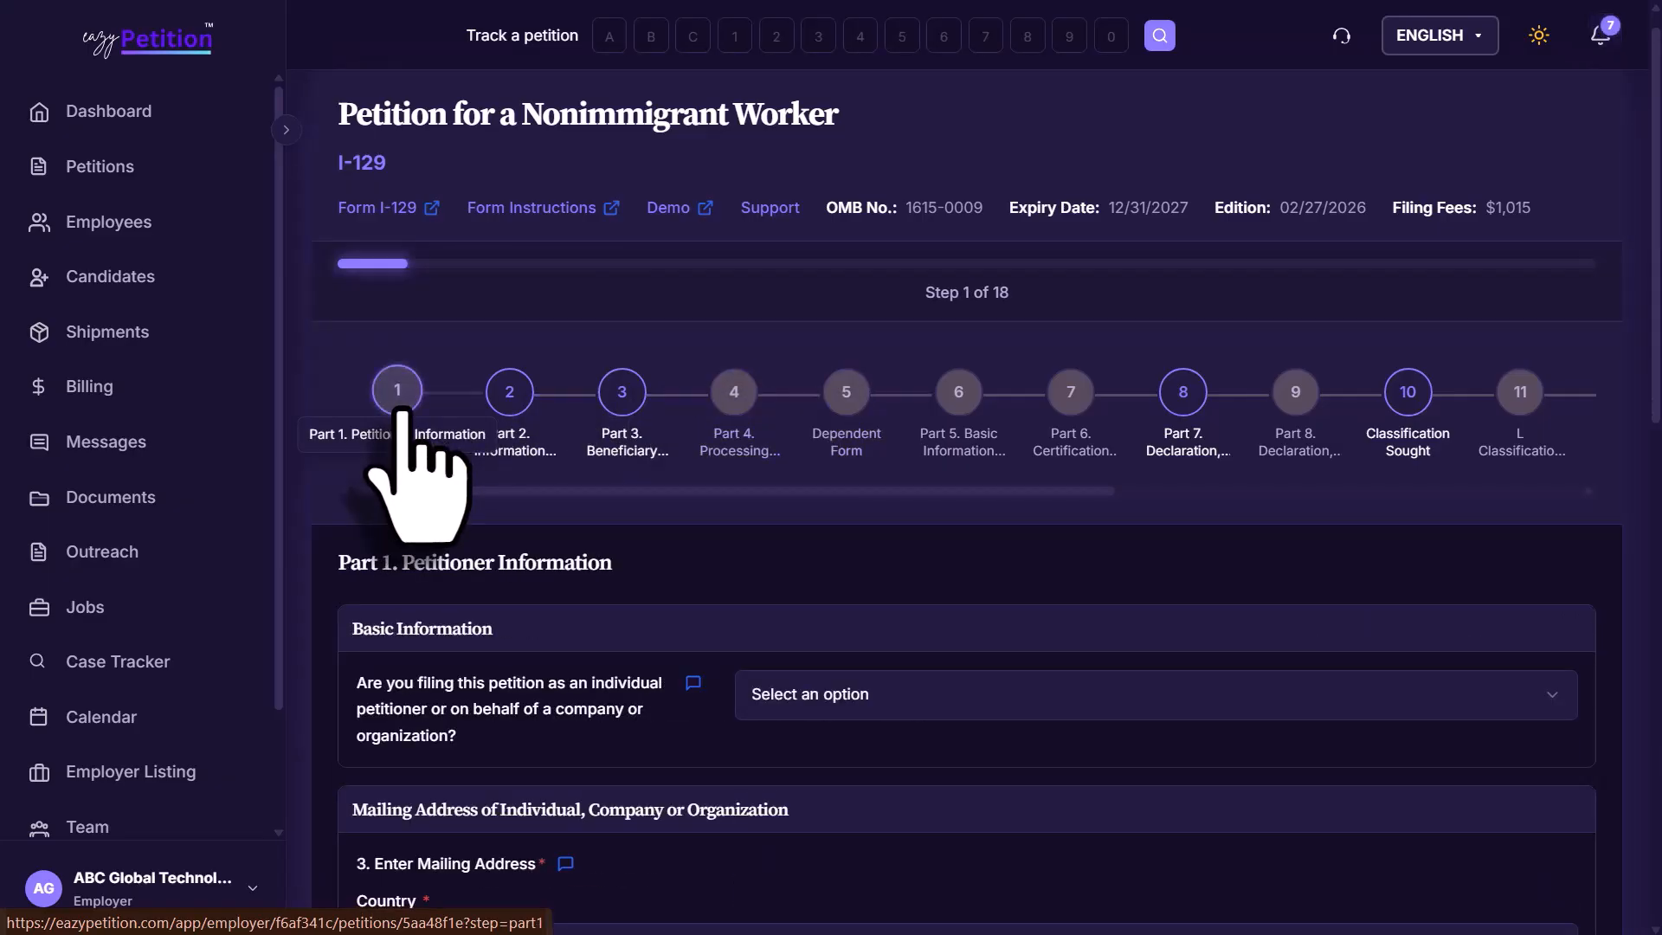
In Part 1, specify that the petition is filed on behalf of a Company or Organization.
{"action": "scroll", "coordinate": [685, 589], "scroll_direction": "down", "scroll_amount": 4}
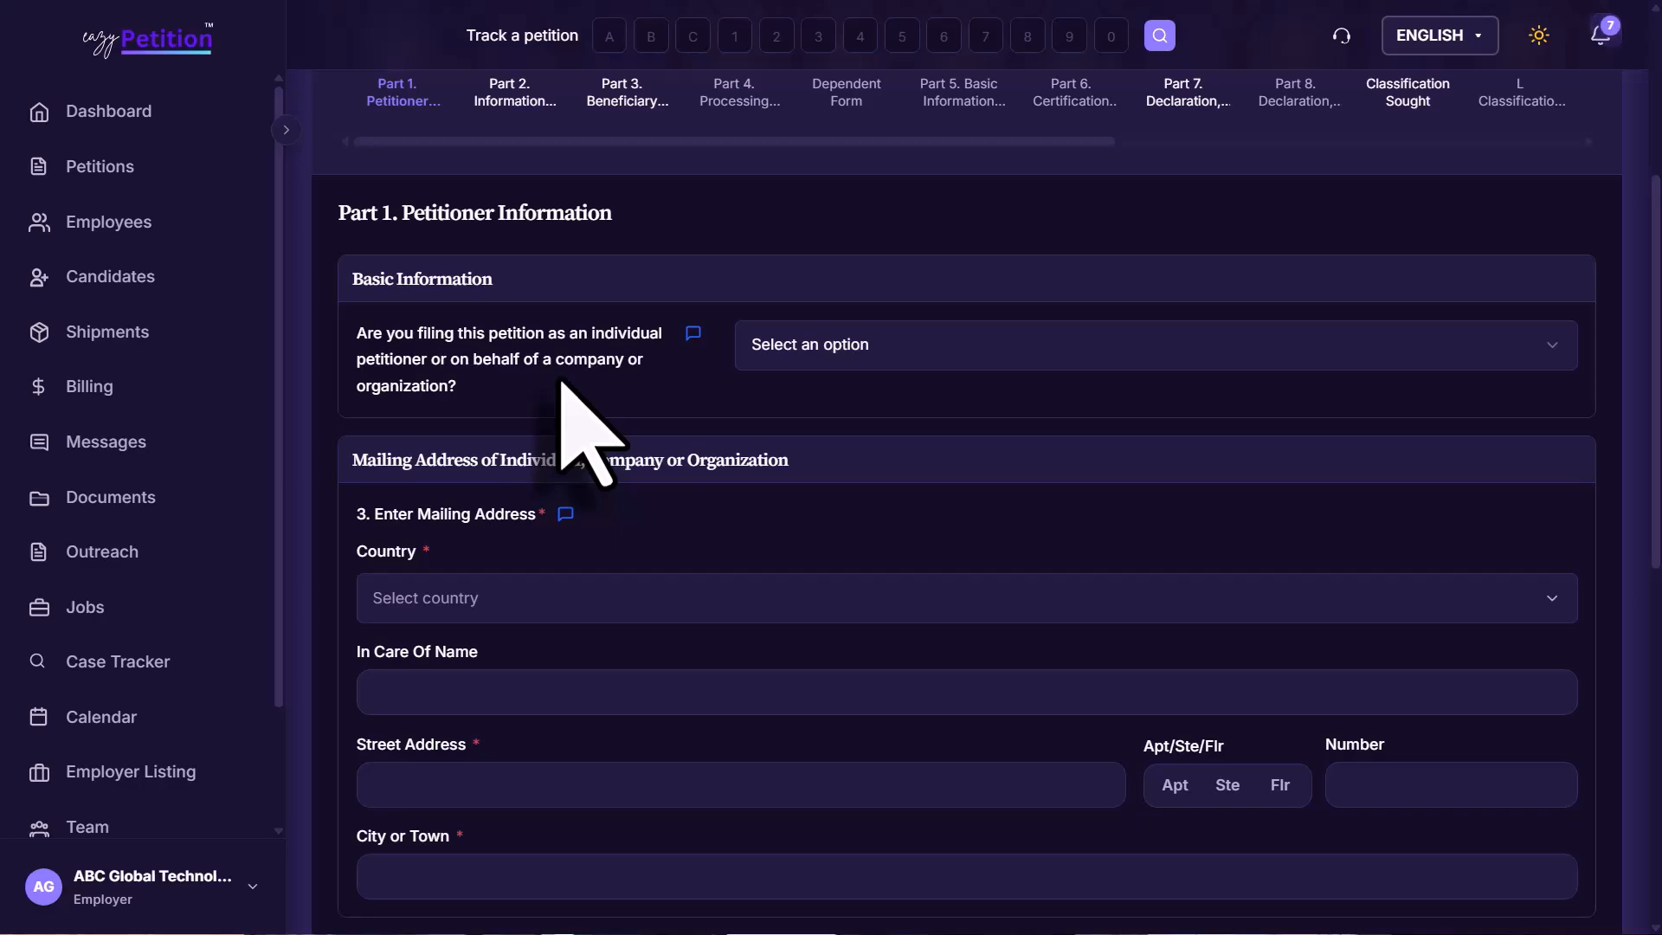
{"action": "left_click", "coordinate": [822, 348]}
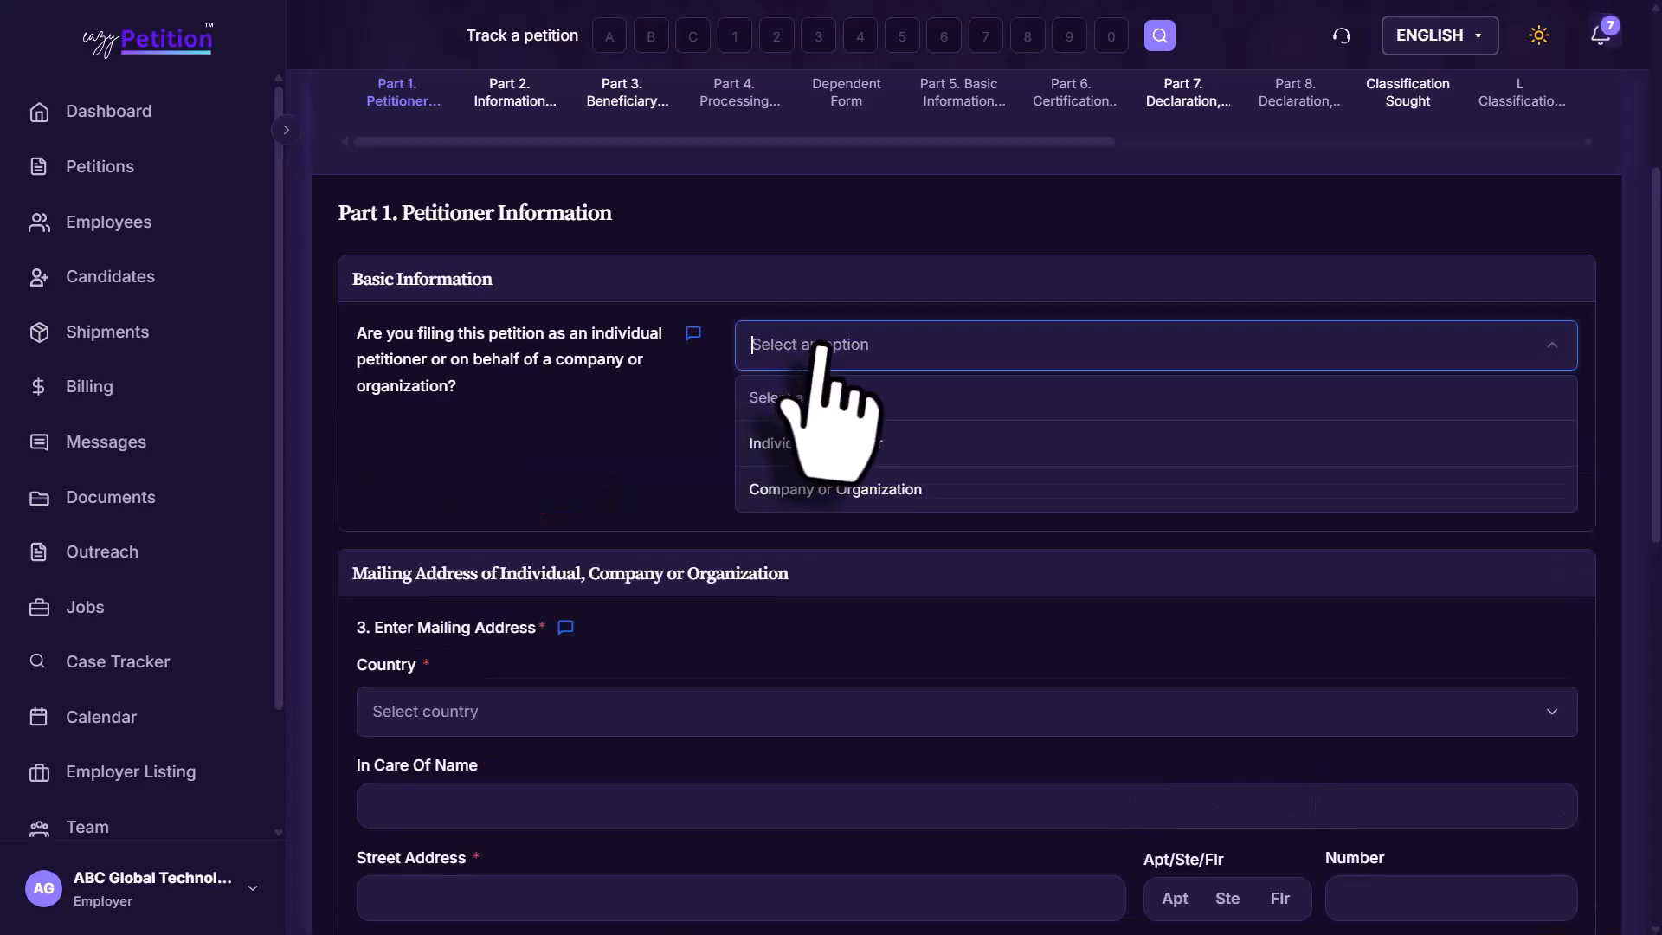
{"action": "left_click", "coordinate": [904, 490]}
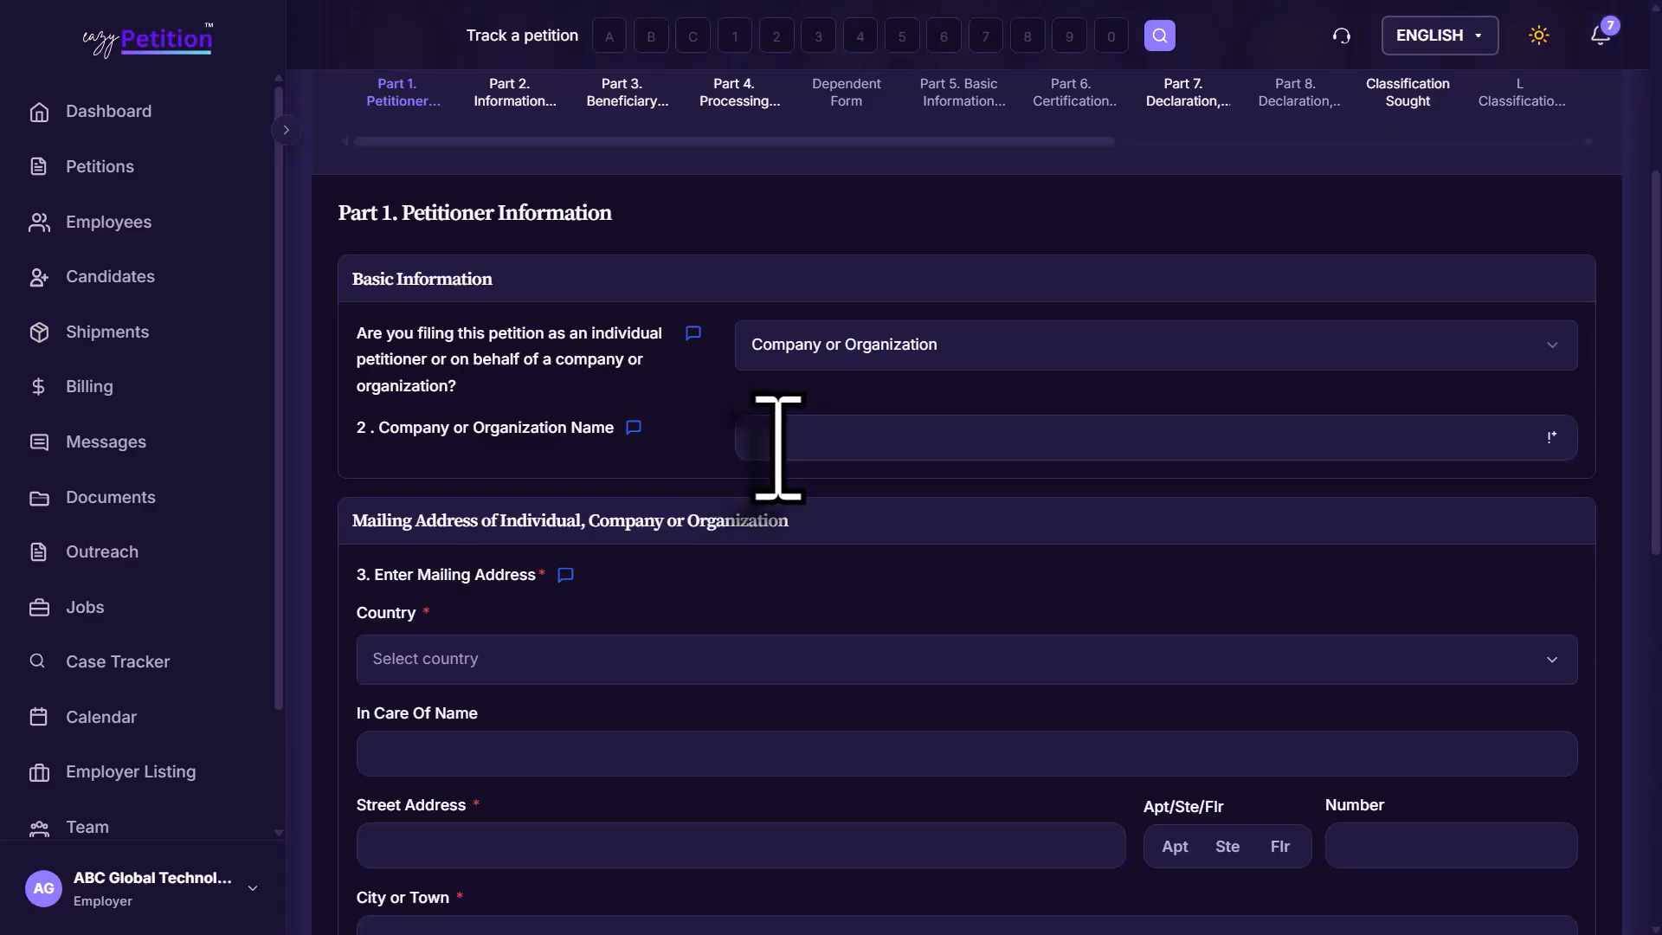
Answer Yes to the FEIN, nonprofit or governmental research organization, Individual IRS Tax Number and SSN questions under Other Information.
{"action": "scroll", "coordinate": [777, 447], "scroll_direction": "down", "scroll_amount": 2}
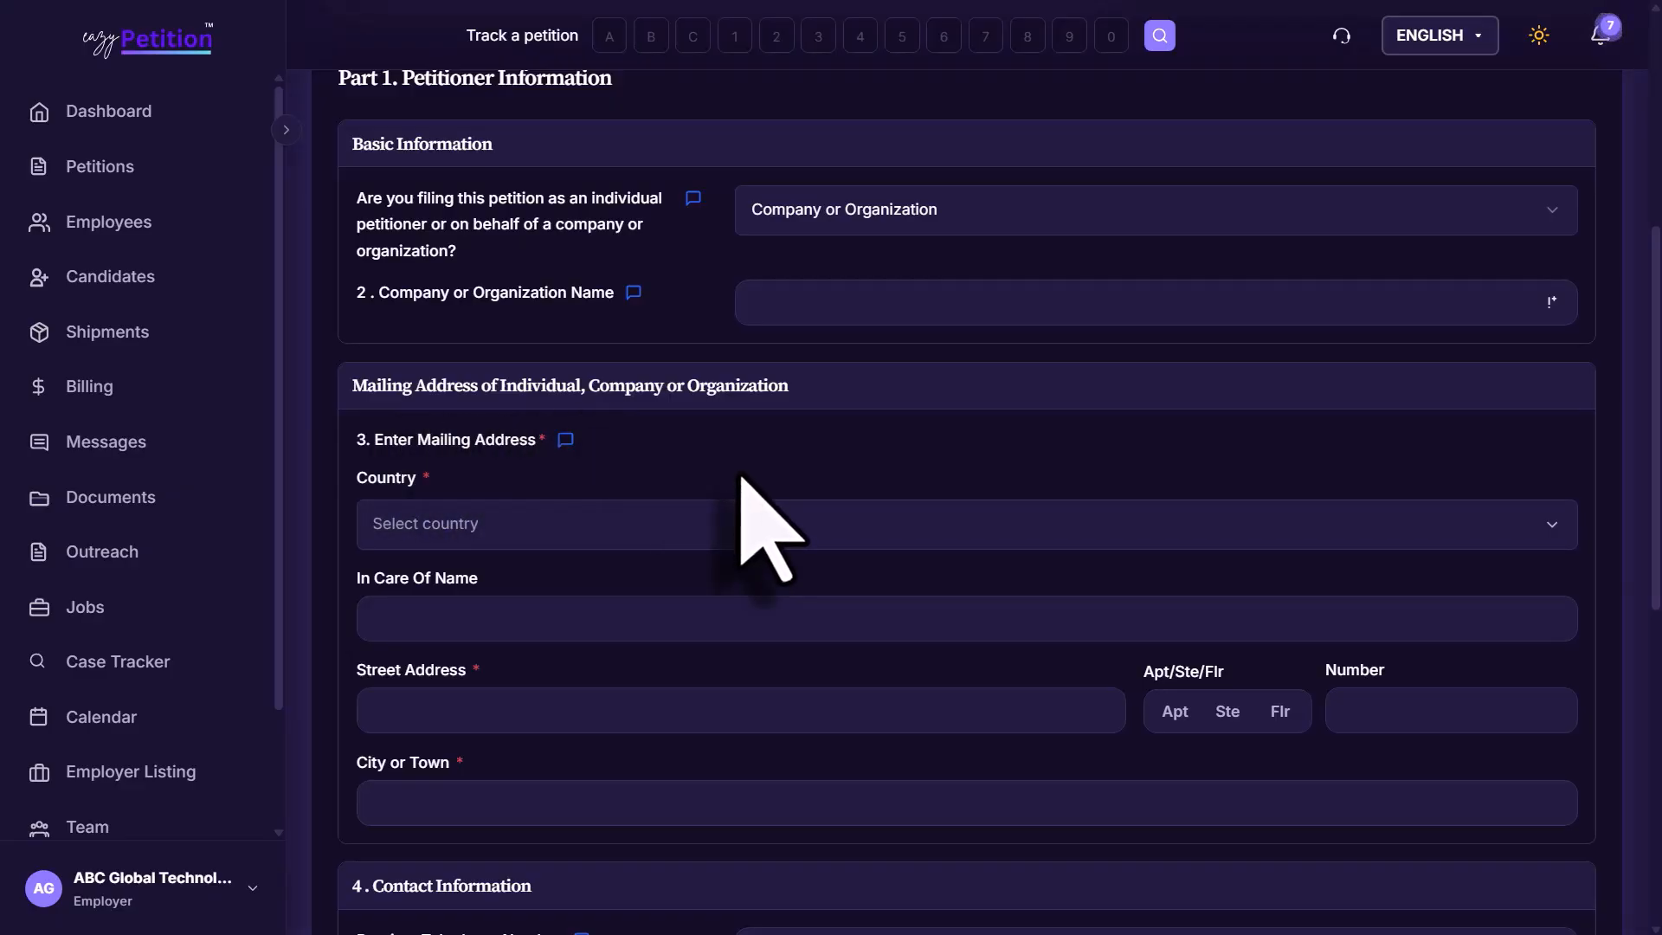
{"action": "scroll", "coordinate": [741, 476], "scroll_direction": "down", "scroll_amount": 7}
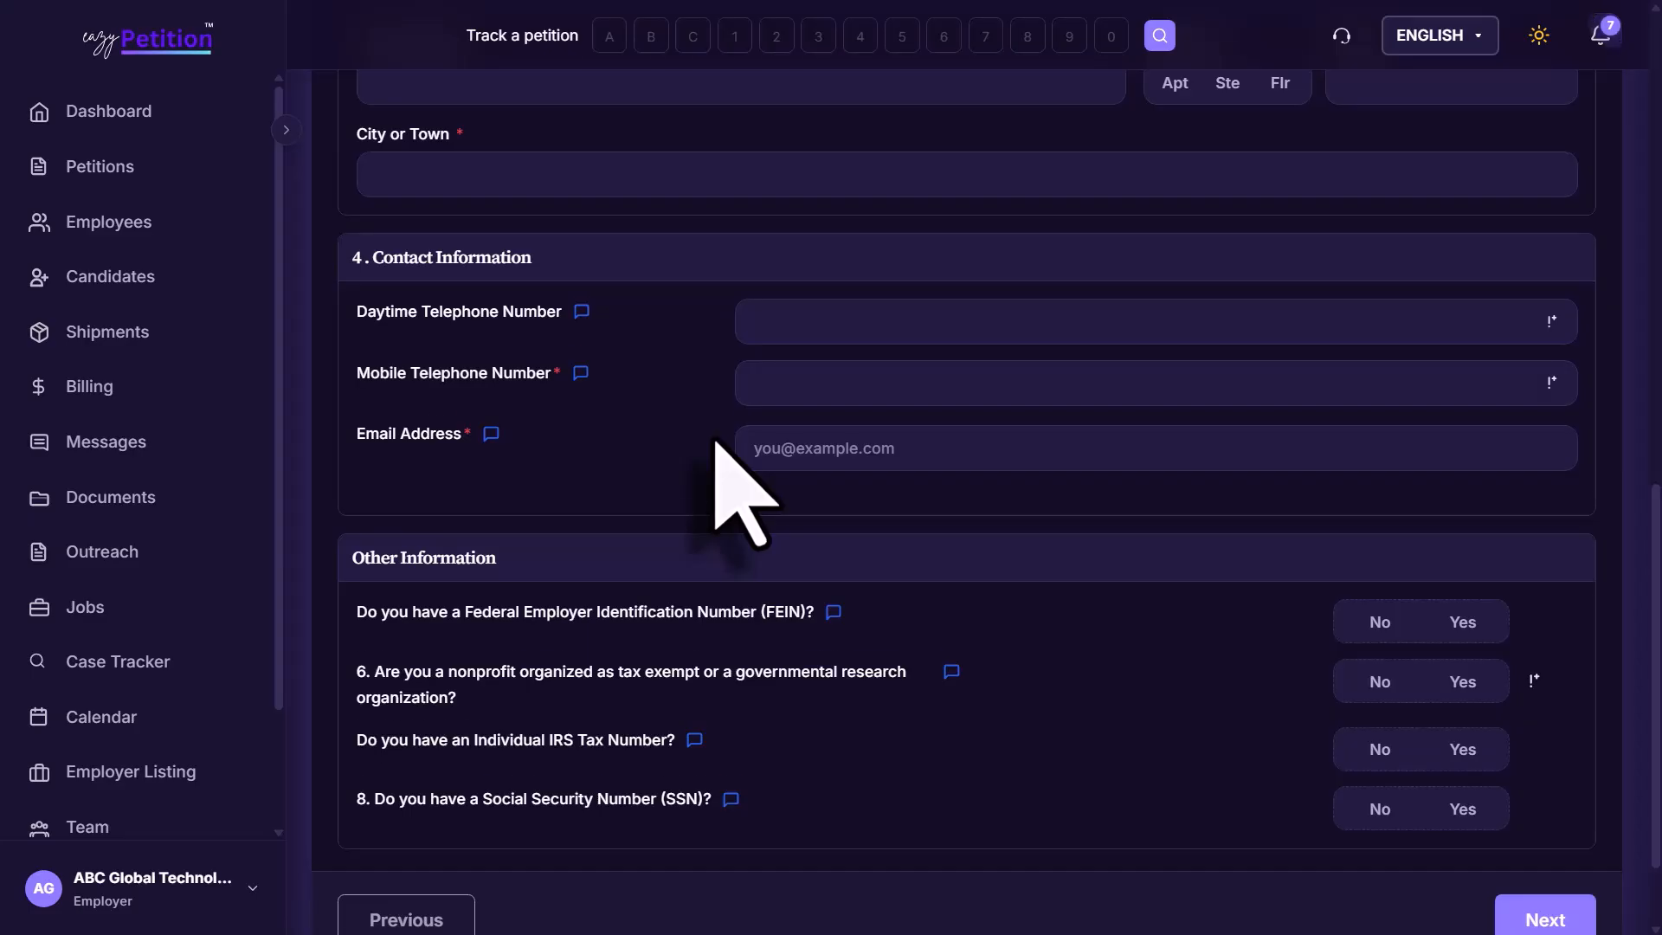
{"action": "scroll", "coordinate": [716, 441], "scroll_direction": "down", "scroll_amount": 2}
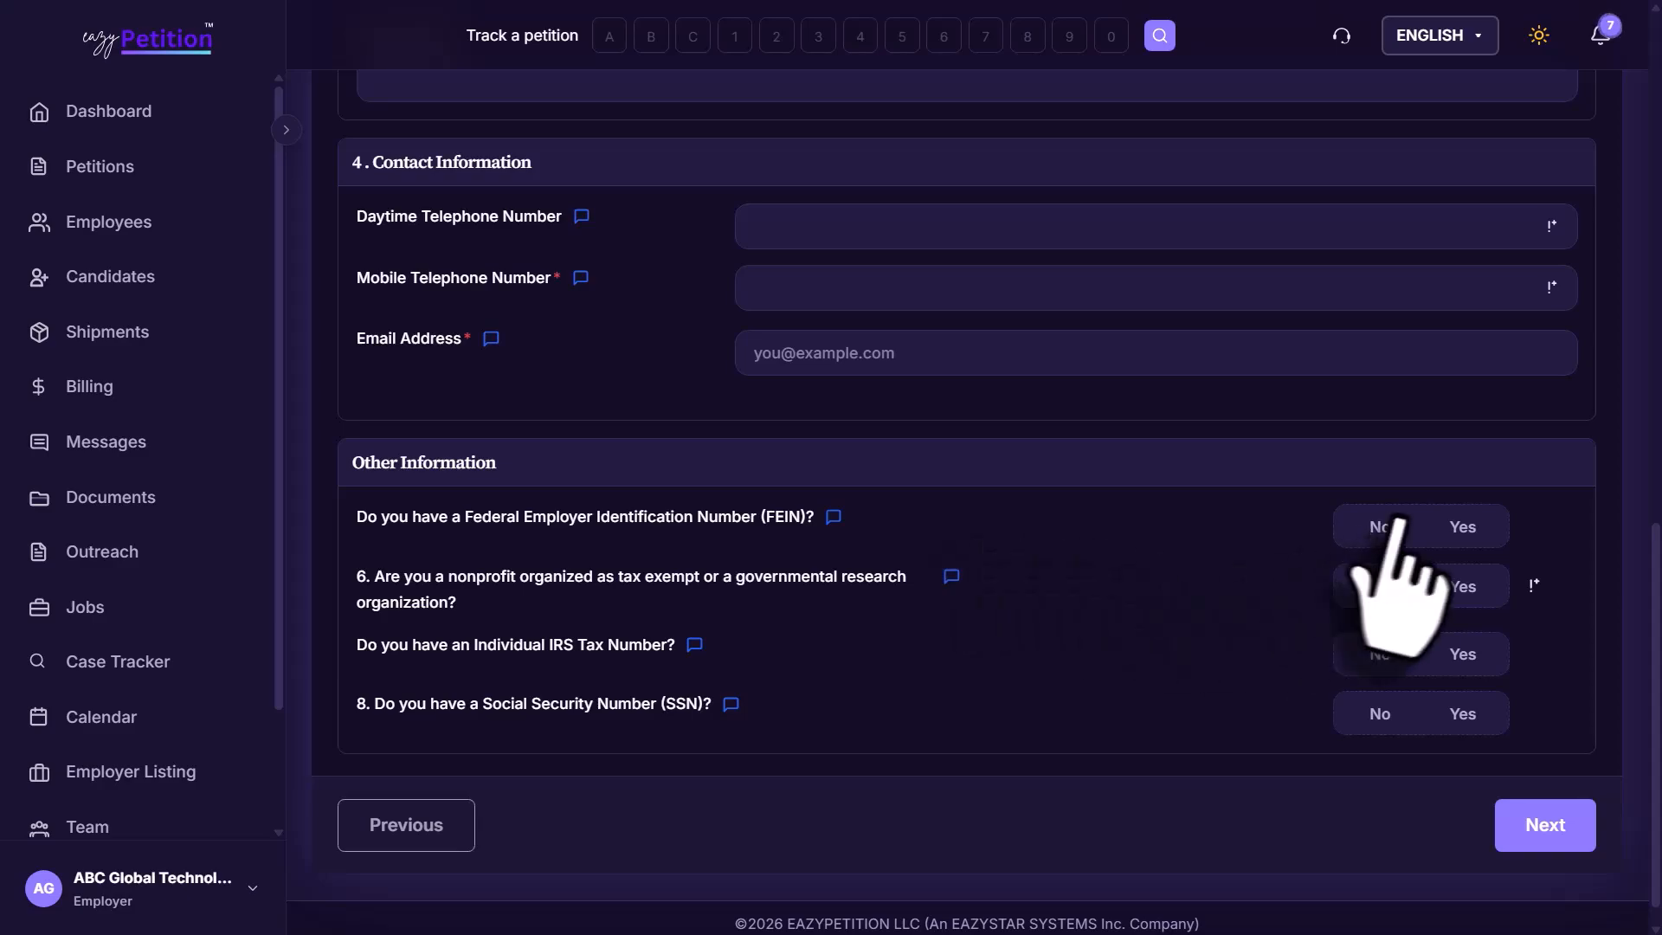
{"action": "left_click", "coordinate": [1454, 526]}
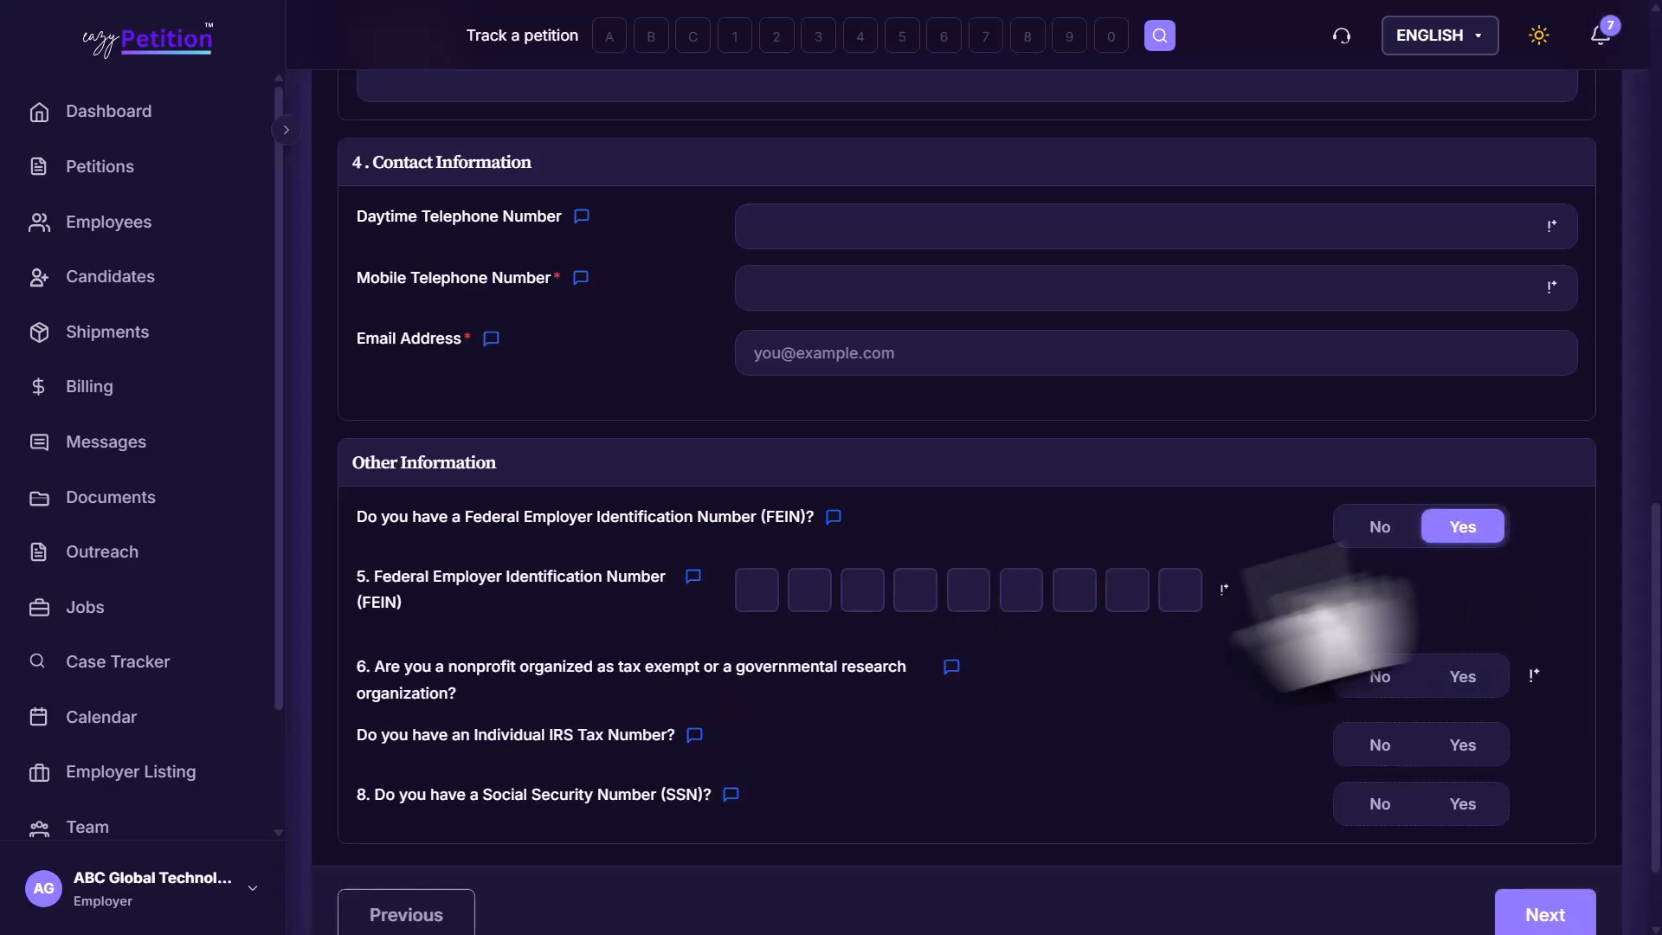
{"action": "scroll", "coordinate": [1063, 606], "scroll_direction": "down", "scroll_amount": 2}
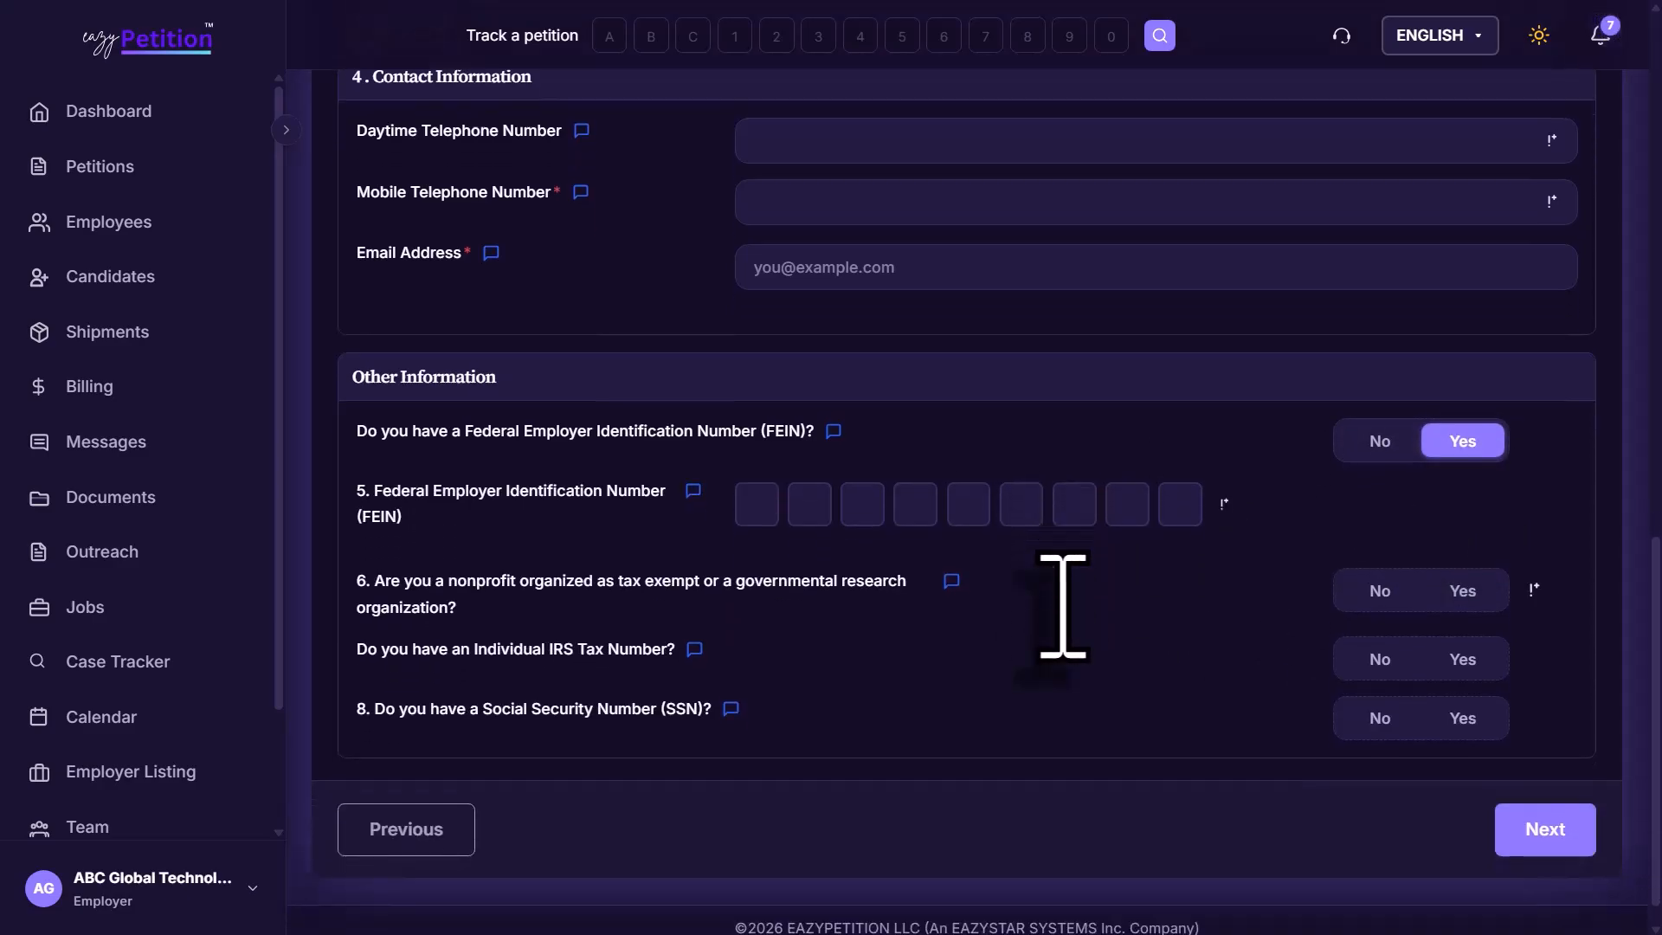
{"action": "left_click", "coordinate": [1485, 578]}
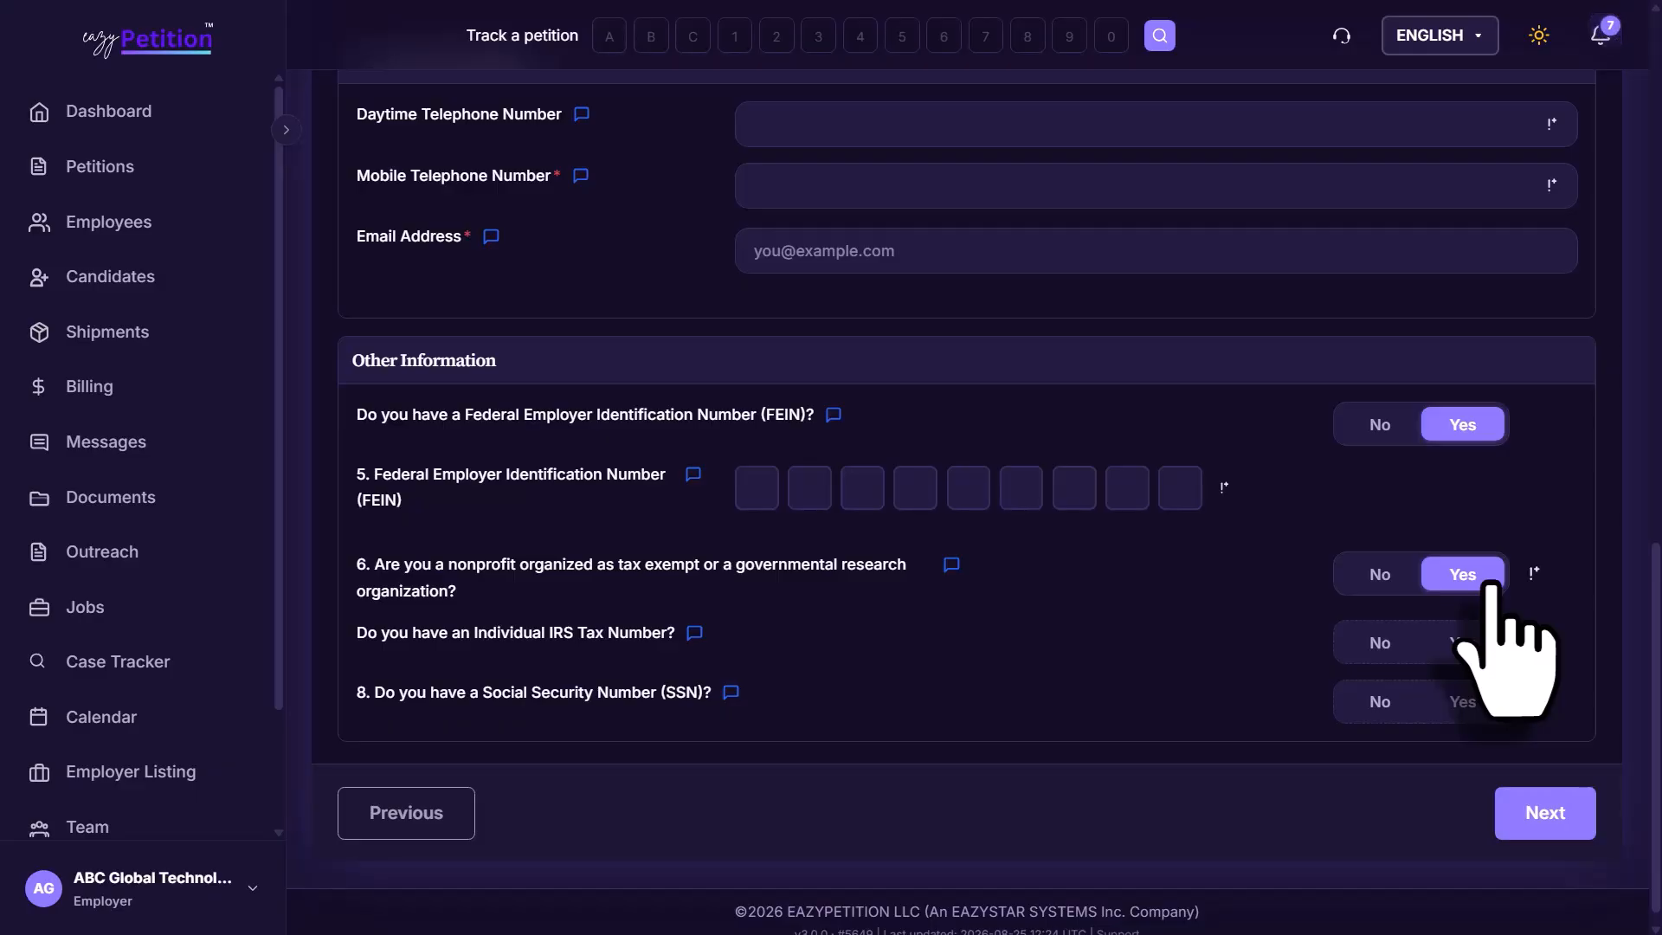
{"action": "left_click", "coordinate": [1463, 642]}
{"action": "scroll", "coordinate": [1385, 666], "scroll_direction": "down", "scroll_amount": 2}
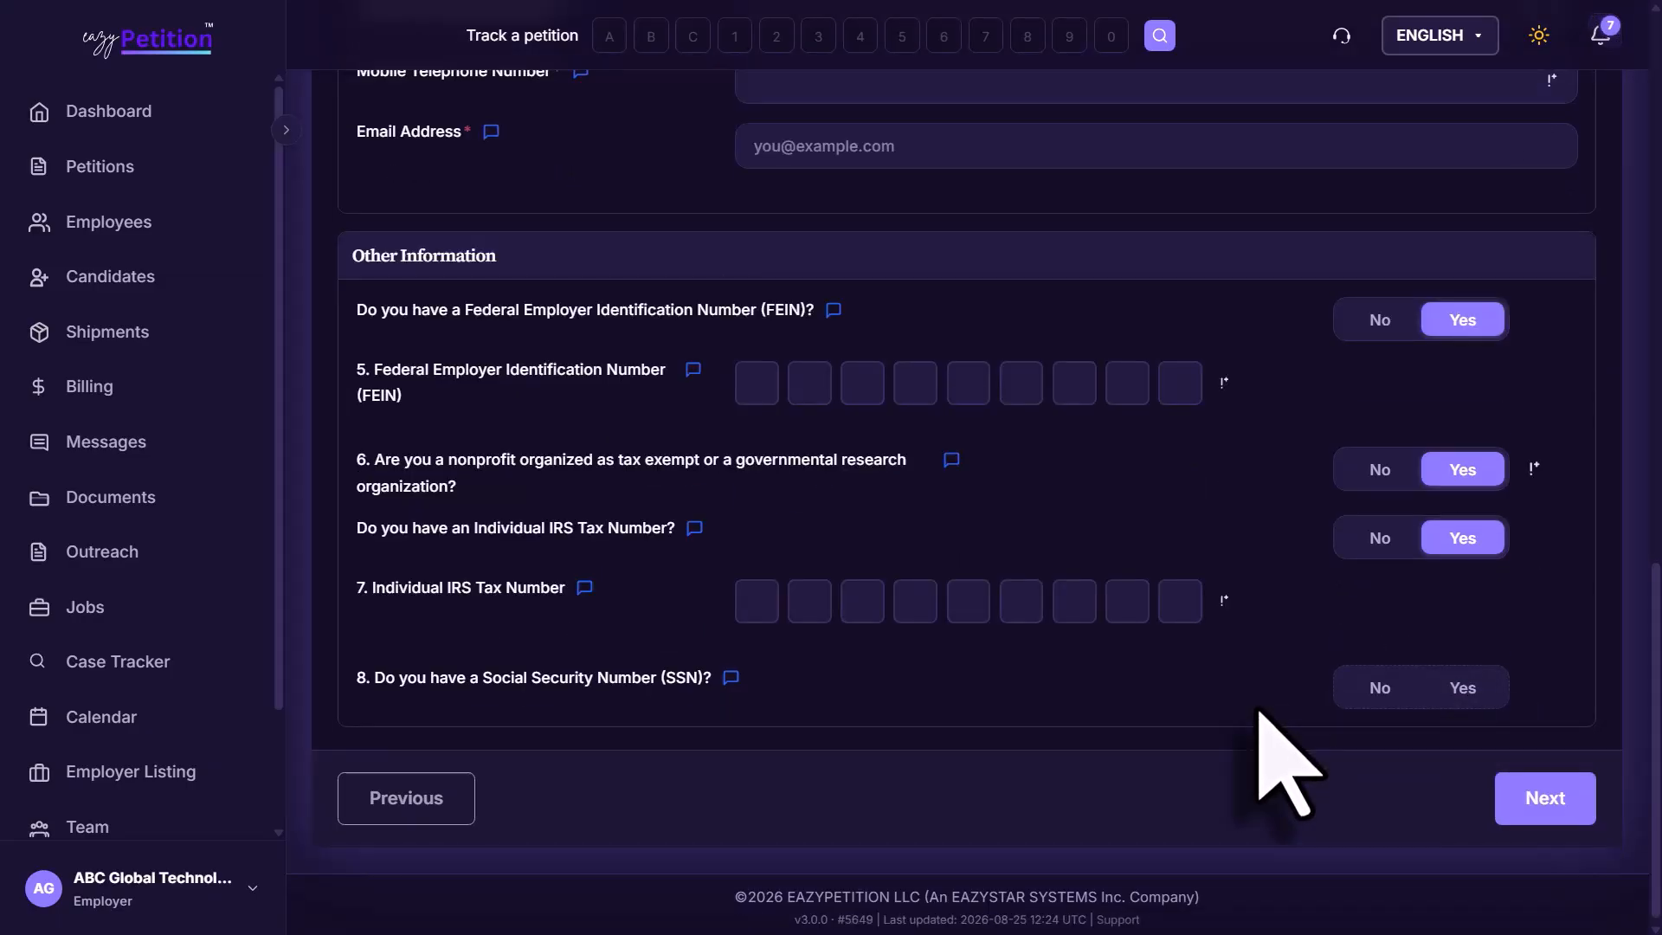
{"action": "left_click", "coordinate": [1463, 692]}
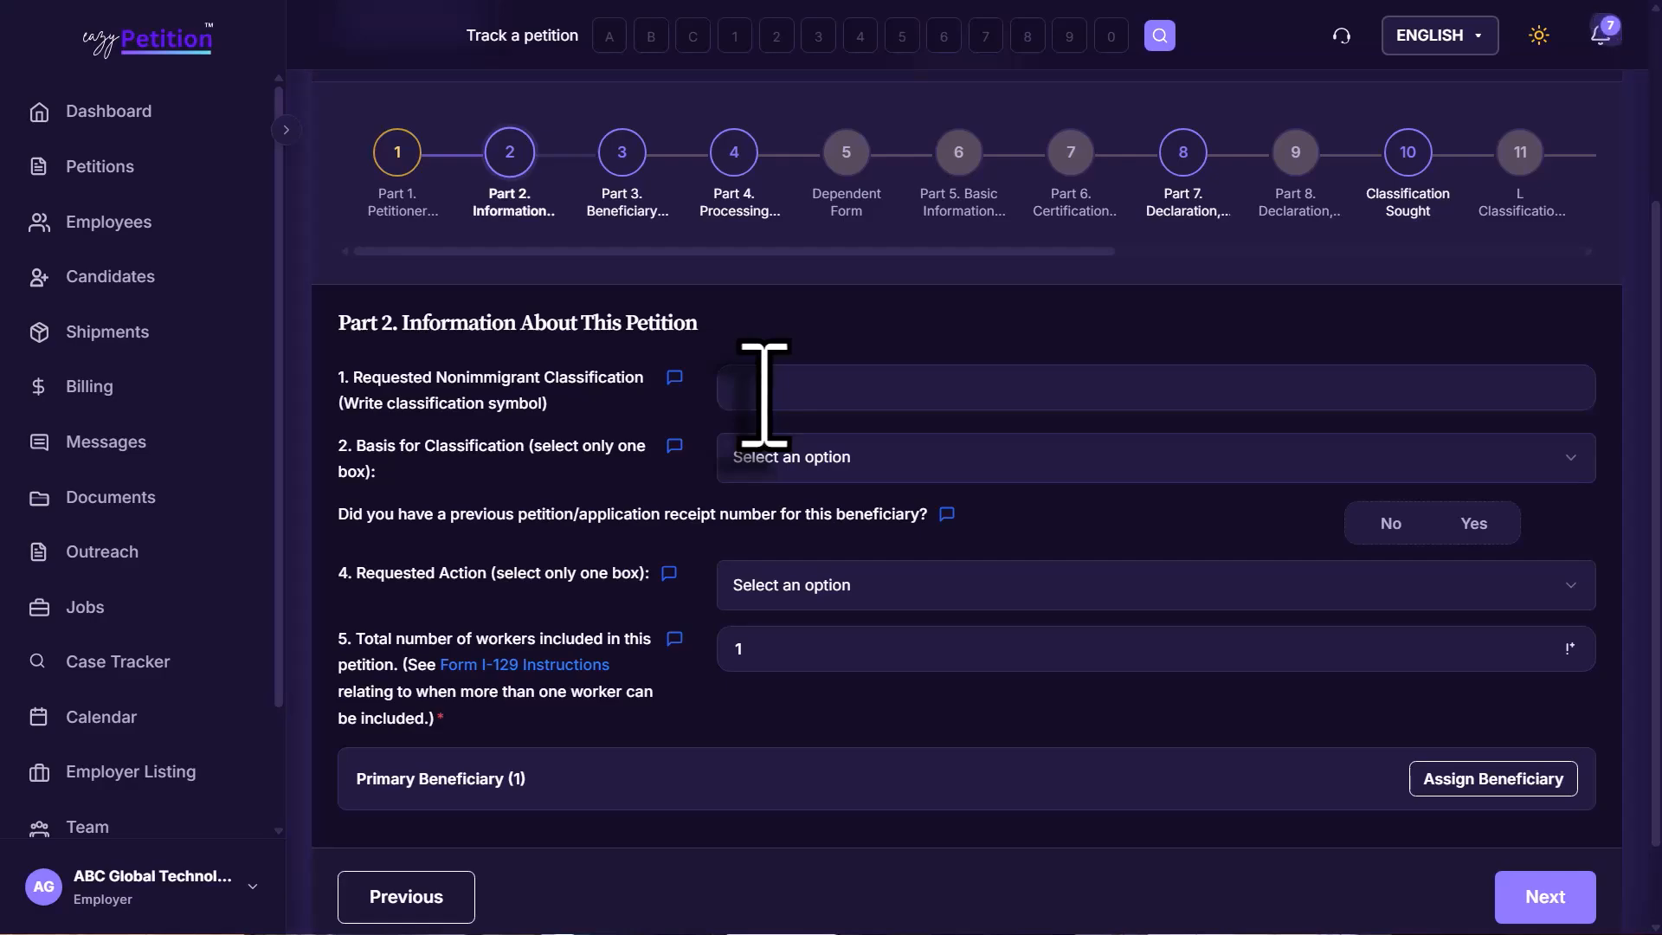
In Part 2, set the basis for classification to New employment and answer Yes to having a previous petition receipt number.
{"action": "left_click", "coordinate": [830, 463]}
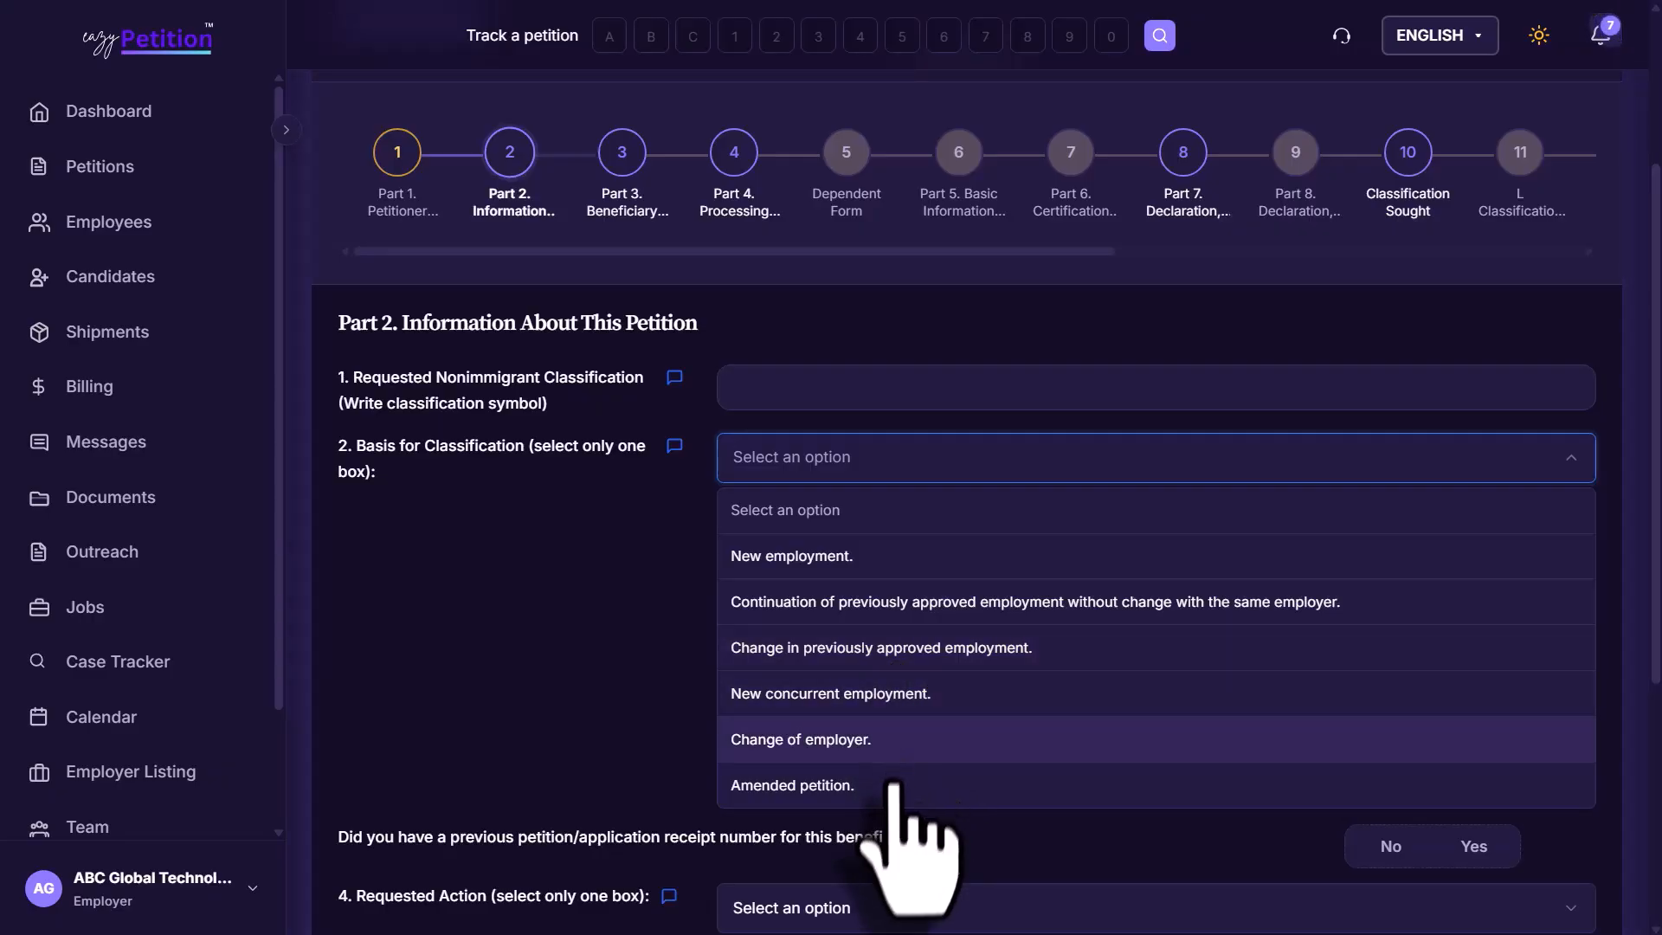
{"action": "left_click", "coordinate": [870, 558]}
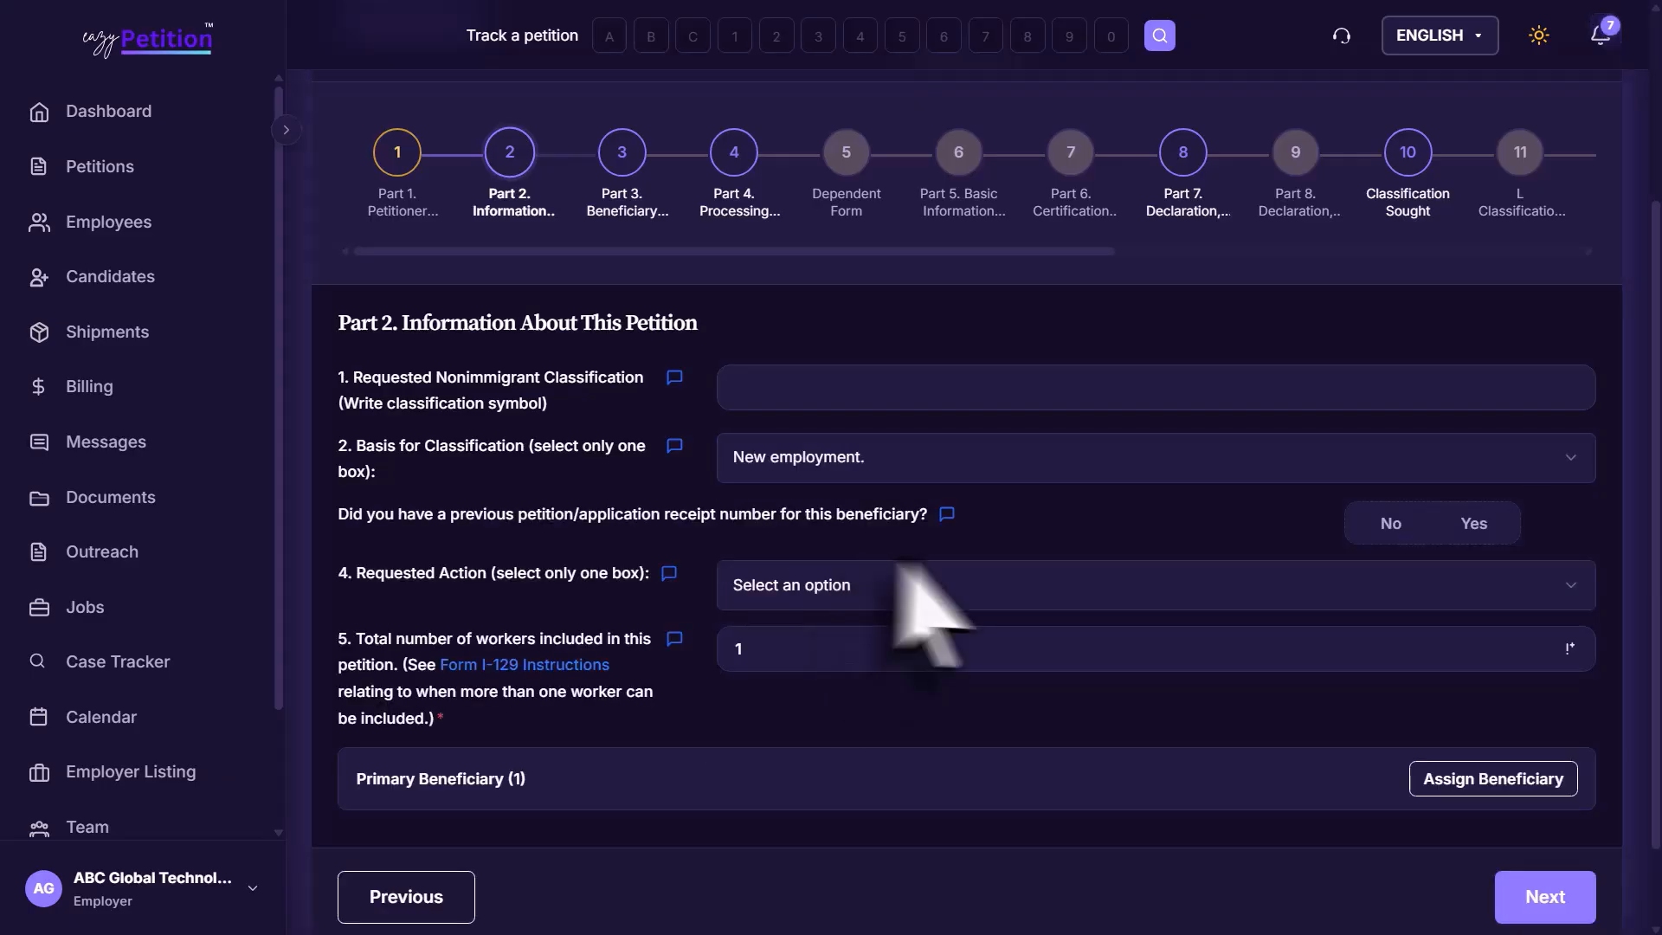
{"action": "left_click", "coordinate": [1479, 524]}
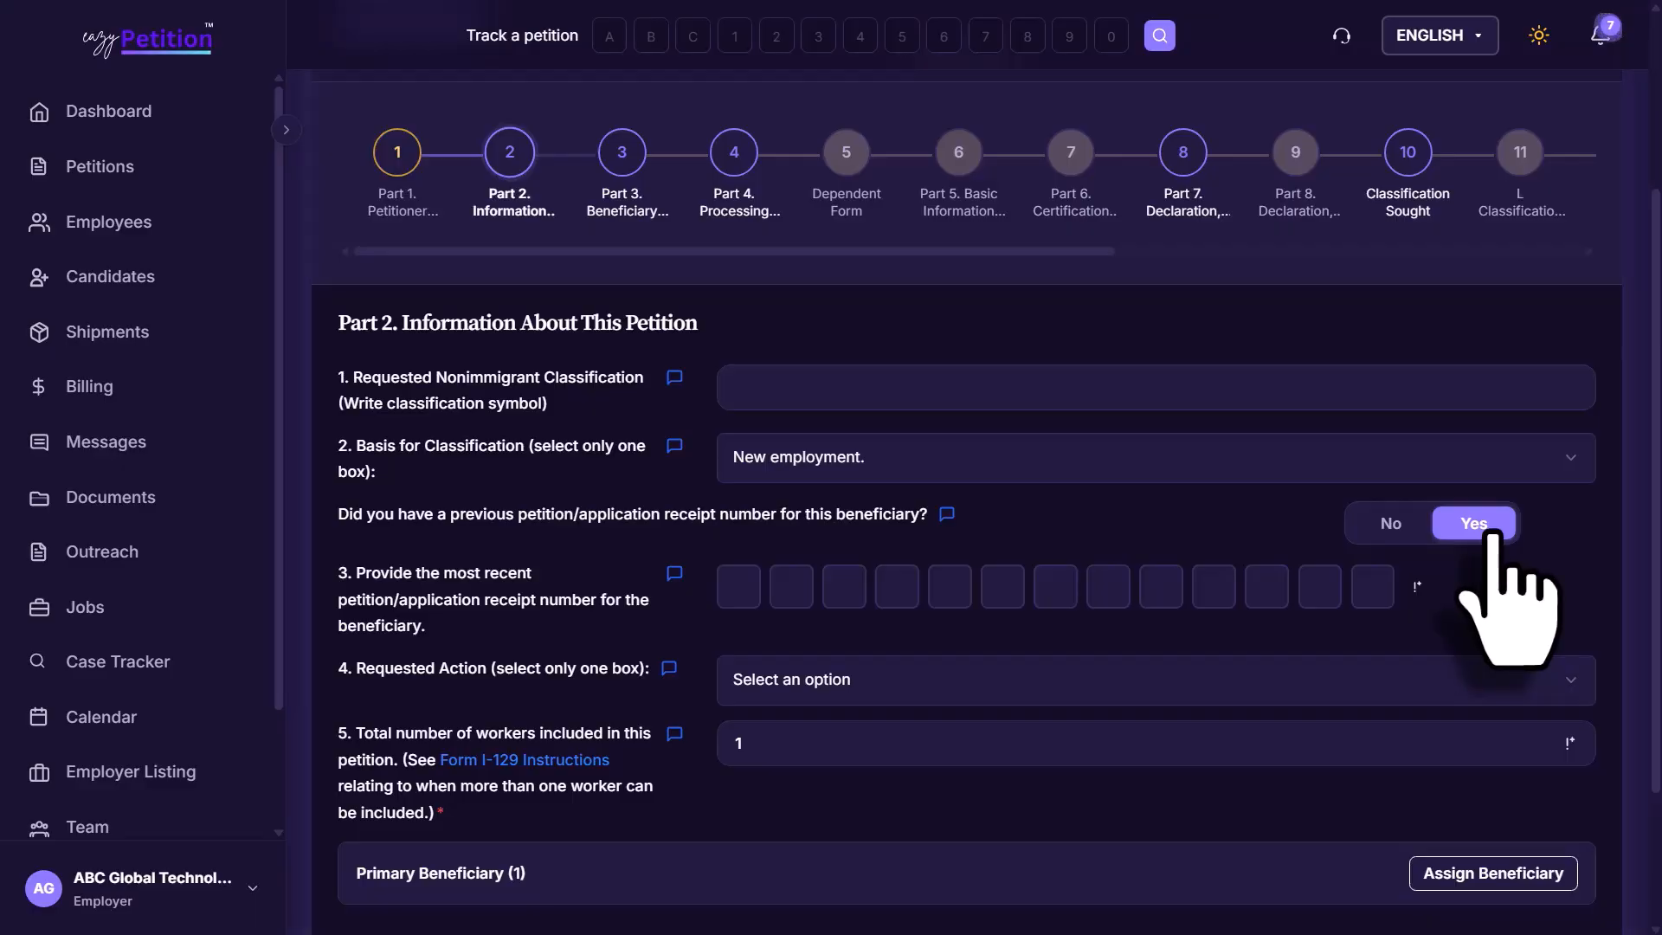
Set the requested action to changing the status and extending the stay of each beneficiary, and proceed to Part 3.
{"action": "scroll", "coordinate": [1379, 594], "scroll_direction": "down", "scroll_amount": 1}
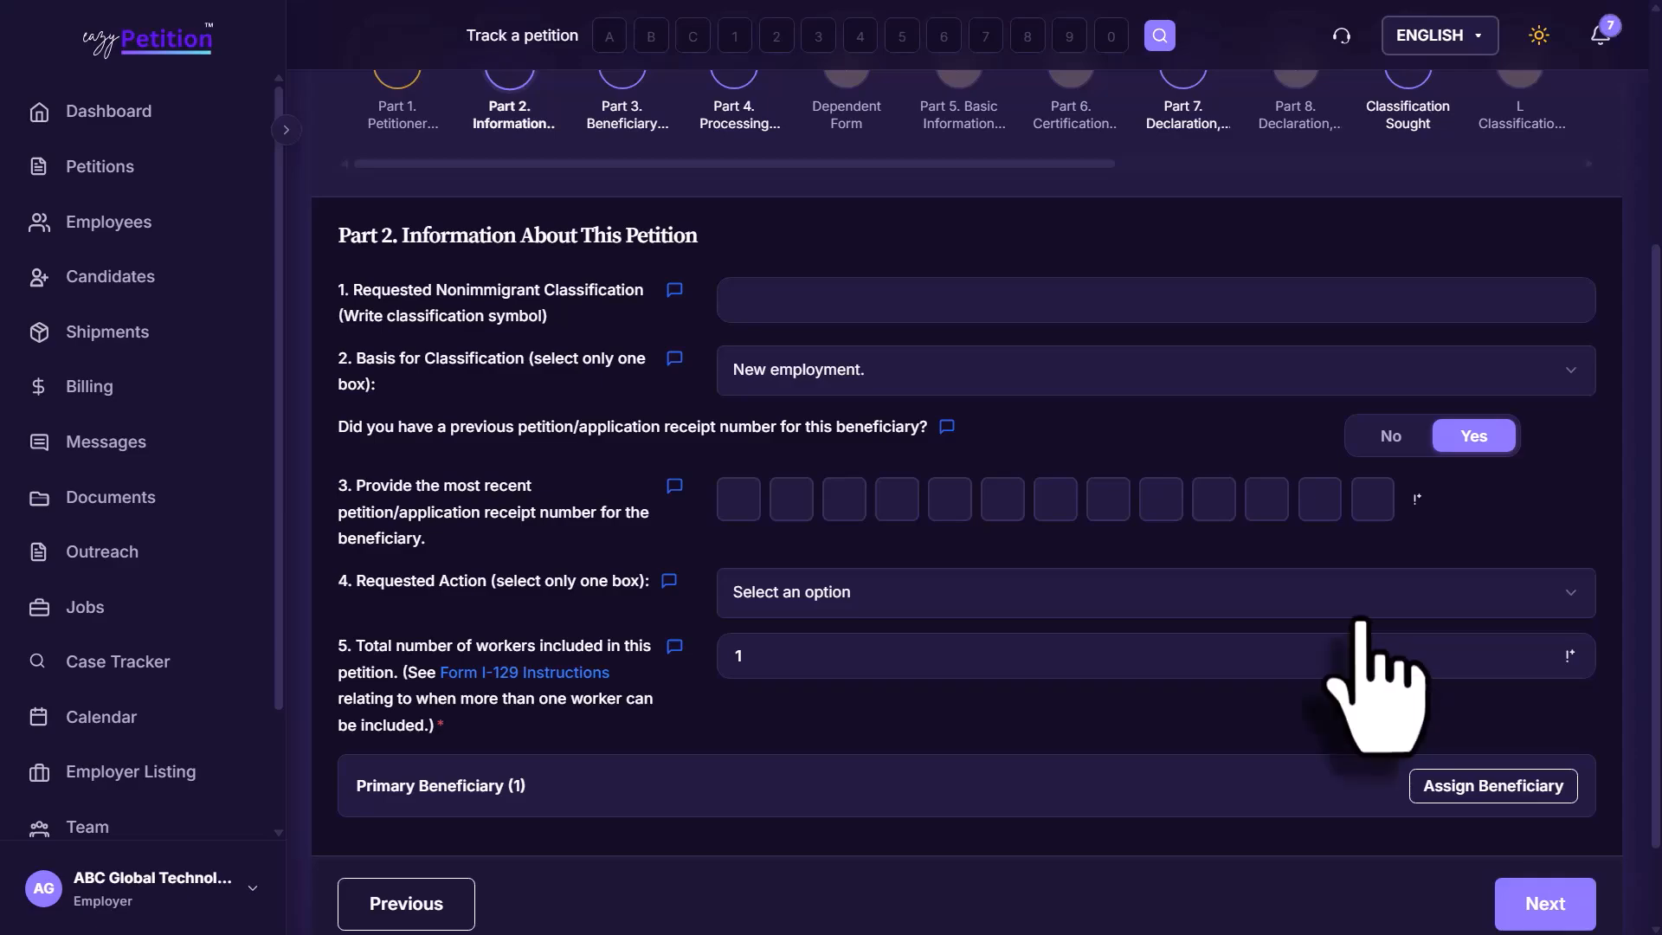
{"action": "left_click", "coordinate": [1336, 597]}
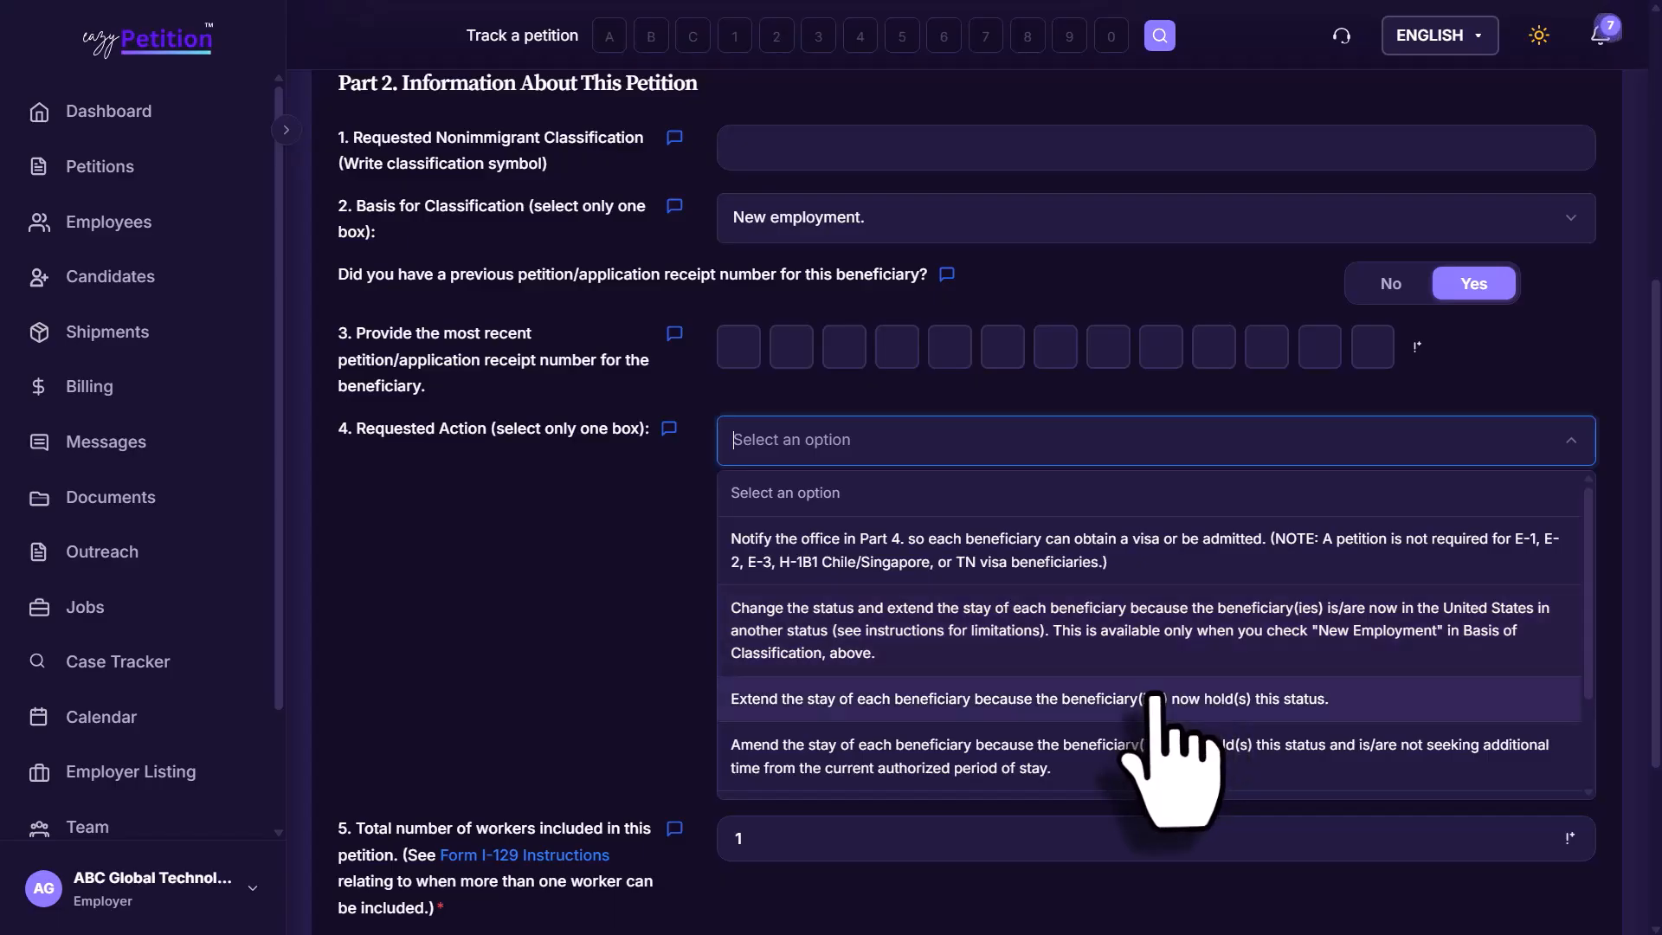
{"action": "left_click", "coordinate": [1144, 642]}
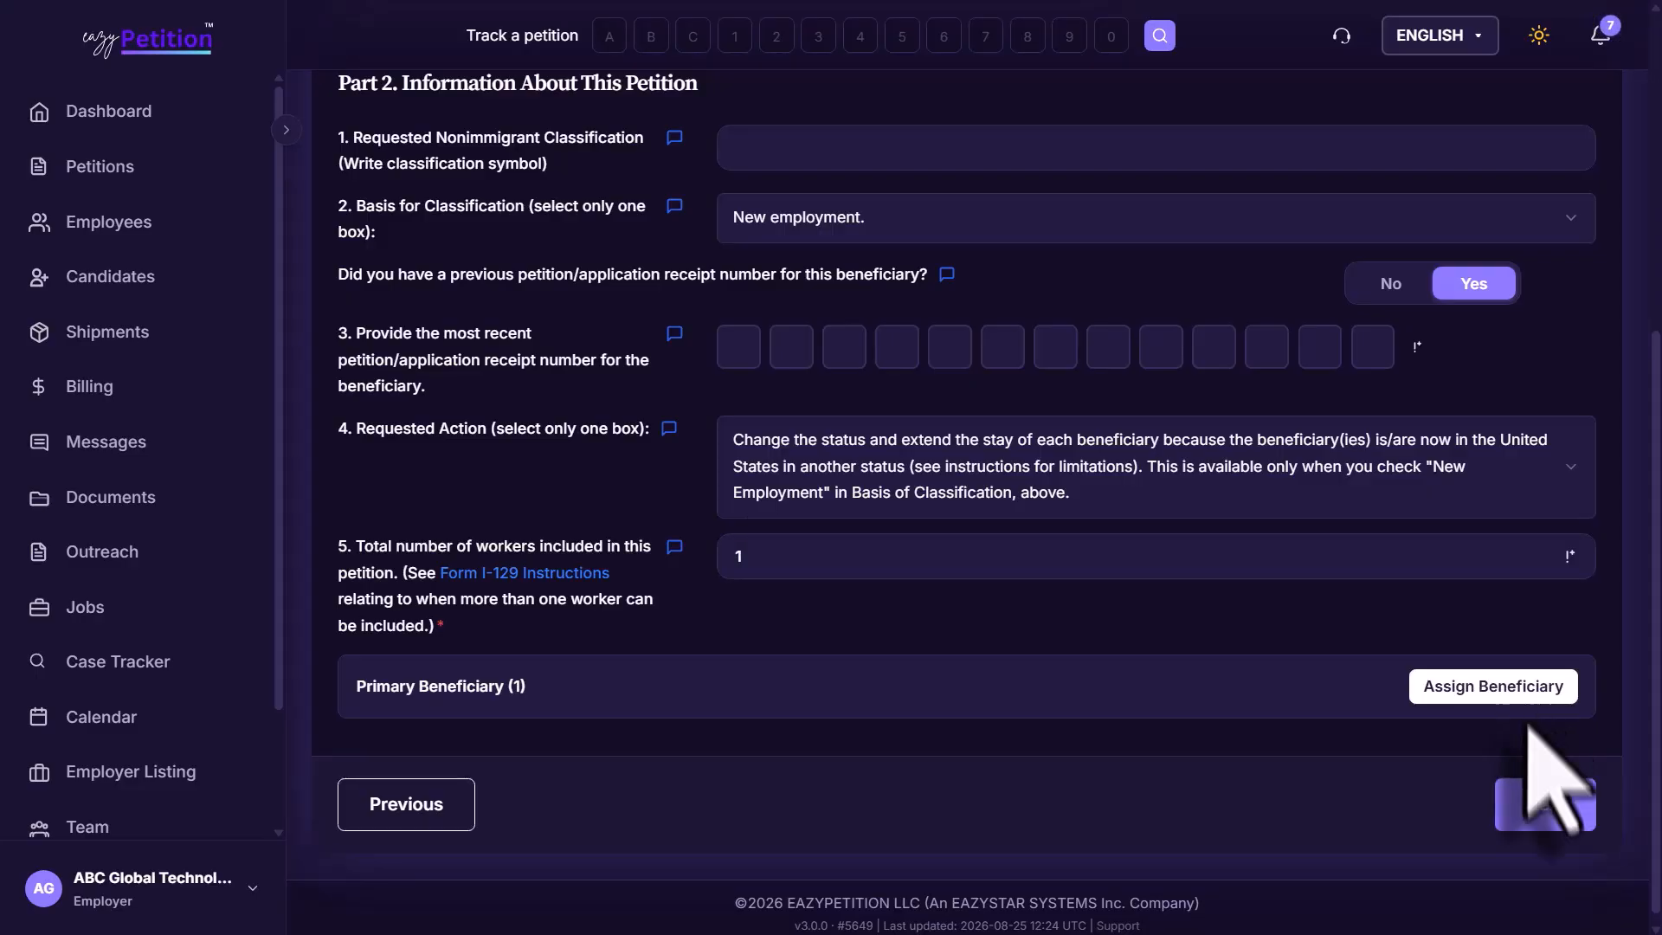
{"action": "left_click", "coordinate": [1550, 805]}
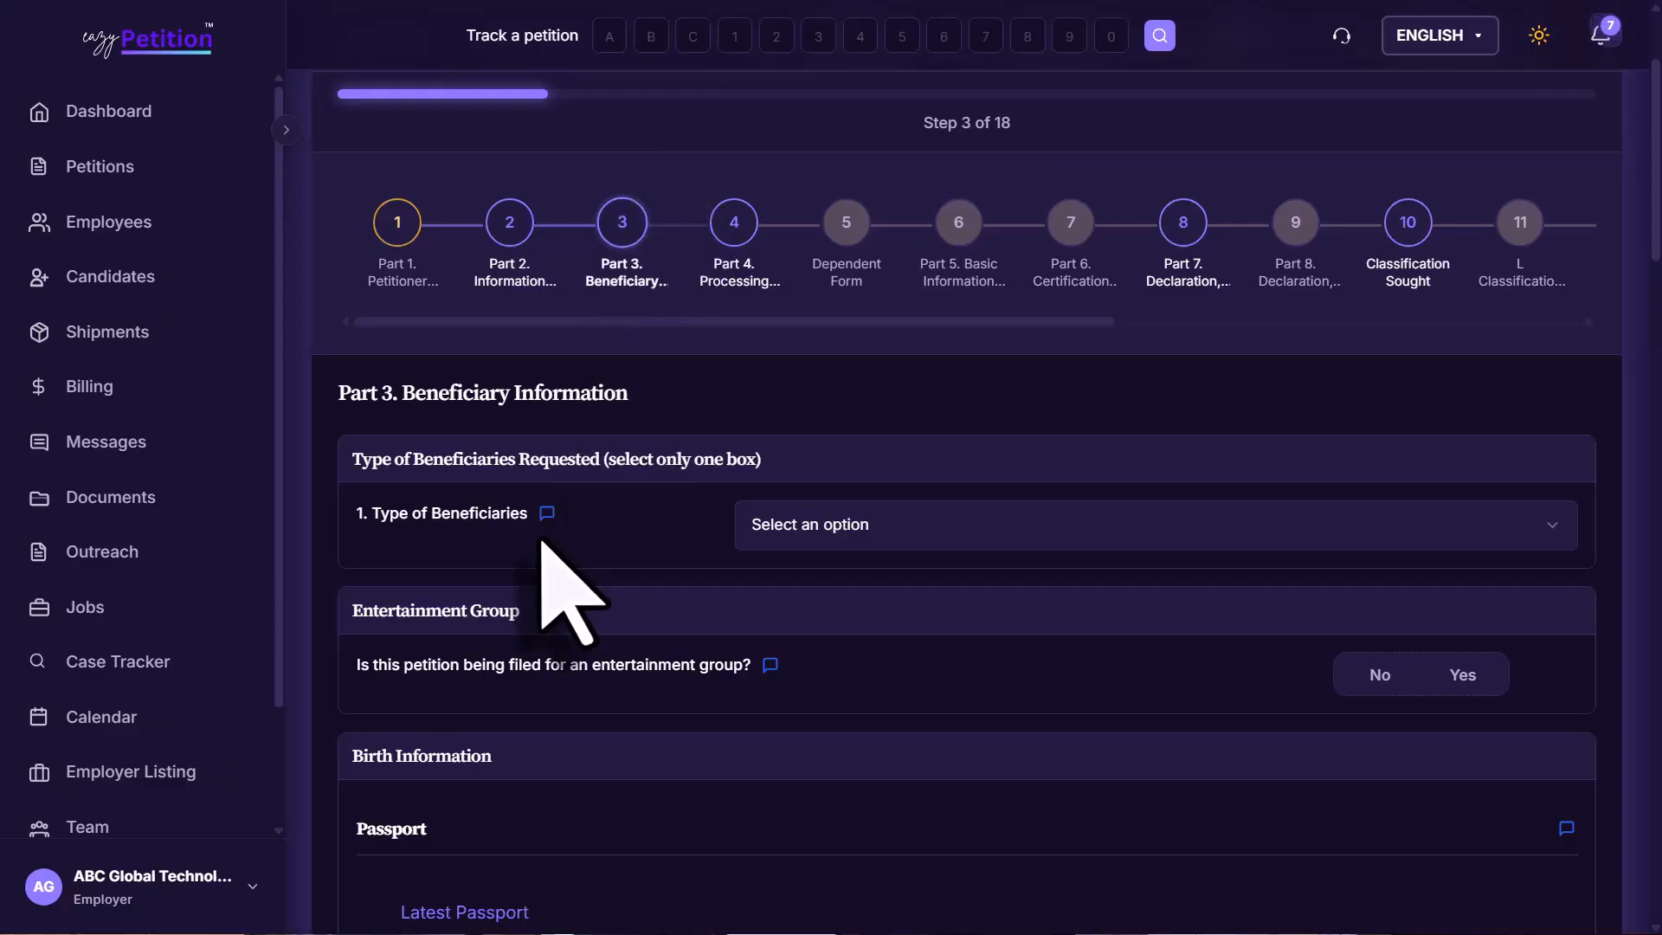
In Part 3, set the type of beneficiaries to Named and answer Yes to filing for an entertainment group.
{"action": "left_click", "coordinate": [801, 534]}
{"action": "scroll", "coordinate": [805, 545], "scroll_direction": "down", "scroll_amount": 1}
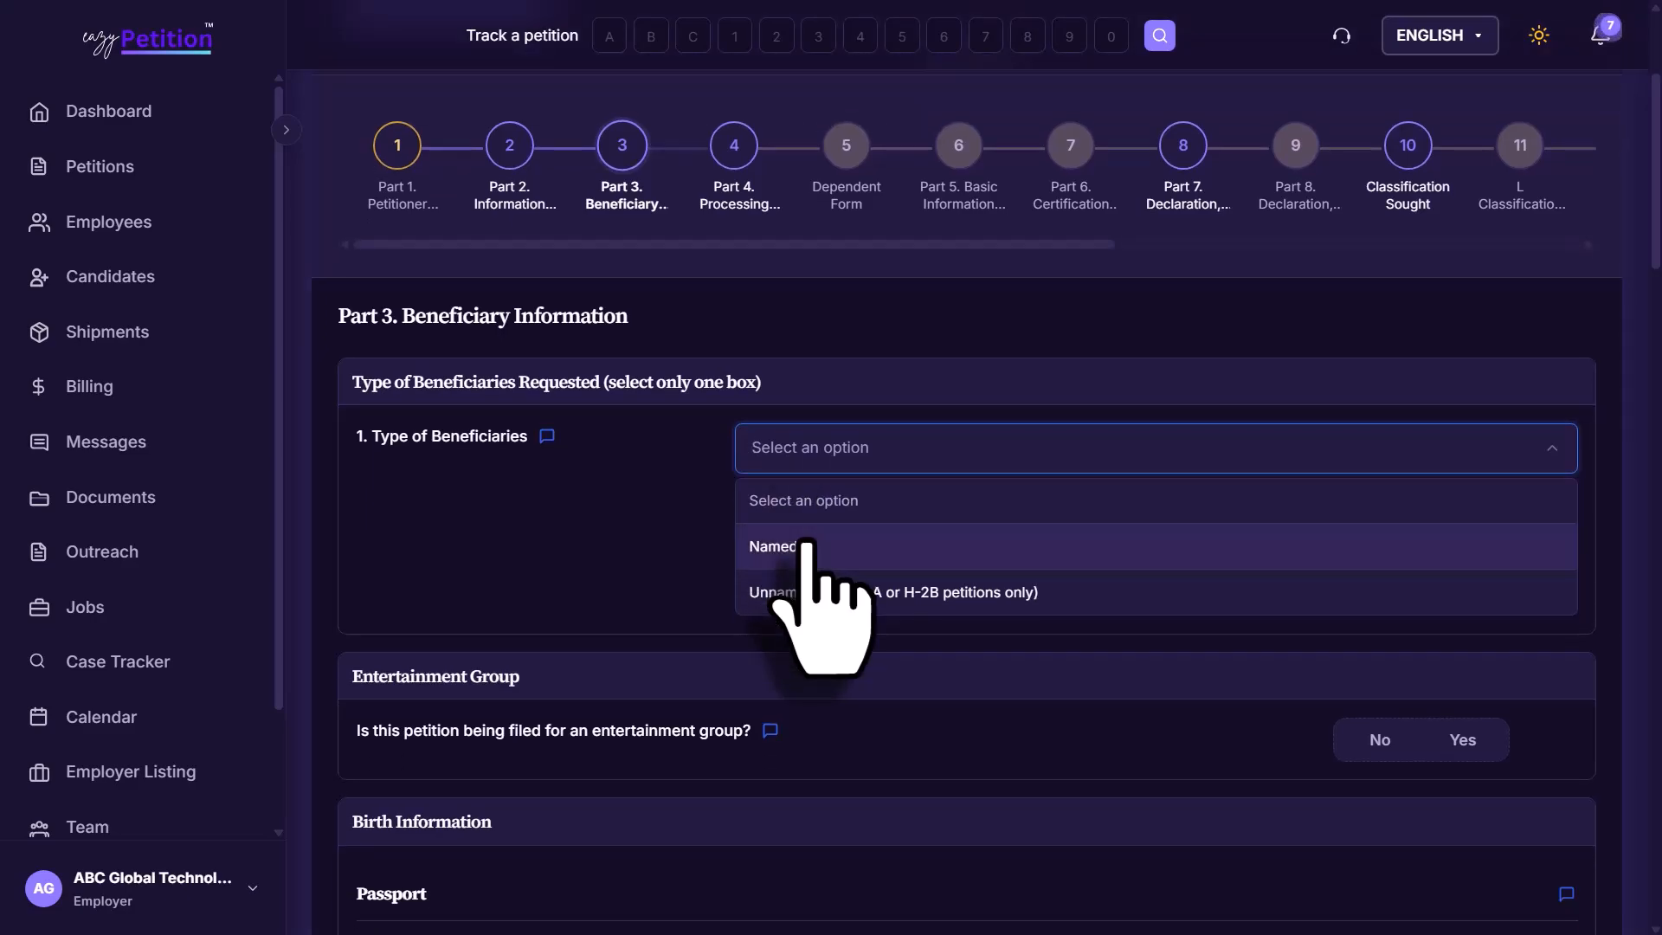
{"action": "left_click", "coordinate": [805, 545]}
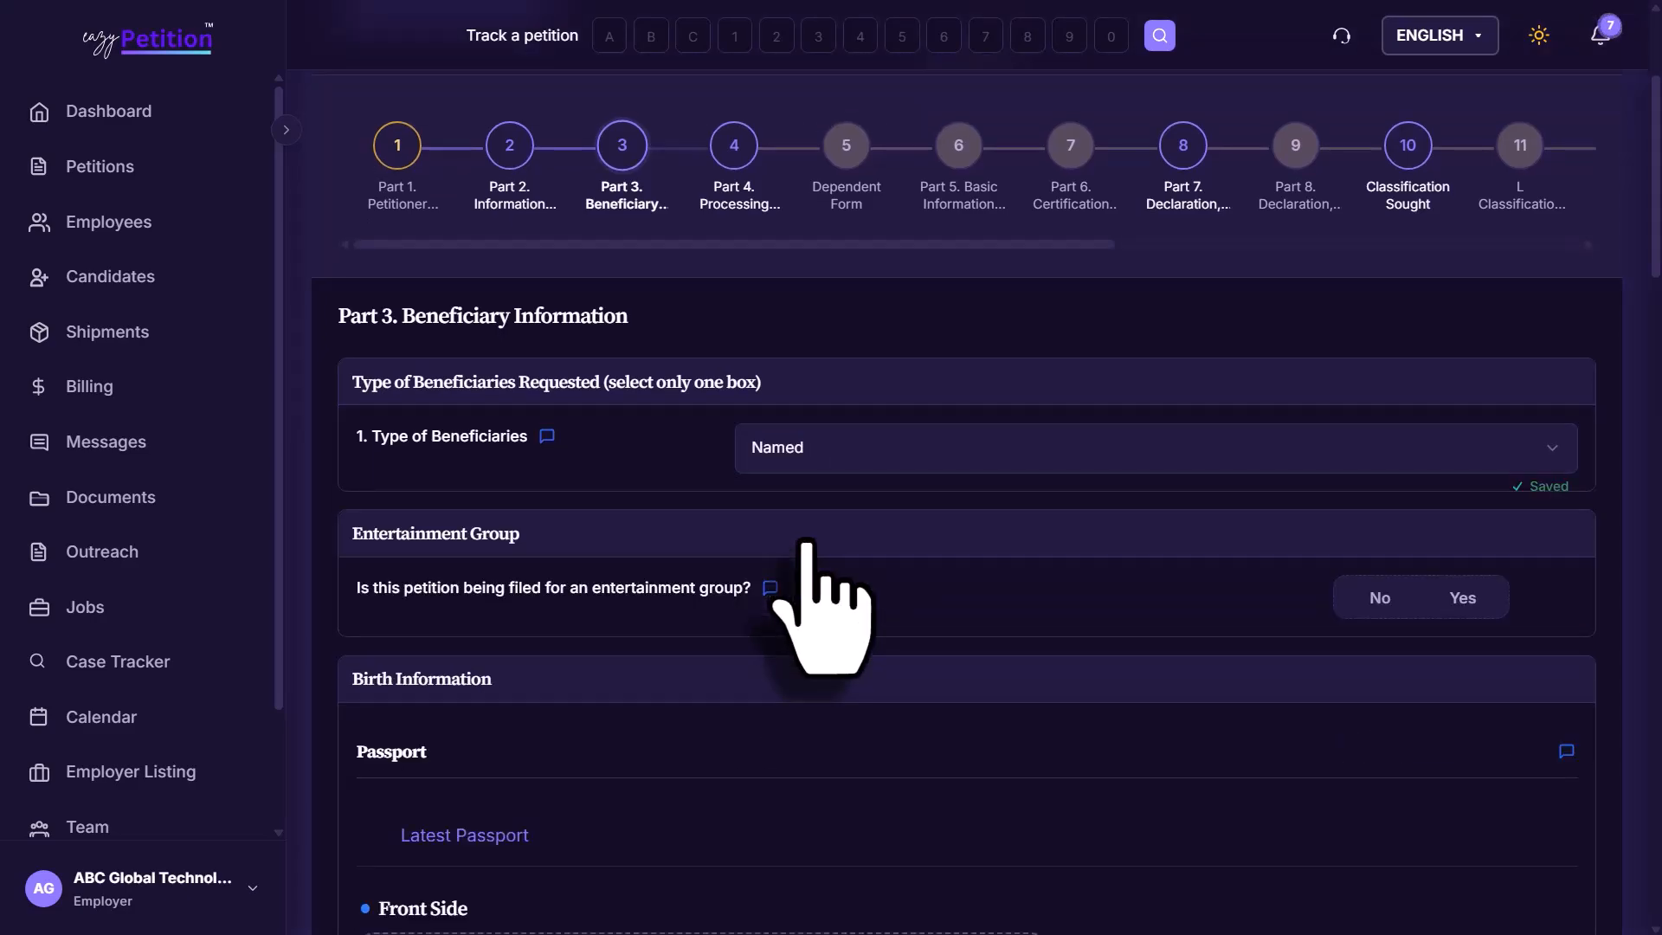
{"action": "scroll", "coordinate": [805, 546], "scroll_direction": "down", "scroll_amount": 1}
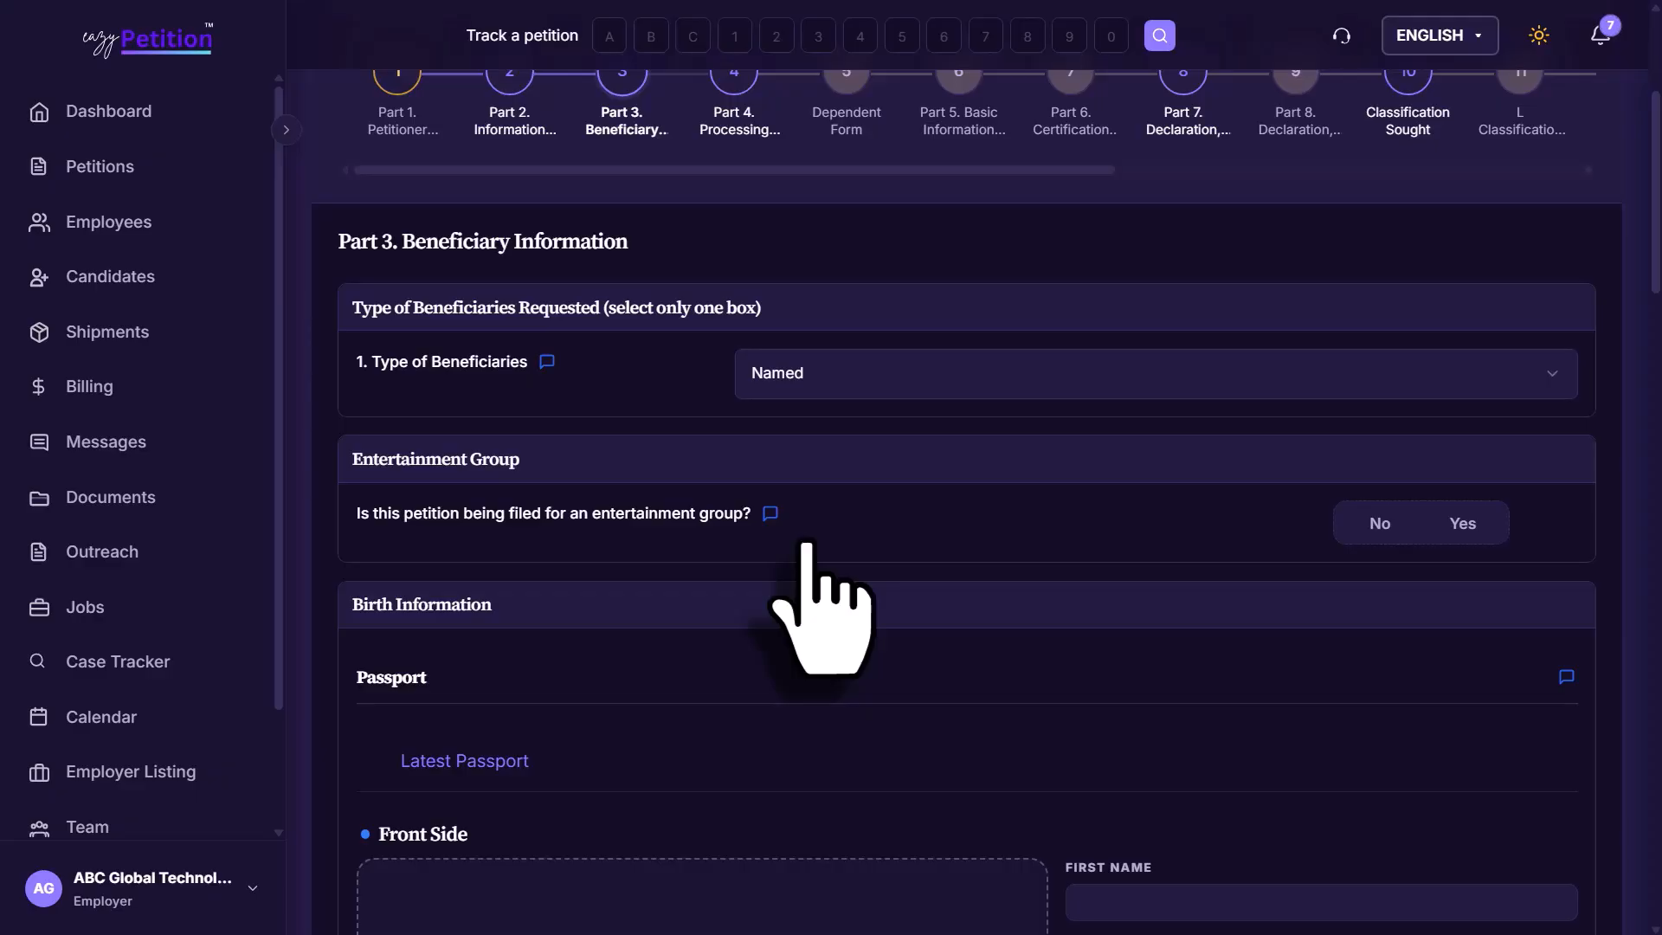
{"action": "left_click", "coordinate": [1451, 524]}
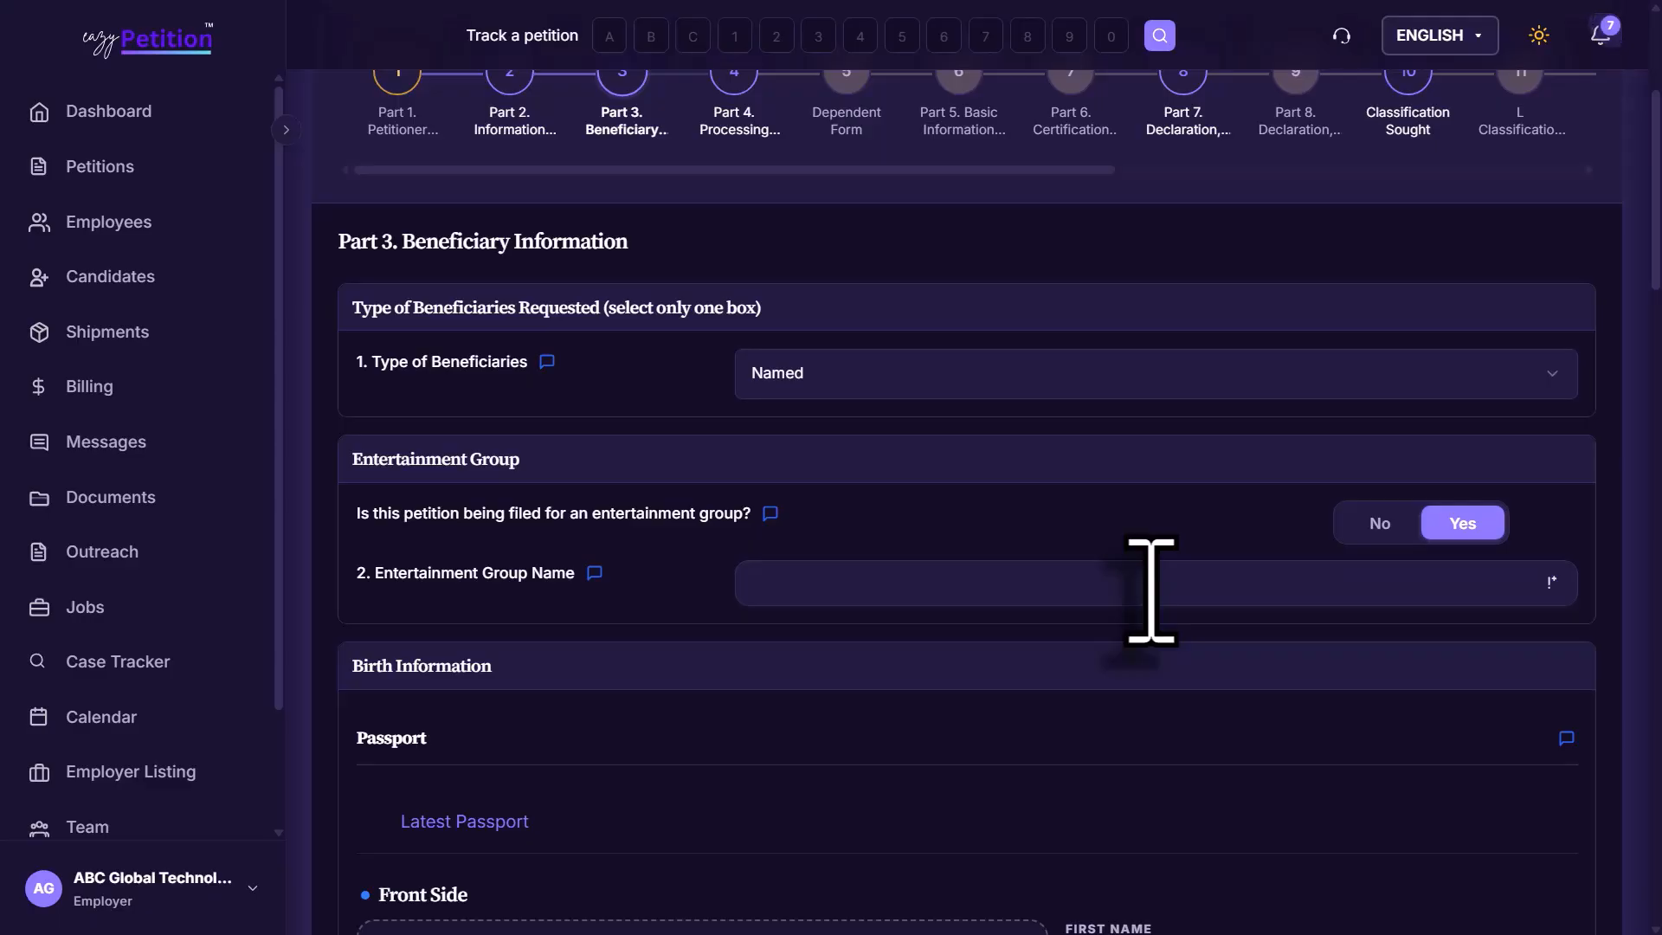
Upload the front side of the beneficiary's latest passport under Birth Information.
{"action": "scroll", "coordinate": [1152, 591], "scroll_direction": "down", "scroll_amount": 5}
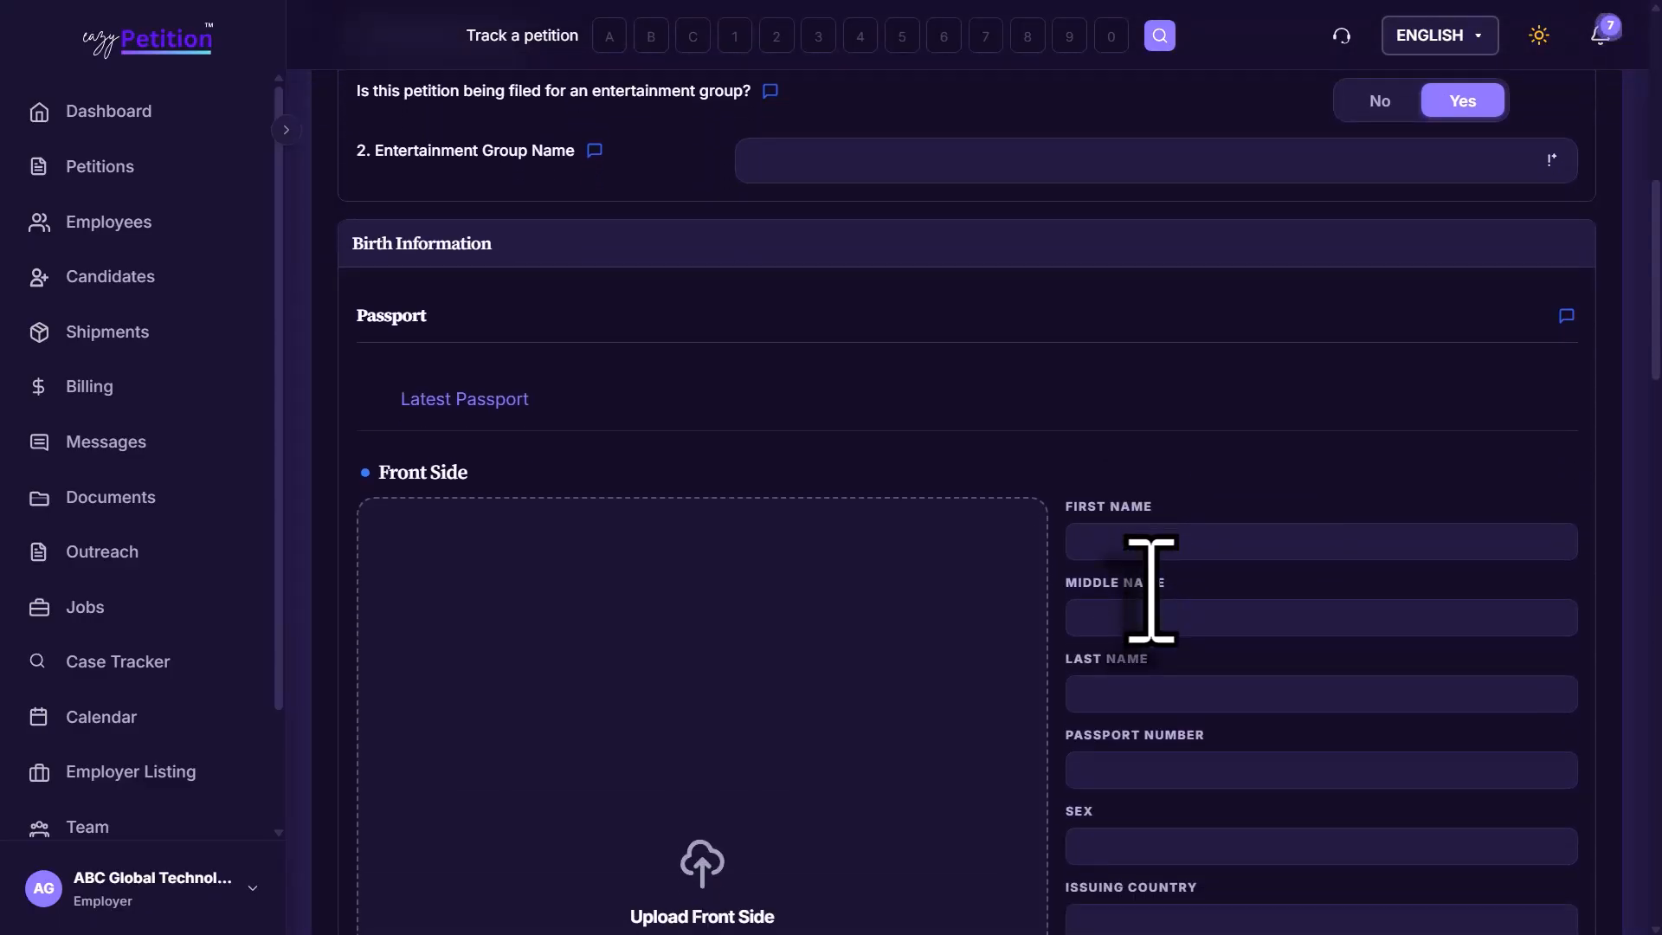
{"action": "scroll", "coordinate": [1151, 591], "scroll_direction": "down", "scroll_amount": 2}
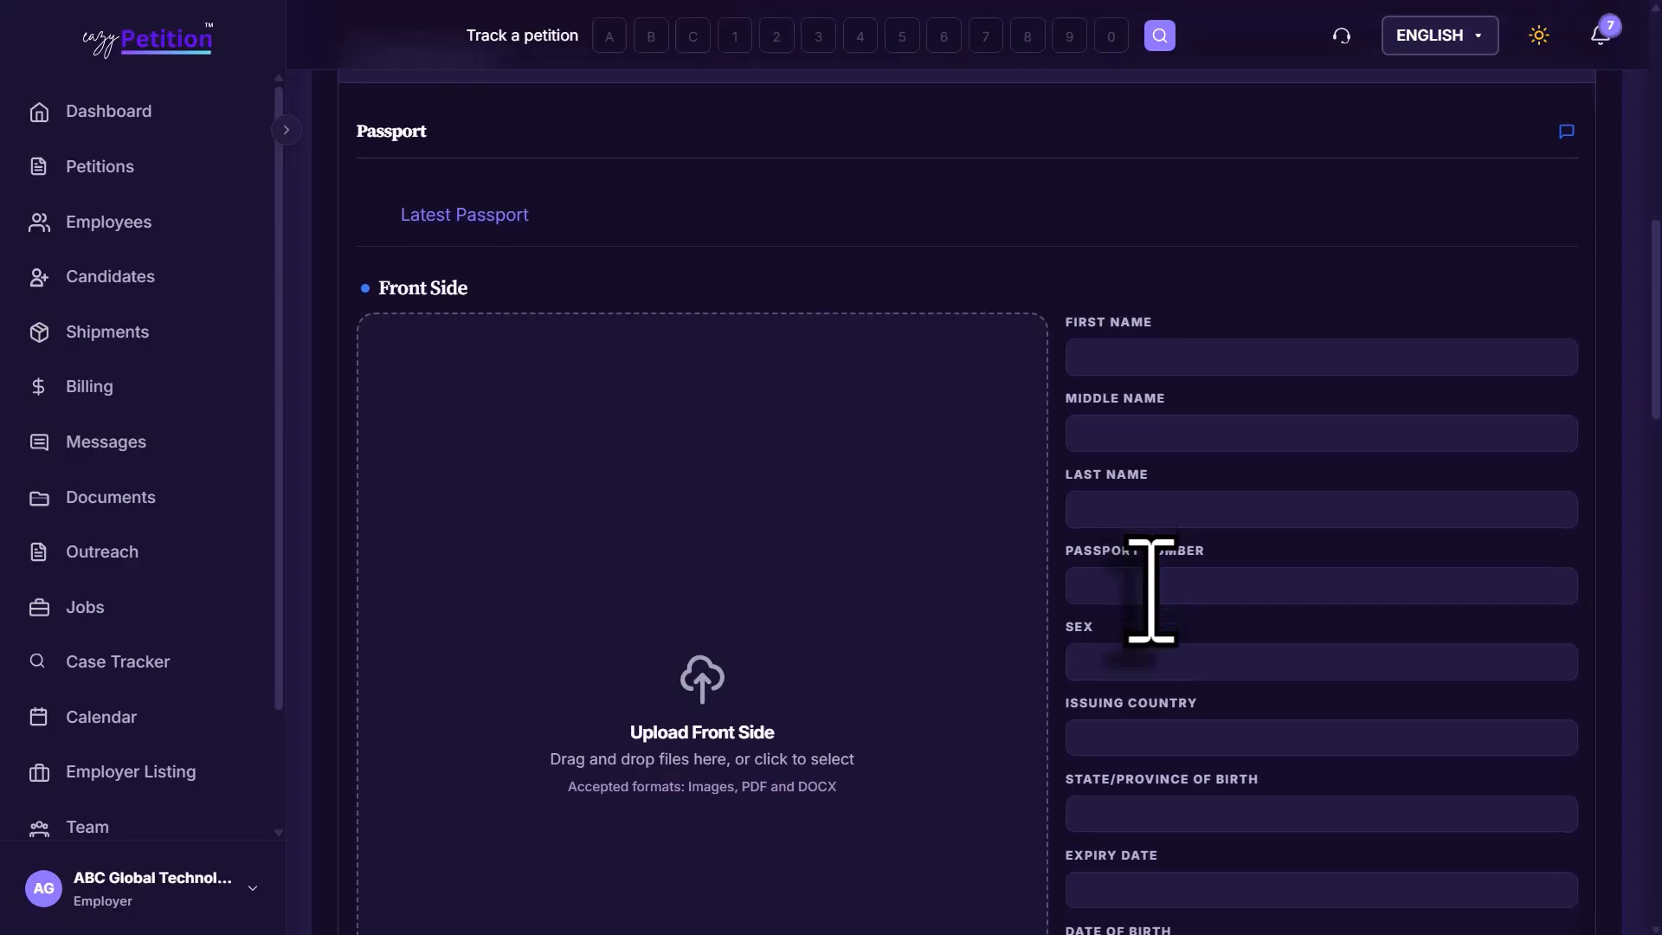
{"action": "scroll", "coordinate": [1151, 592], "scroll_direction": "down", "scroll_amount": 1}
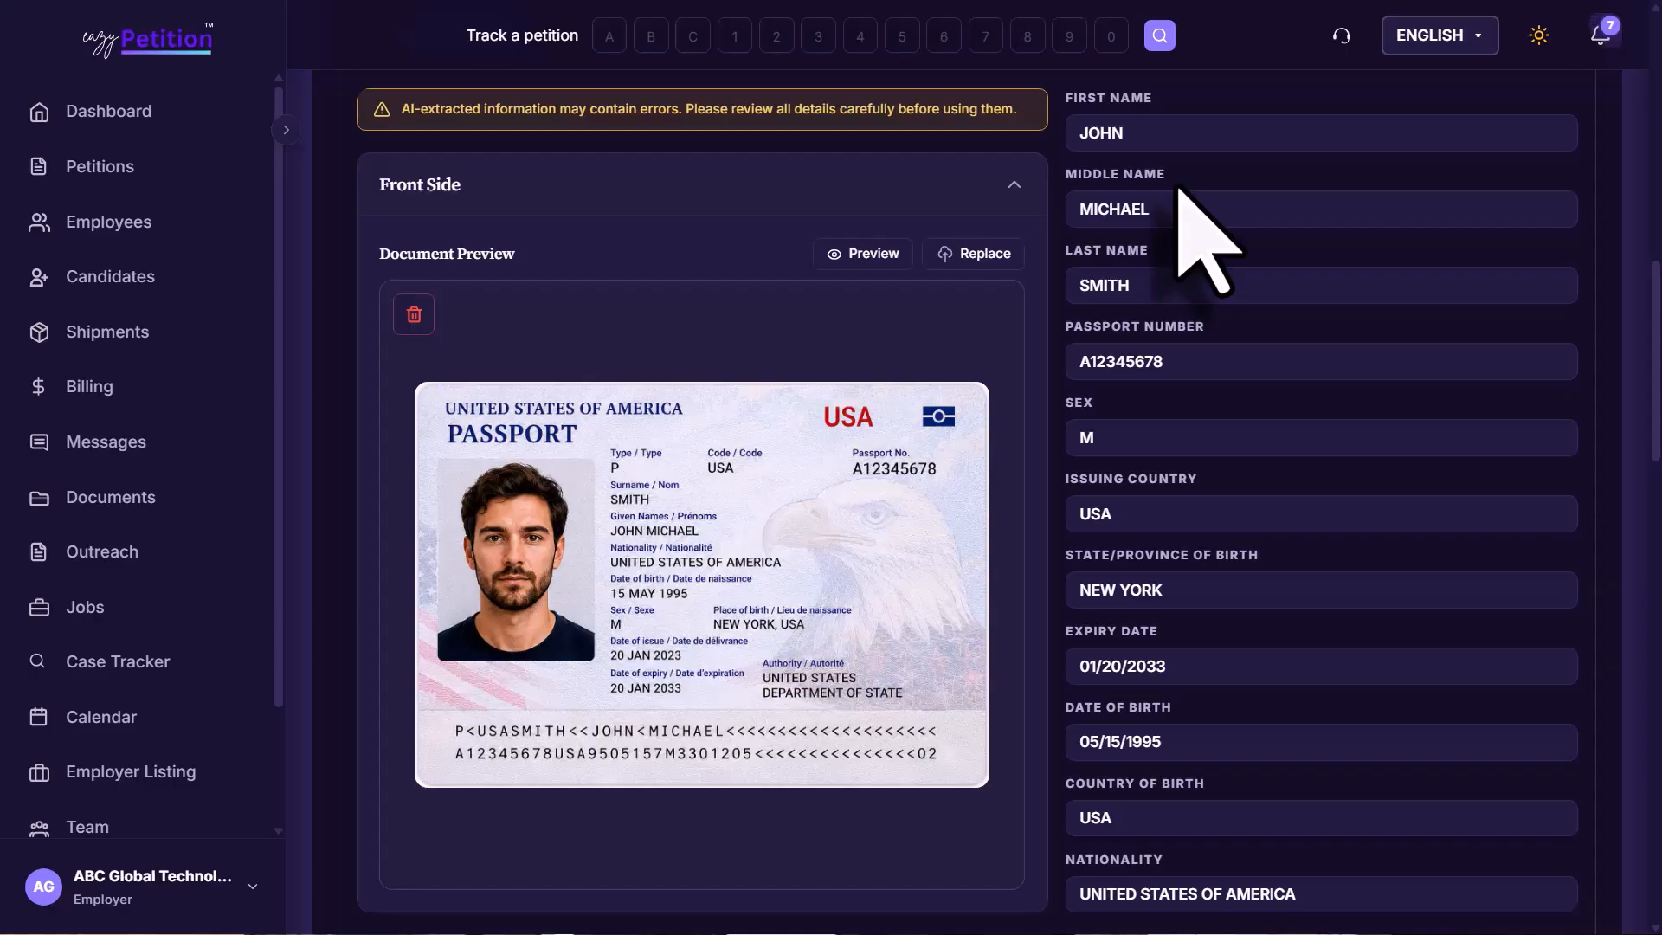
Answer Yes to the beneficiary having ever used other names, such as aliases, maiden name or nicknames.
{"action": "scroll", "coordinate": [1179, 188], "scroll_direction": "down", "scroll_amount": 10}
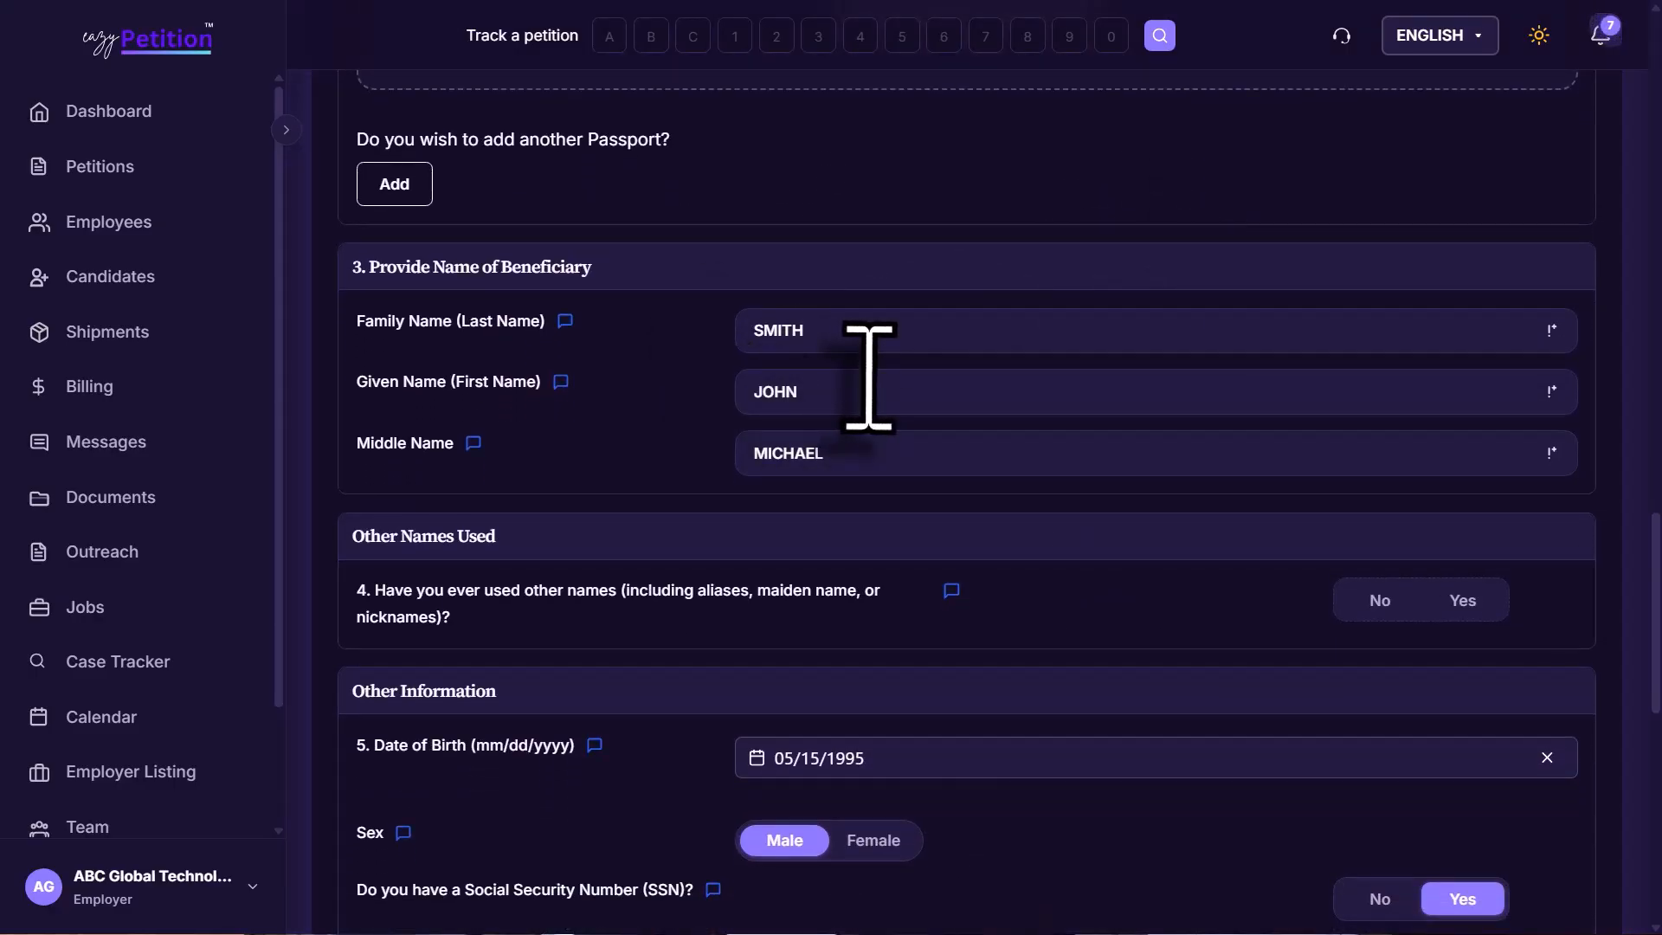
{"action": "scroll", "coordinate": [868, 377], "scroll_direction": "down", "scroll_amount": 2}
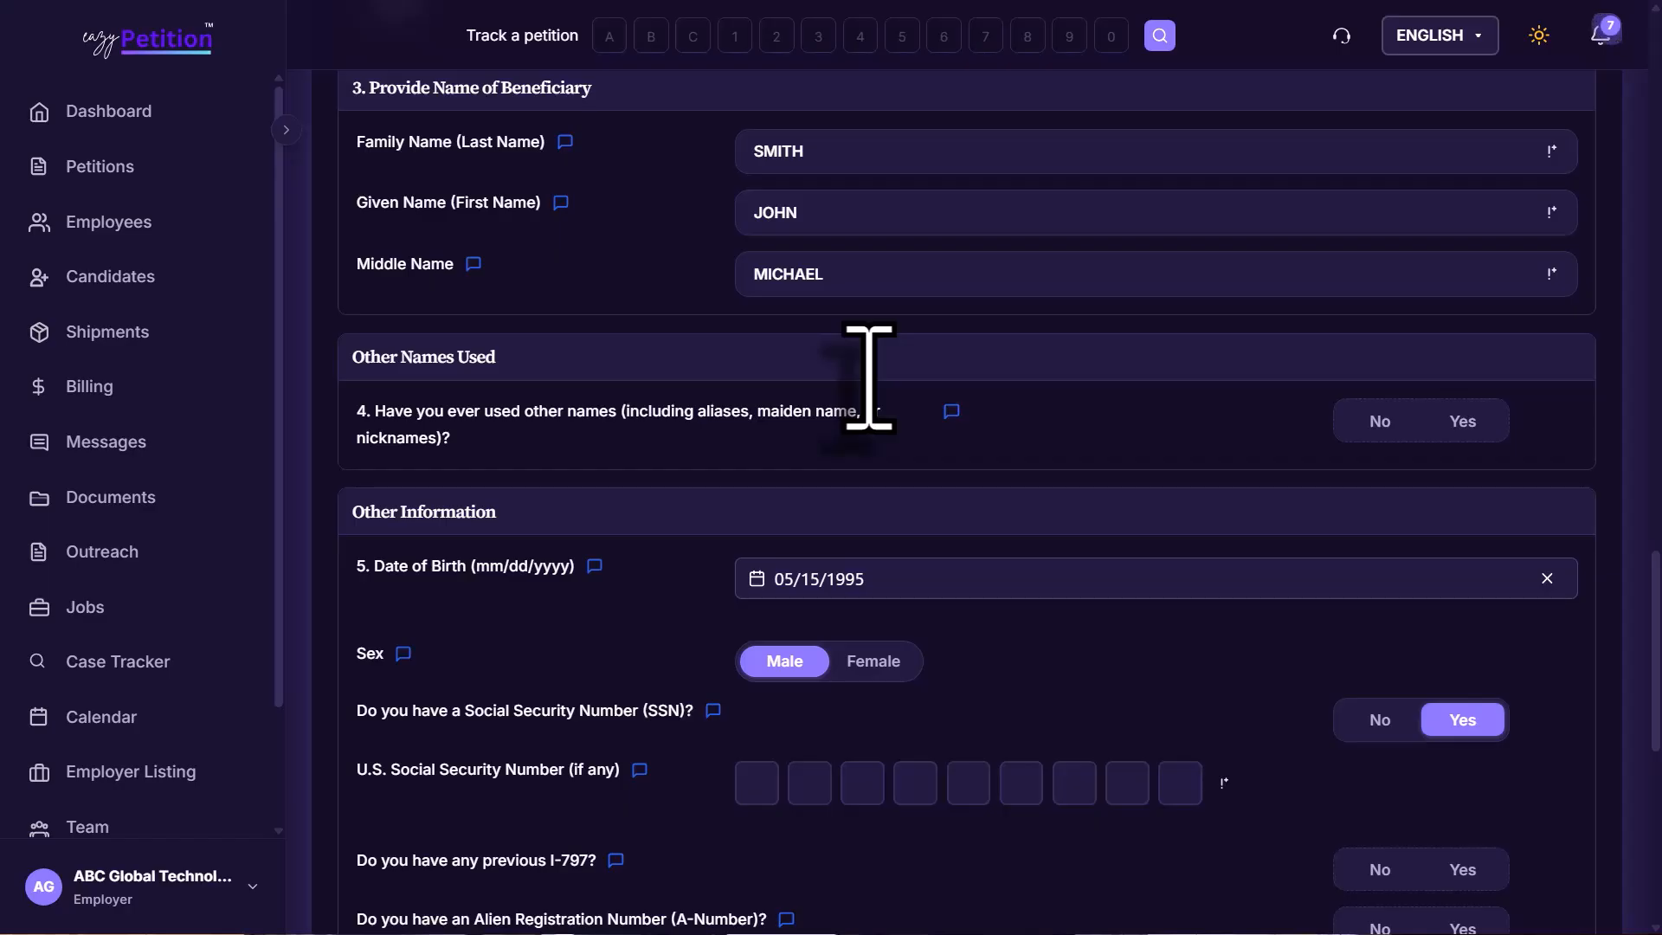
{"action": "left_click", "coordinate": [1462, 421]}
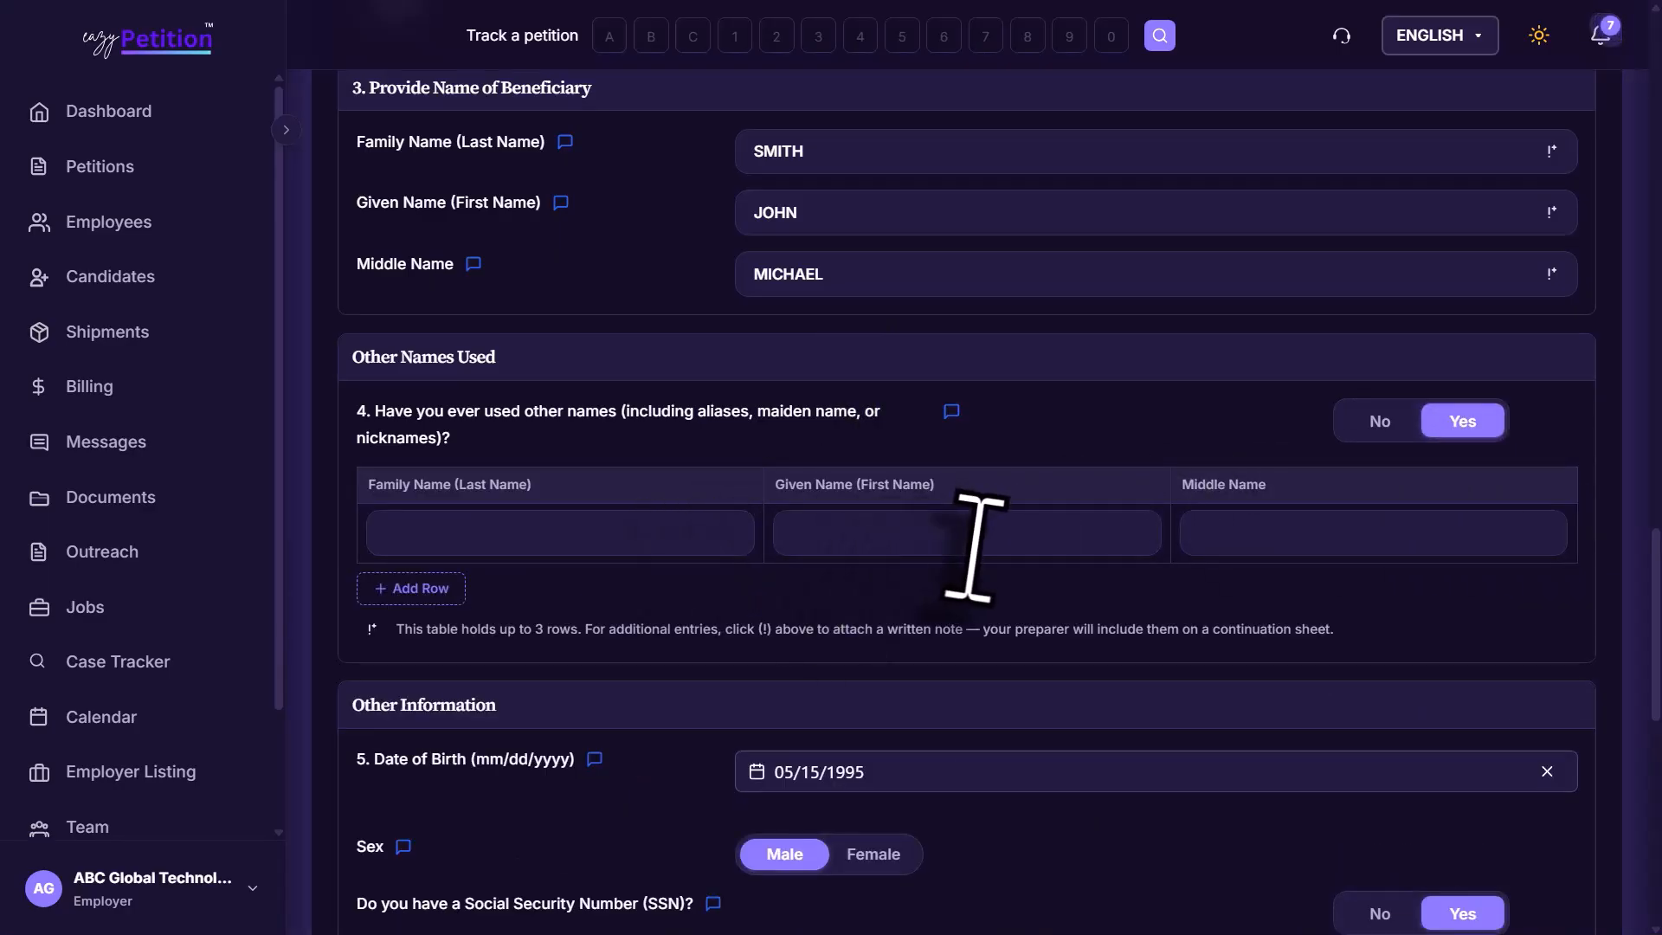
Answer Yes to having a previous I-797 under the beneficiary's Other Information.
{"action": "scroll", "coordinate": [976, 546], "scroll_direction": "down", "scroll_amount": 5}
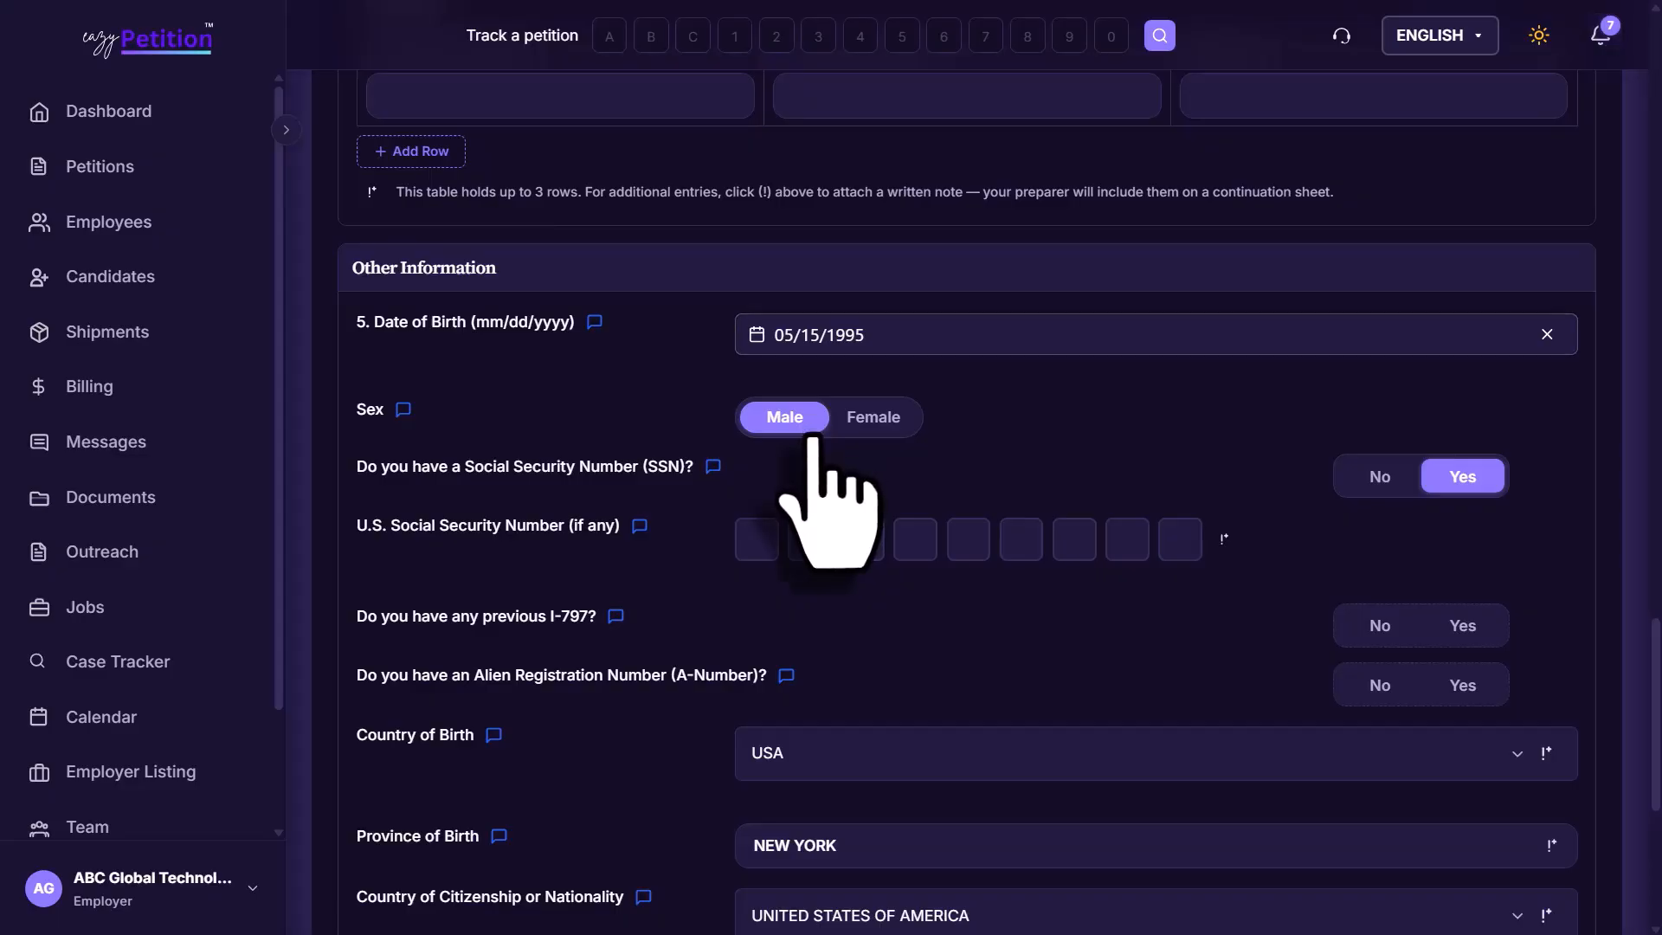
{"action": "scroll", "coordinate": [972, 485], "scroll_direction": "down", "scroll_amount": 1}
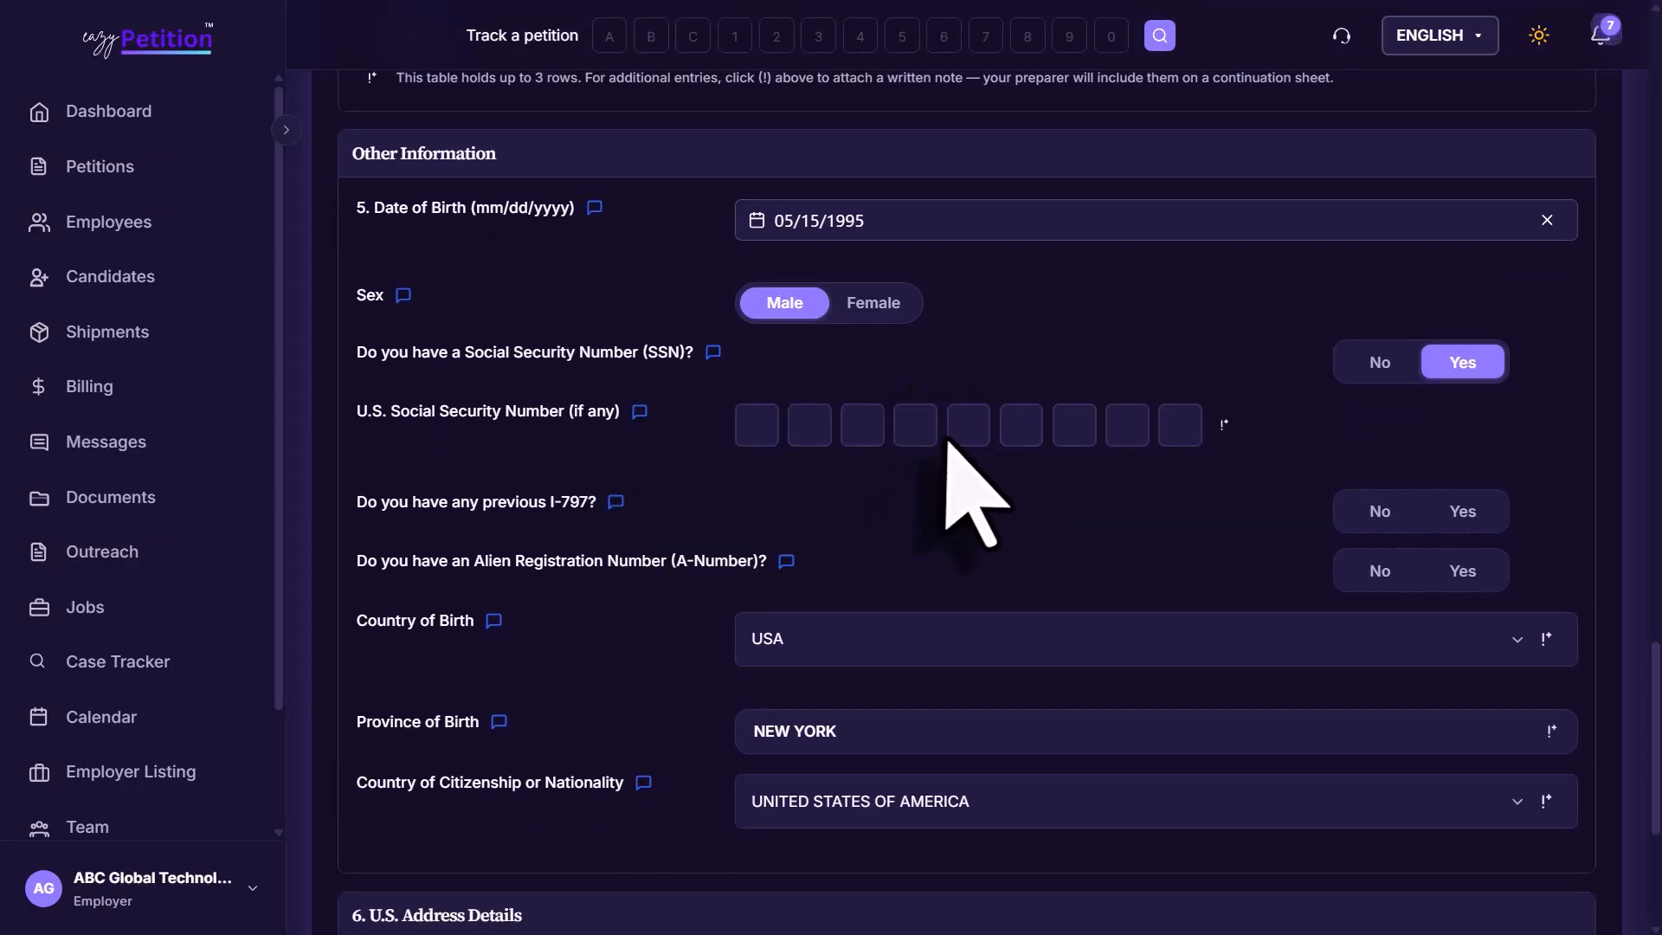
{"action": "scroll", "coordinate": [950, 442], "scroll_direction": "down", "scroll_amount": 2}
{"action": "left_click", "coordinate": [1462, 339]}
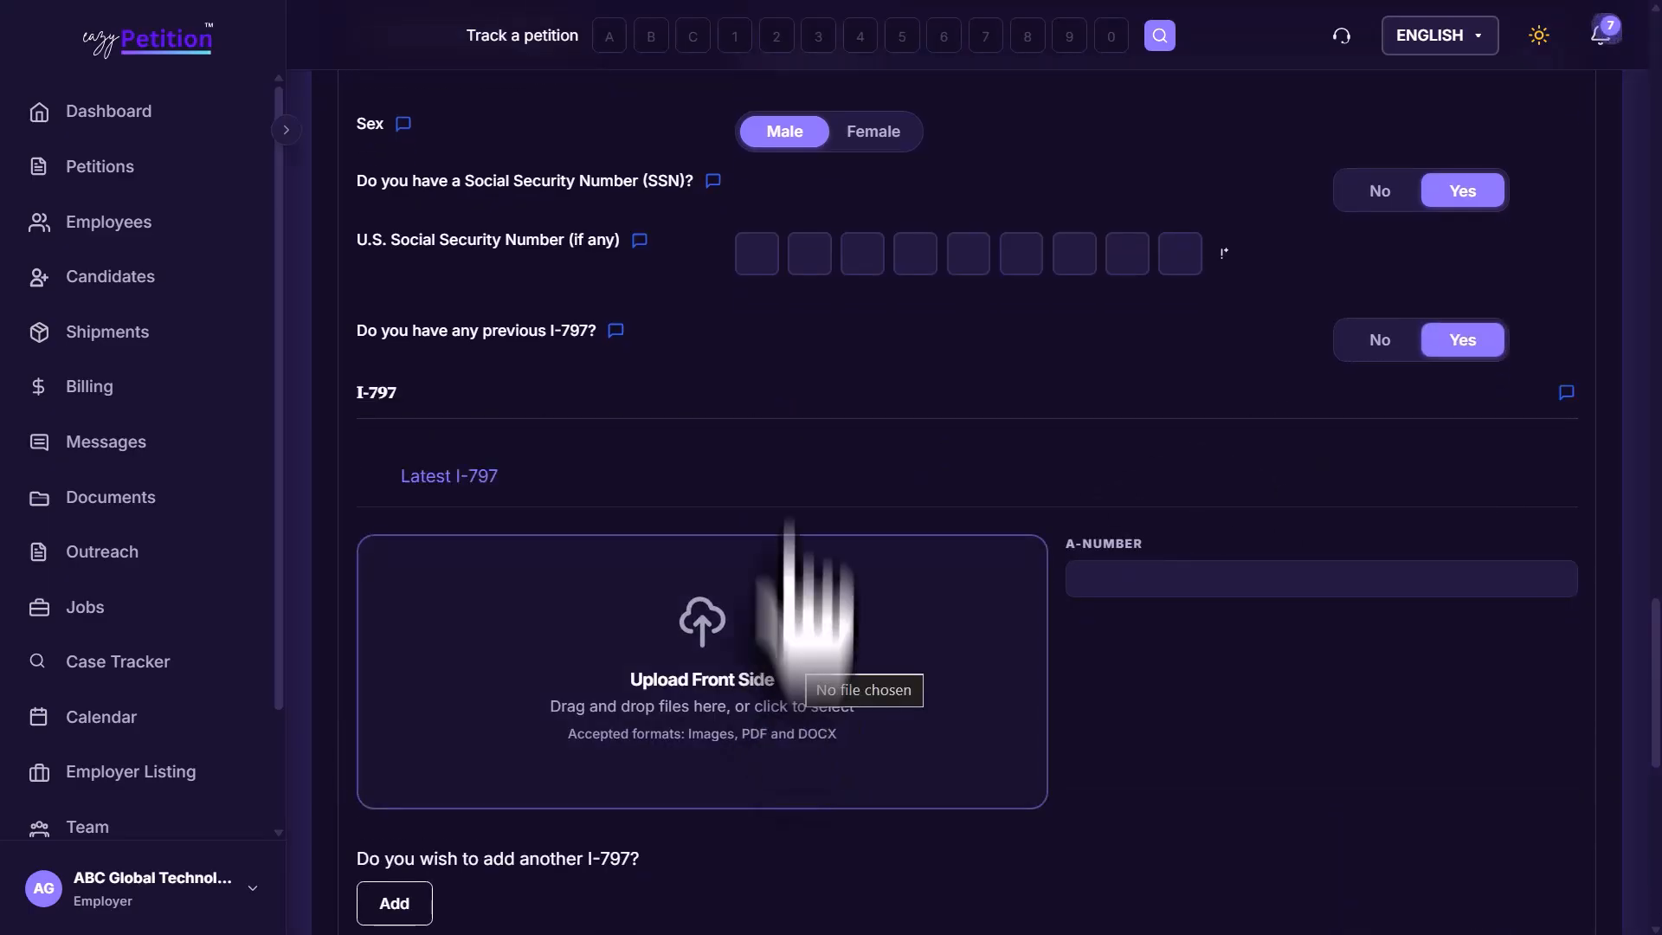
{"action": "scroll", "coordinate": [662, 148], "scroll_direction": "down", "scroll_amount": 9}
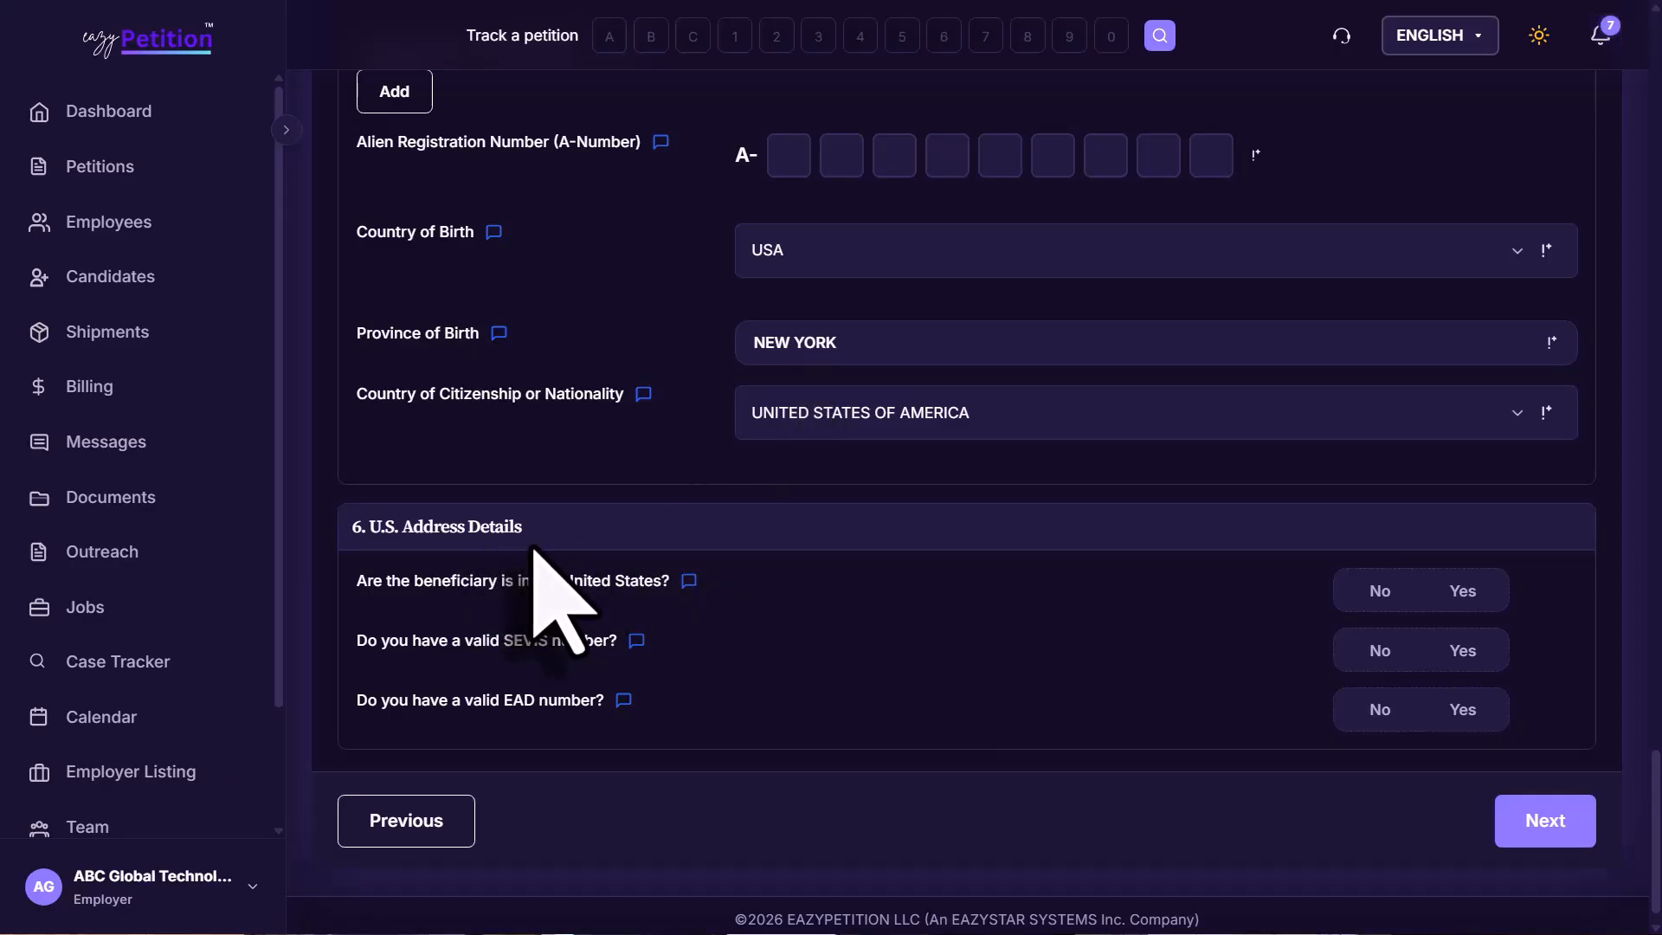
Answer Yes to the beneficiary being in the United States and upload the front side of the latest I-94.
{"action": "left_click", "coordinate": [1472, 594]}
{"action": "scroll", "coordinate": [1002, 761], "scroll_direction": "down", "scroll_amount": 3}
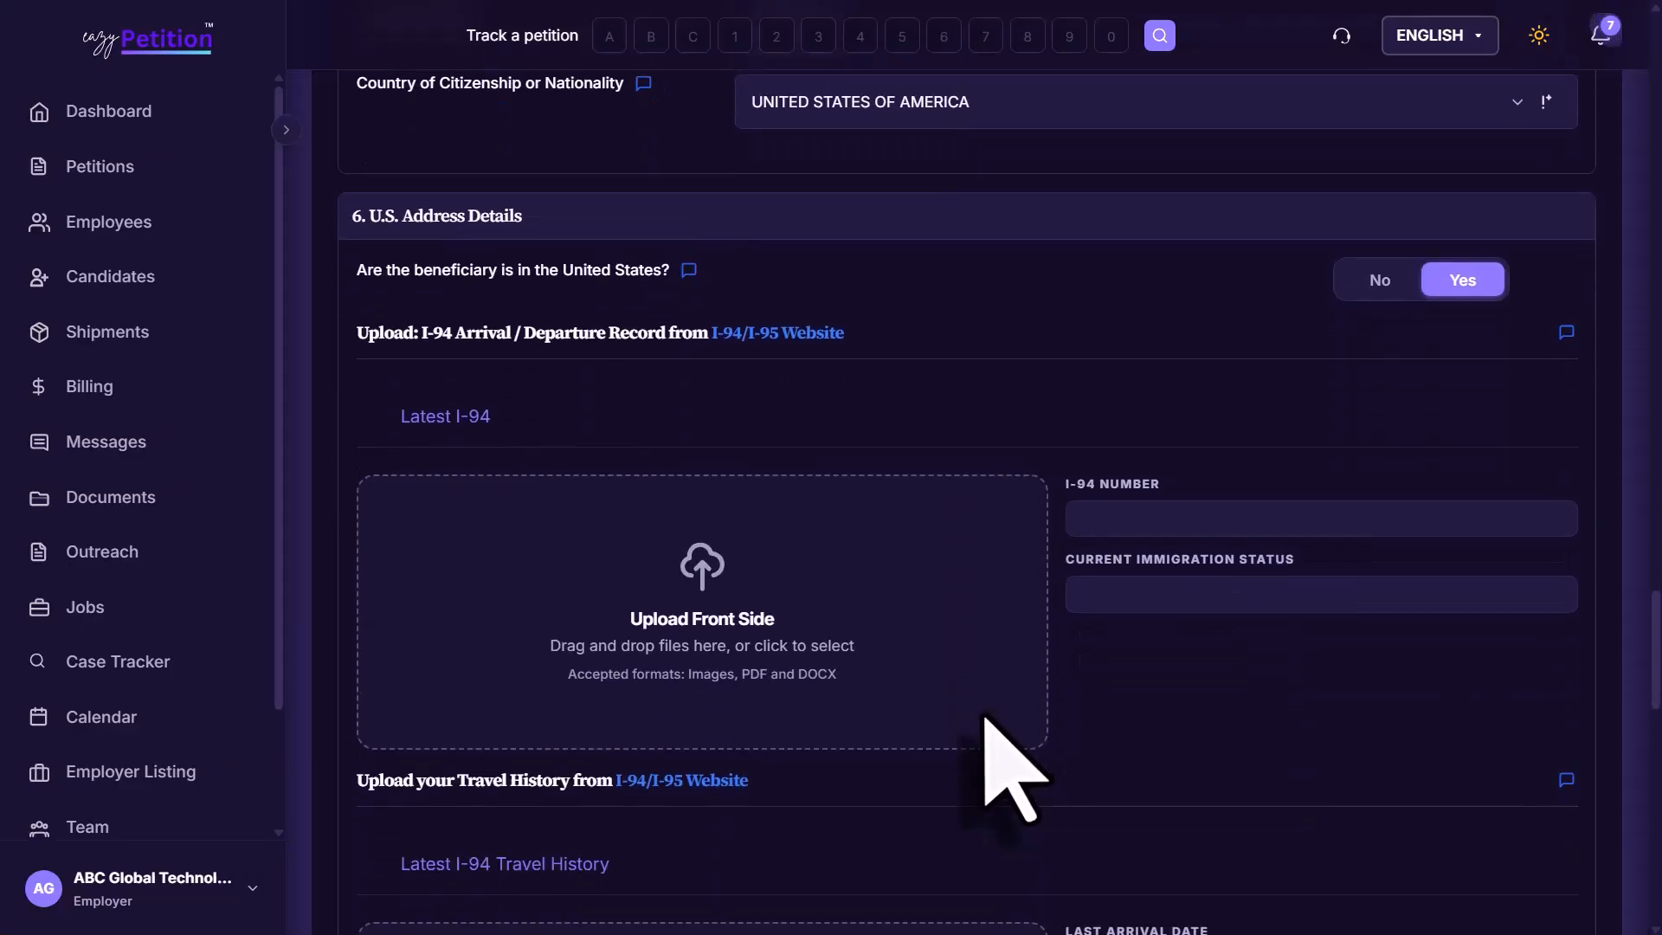
{"action": "scroll", "coordinate": [995, 744], "scroll_direction": "down", "scroll_amount": 1}
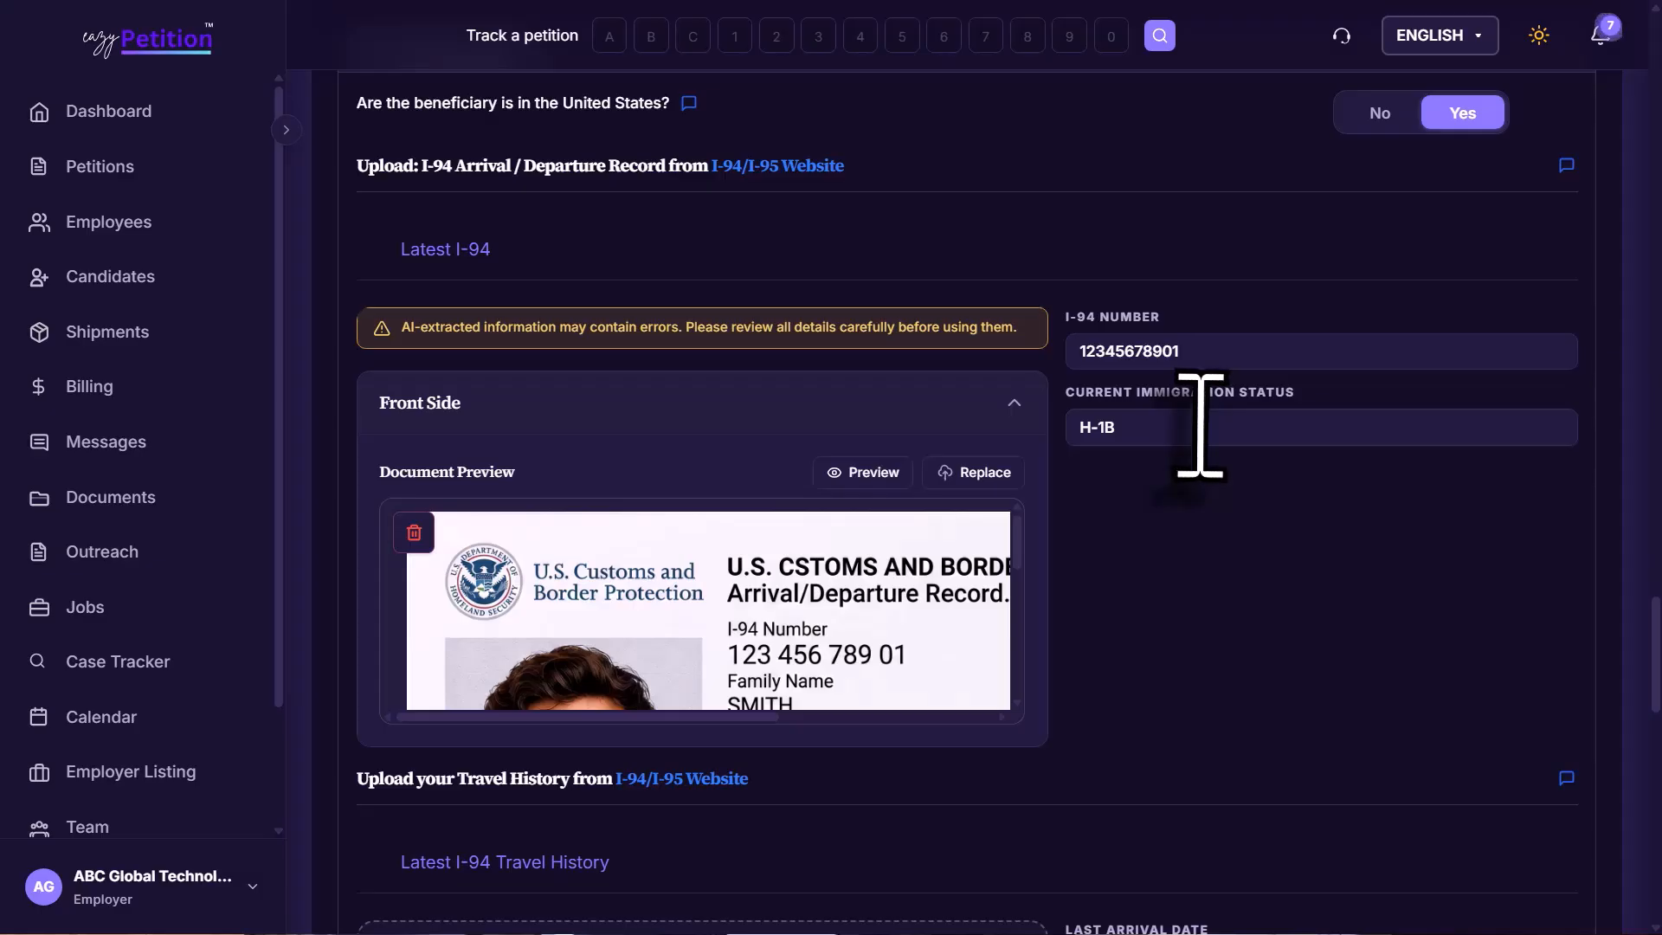
Review the beneficiary's travel history, passport and status fields, and answer Yes to having a valid SEVIS number.
{"action": "scroll", "coordinate": [1200, 424], "scroll_direction": "down", "scroll_amount": 6}
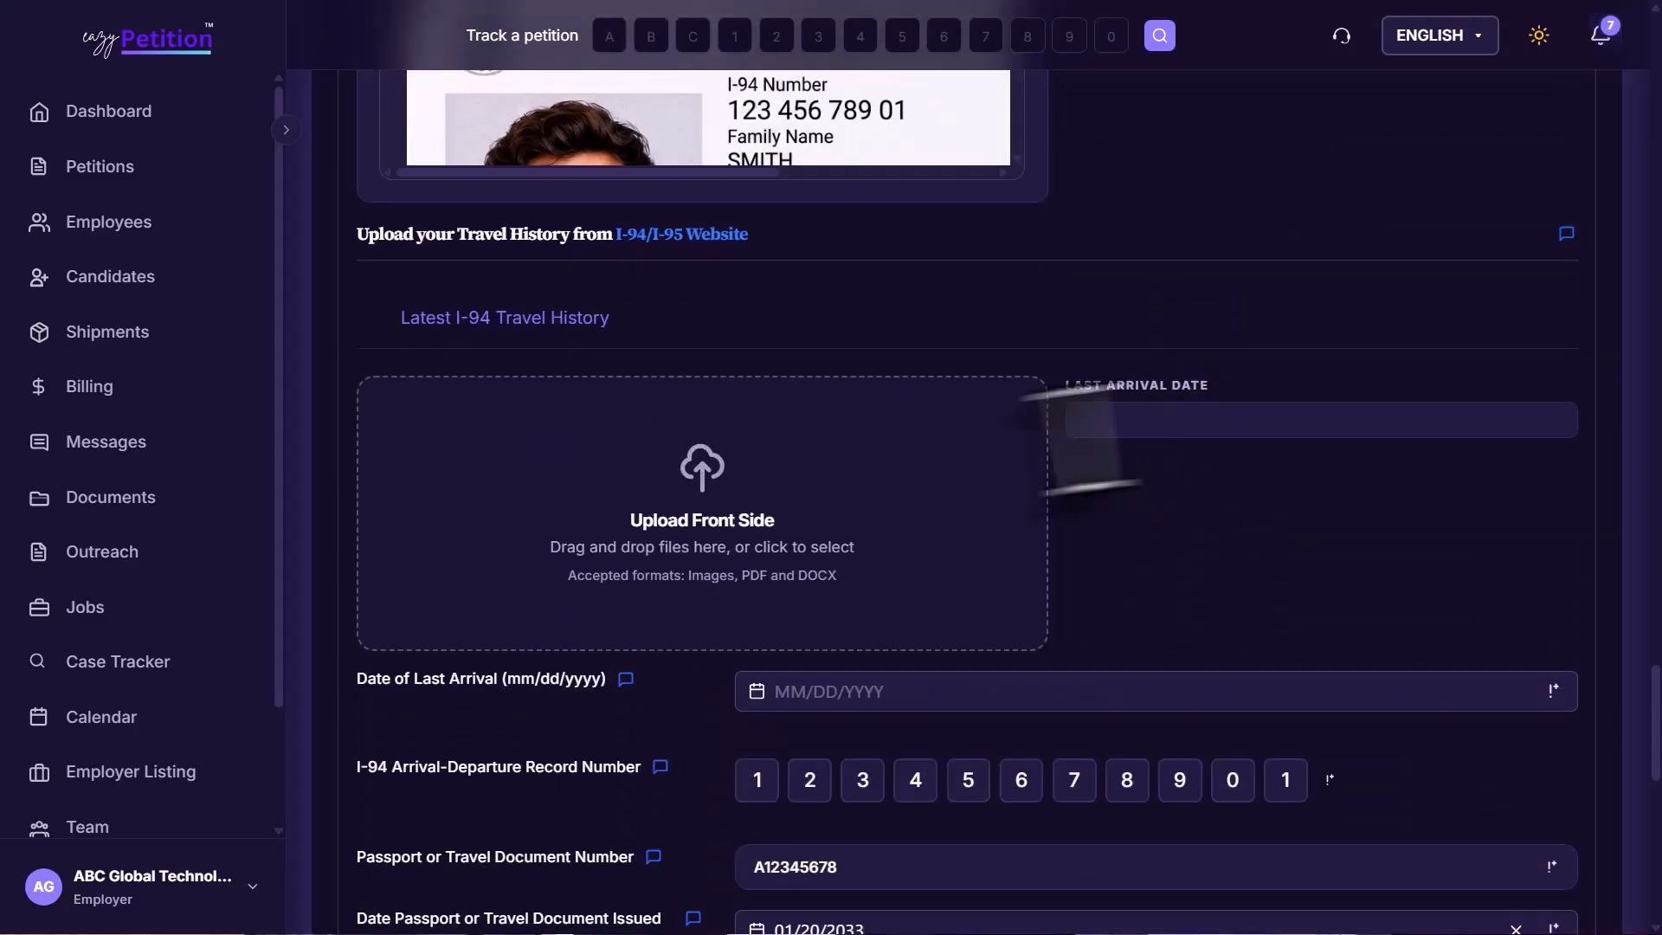
{"action": "scroll", "coordinate": [807, 424], "scroll_direction": "down", "scroll_amount": 3}
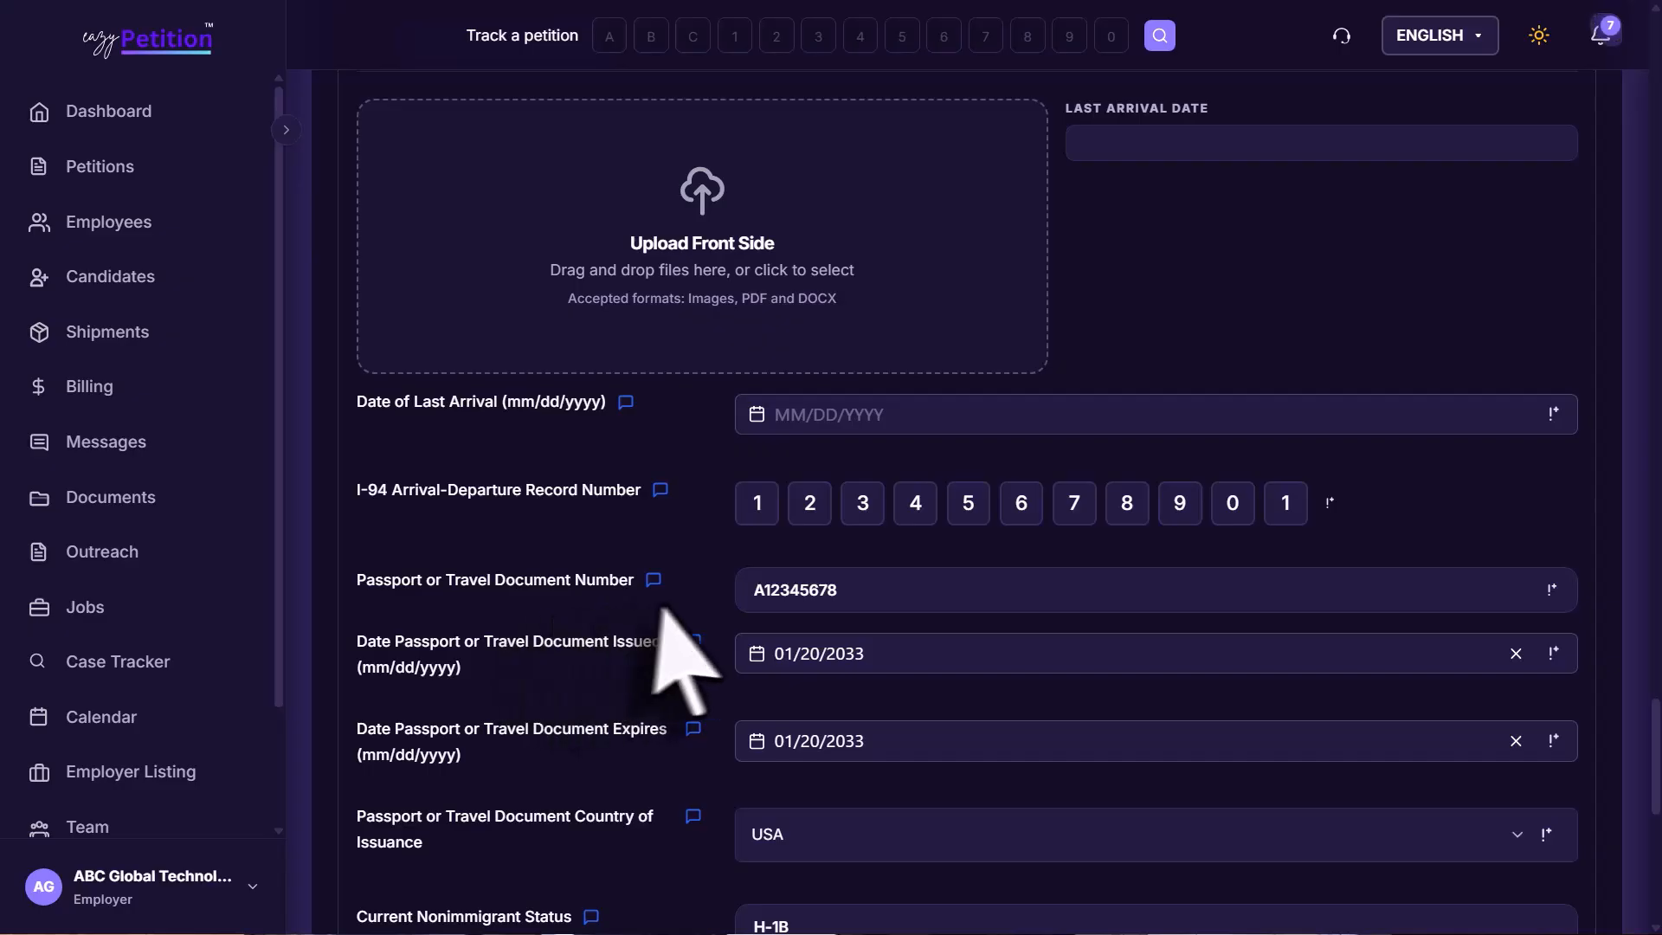
{"action": "scroll", "coordinate": [692, 657], "scroll_direction": "down", "scroll_amount": 2}
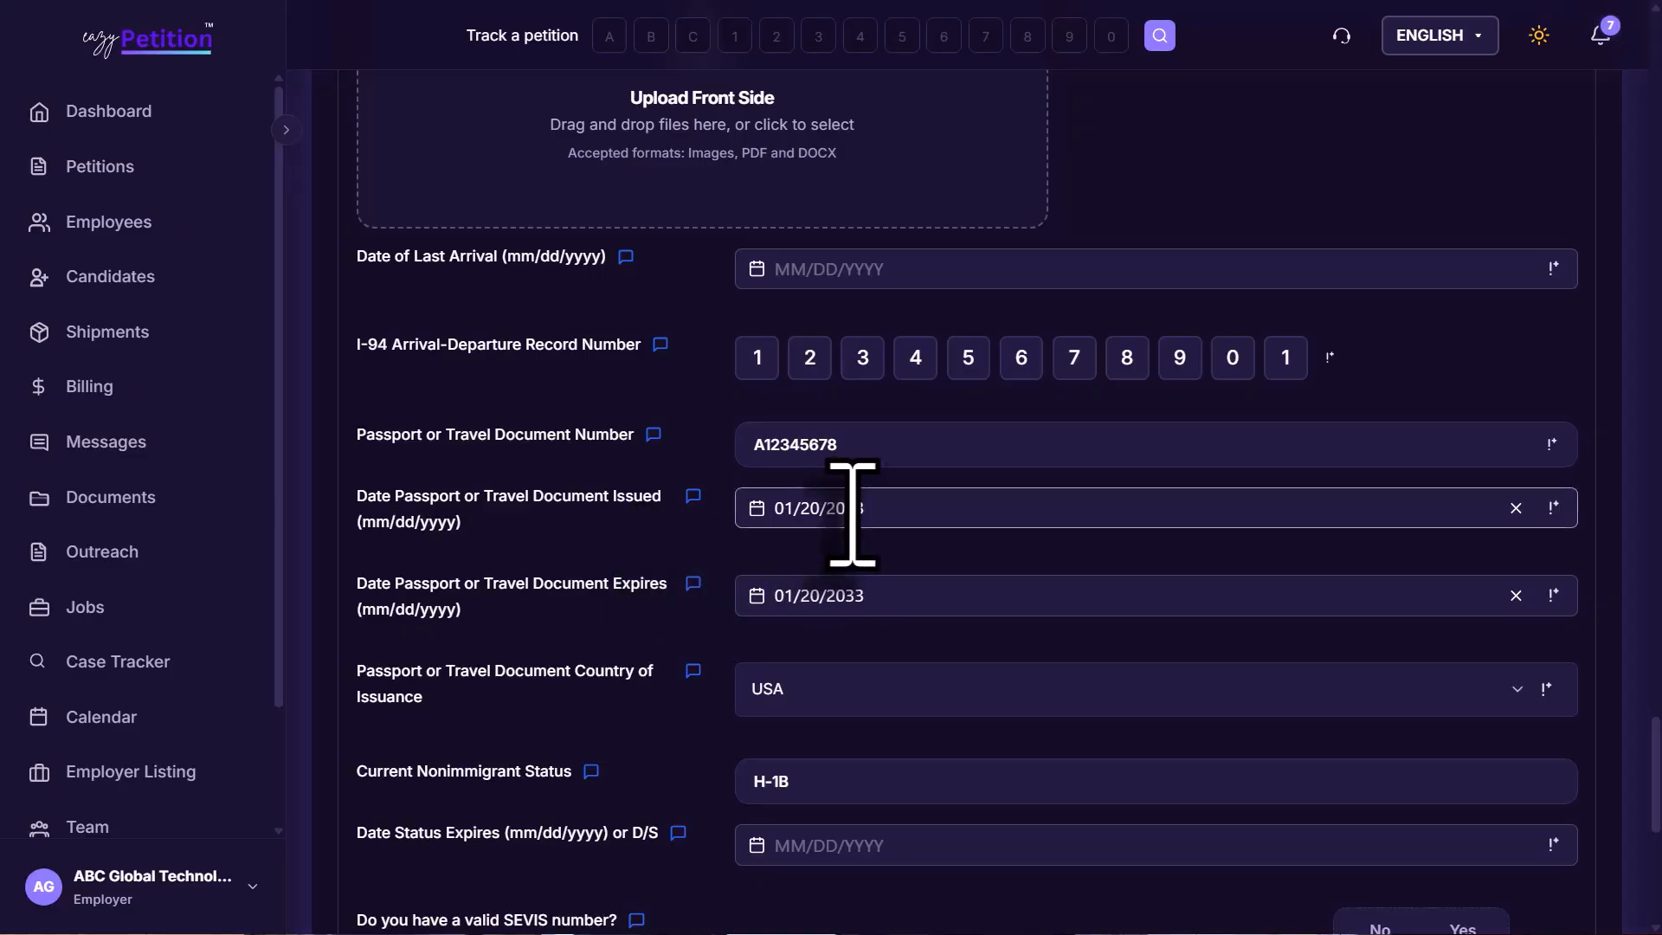
{"action": "scroll", "coordinate": [852, 512], "scroll_direction": "down", "scroll_amount": 1}
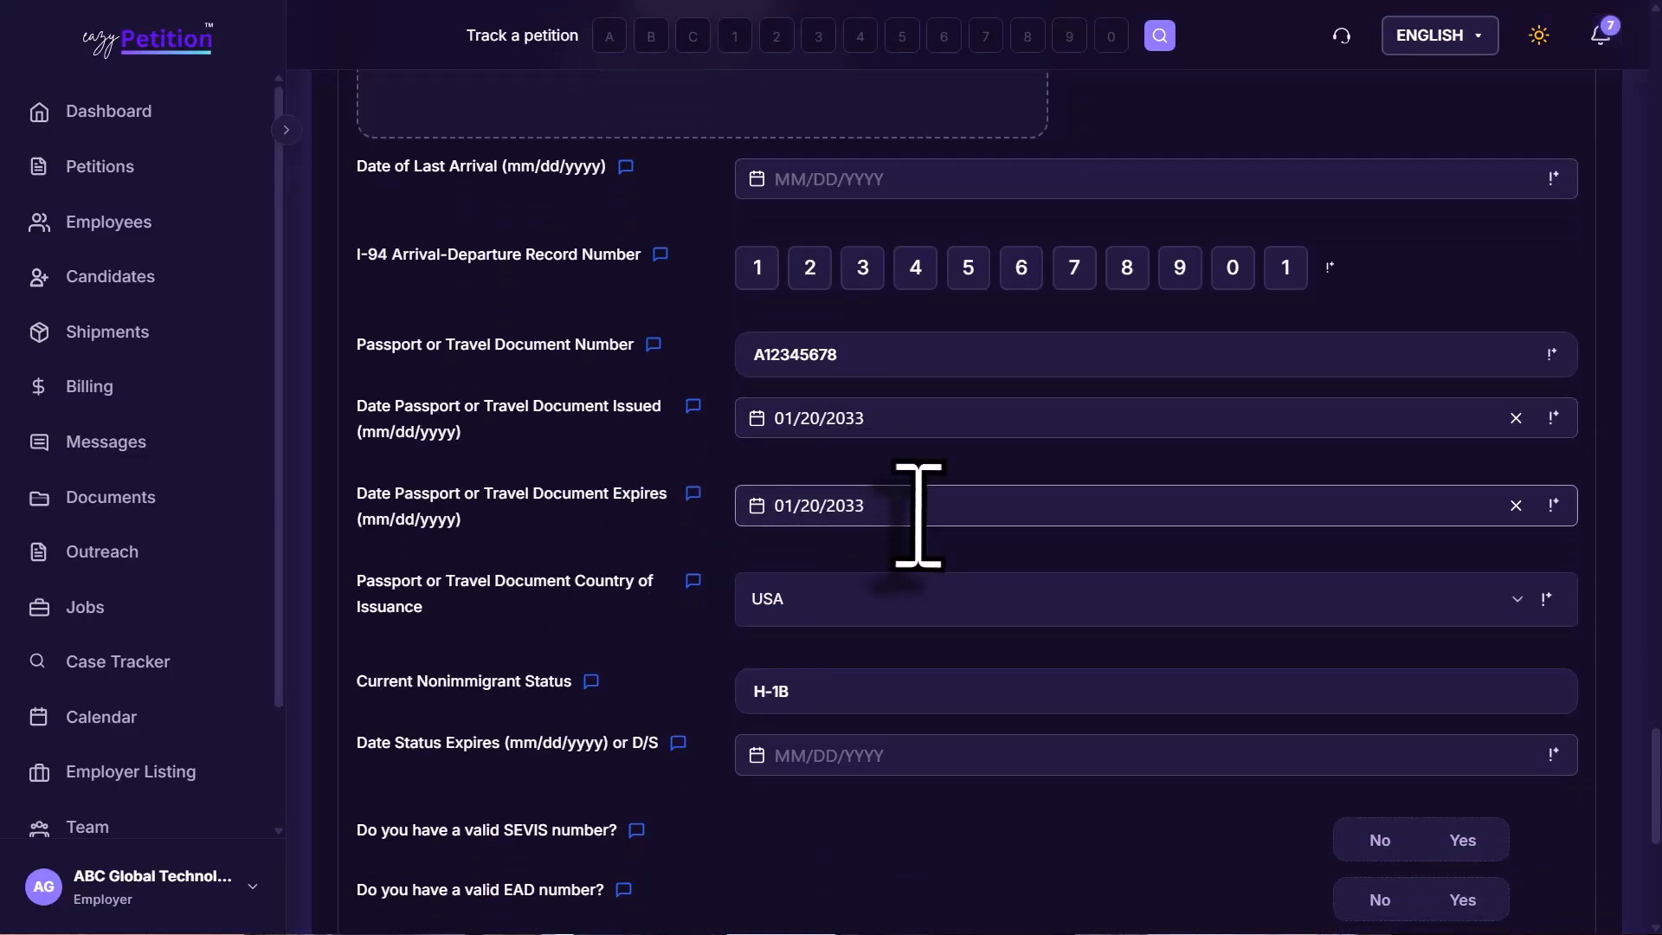
{"action": "scroll", "coordinate": [880, 662], "scroll_direction": "down", "scroll_amount": 3}
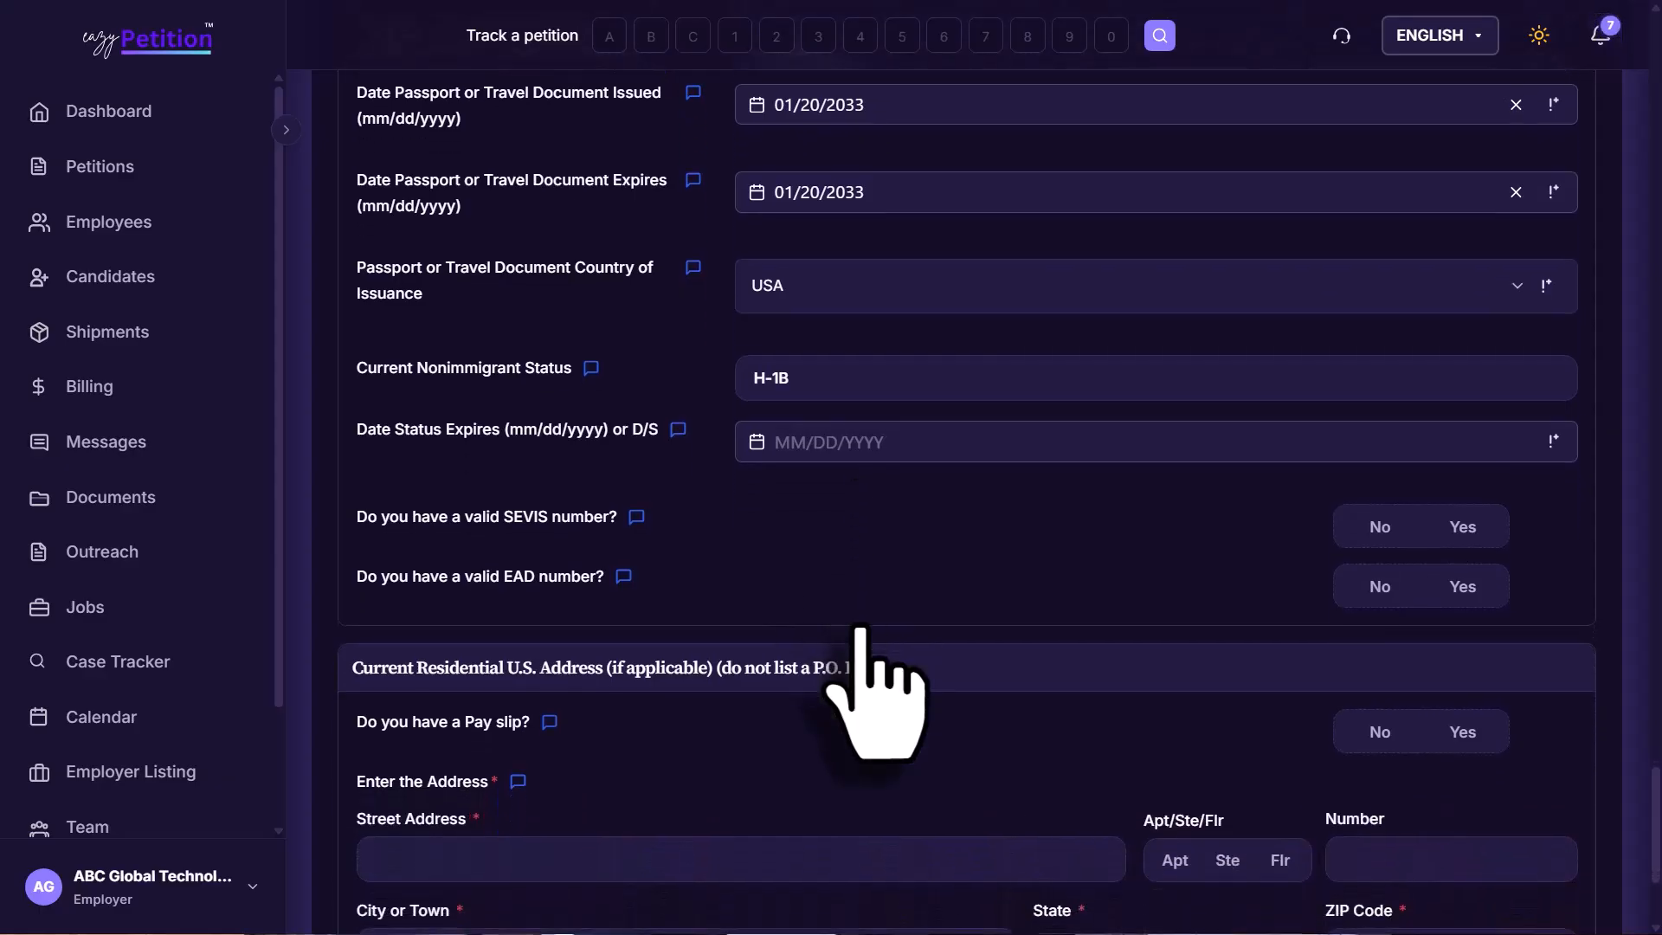
{"action": "left_click", "coordinate": [1462, 526]}
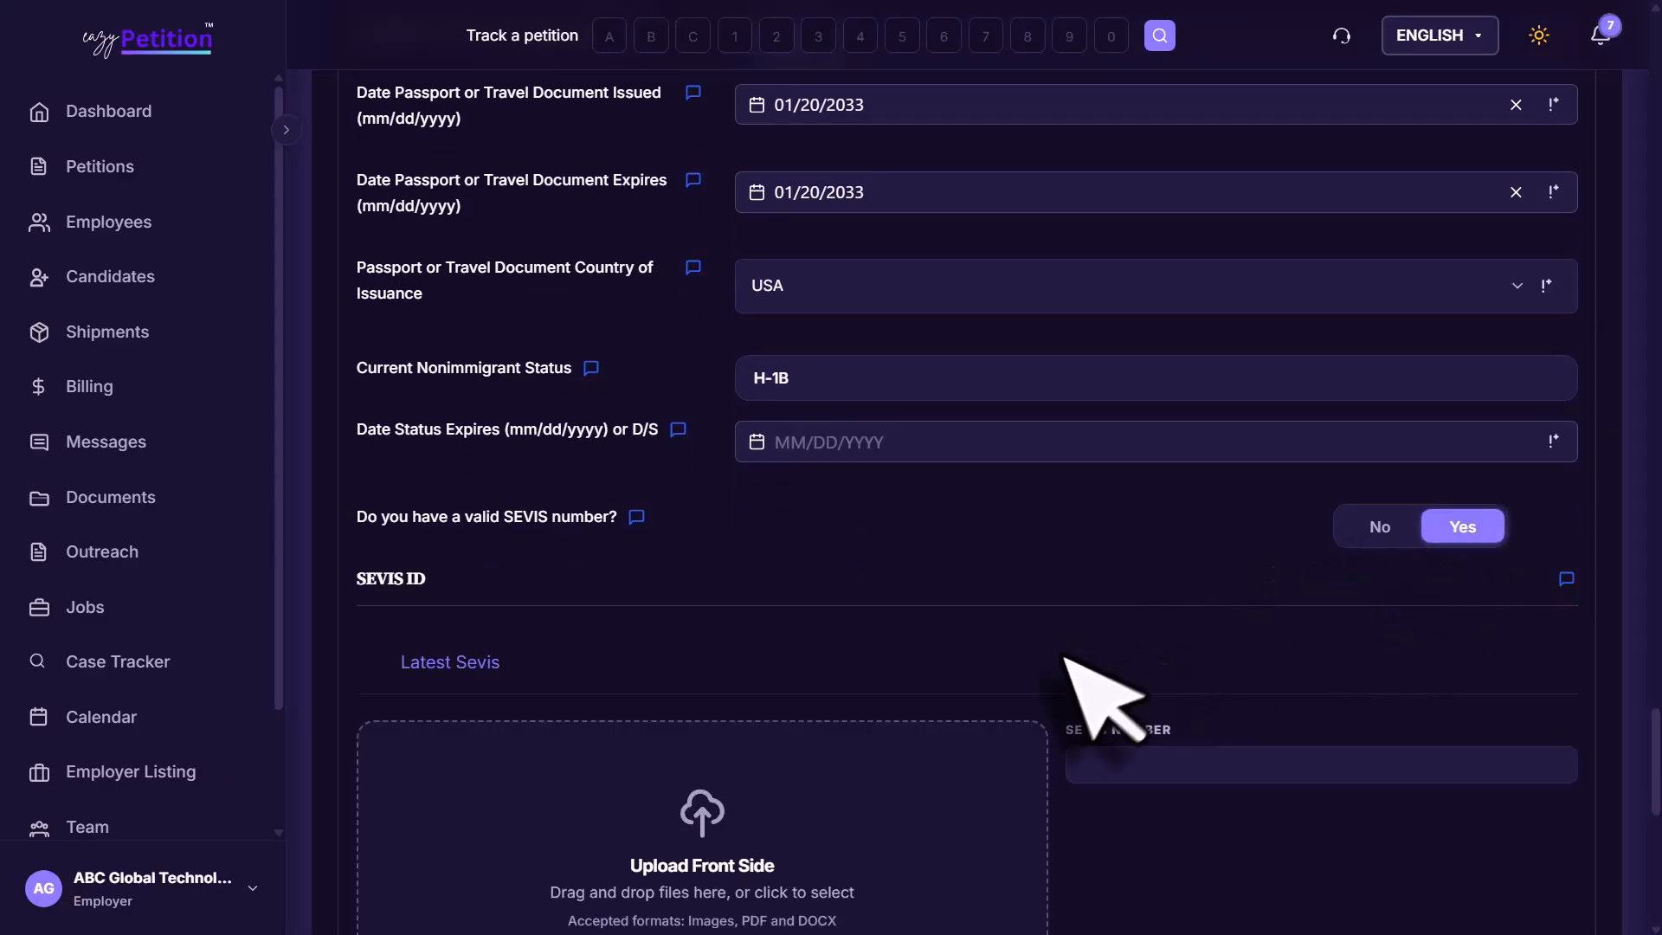
Answer Yes to having a pay slip under Current Residential U.S. Address, and proceed to Part 4.
{"action": "scroll", "coordinate": [1064, 662], "scroll_direction": "down", "scroll_amount": 3}
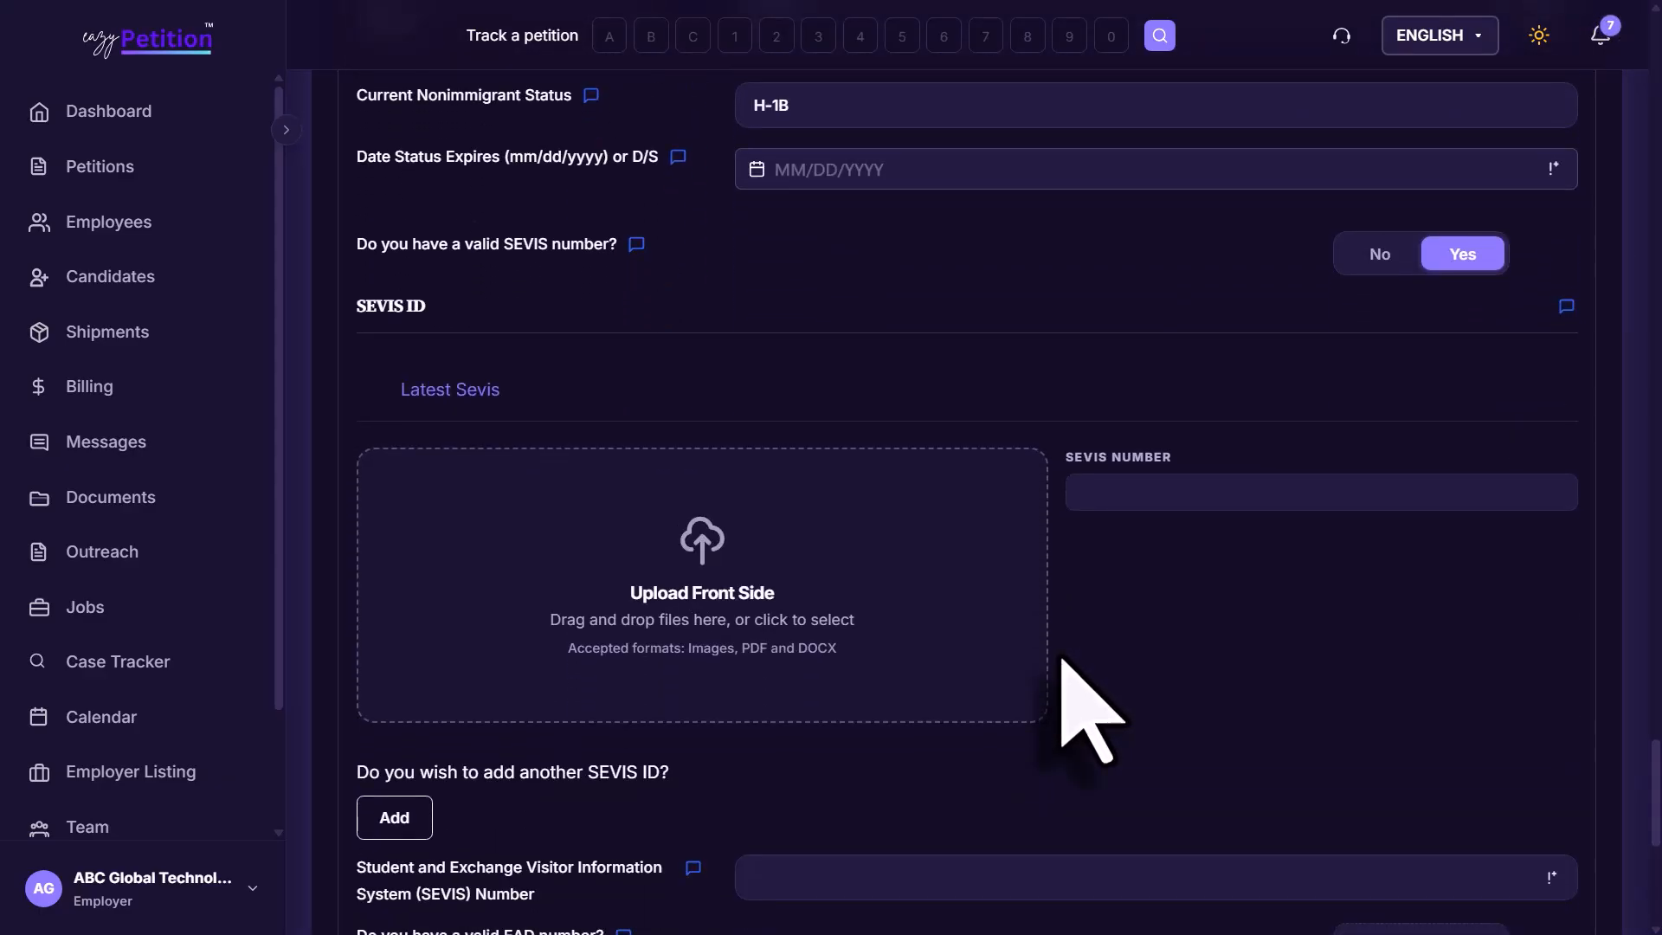
{"action": "scroll", "coordinate": [1063, 662], "scroll_direction": "down", "scroll_amount": 4}
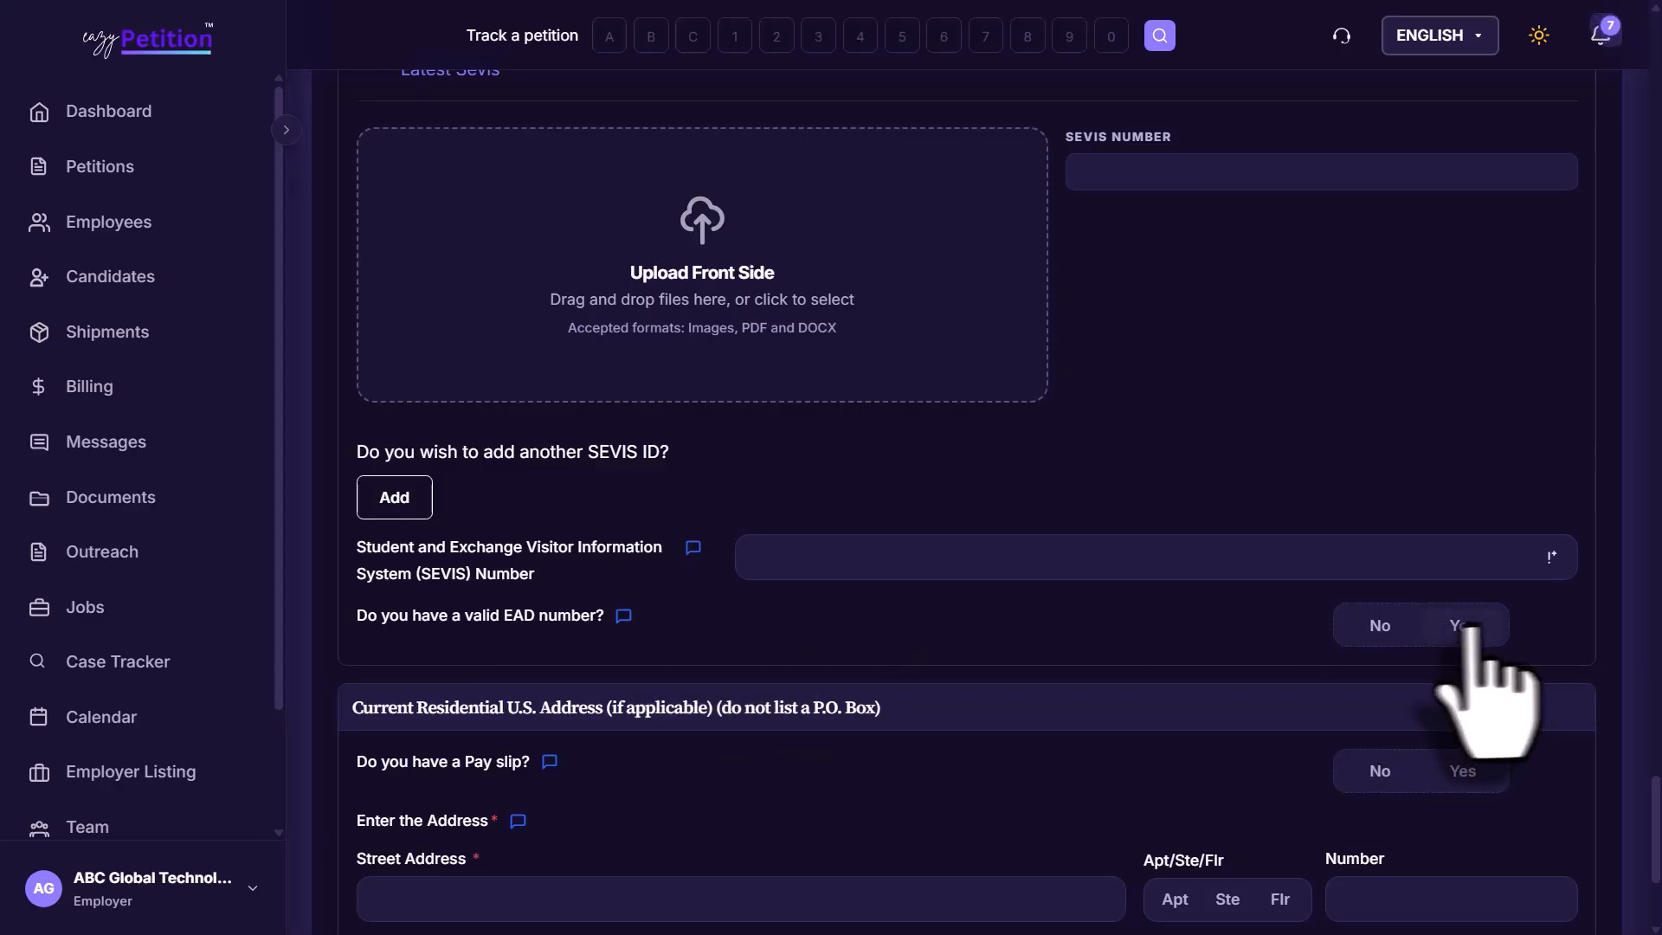
{"action": "scroll", "coordinate": [1161, 664], "scroll_direction": "down", "scroll_amount": 3}
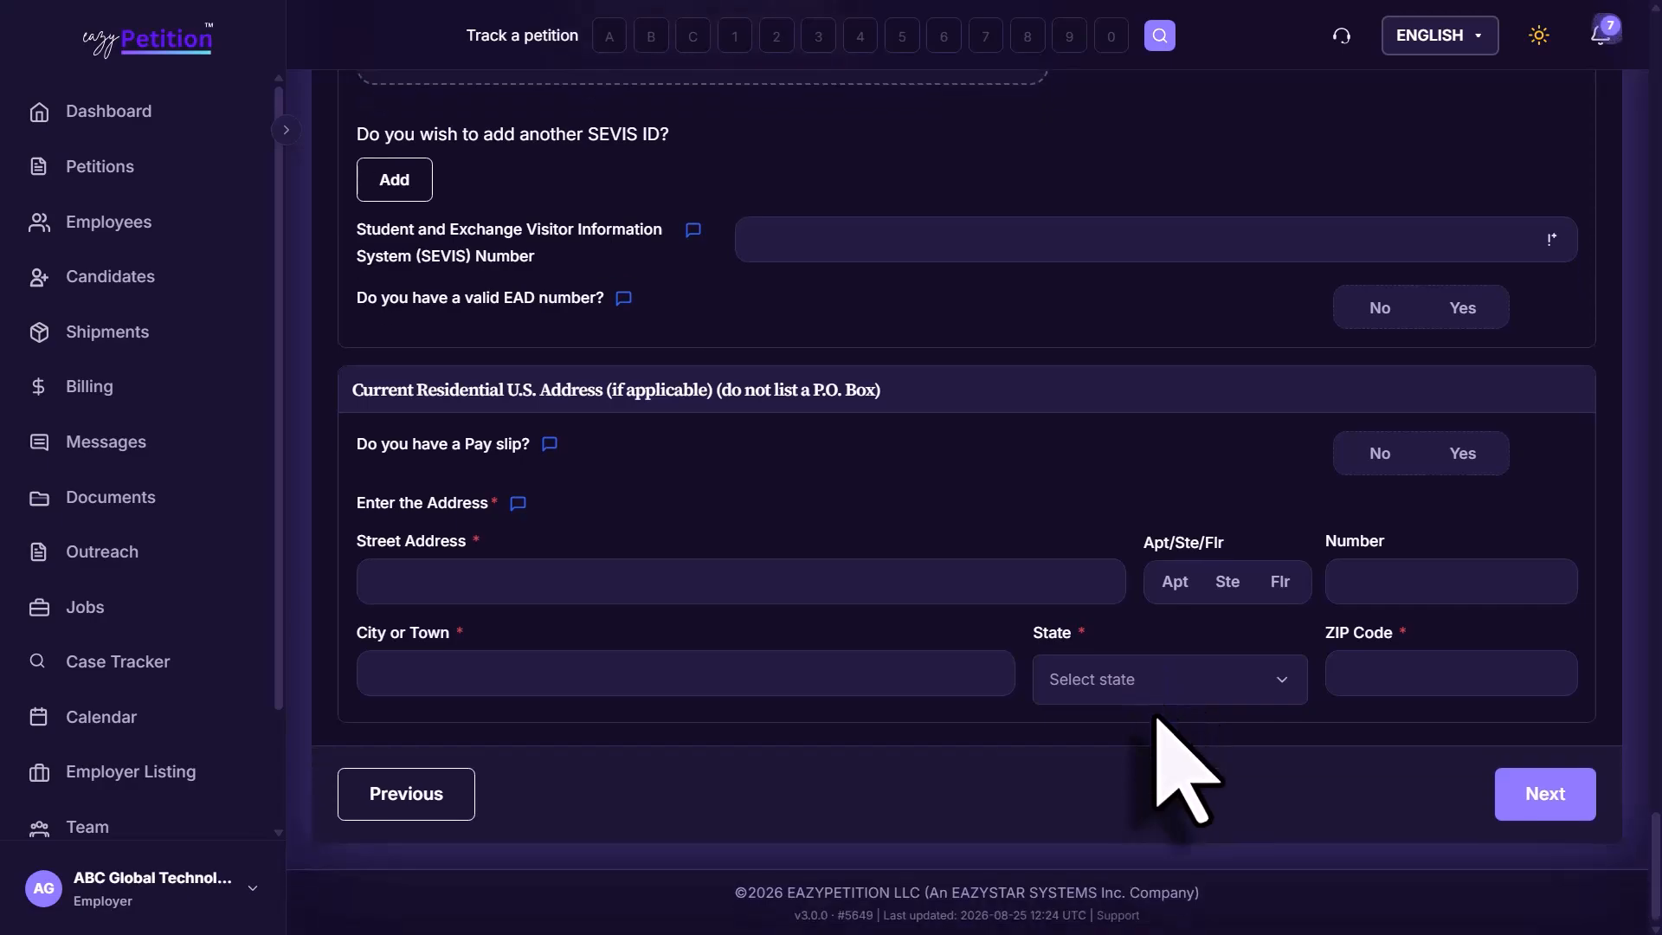
{"action": "left_click", "coordinate": [1463, 453]}
{"action": "scroll", "coordinate": [1035, 660], "scroll_direction": "down", "scroll_amount": 10}
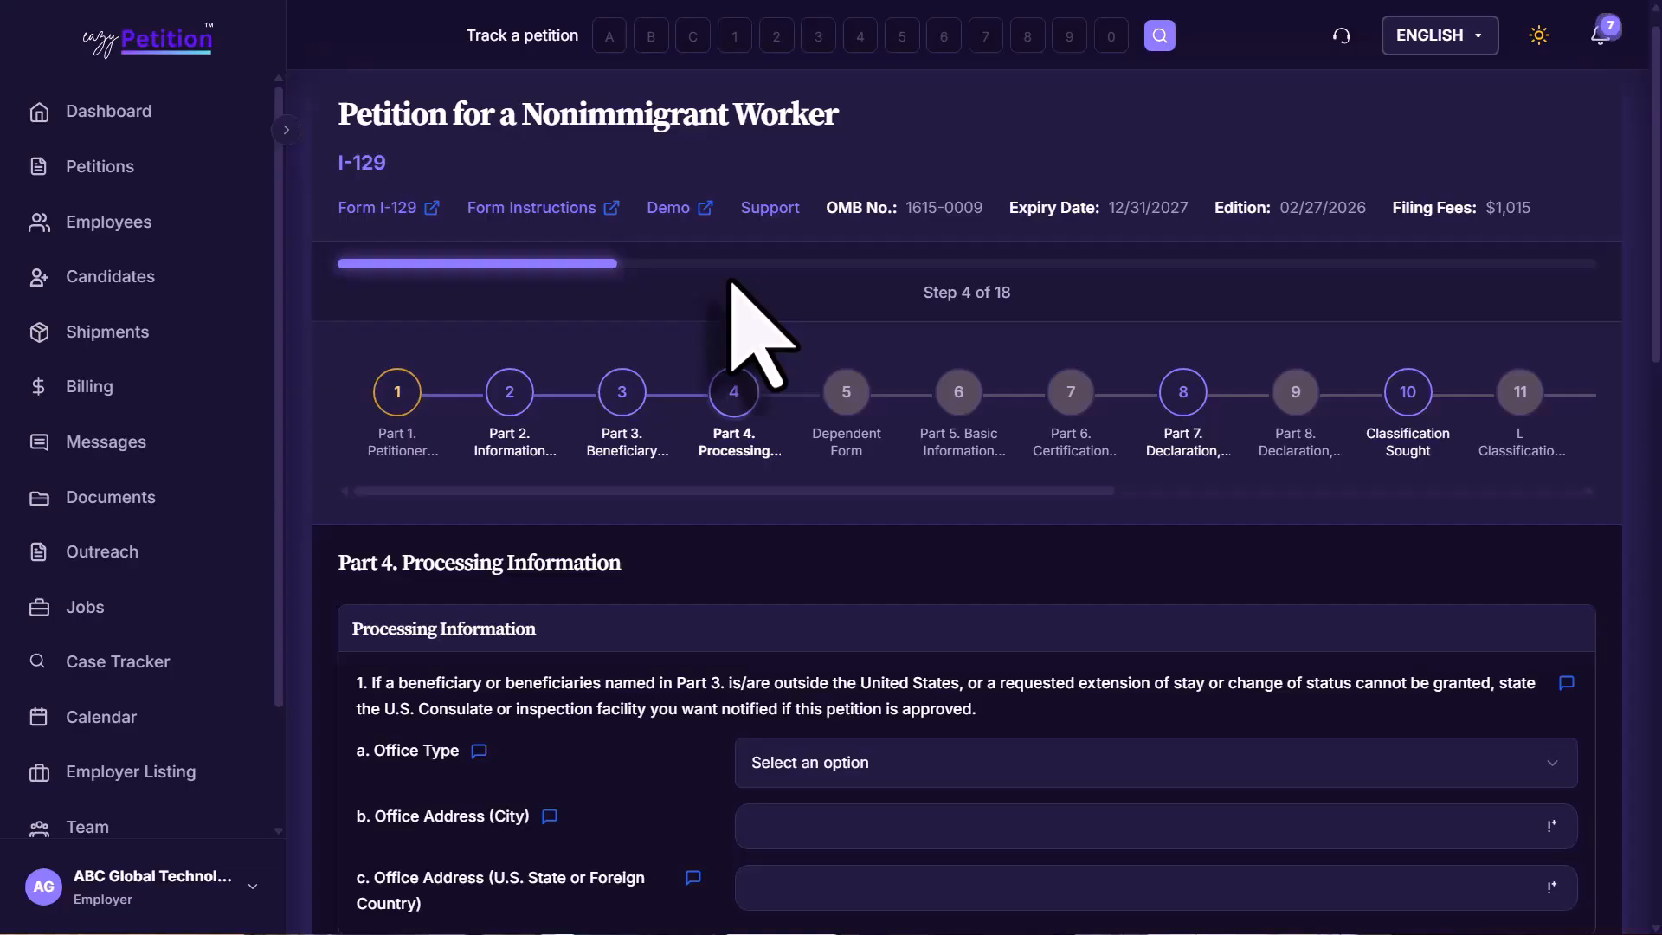
Set the office type to Consulate in the Part 4 Processing Information.
{"action": "scroll", "coordinate": [878, 634], "scroll_direction": "down", "scroll_amount": 3}
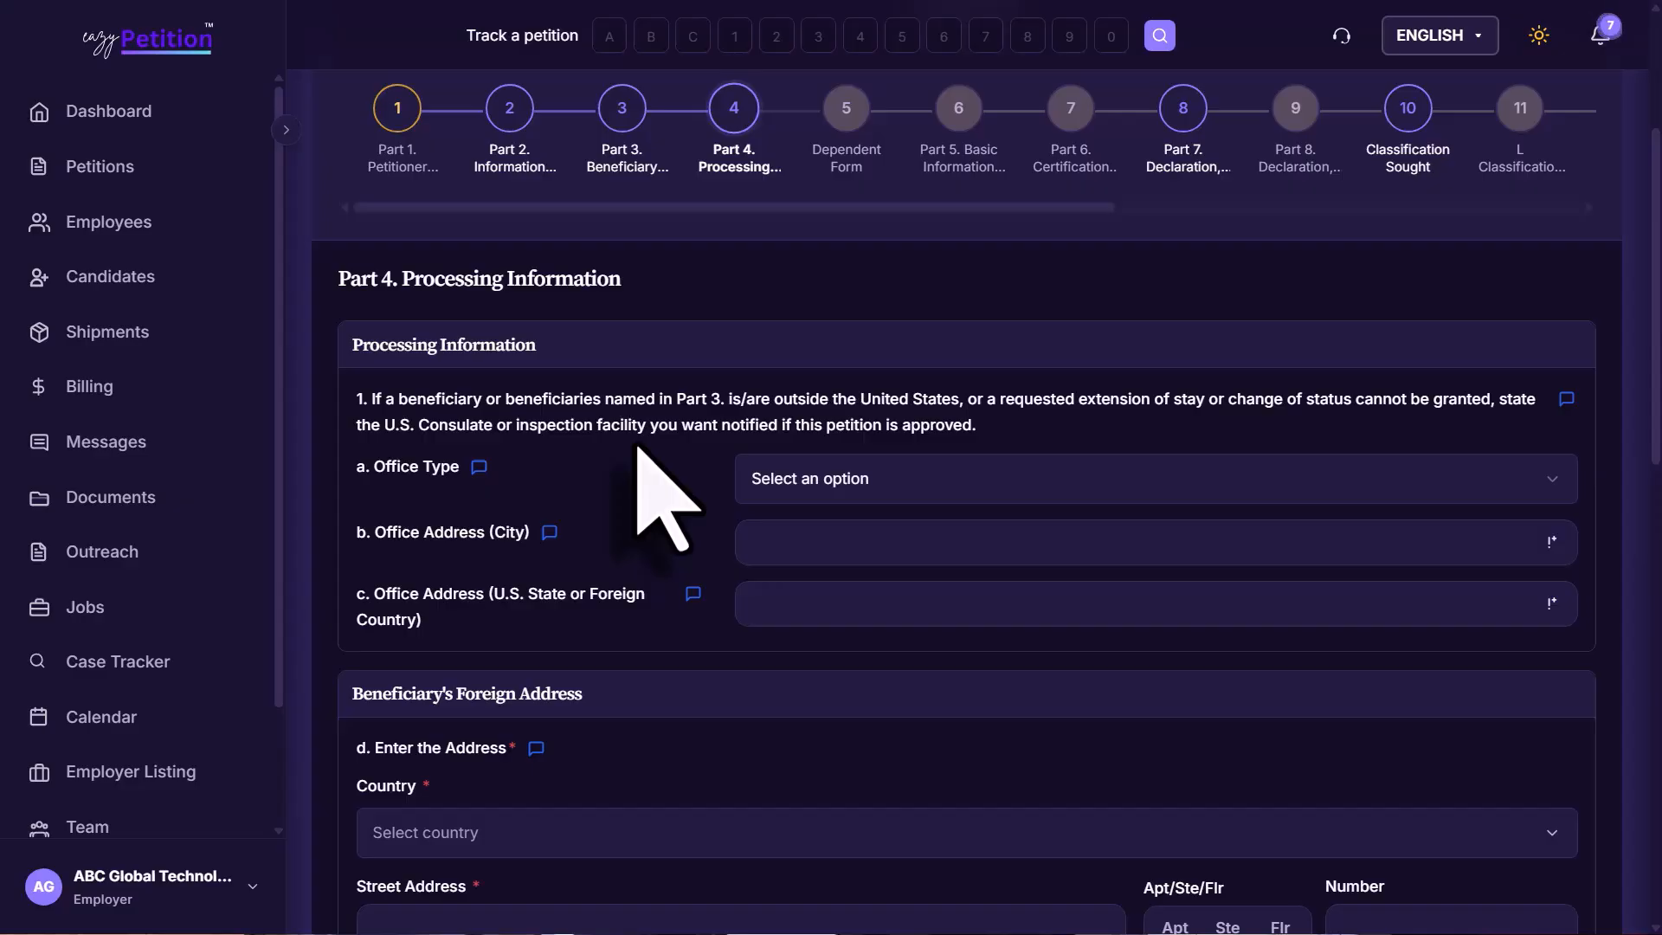
{"action": "left_click", "coordinate": [846, 474]}
{"action": "left_click", "coordinate": [842, 596]}
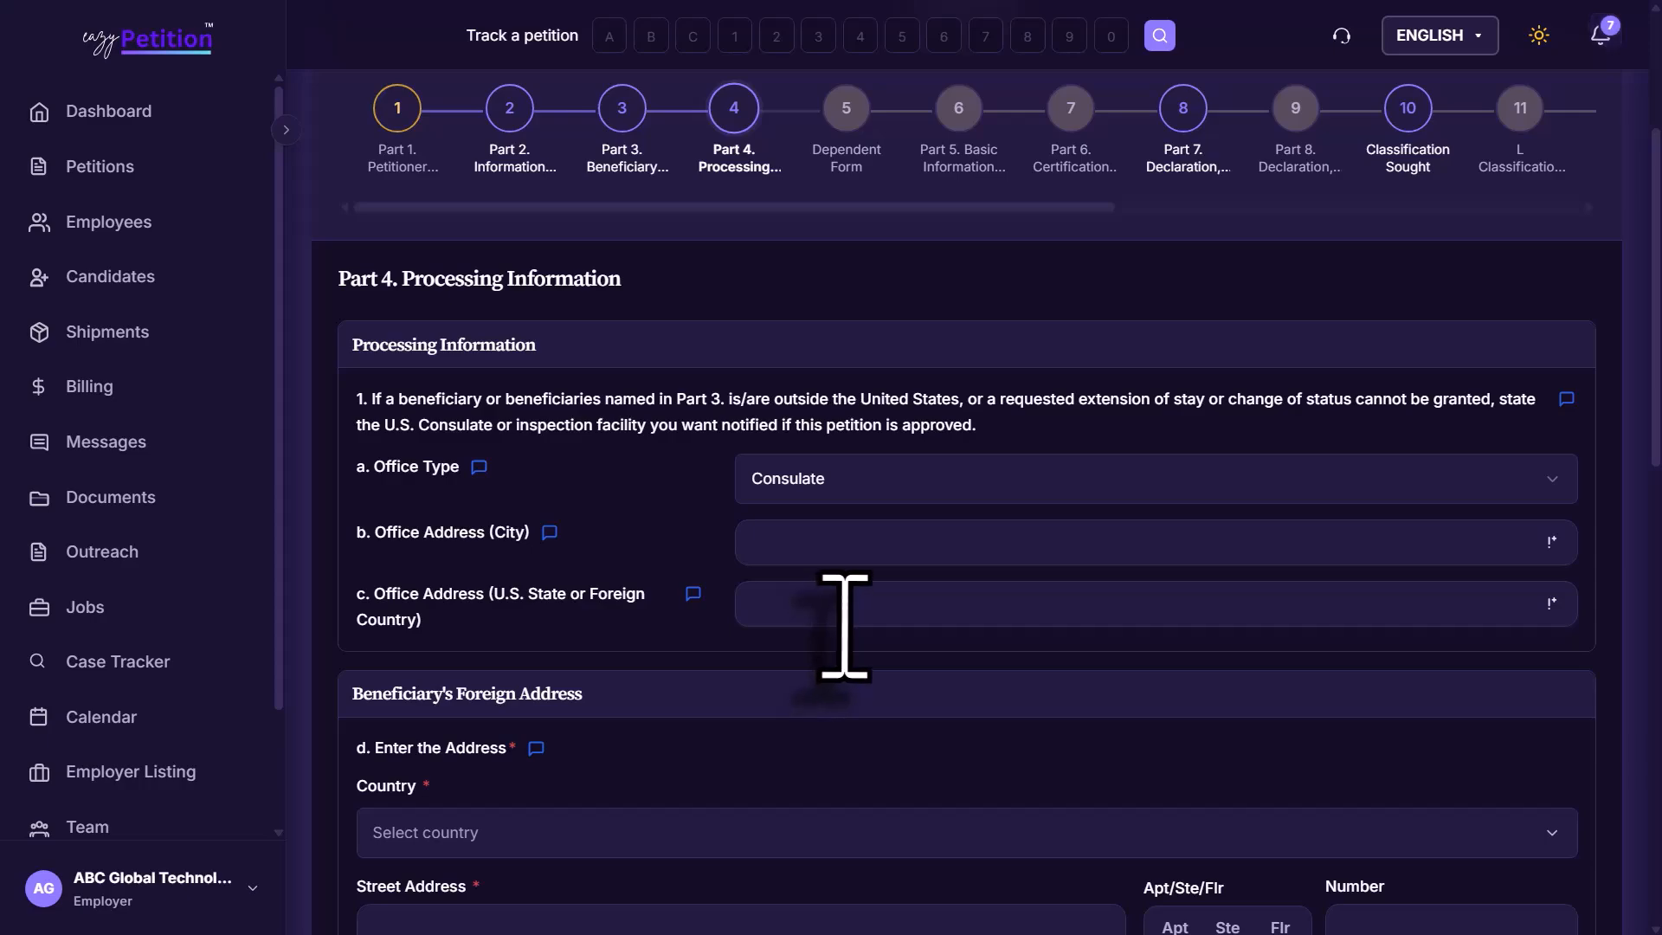
Answer Yes to filing applications for dependents with this petition, and proceed to the Dependent Form.
{"action": "scroll", "coordinate": [845, 623], "scroll_direction": "down", "scroll_amount": 4}
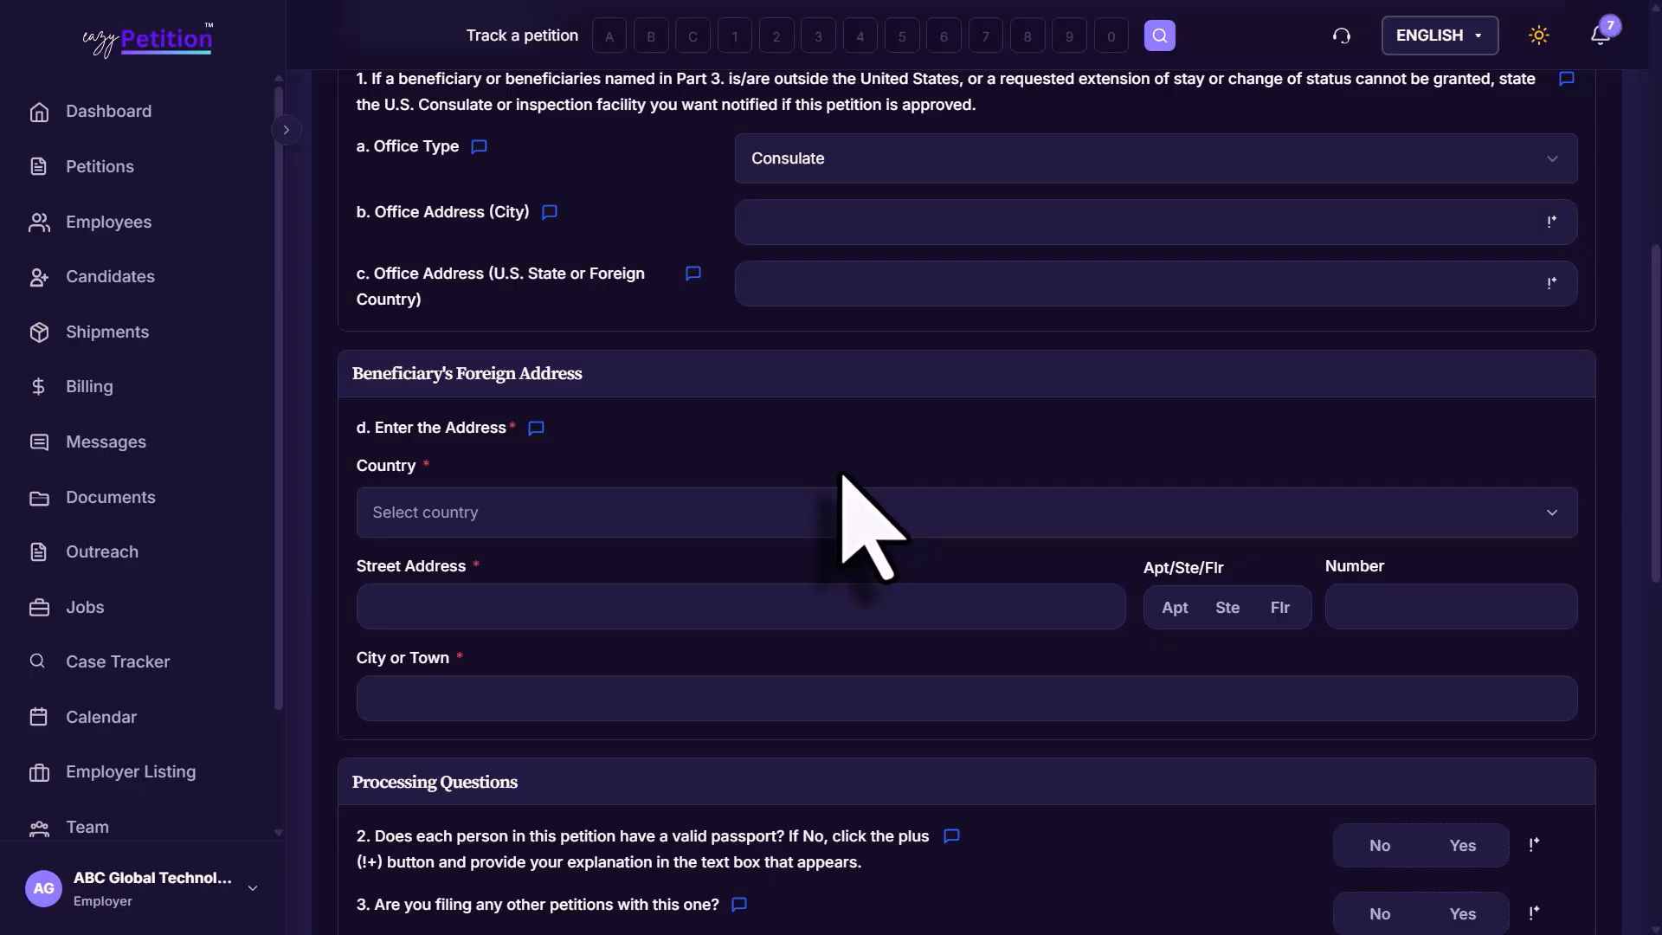
{"action": "scroll", "coordinate": [844, 476], "scroll_direction": "down", "scroll_amount": 4}
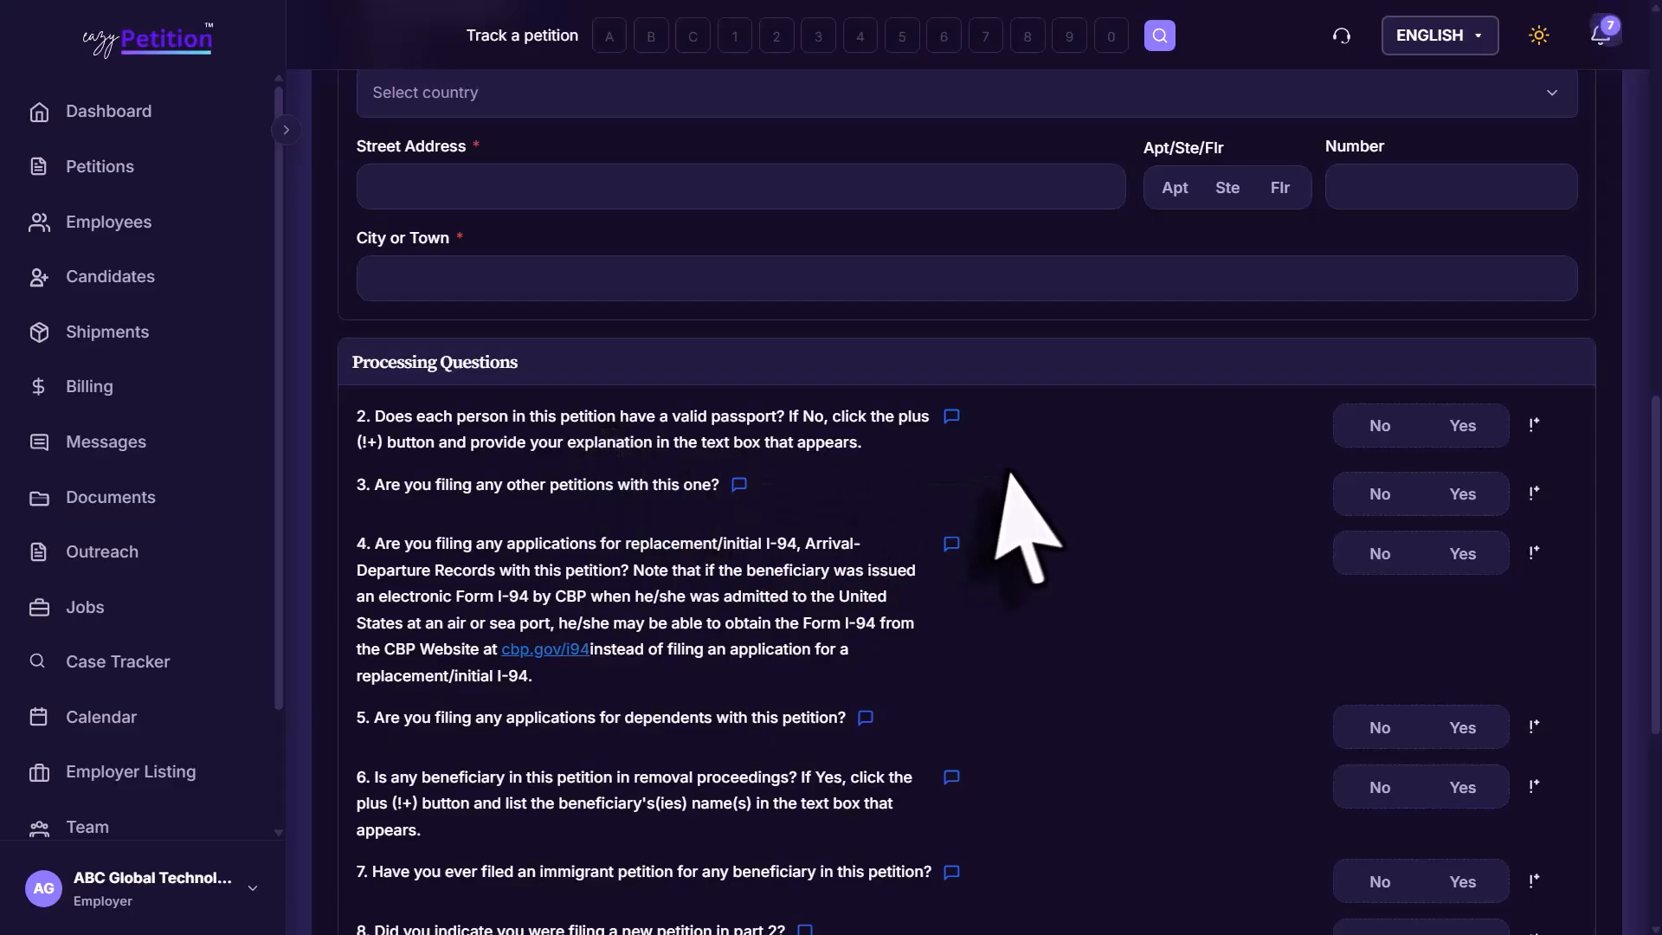
{"action": "scroll", "coordinate": [1011, 473], "scroll_direction": "down", "scroll_amount": 1}
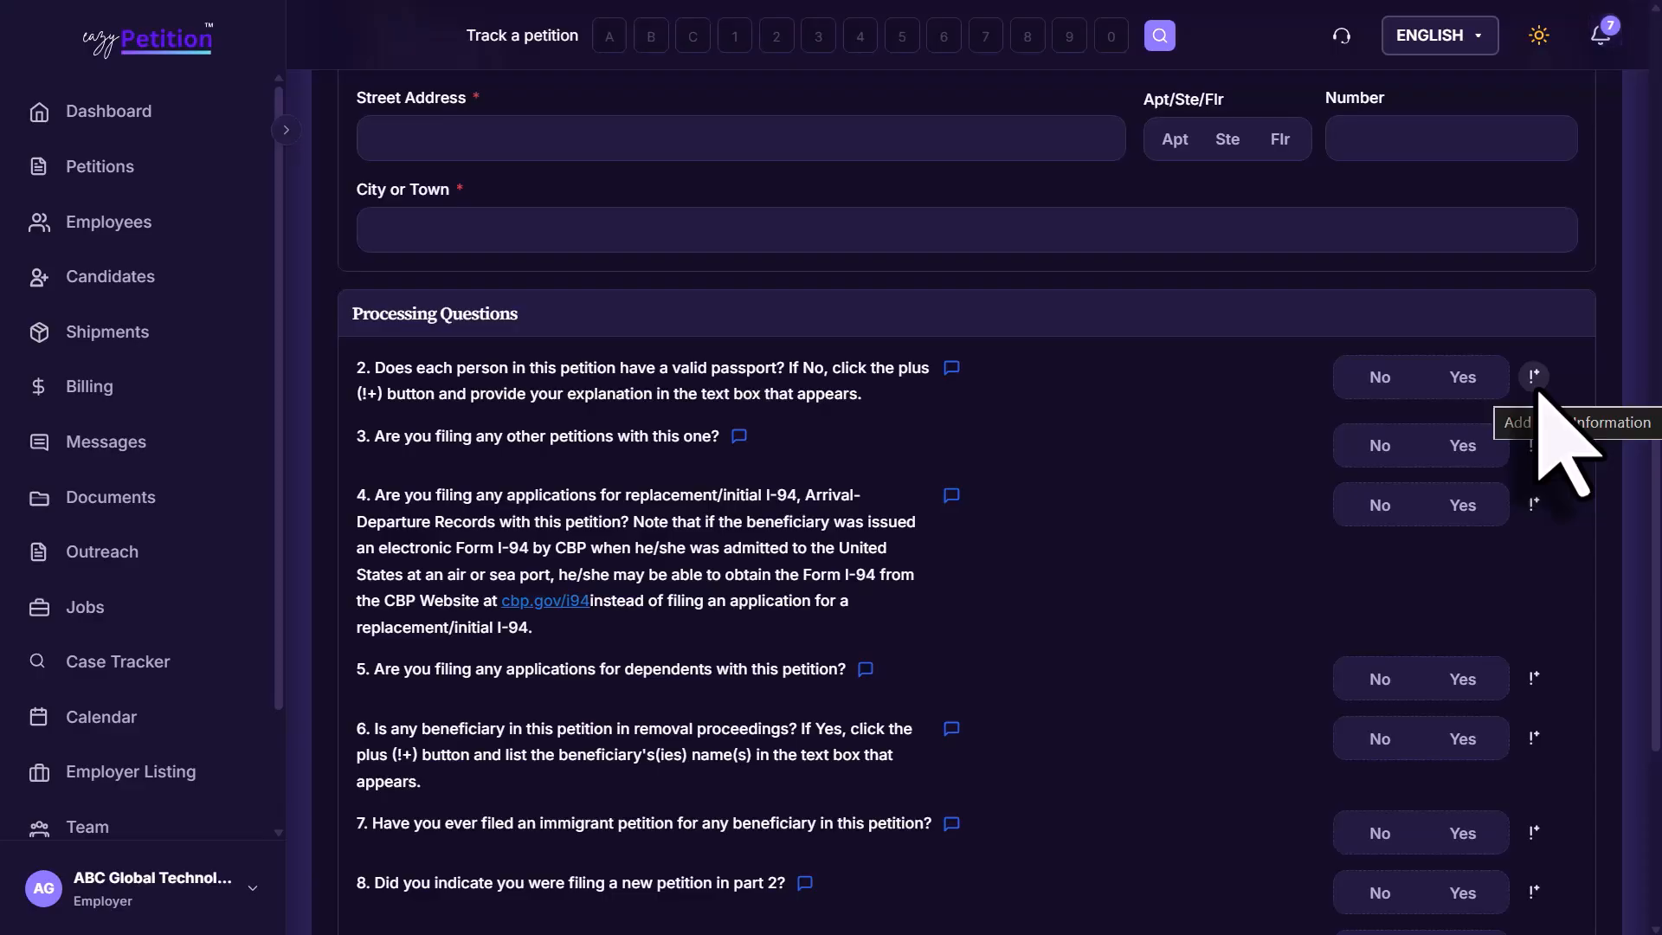
{"action": "scroll", "coordinate": [1182, 642], "scroll_direction": "down", "scroll_amount": 1}
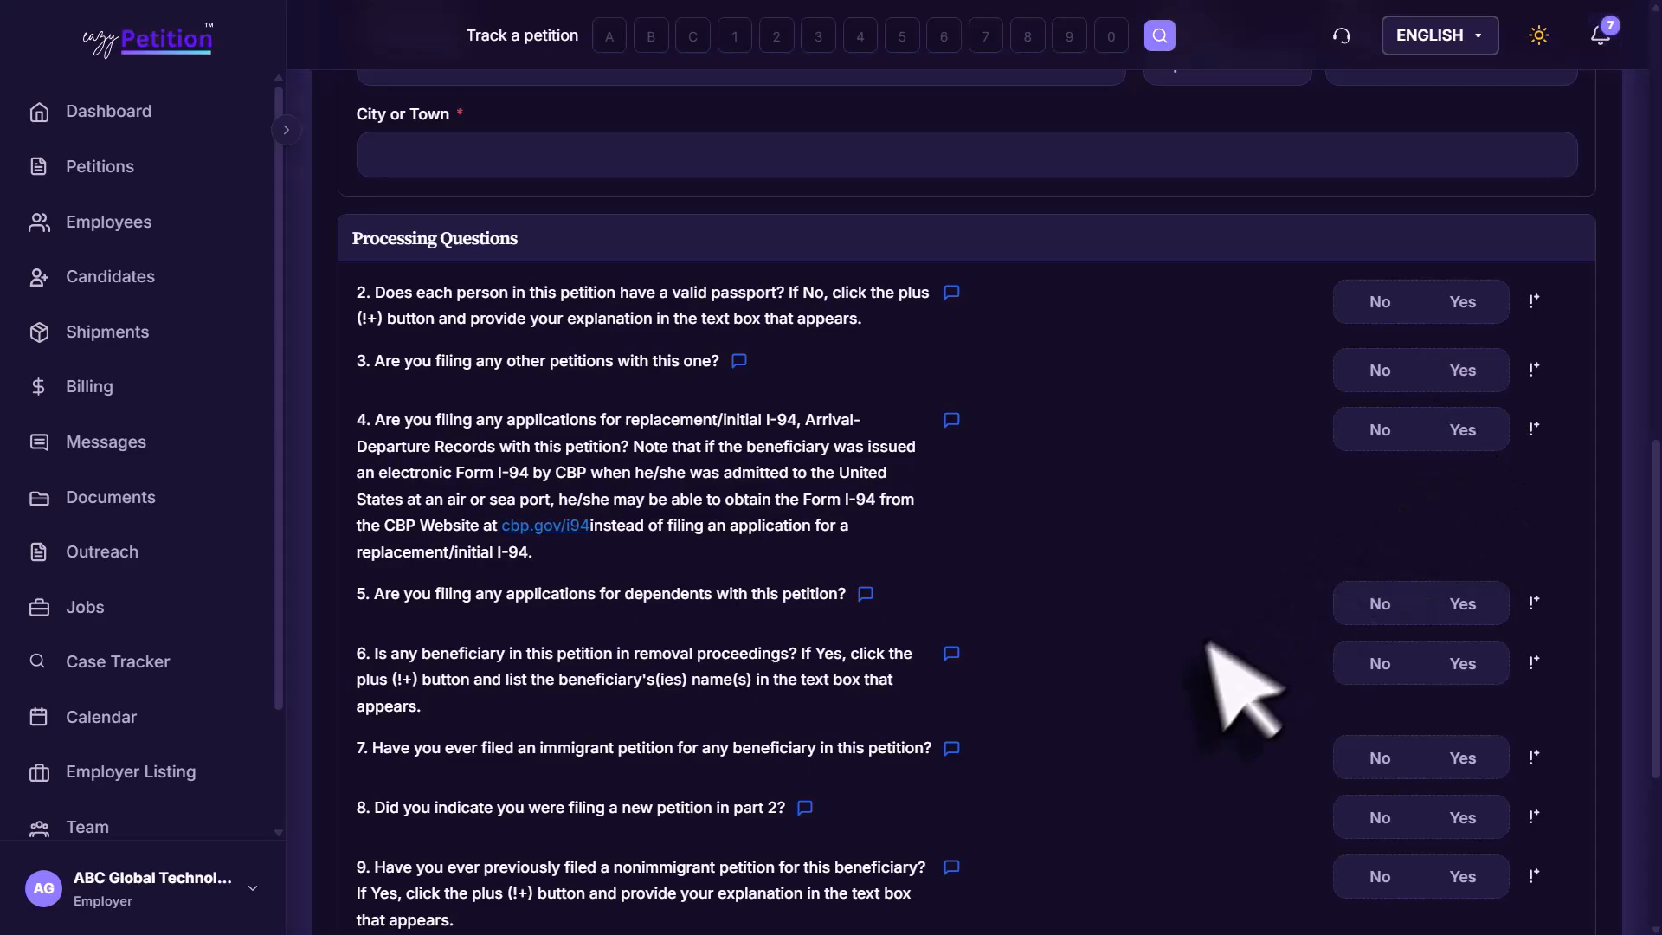
{"action": "scroll", "coordinate": [1192, 666], "scroll_direction": "down", "scroll_amount": 2}
{"action": "scroll", "coordinate": [1194, 675], "scroll_direction": "down", "scroll_amount": 1}
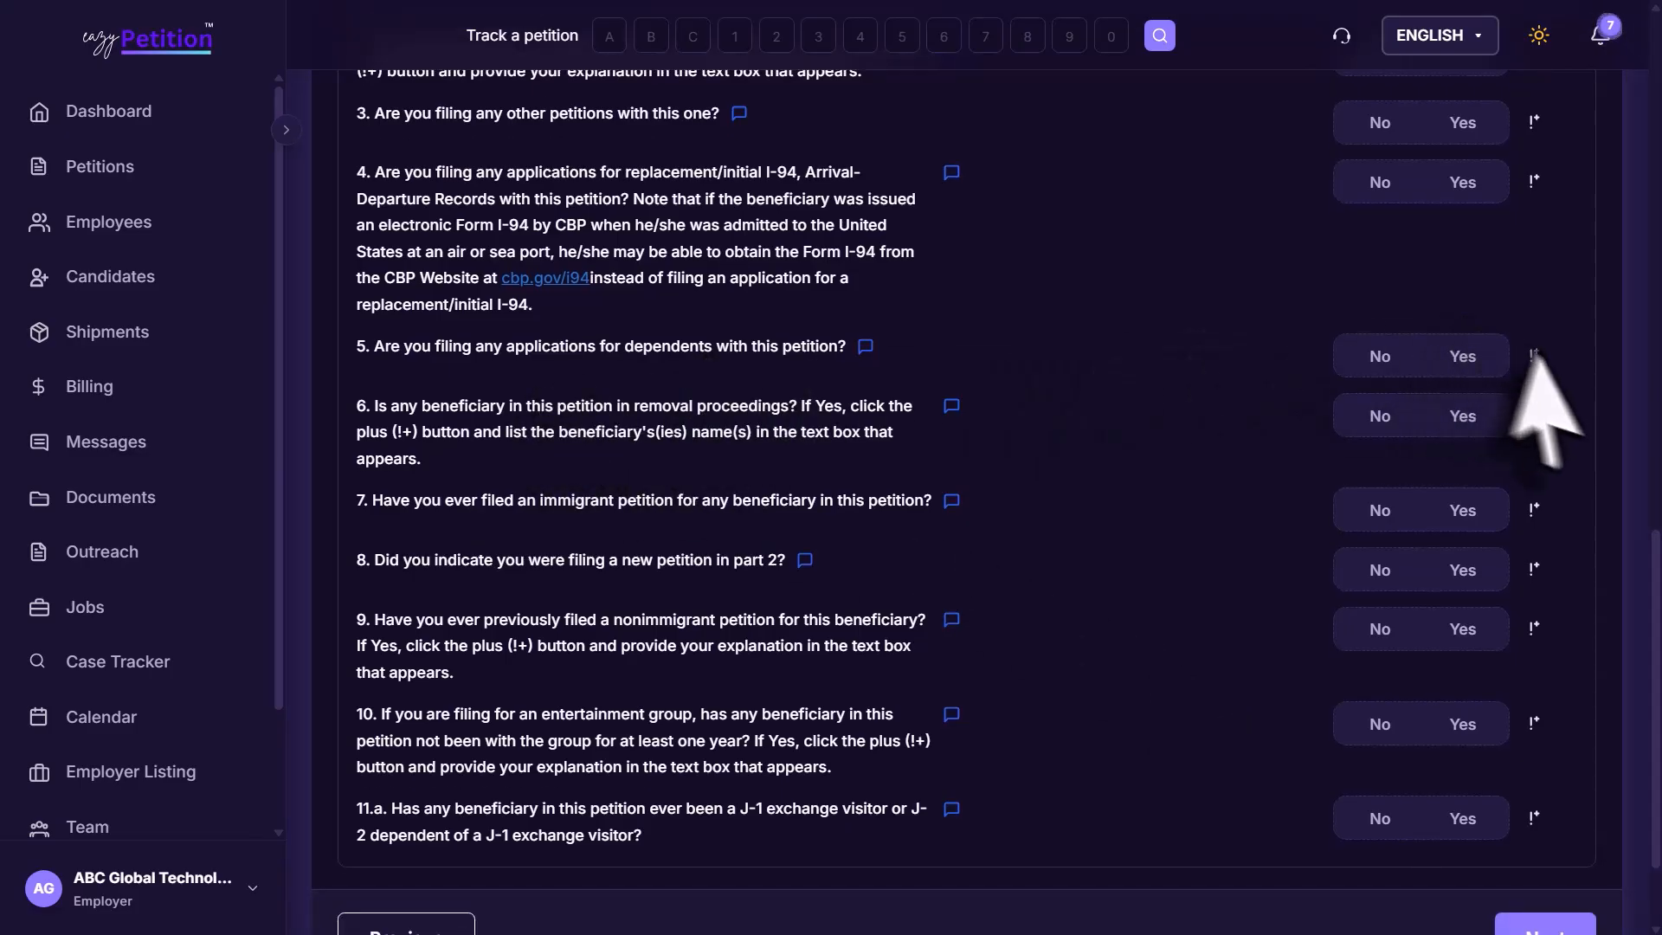
{"action": "left_click", "coordinate": [1463, 357]}
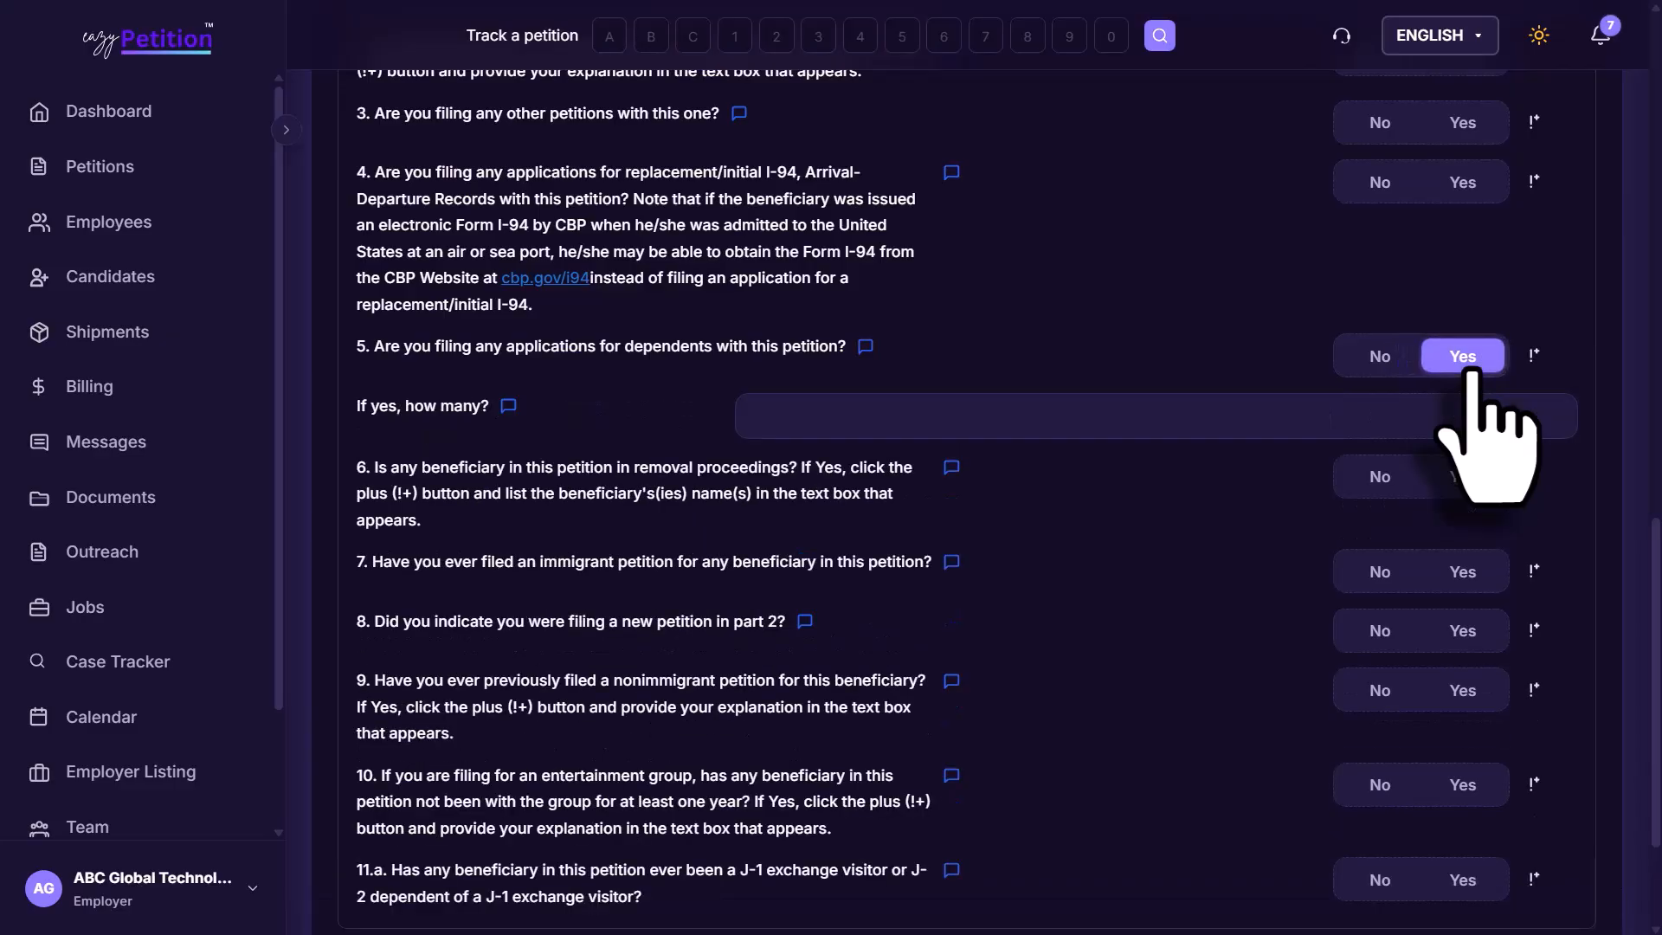
{"action": "scroll", "coordinate": [1124, 420], "scroll_direction": "down", "scroll_amount": 2}
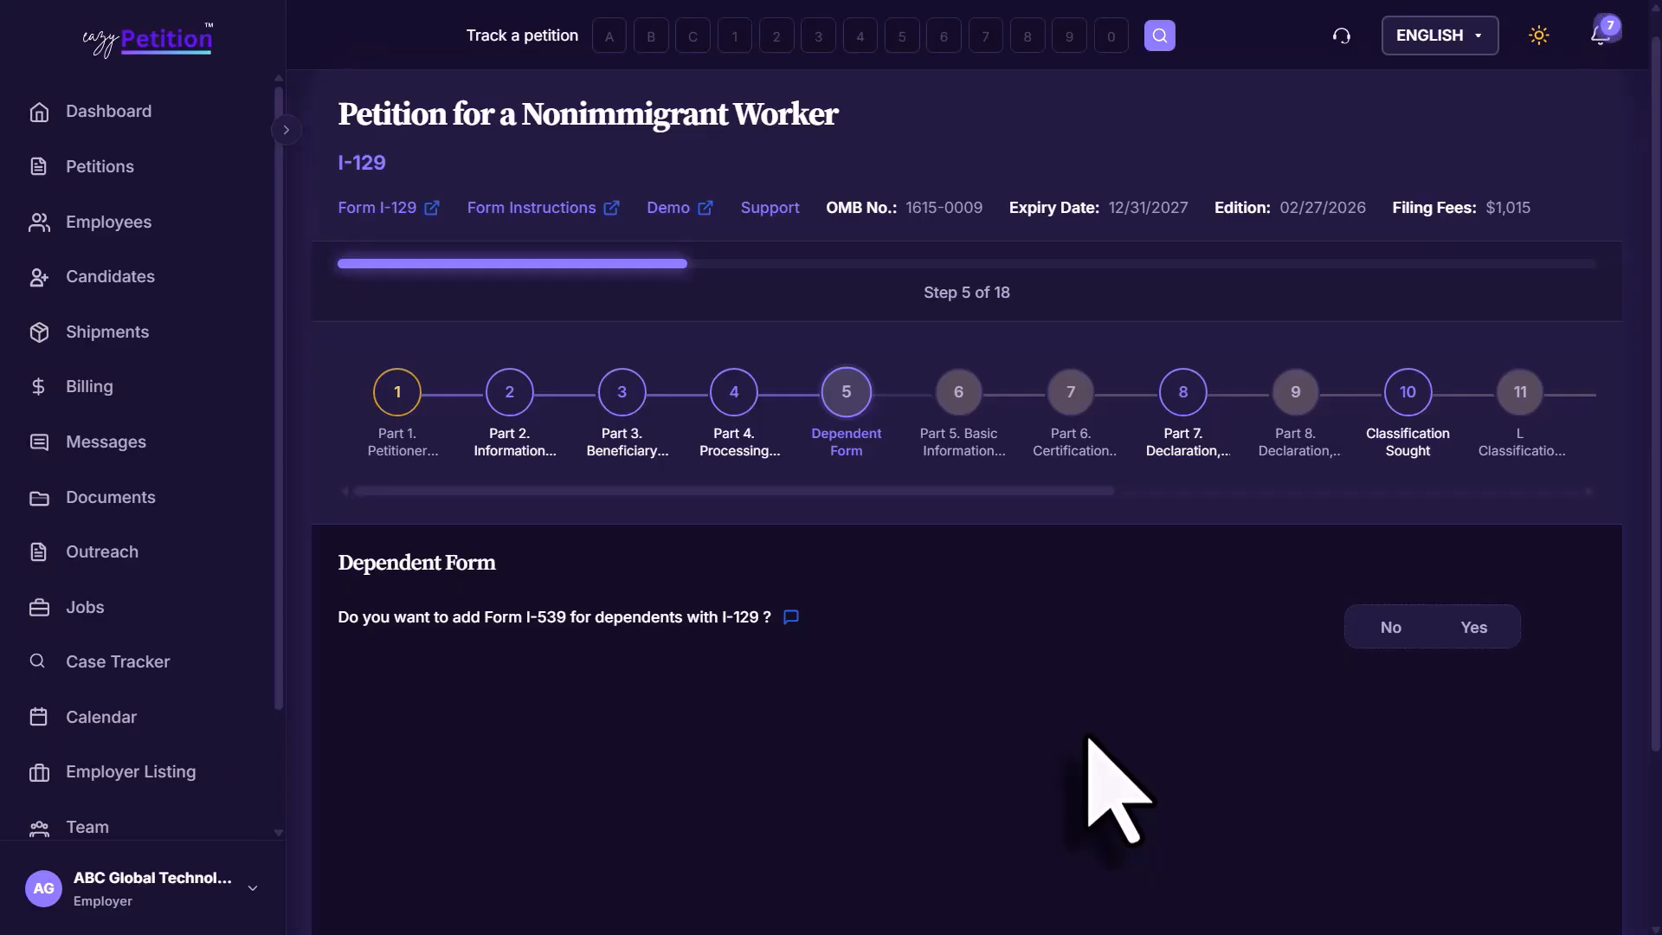
Choose to add Form I-539 for dependents and attach it, and go to the I-539's Part 1. Information About You.
{"action": "scroll", "coordinate": [990, 721], "scroll_direction": "down", "scroll_amount": 2}
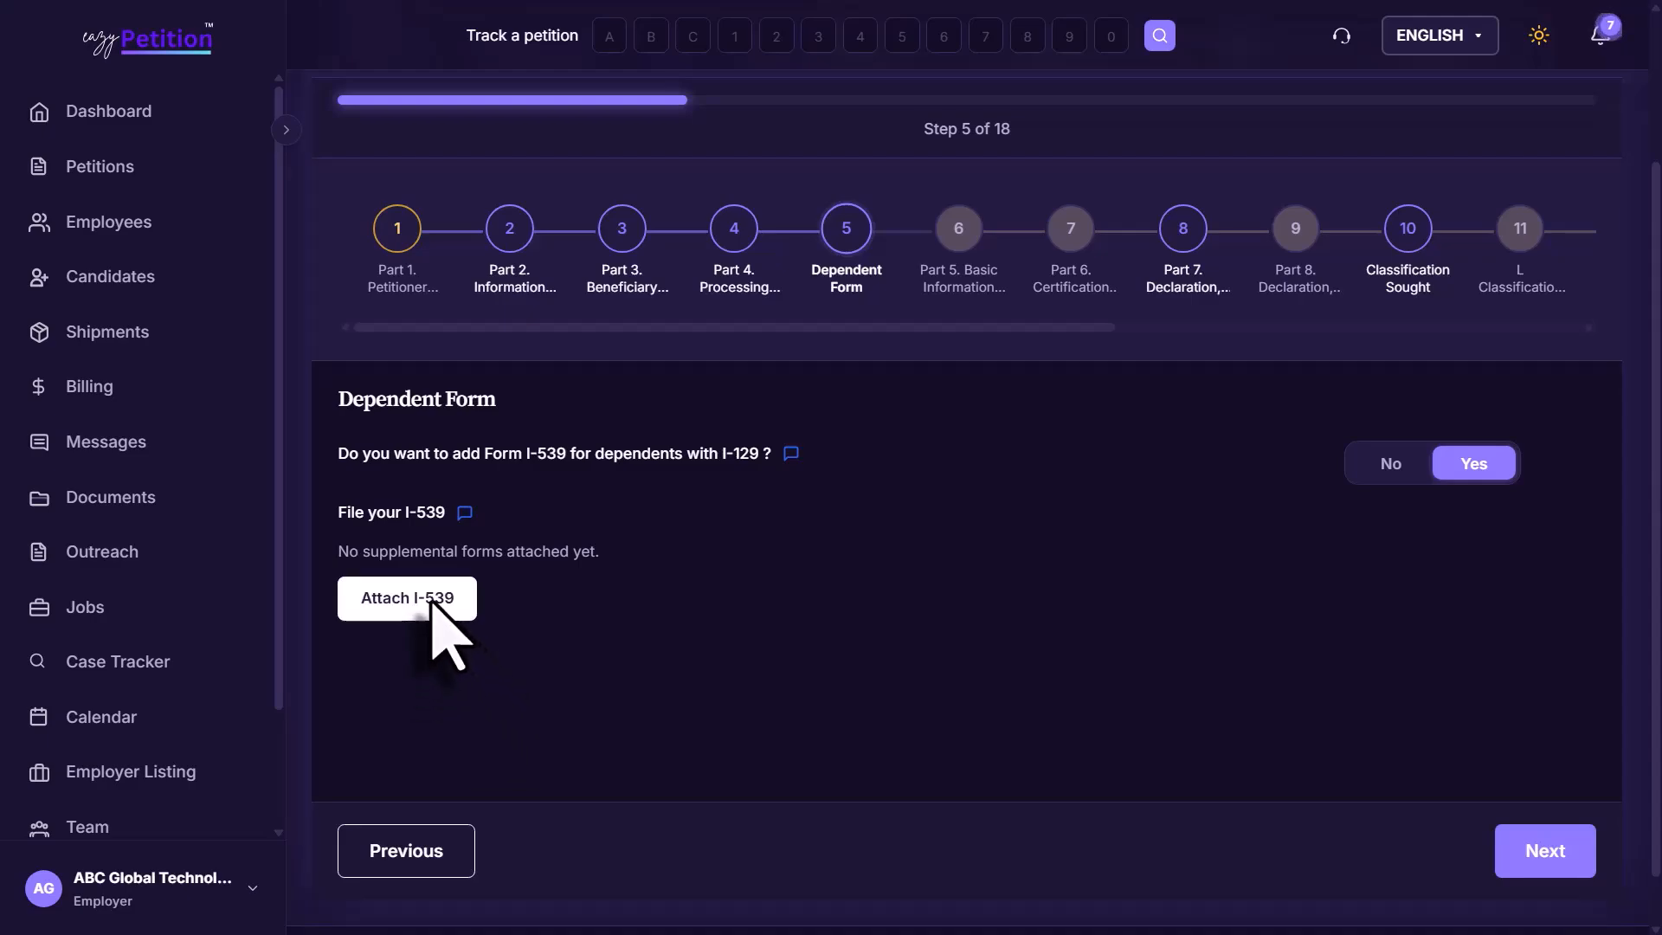
{"action": "left_click", "coordinate": [432, 603]}
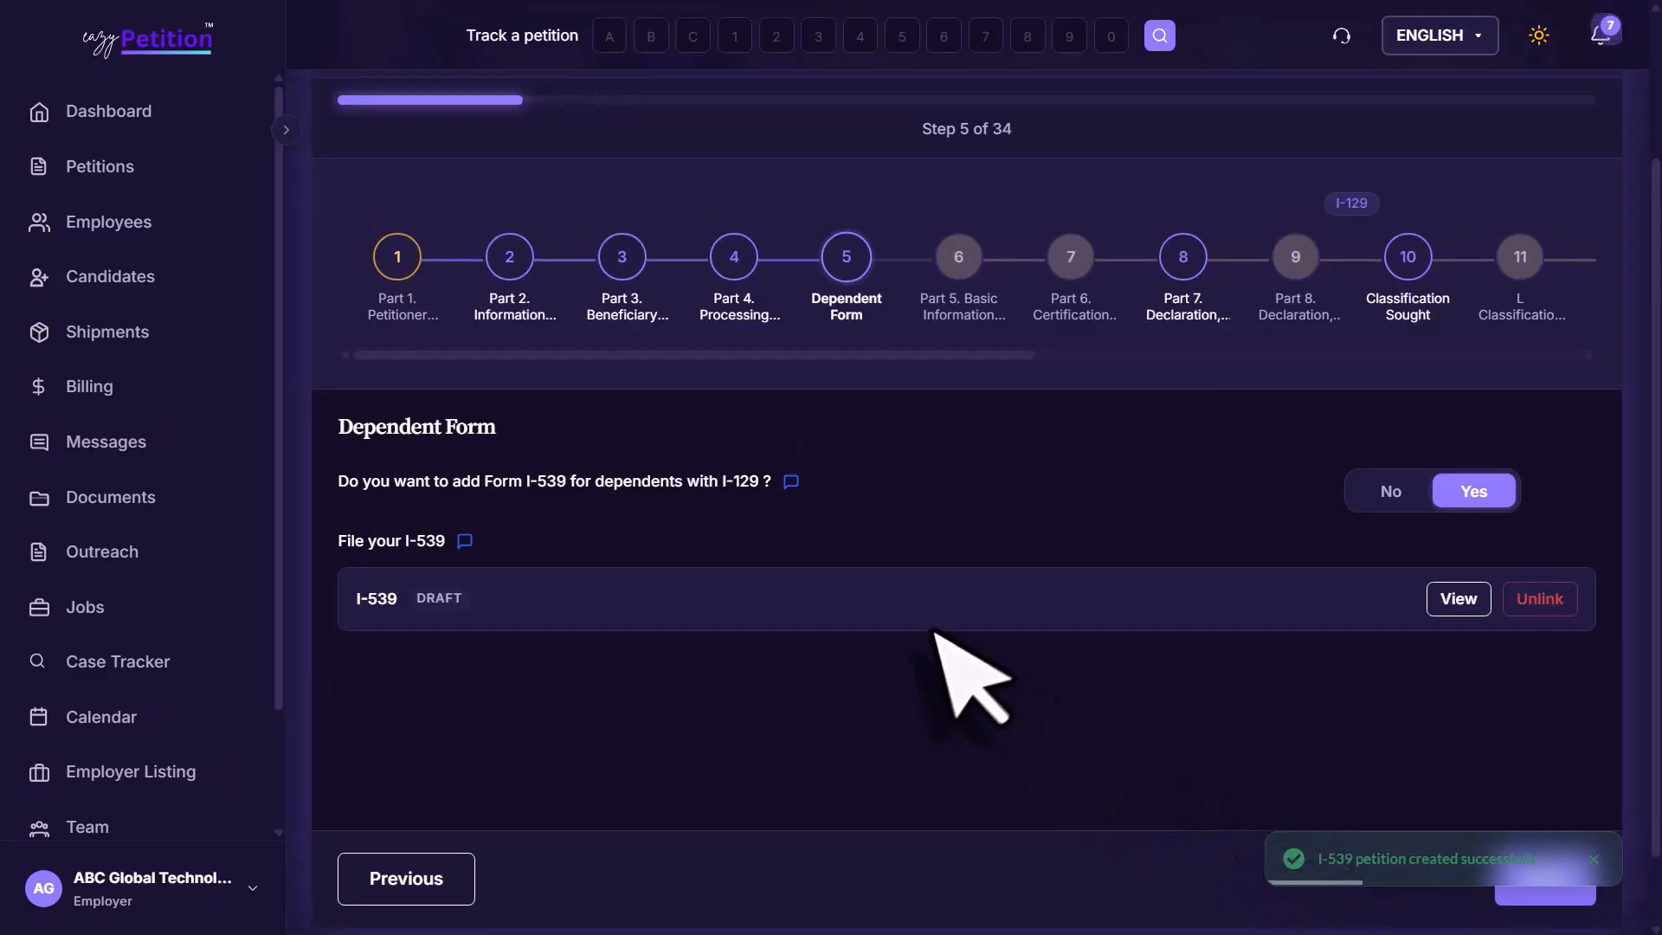
{"action": "scroll", "coordinate": [740, 281], "scroll_direction": "right", "scroll_amount": 5}
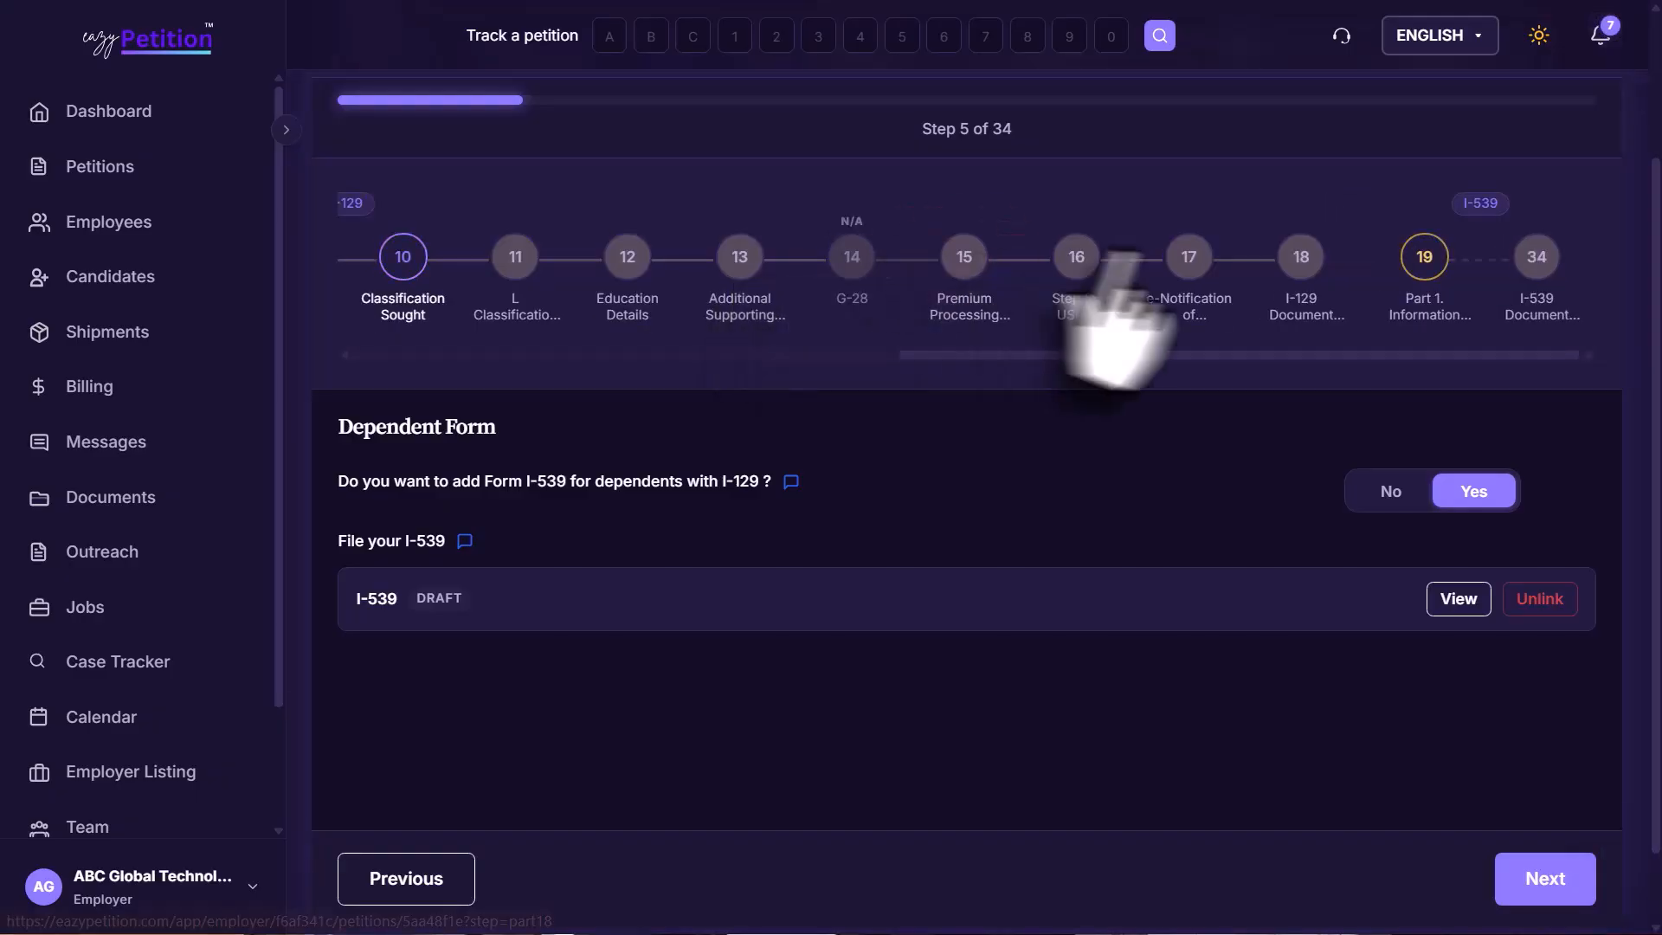
{"action": "left_click", "coordinate": [1531, 276]}
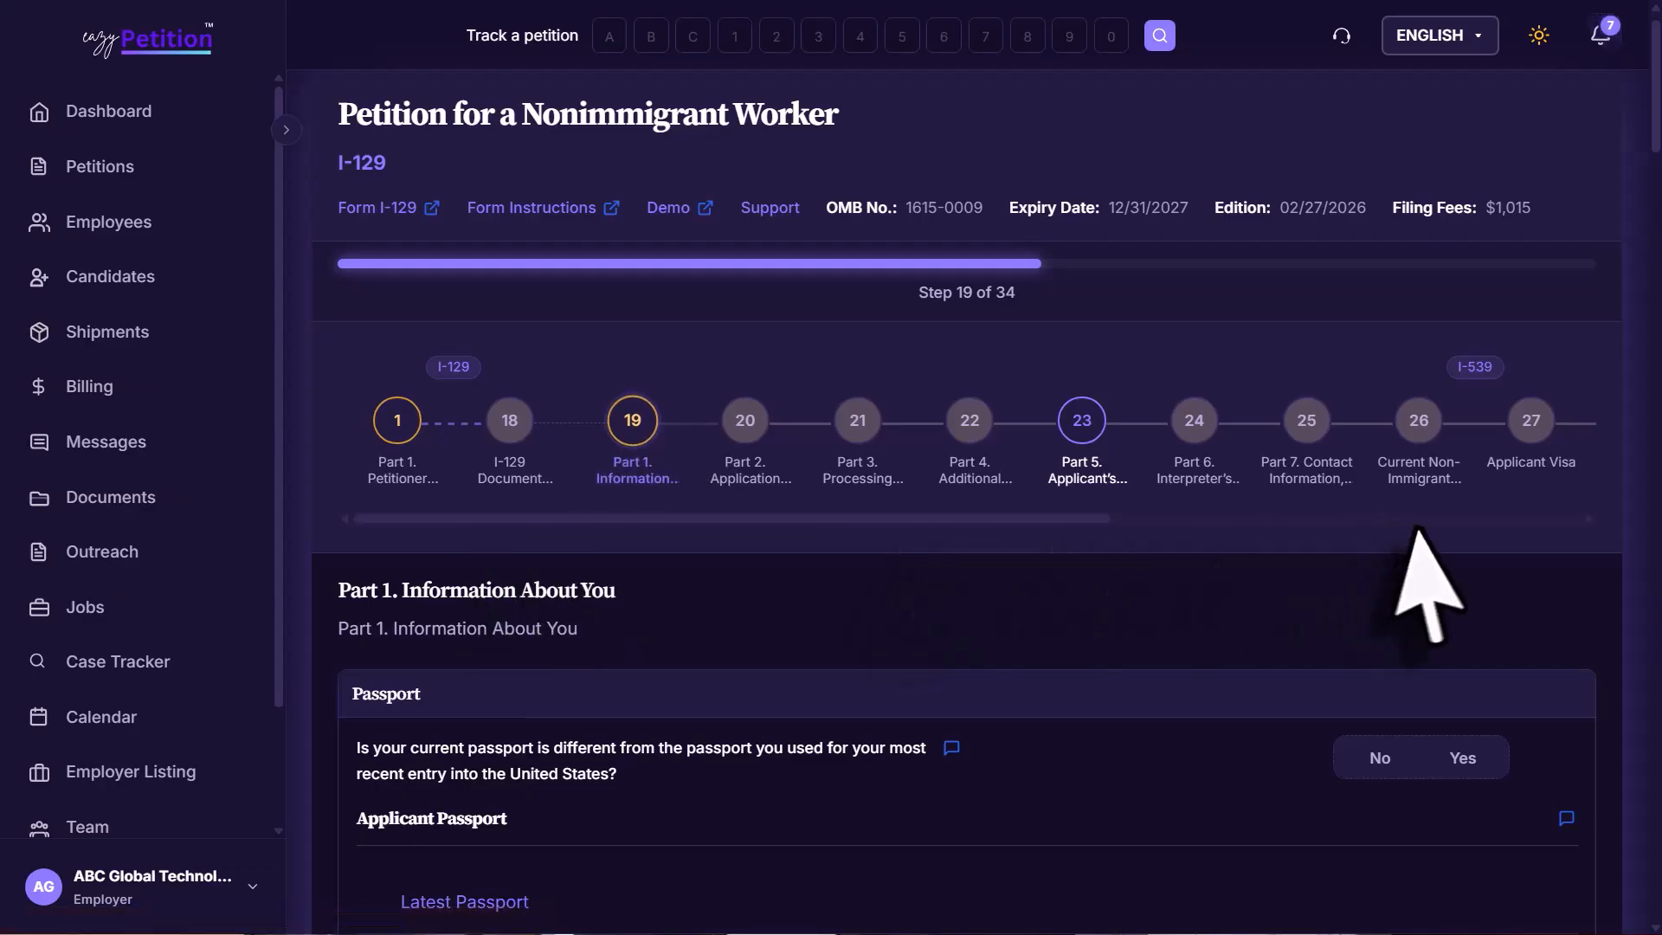
Go to Part 5. Basic Information About Proposed Employment and Employer and answer Yes to having a valid Certified LCA.
{"action": "scroll", "coordinate": [1436, 578], "scroll_direction": "down", "scroll_amount": 1}
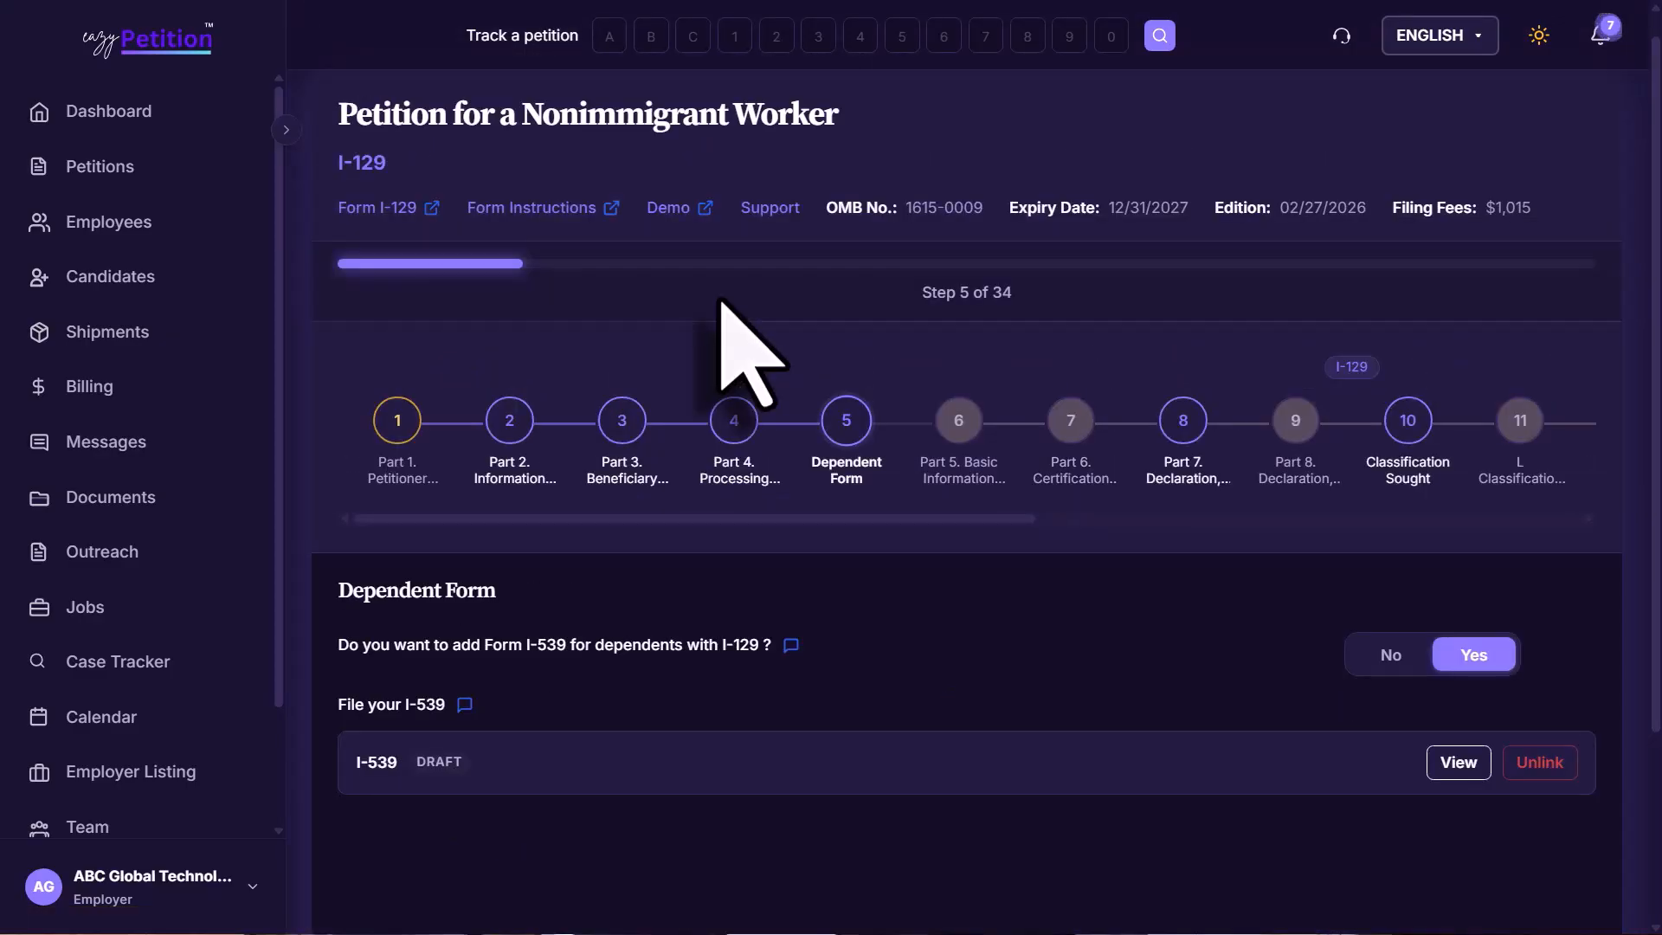
{"action": "left_click", "coordinate": [962, 444]}
{"action": "scroll", "coordinate": [967, 623], "scroll_direction": "down", "scroll_amount": 2}
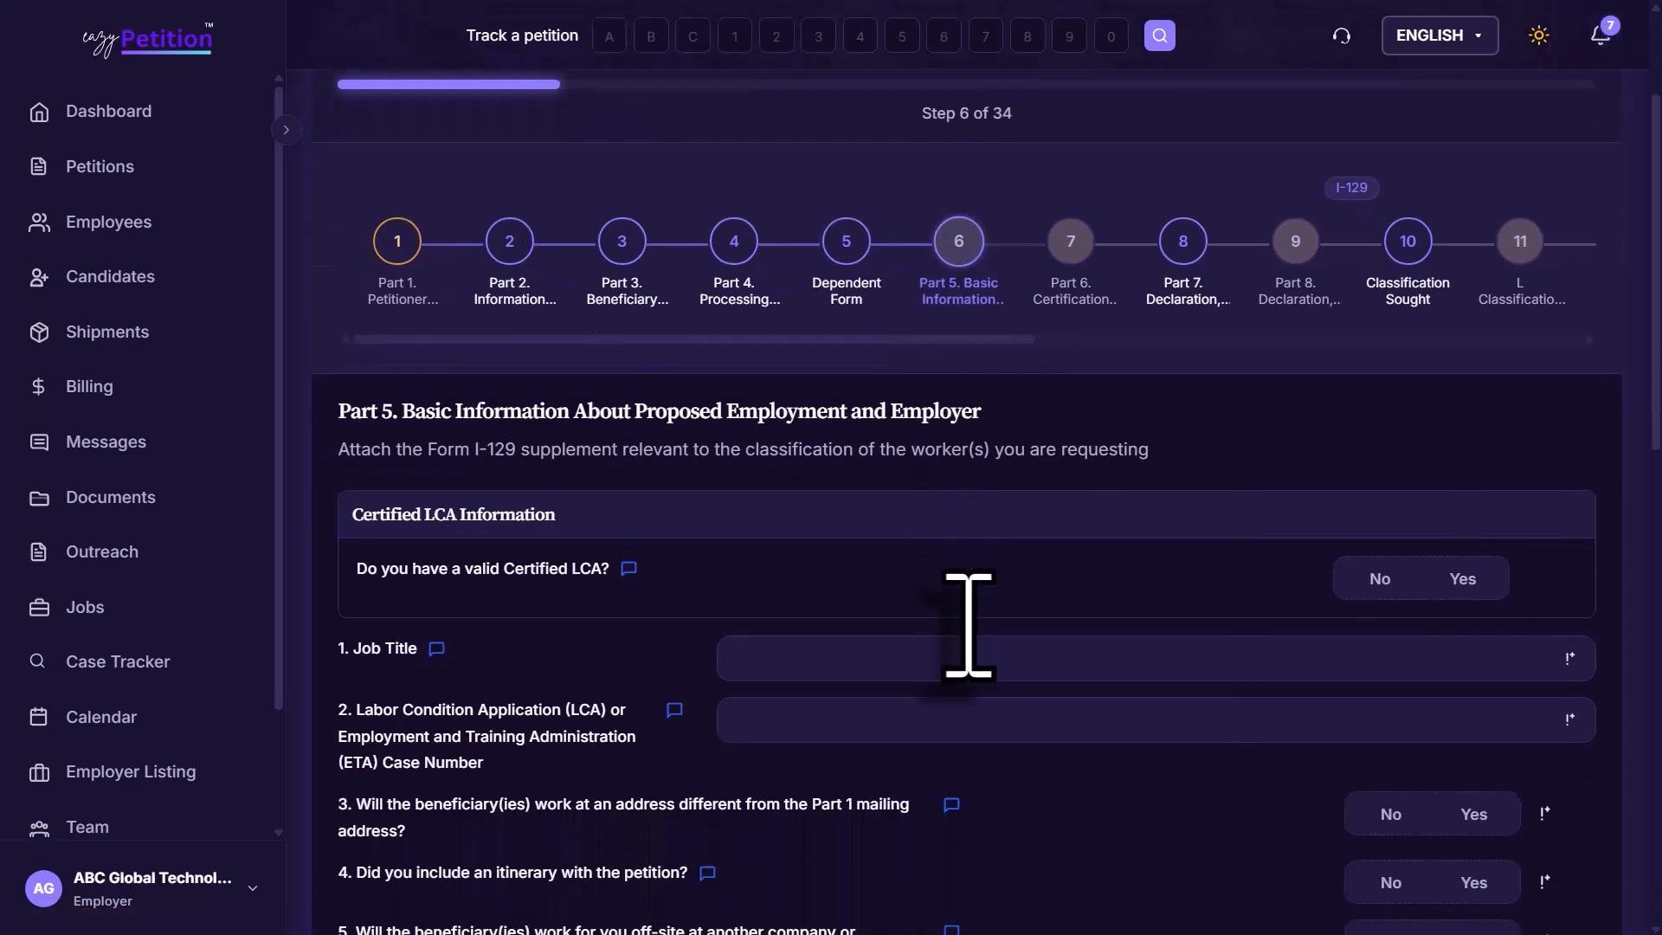
{"action": "scroll", "coordinate": [968, 625], "scroll_direction": "down", "scroll_amount": 1}
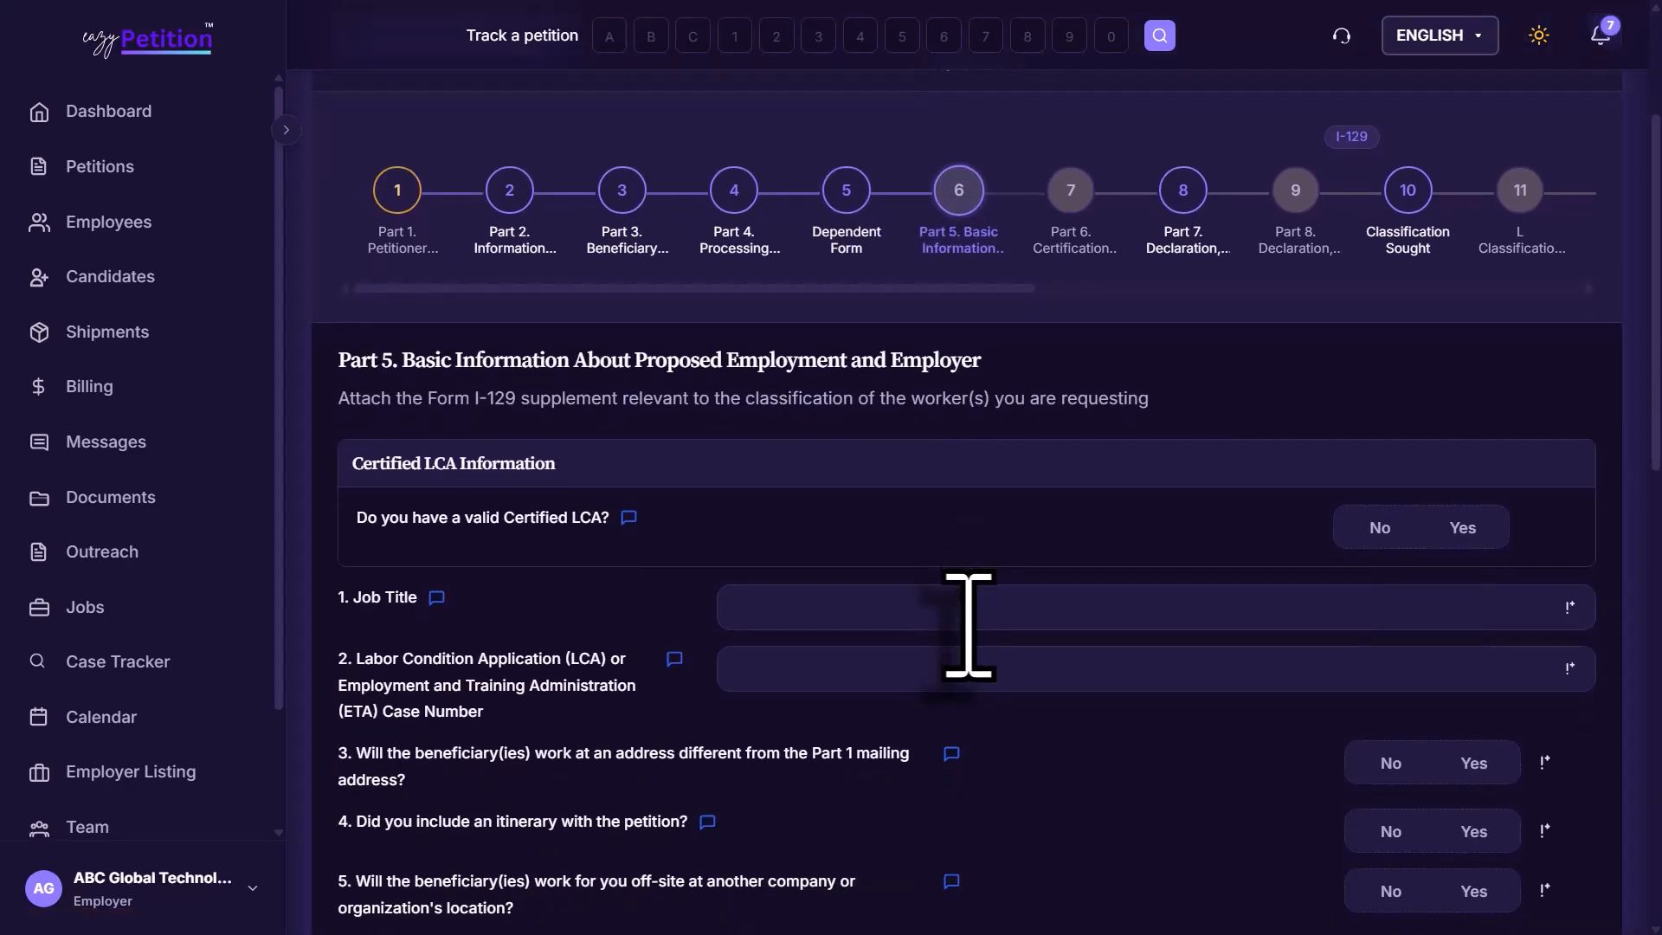
{"action": "left_click", "coordinate": [1463, 527]}
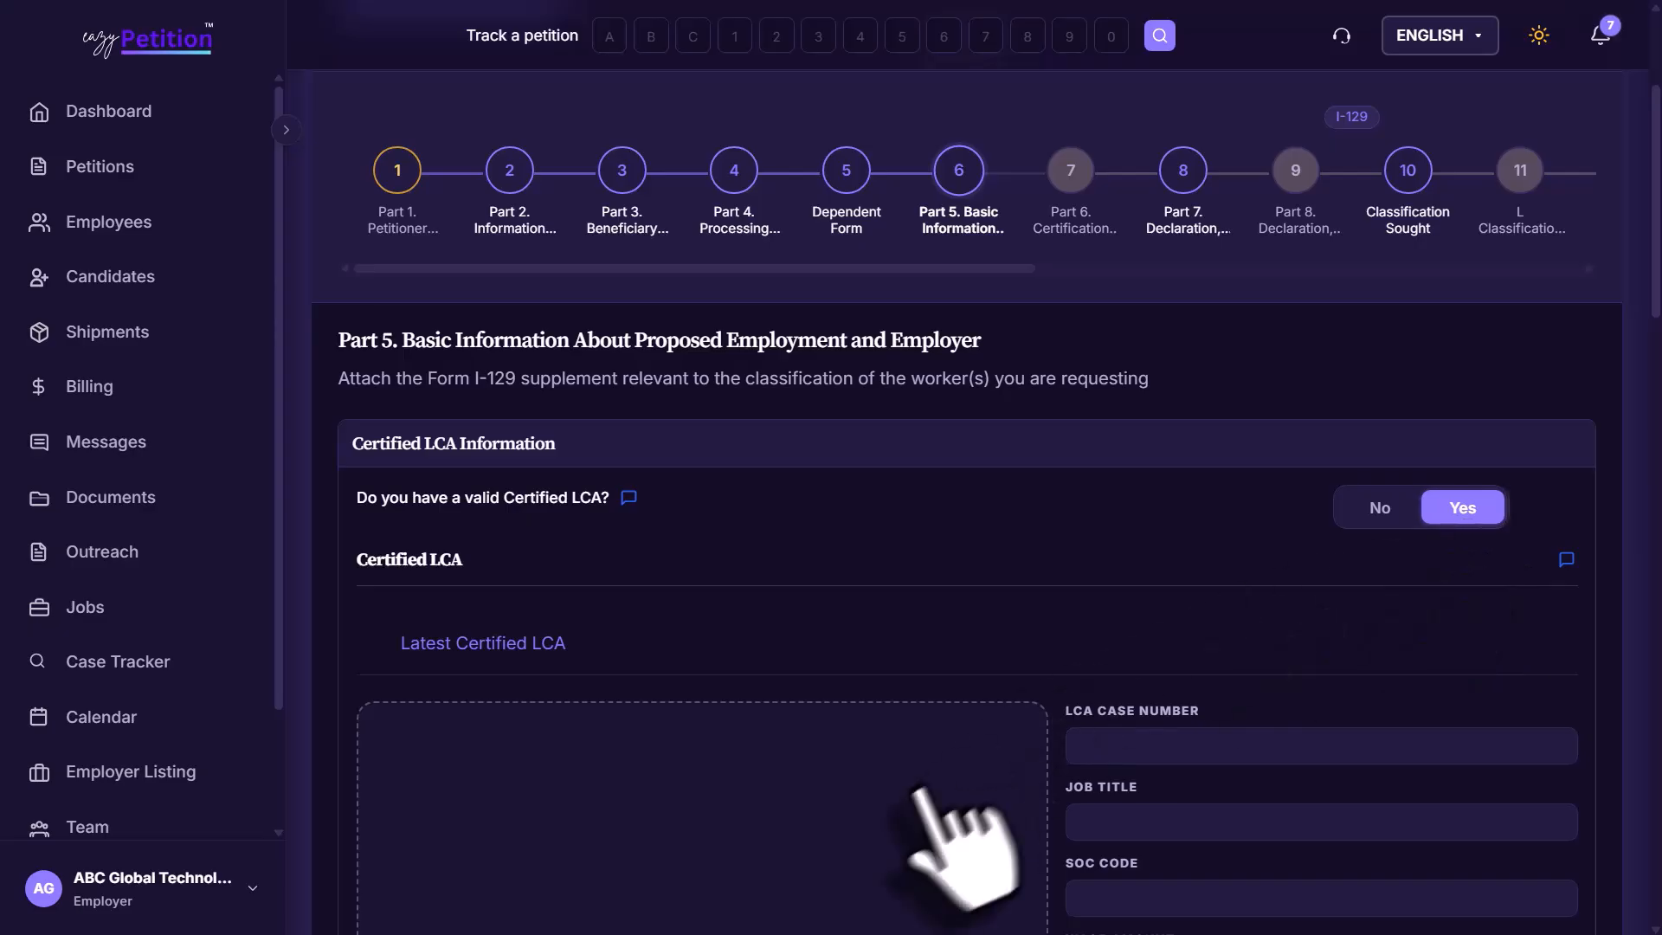
Answer Yes in Part 5 to the beneficiary working at an address different from the Part 1 mailing address.
{"action": "scroll", "coordinate": [913, 795], "scroll_direction": "down", "scroll_amount": 3}
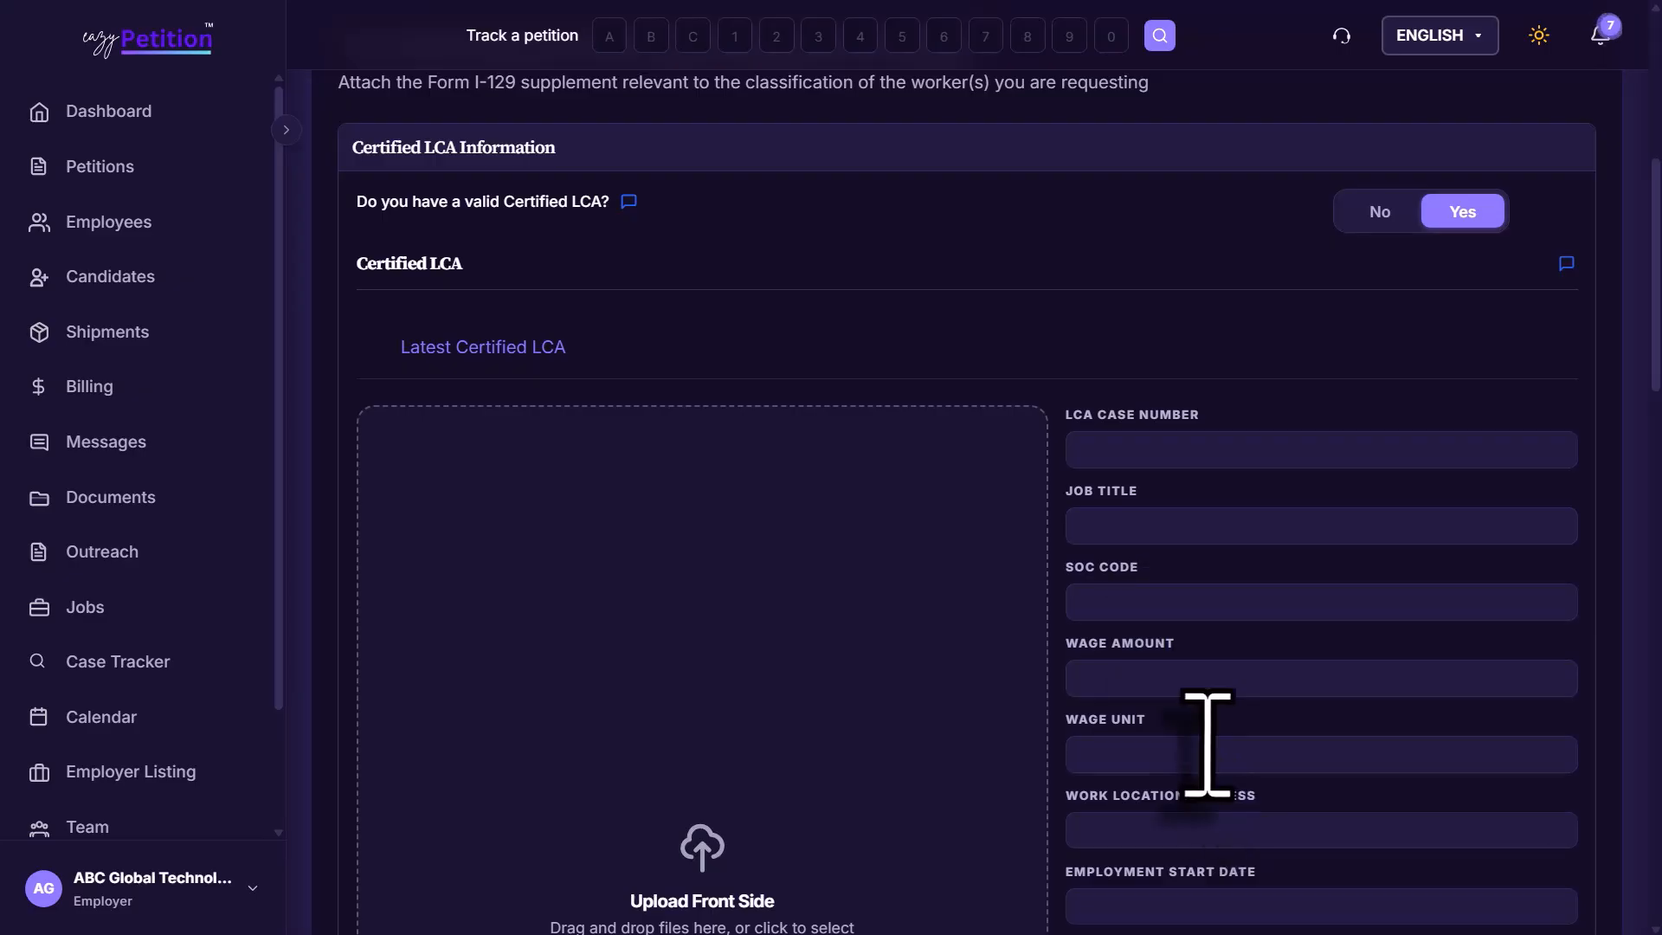
{"action": "scroll", "coordinate": [1206, 739], "scroll_direction": "down", "scroll_amount": 1}
{"action": "scroll", "coordinate": [1206, 744], "scroll_direction": "down", "scroll_amount": 2}
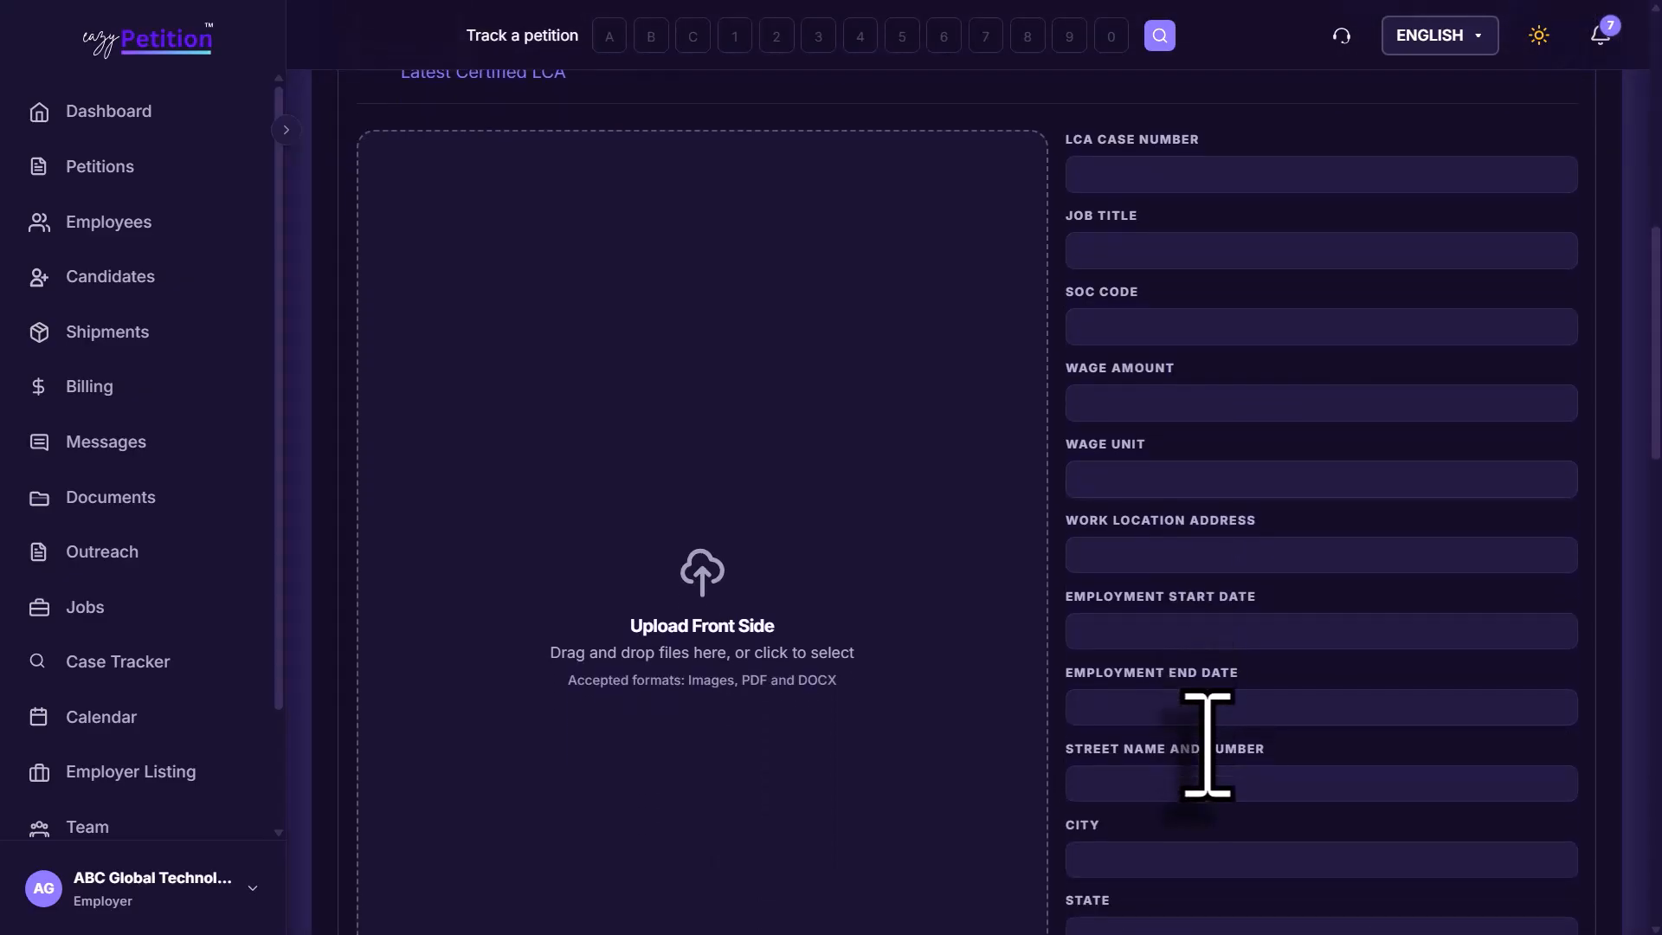
{"action": "scroll", "coordinate": [1206, 744], "scroll_direction": "down", "scroll_amount": 5}
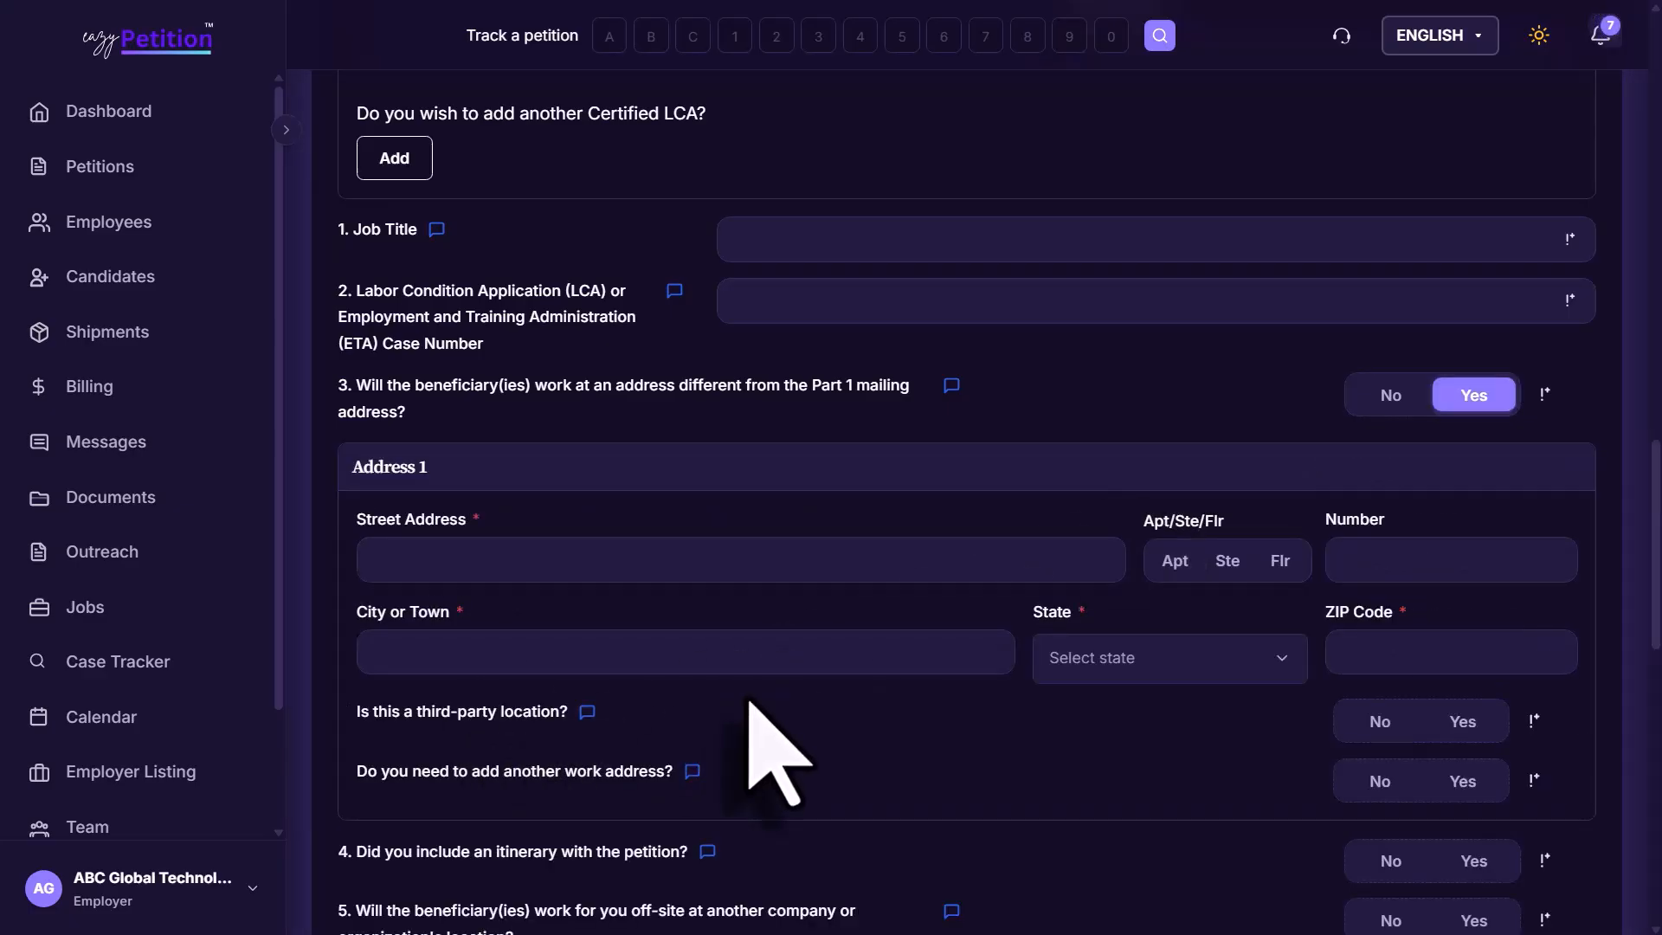
Answer Yes to including an itinerary with the petition and to the beneficiary working off-site at another organization's location.
{"action": "scroll", "coordinate": [779, 753], "scroll_direction": "down", "scroll_amount": 4}
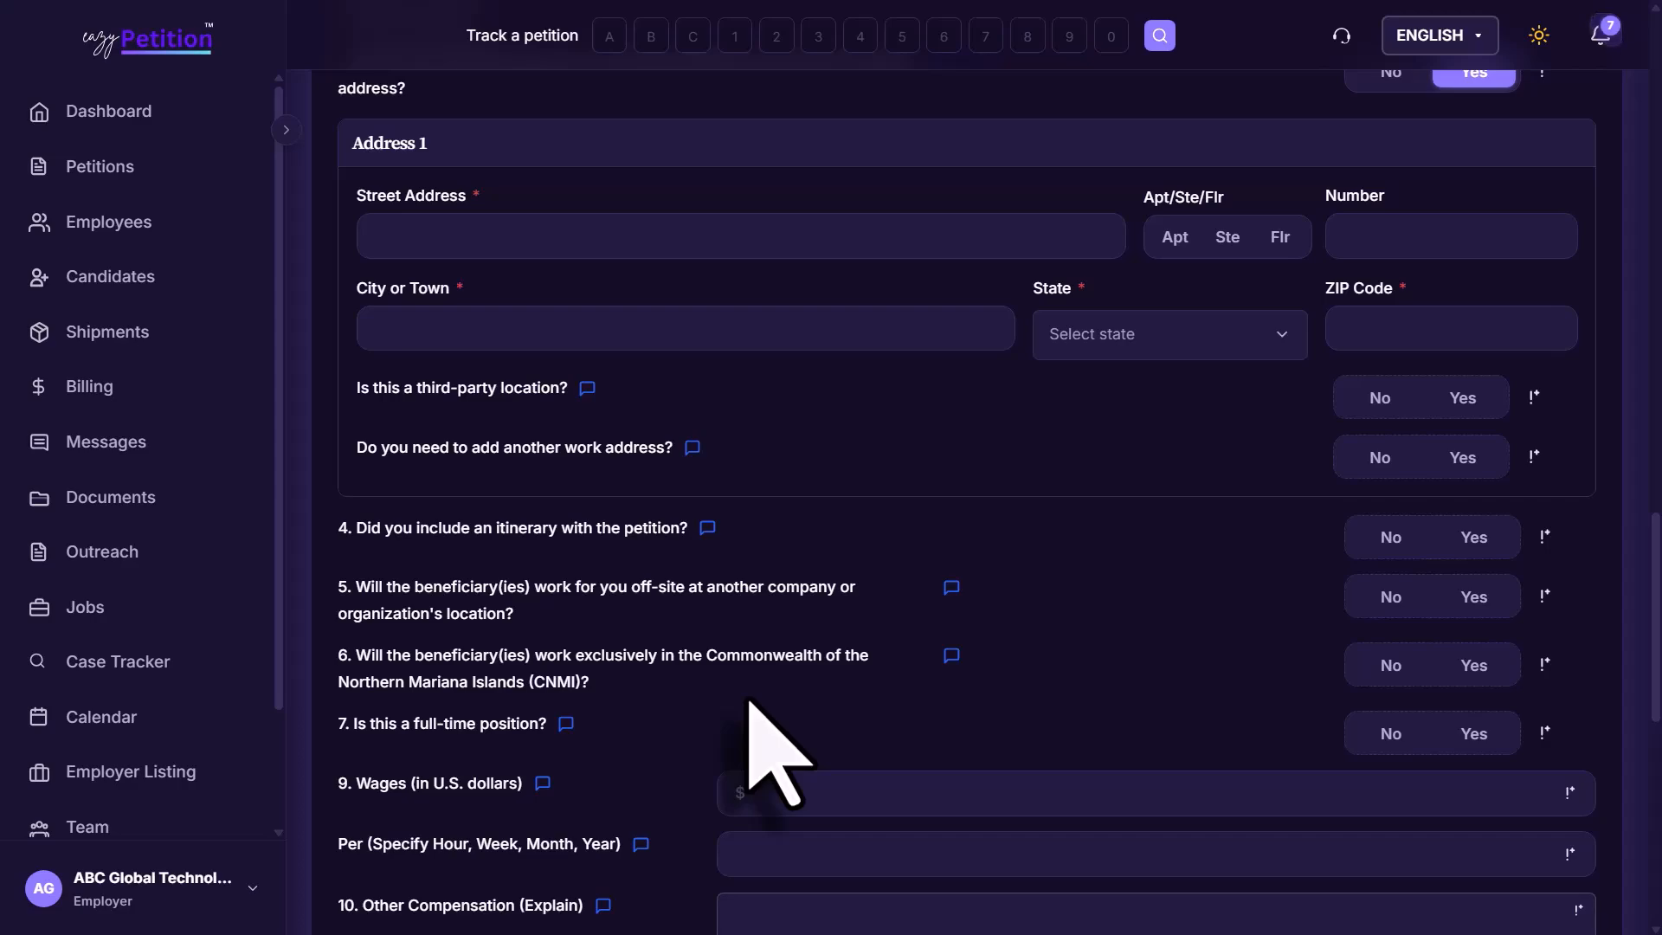
{"action": "scroll", "coordinate": [749, 701], "scroll_direction": "down", "scroll_amount": 1}
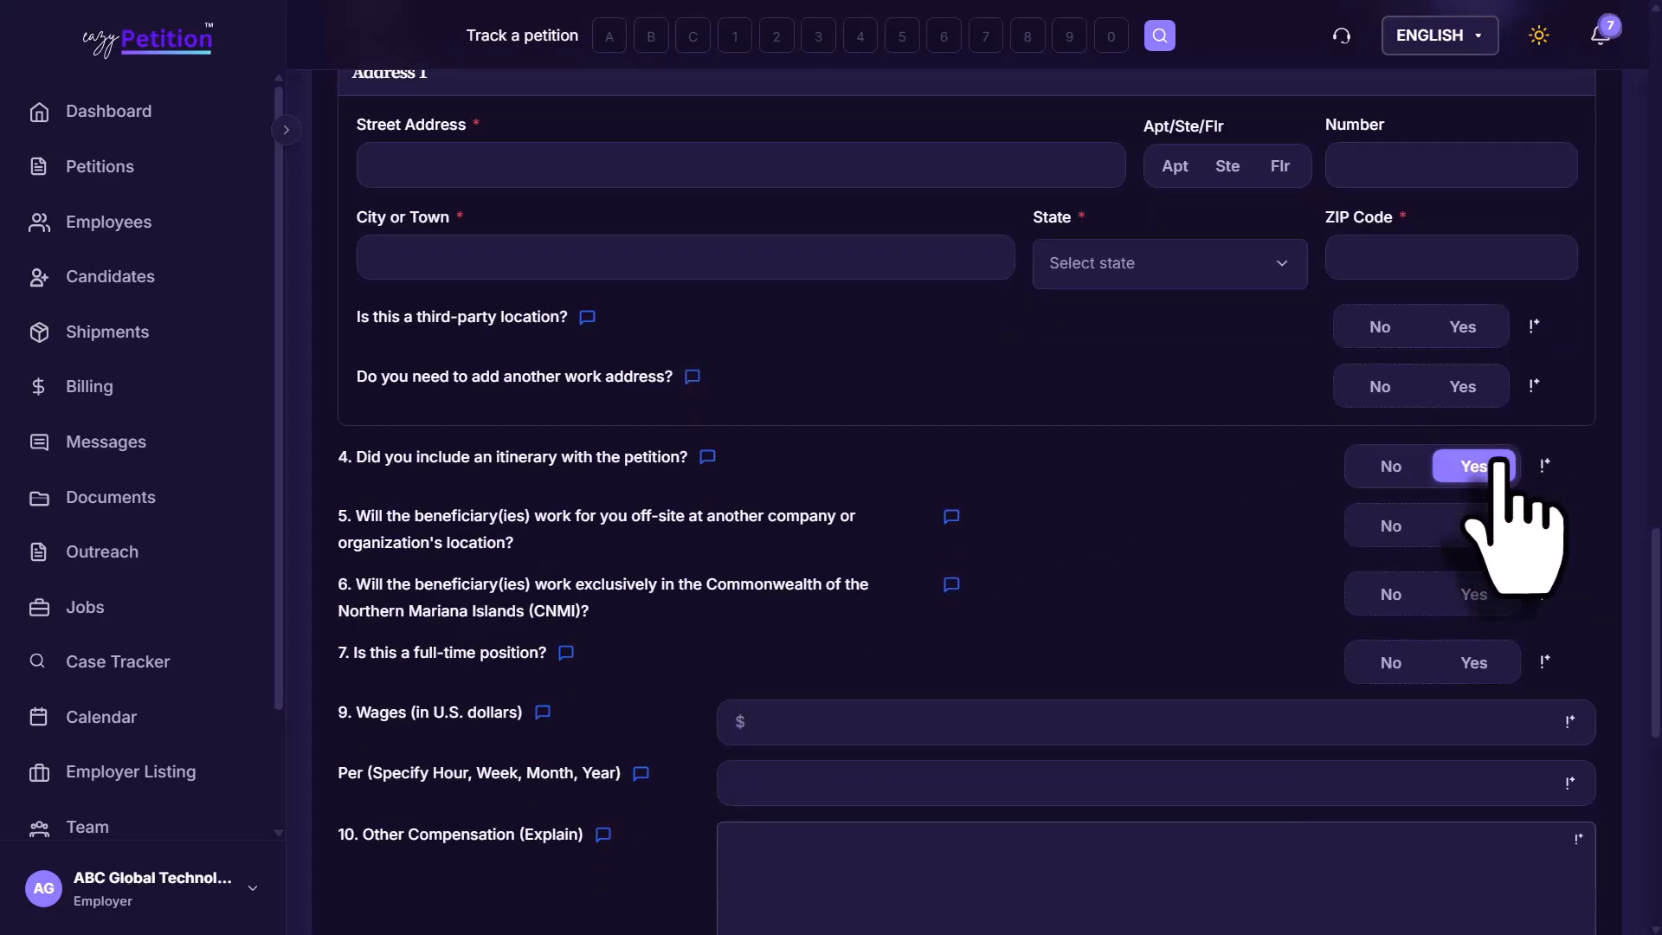
{"action": "scroll", "coordinate": [1021, 659], "scroll_direction": "down", "scroll_amount": 1}
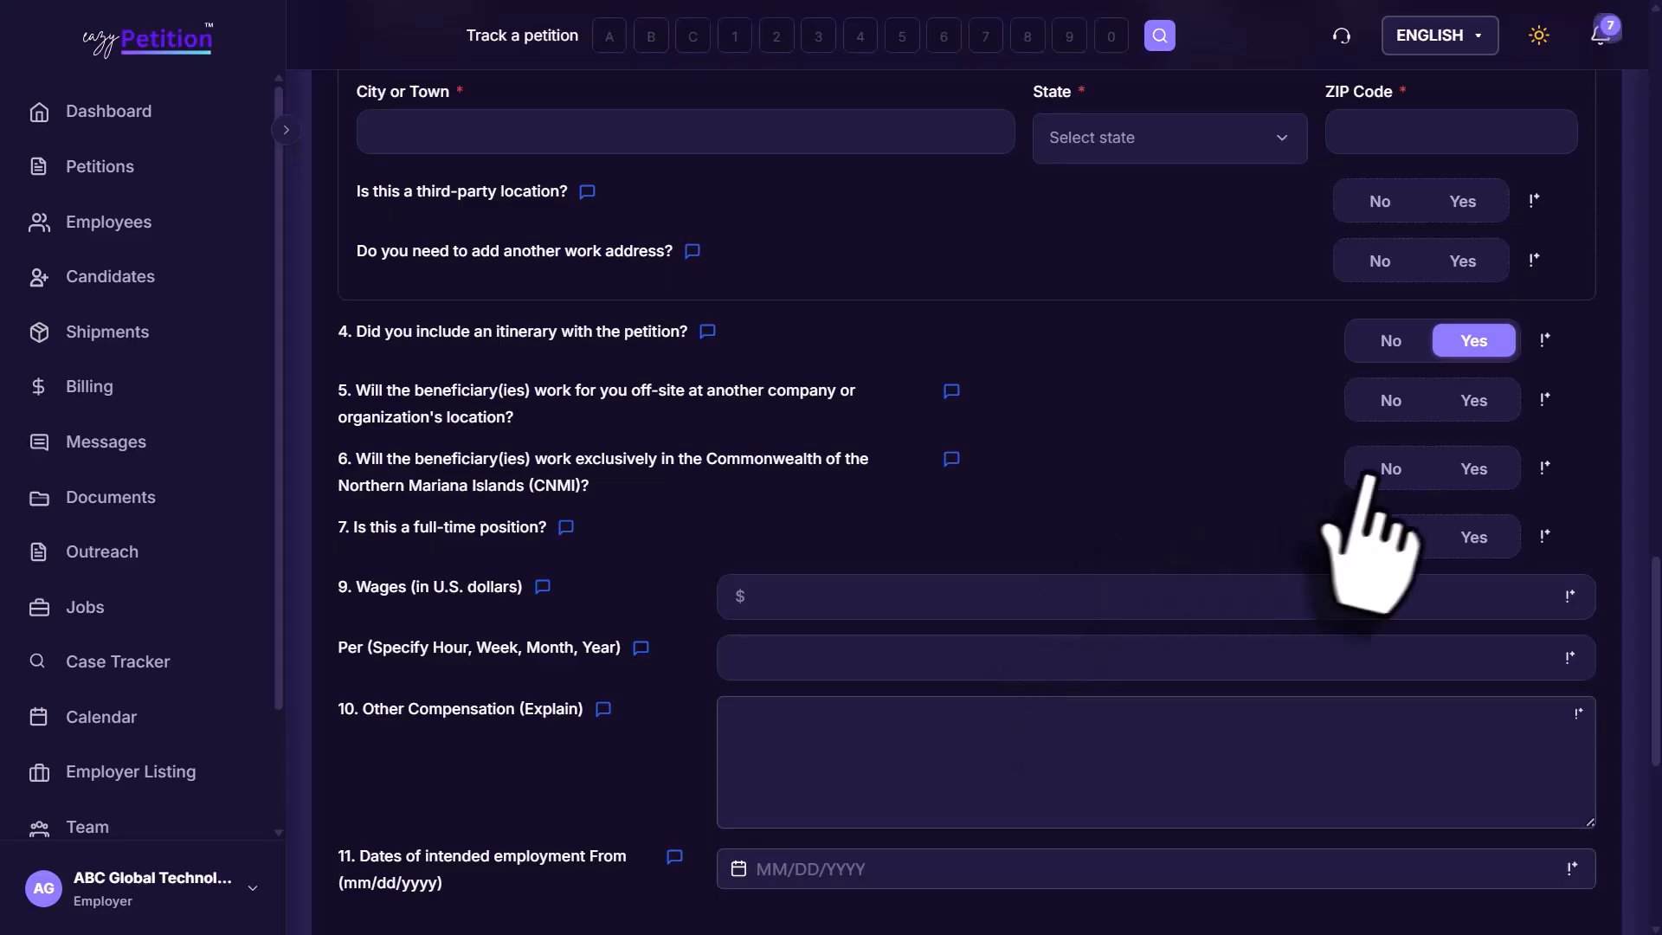
{"action": "left_click", "coordinate": [1471, 401]}
Answer Yes to employing 25 or fewer full-time equivalent employees in the United States, and proceed to Part 6.
{"action": "scroll", "coordinate": [1108, 519], "scroll_direction": "down", "scroll_amount": 1}
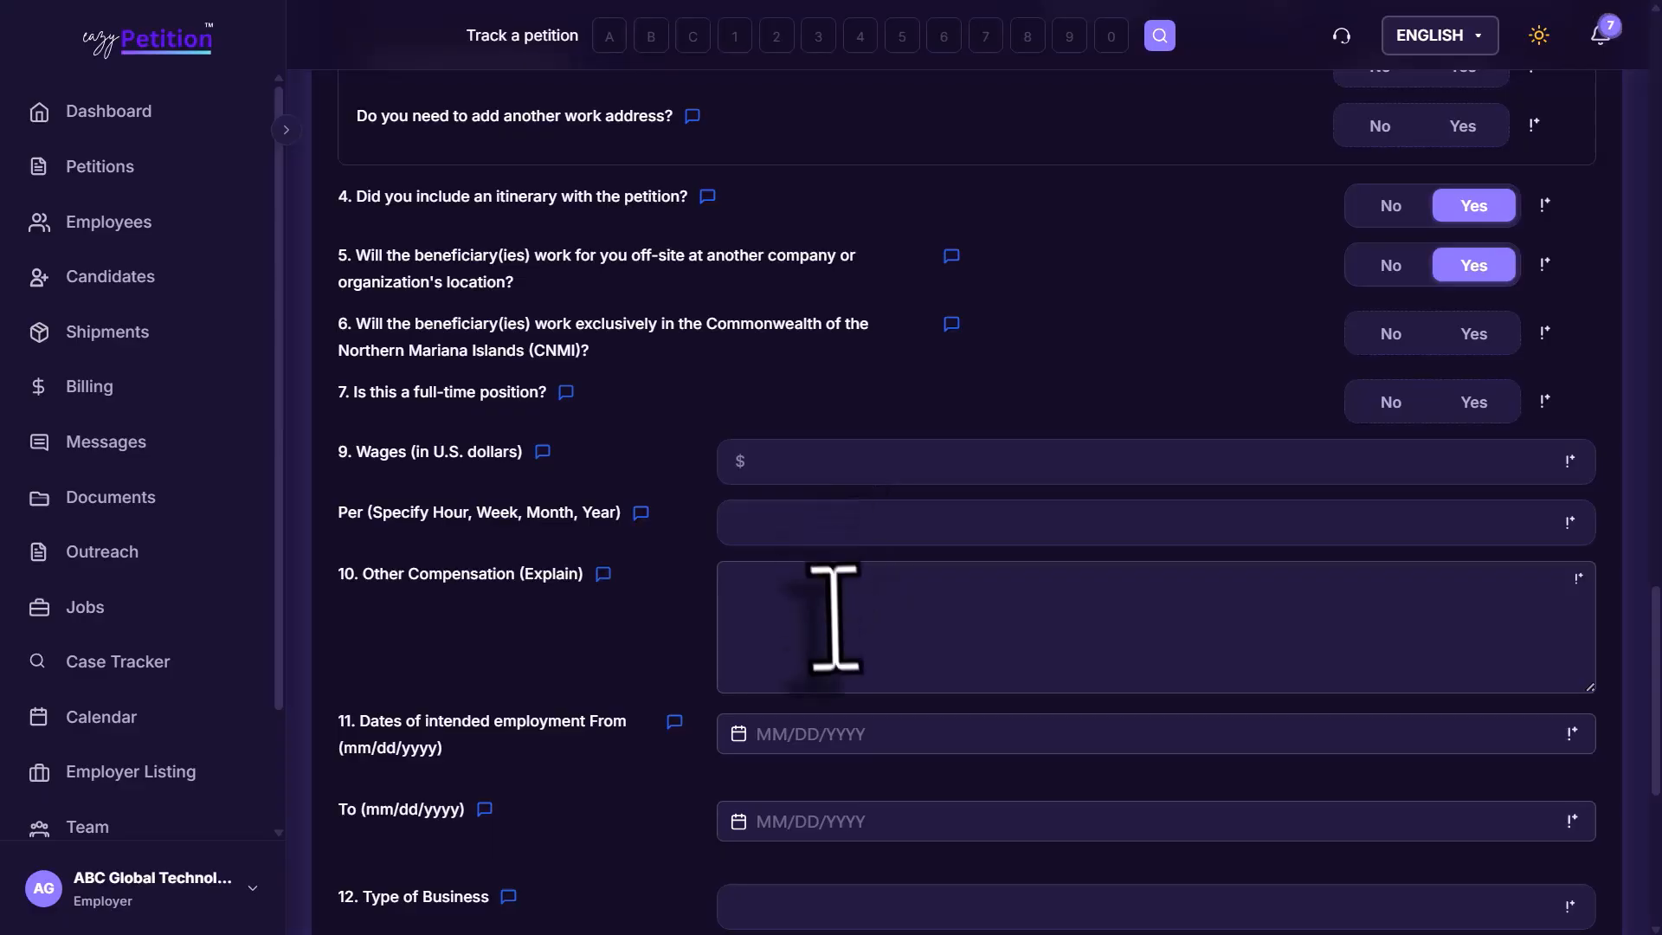
{"action": "scroll", "coordinate": [836, 619], "scroll_direction": "down", "scroll_amount": 3}
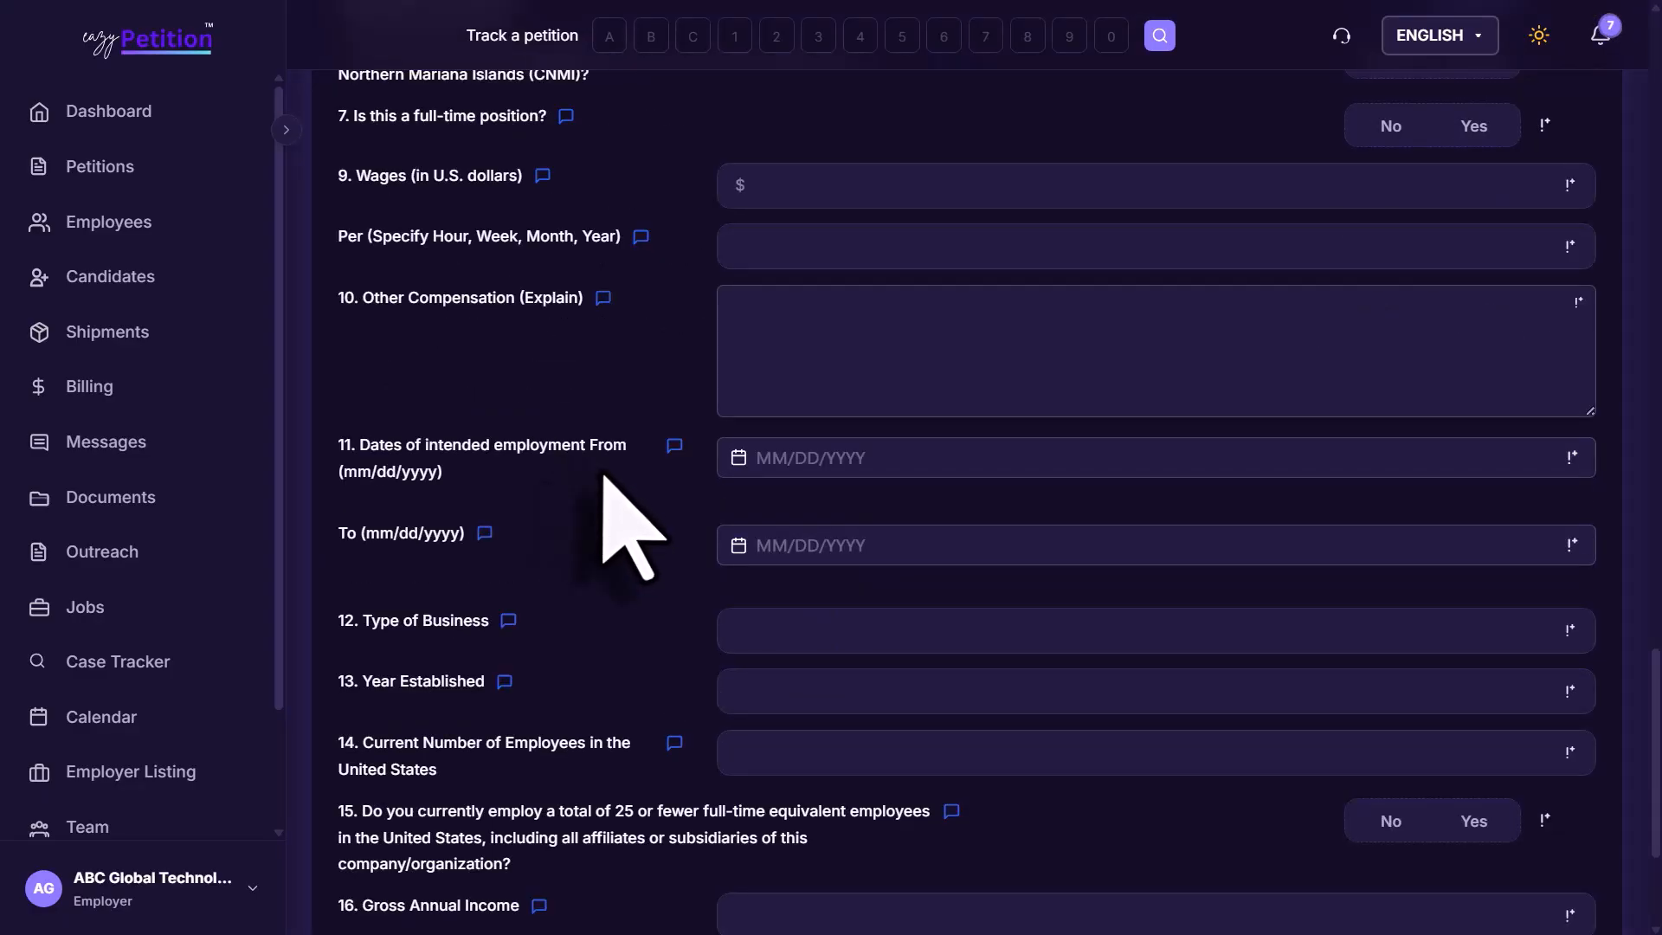
{"action": "scroll", "coordinate": [604, 476], "scroll_direction": "down", "scroll_amount": 2}
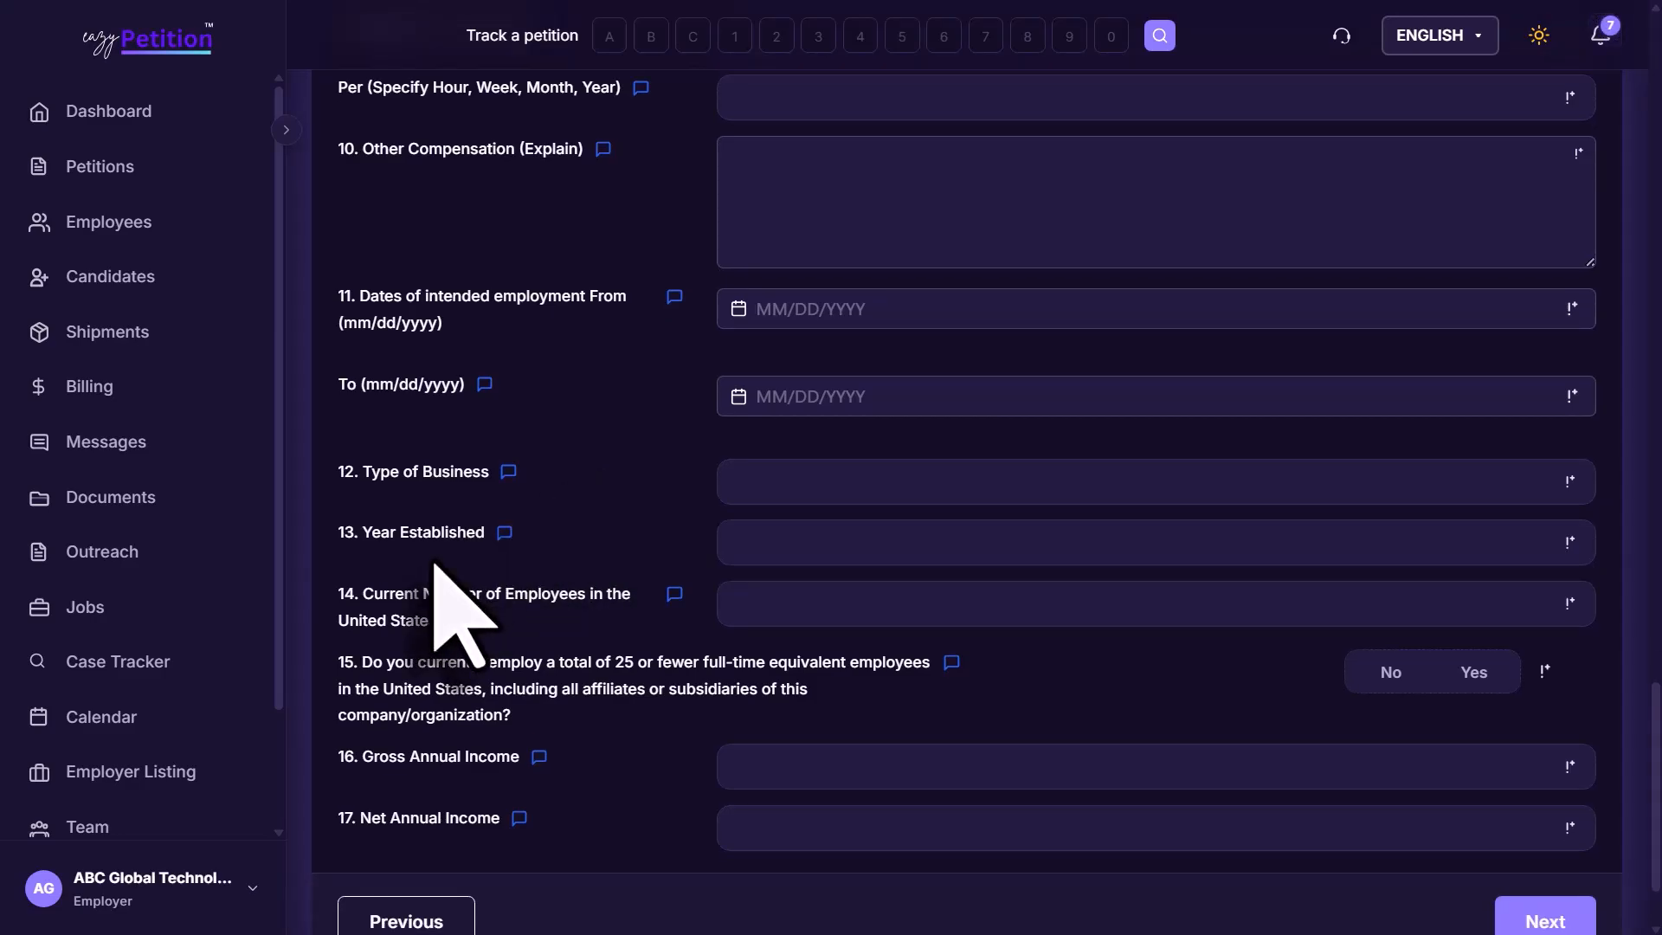
{"action": "scroll", "coordinate": [528, 597], "scroll_direction": "down", "scroll_amount": 1}
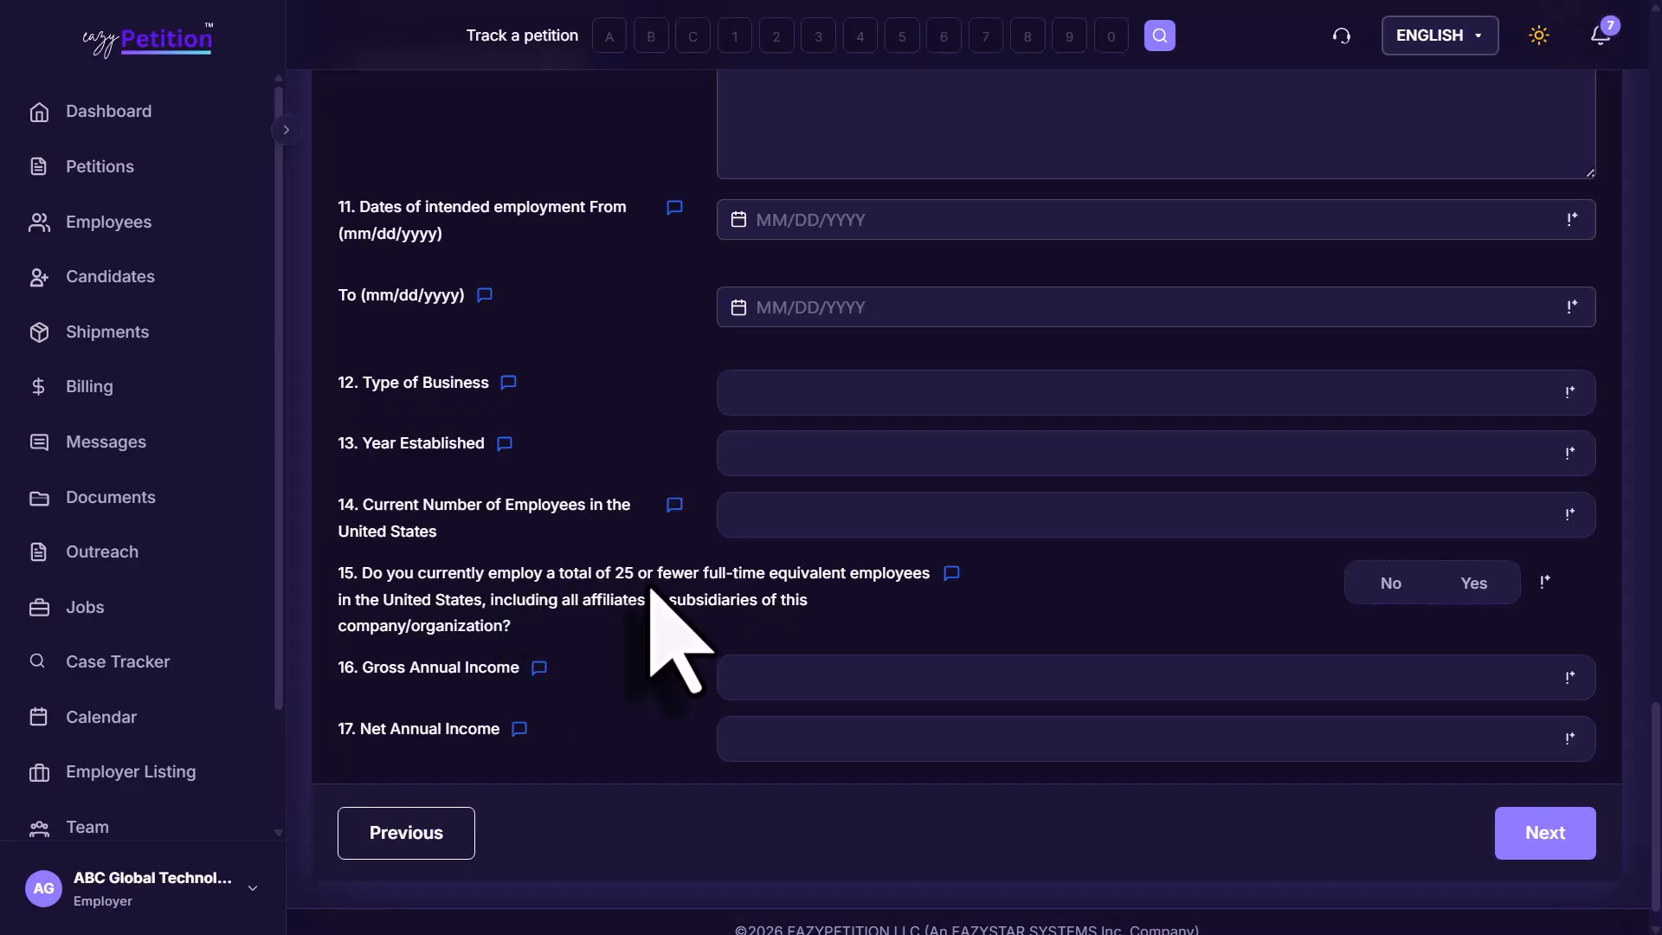
{"action": "left_click", "coordinate": [1474, 583]}
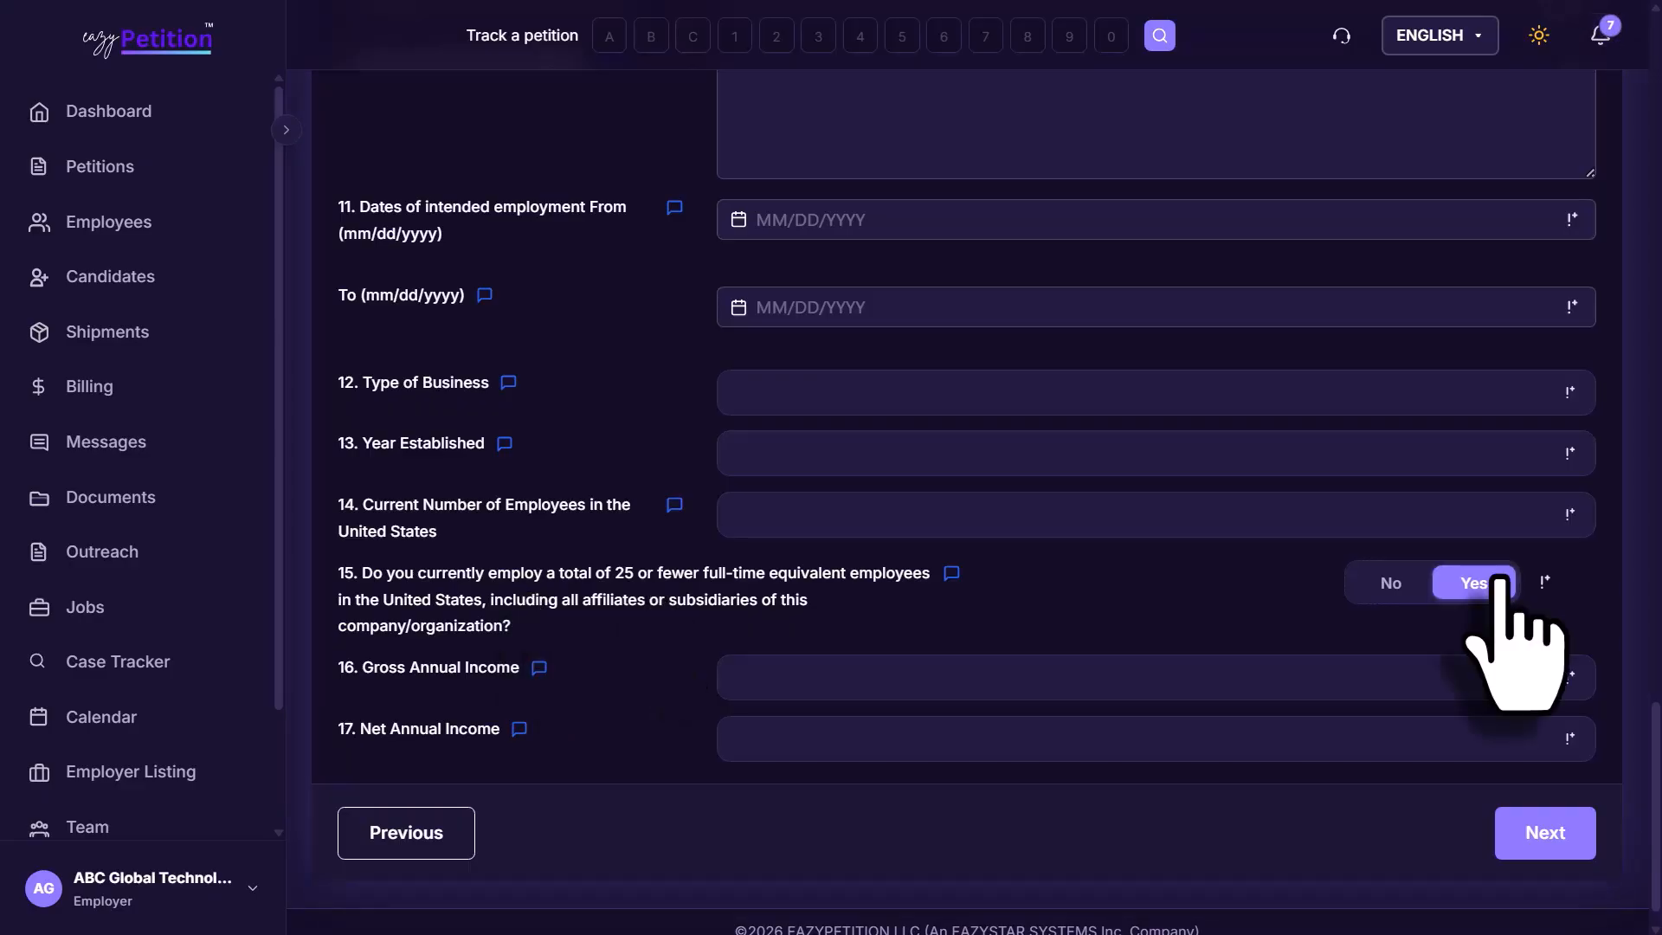
{"action": "scroll", "coordinate": [1082, 658], "scroll_direction": "down", "scroll_amount": 1}
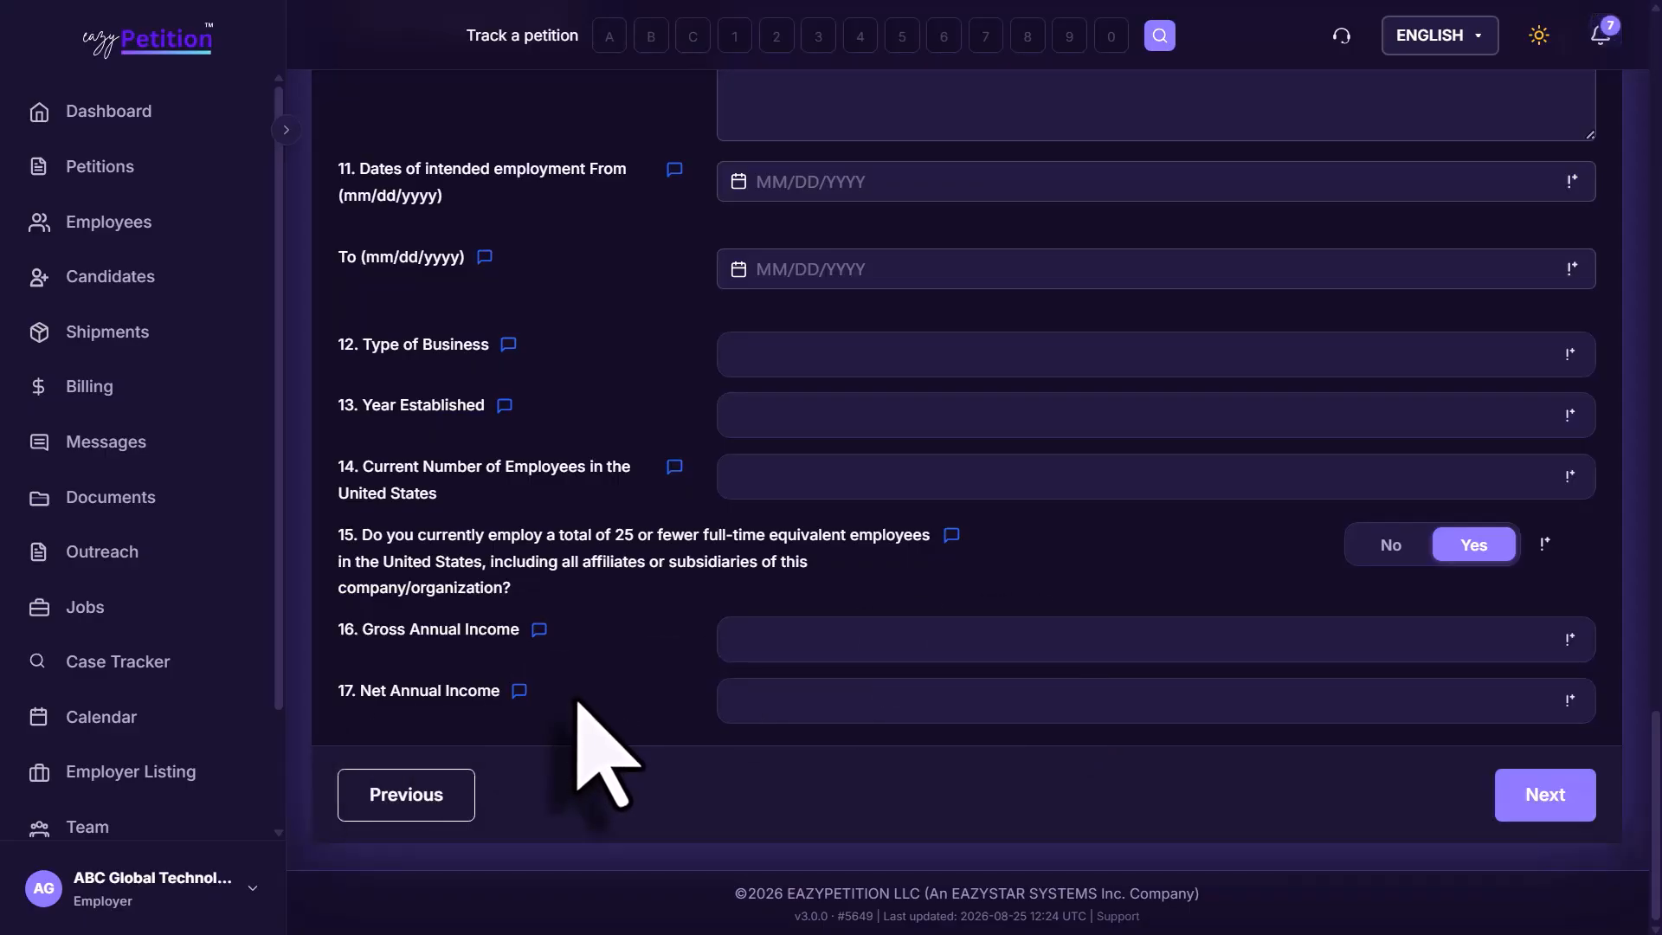
{"action": "left_click", "coordinate": [1584, 798]}
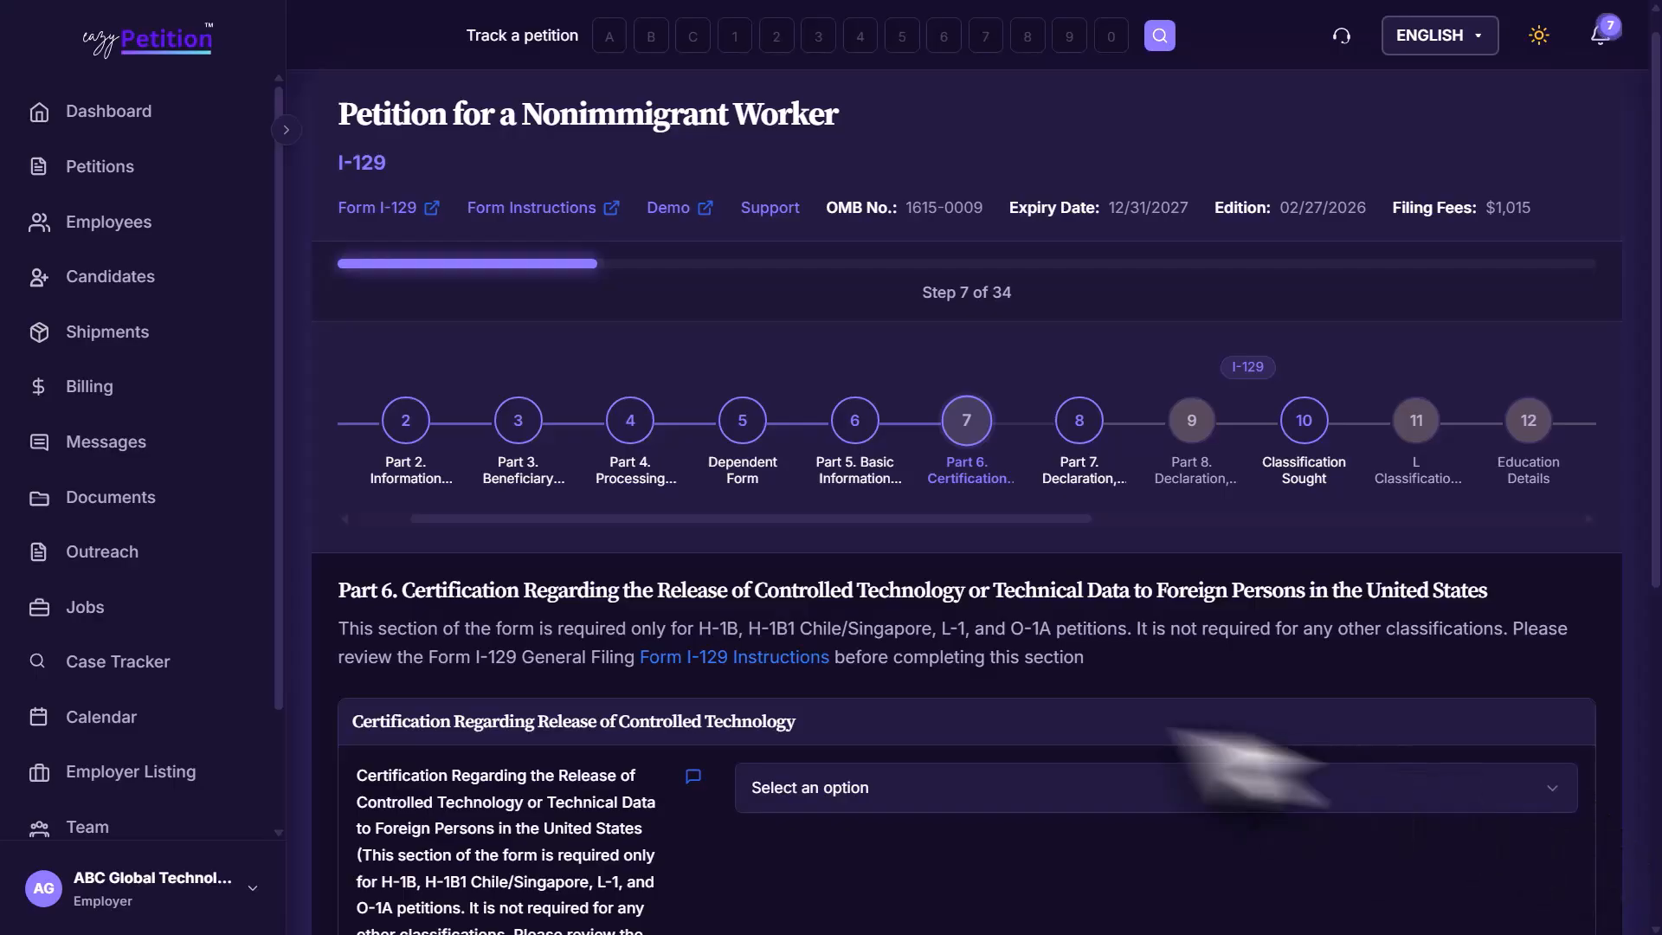
Certify in Part 6 that a license is not required to release the technology or technical data, and proceed to Part 7.
{"action": "scroll", "coordinate": [1086, 796], "scroll_direction": "down", "scroll_amount": 2}
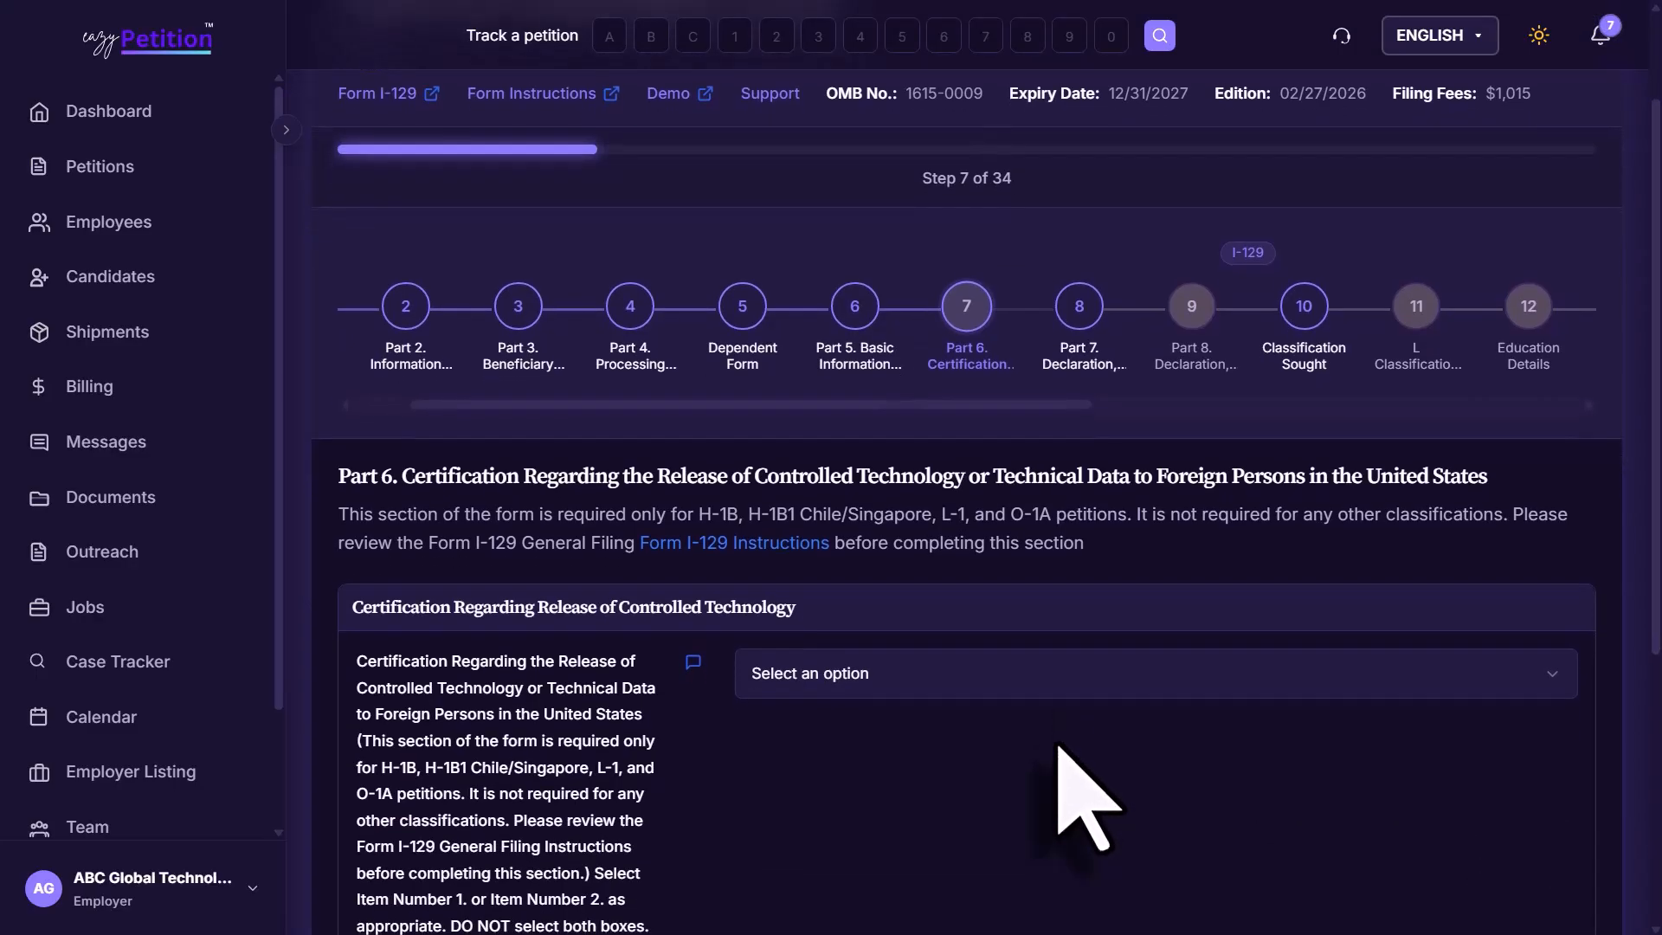
{"action": "scroll", "coordinate": [1086, 796], "scroll_direction": "down", "scroll_amount": 2}
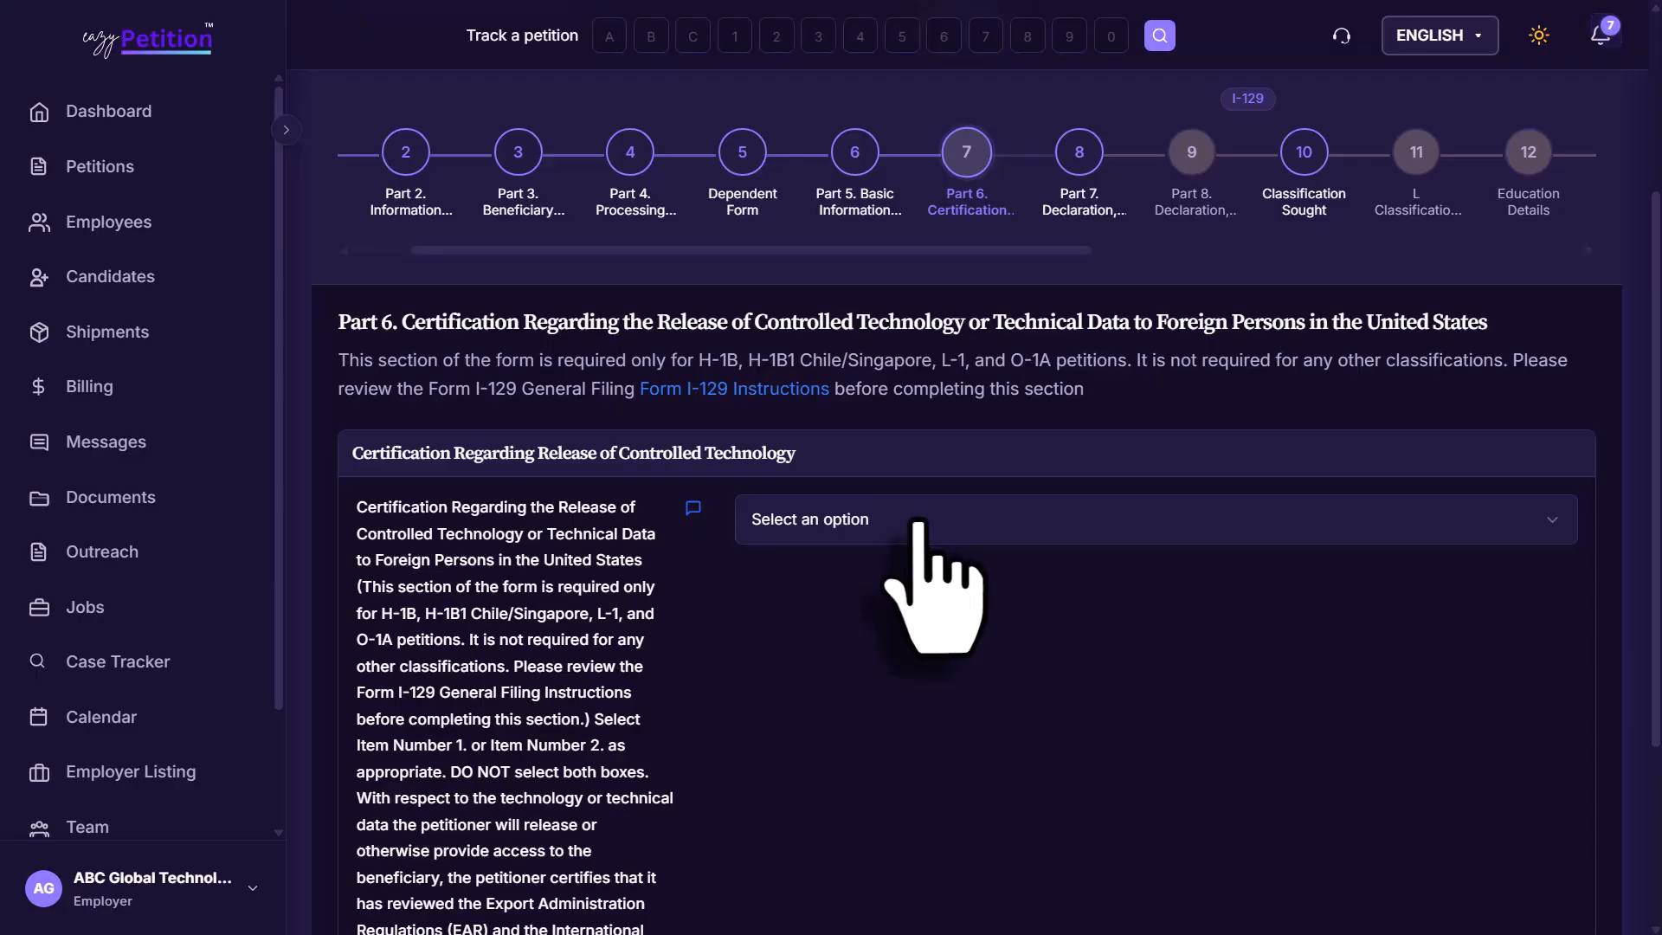
{"action": "left_click", "coordinate": [917, 524]}
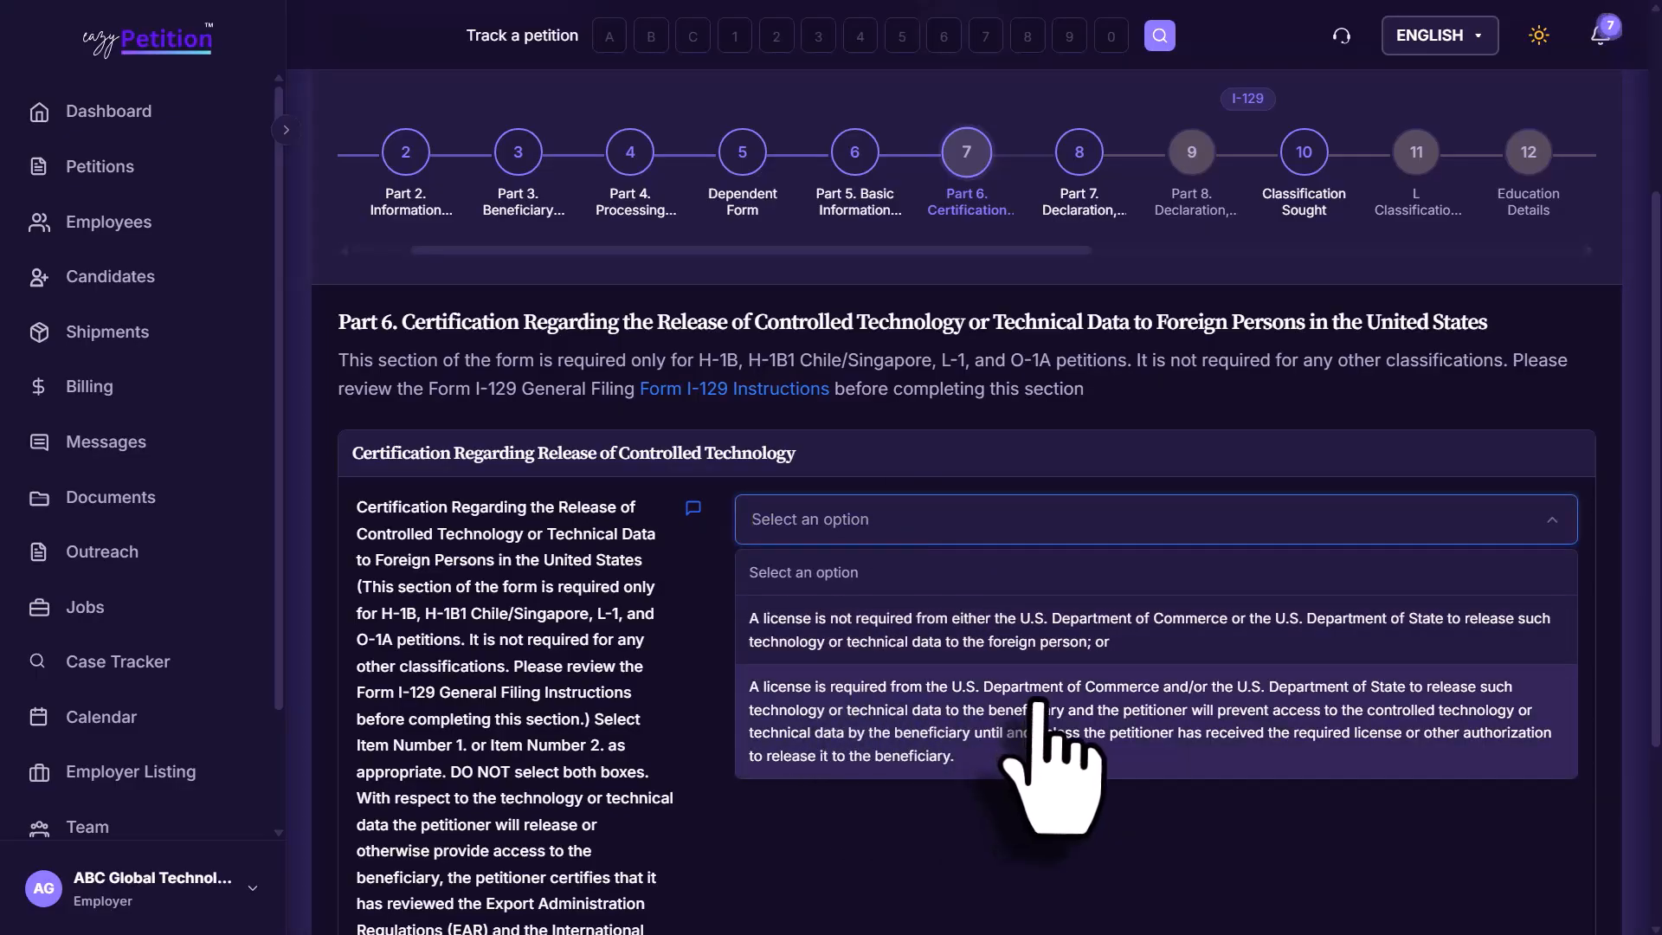
{"action": "left_click", "coordinate": [1008, 640]}
{"action": "scroll", "coordinate": [1008, 658], "scroll_direction": "down", "scroll_amount": 3}
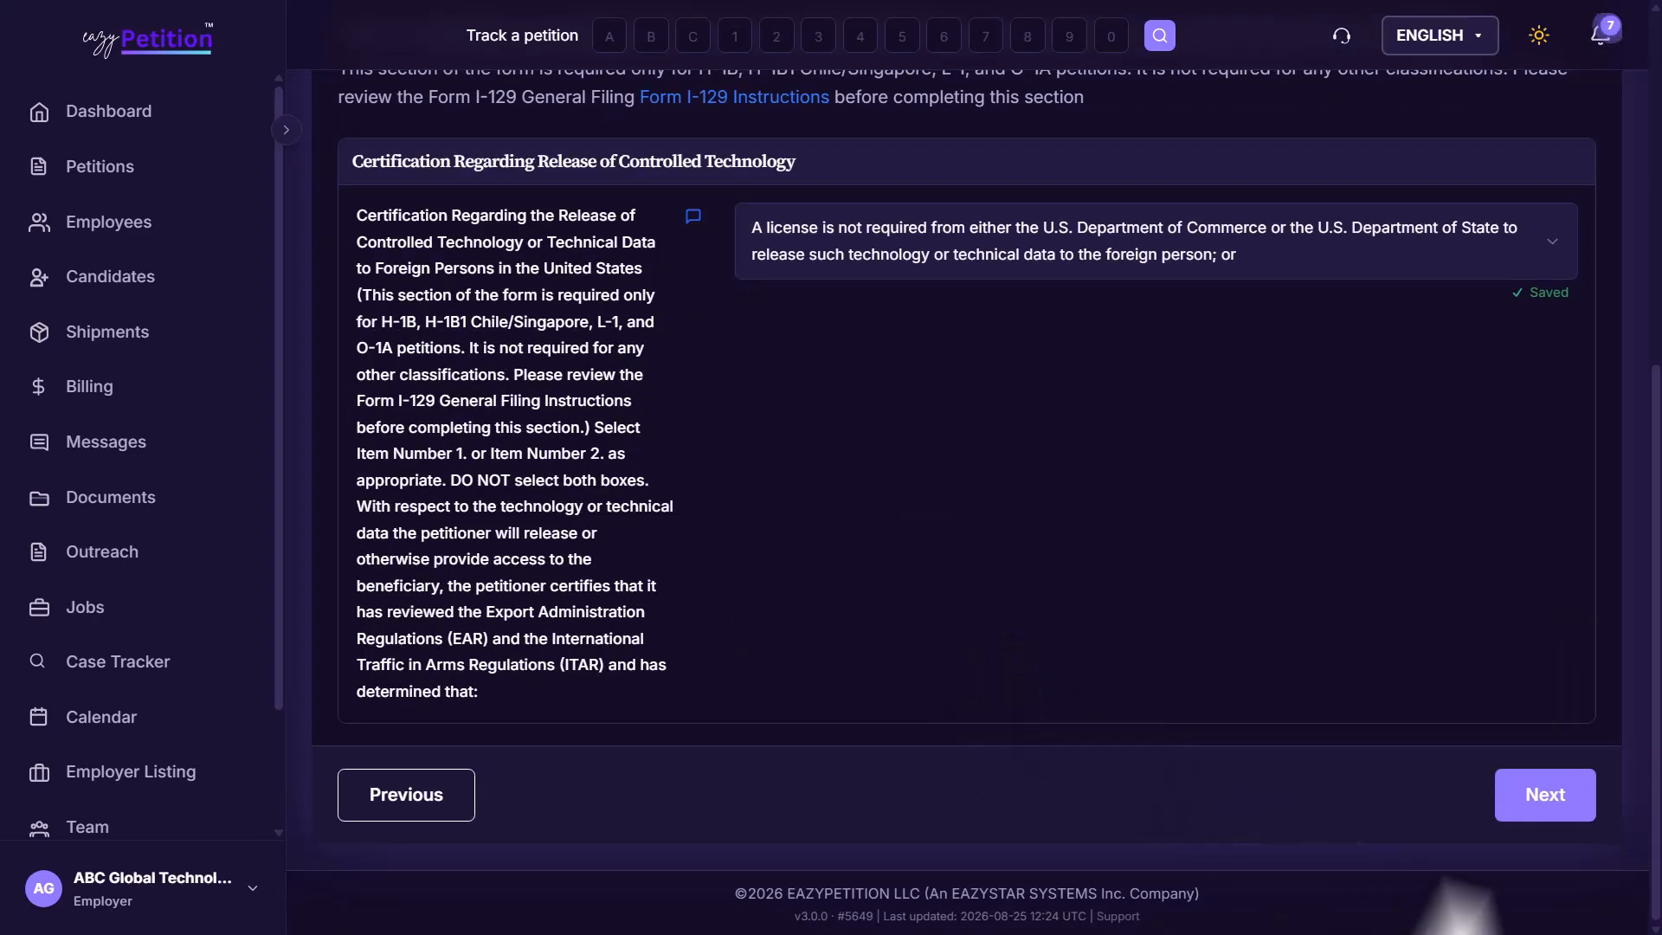
{"action": "left_click", "coordinate": [1538, 783]}
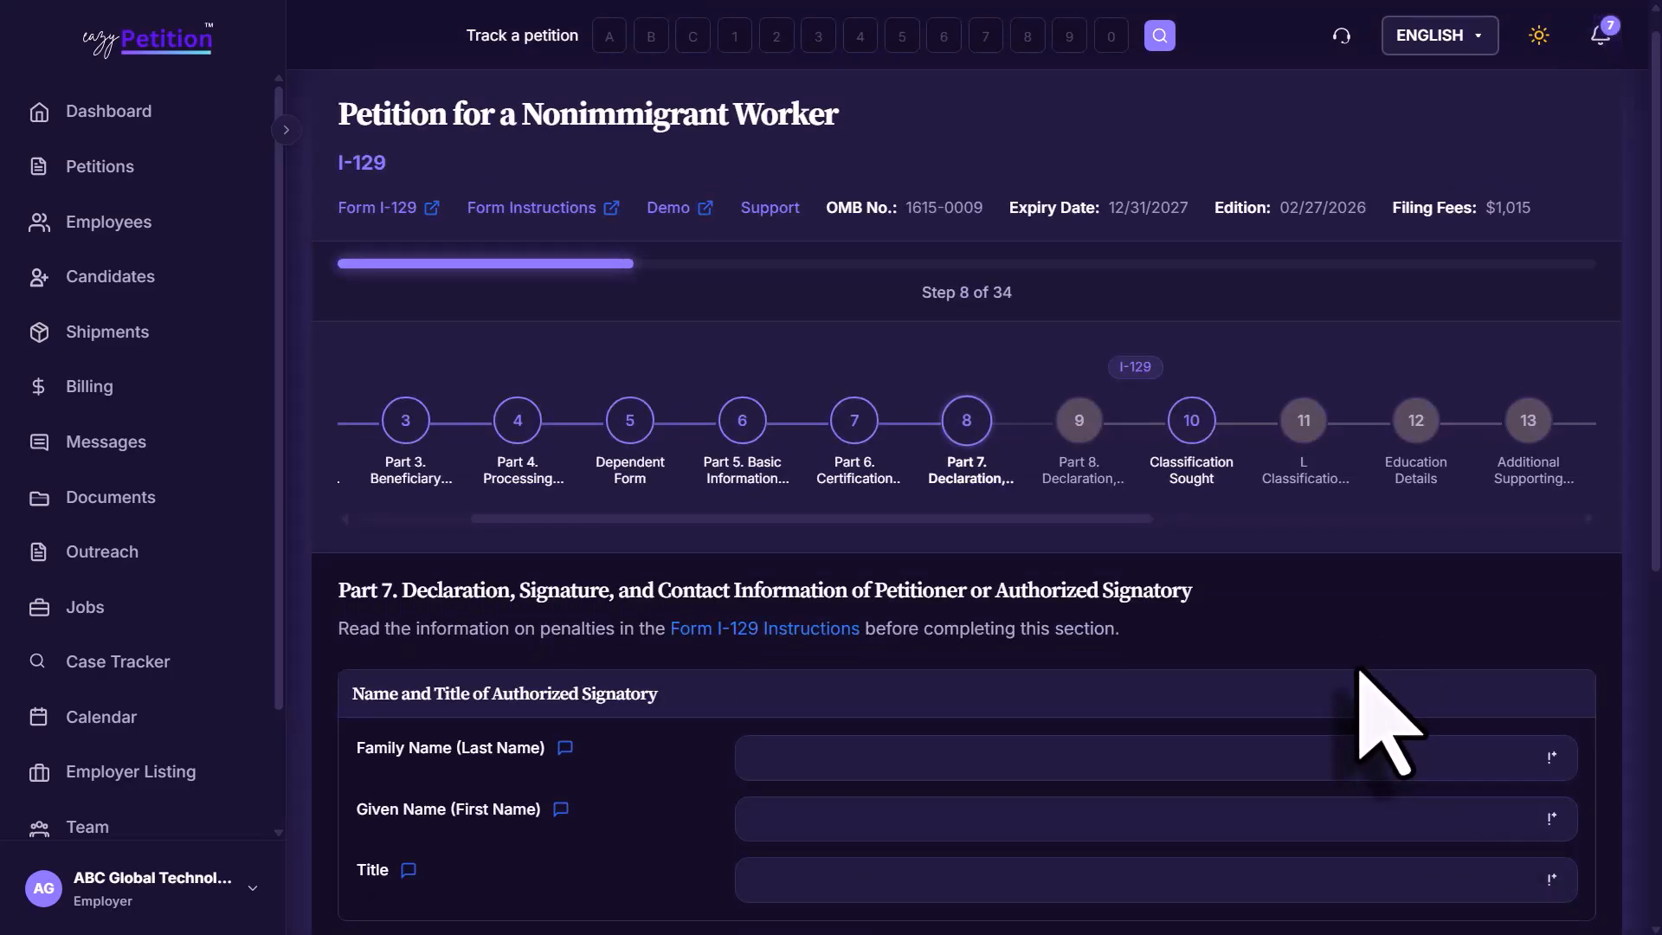
Look over the authorized signatory and contact fields in Part 7, and proceed to Part 8.
{"action": "scroll", "coordinate": [1360, 673], "scroll_direction": "down", "scroll_amount": 3}
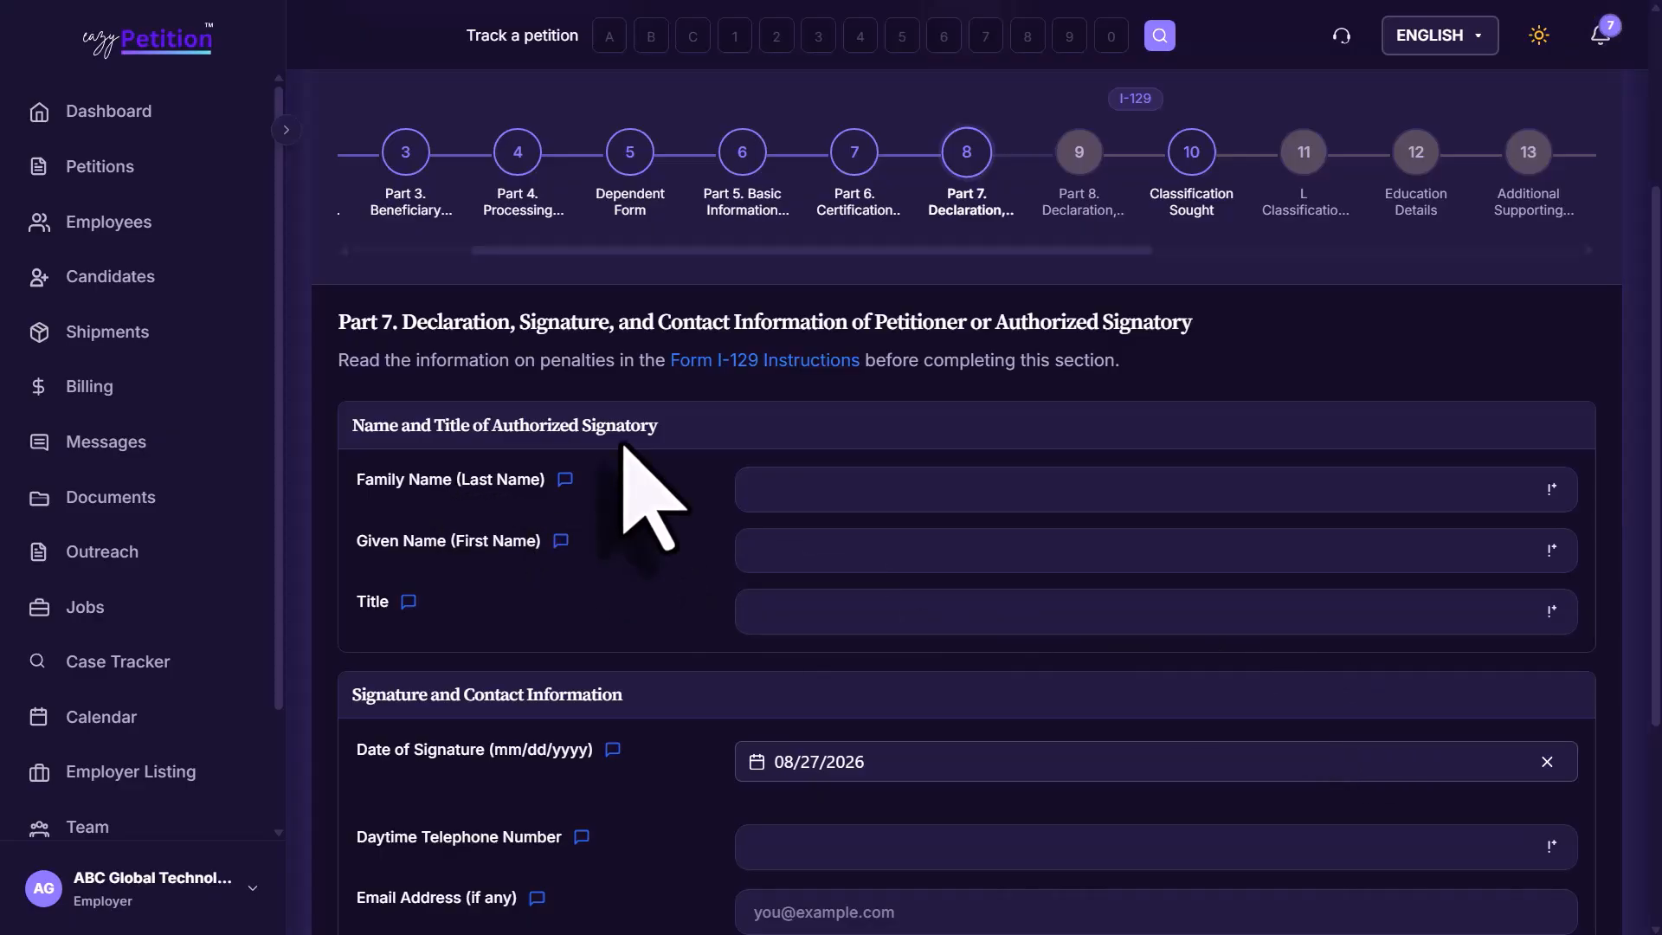
{"action": "scroll", "coordinate": [623, 445], "scroll_direction": "down", "scroll_amount": 3}
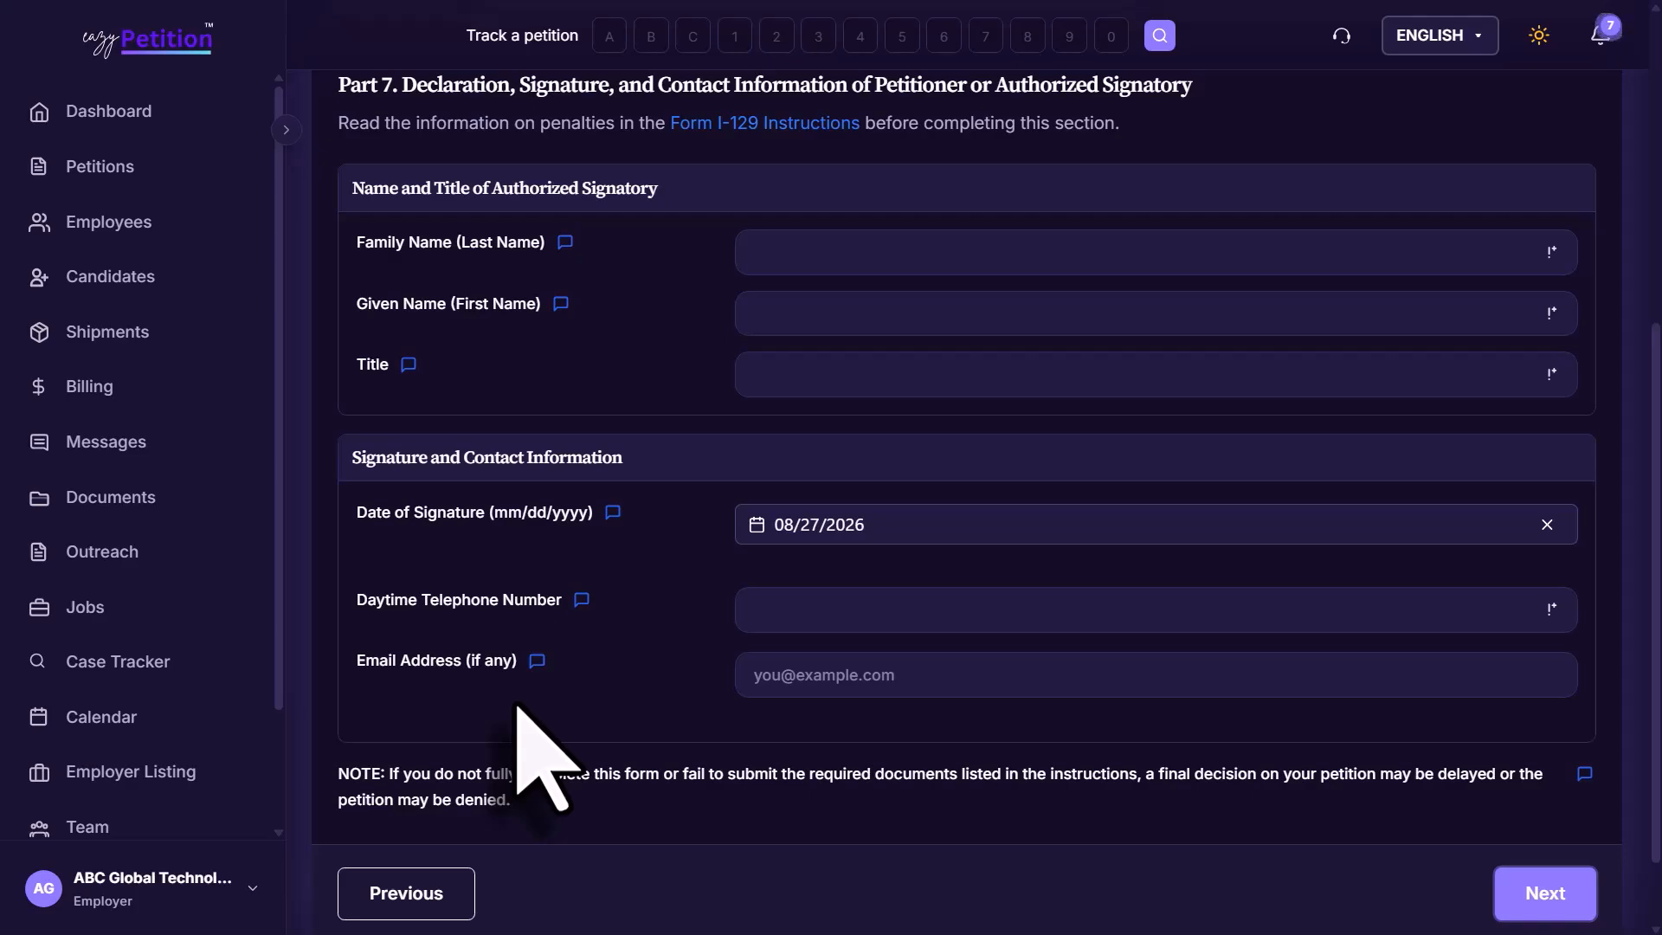
{"action": "left_click", "coordinate": [1536, 891]}
Answer Yes to using a preparer for this application in Part 8, and proceed to Classification Sought.
{"action": "left_click", "coordinate": [1474, 692]}
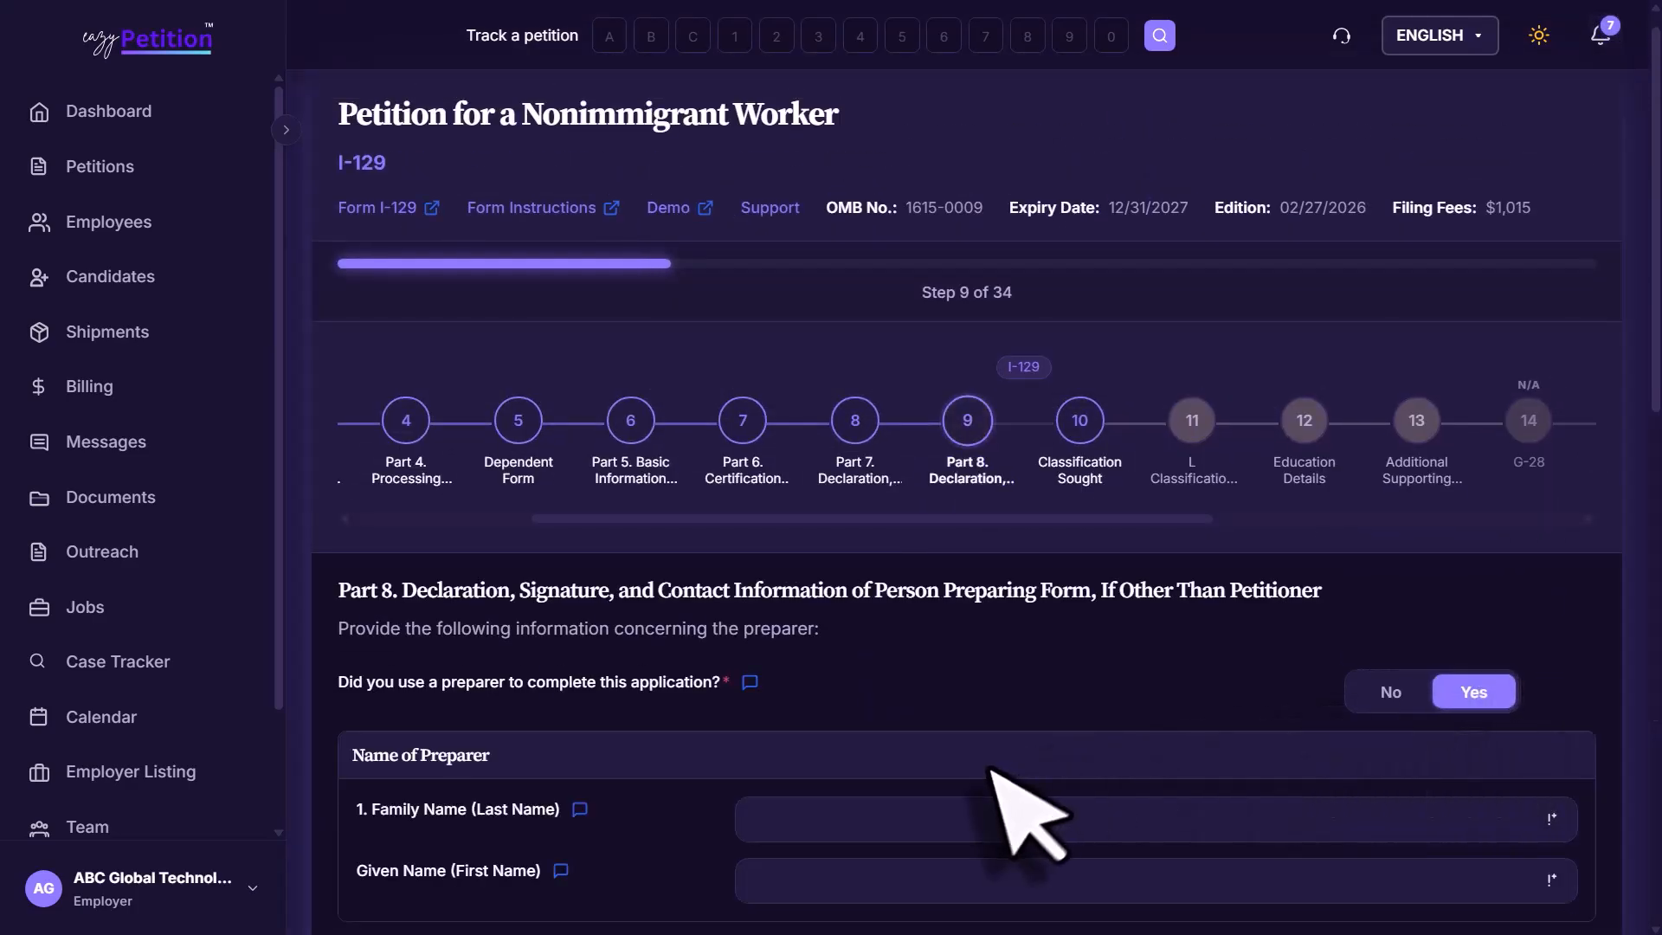
{"action": "scroll", "coordinate": [1001, 797], "scroll_direction": "down", "scroll_amount": 4}
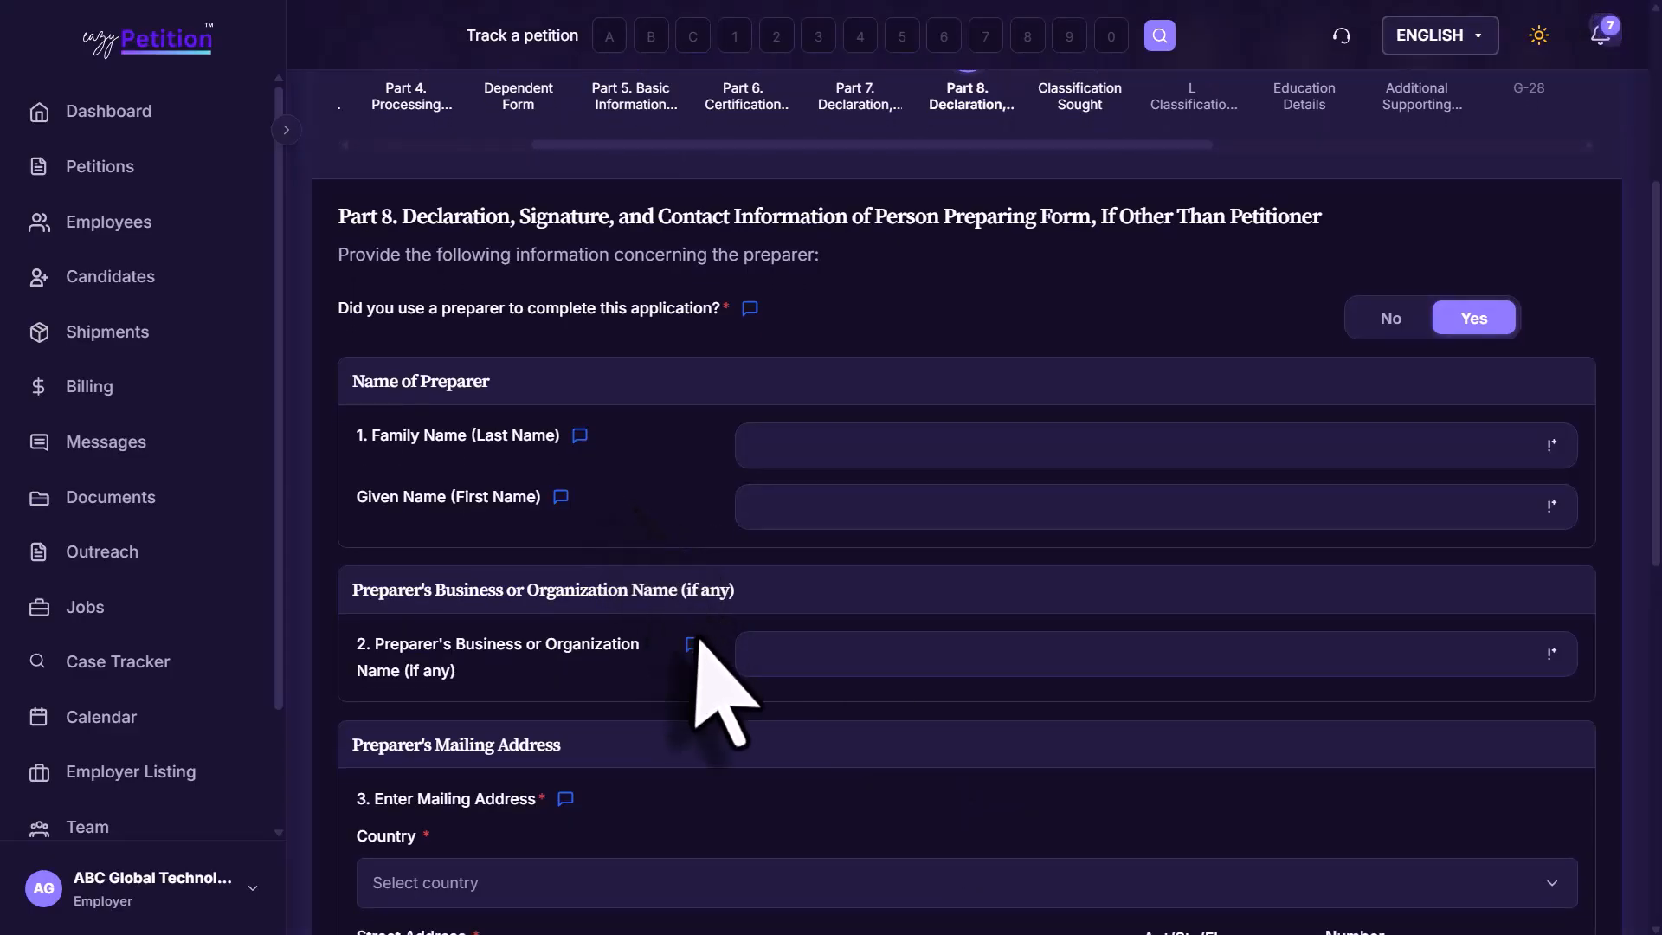
{"action": "scroll", "coordinate": [697, 645], "scroll_direction": "down", "scroll_amount": 4}
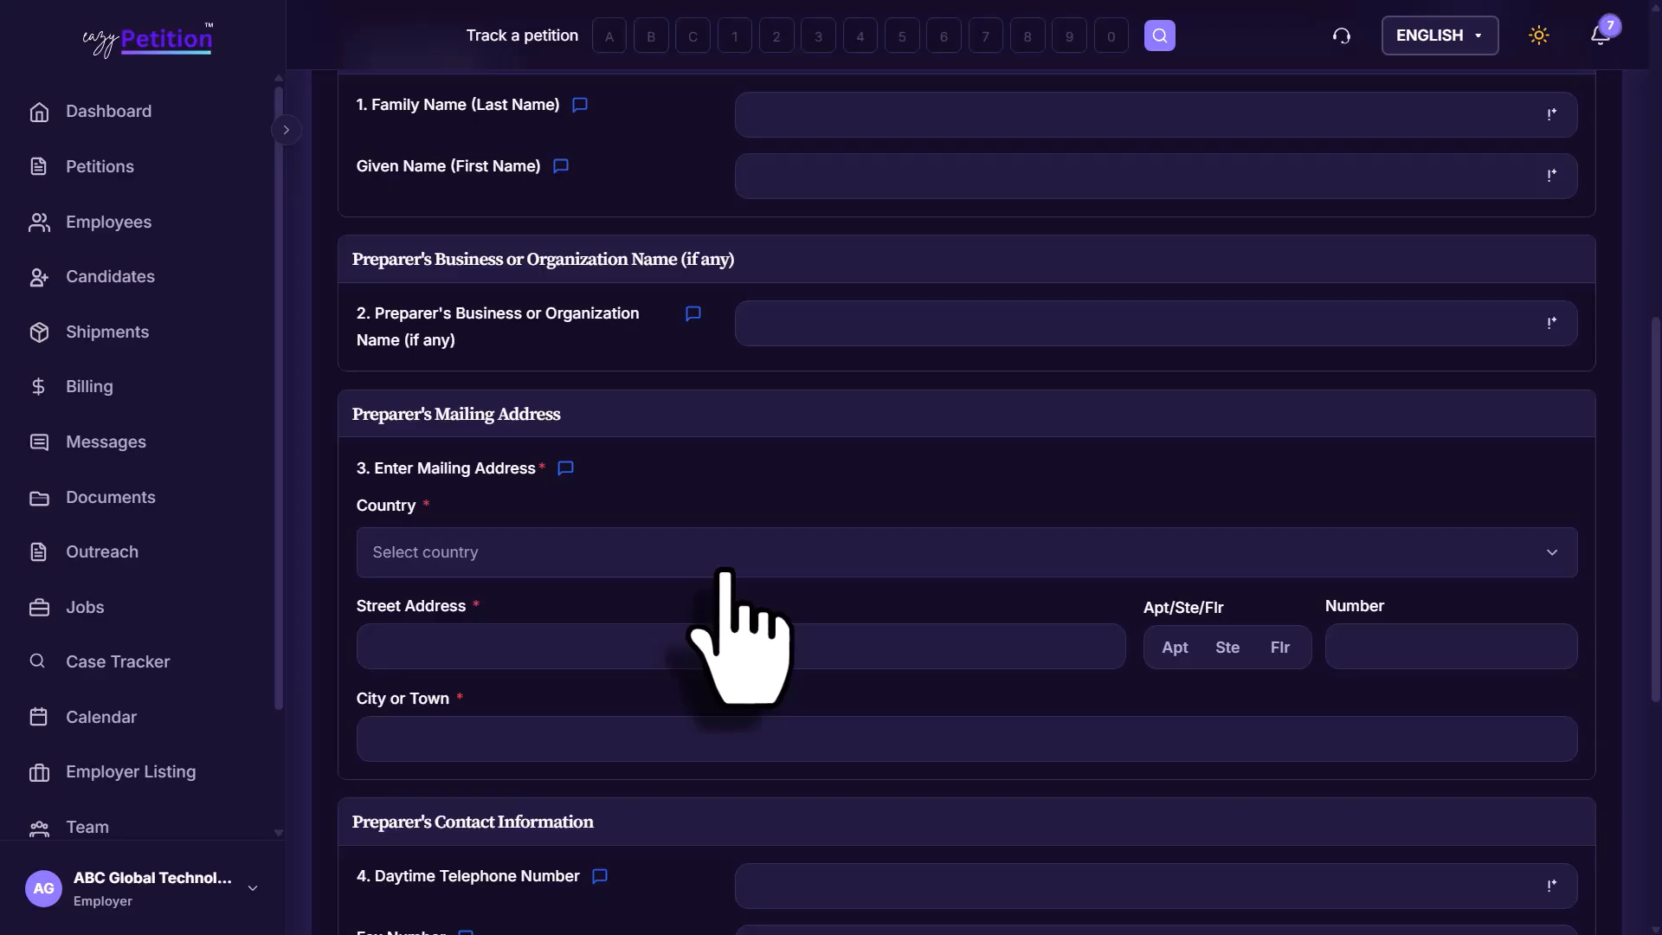
{"action": "scroll", "coordinate": [725, 573], "scroll_direction": "down", "scroll_amount": 4}
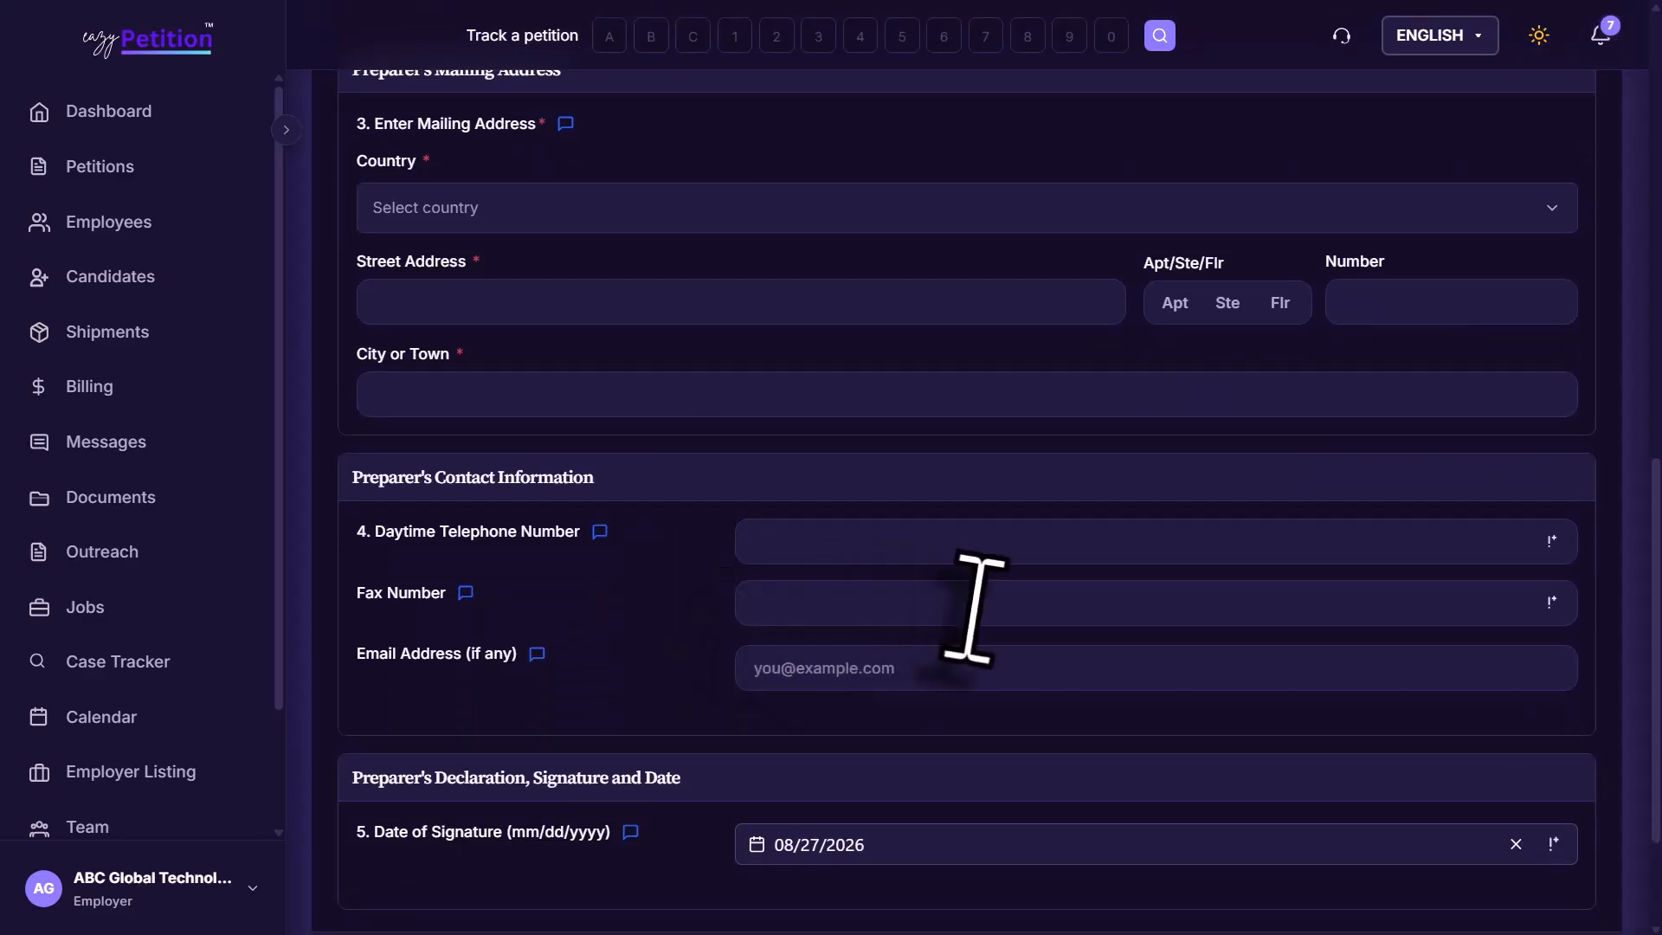
{"action": "scroll", "coordinate": [976, 606], "scroll_direction": "down", "scroll_amount": 2}
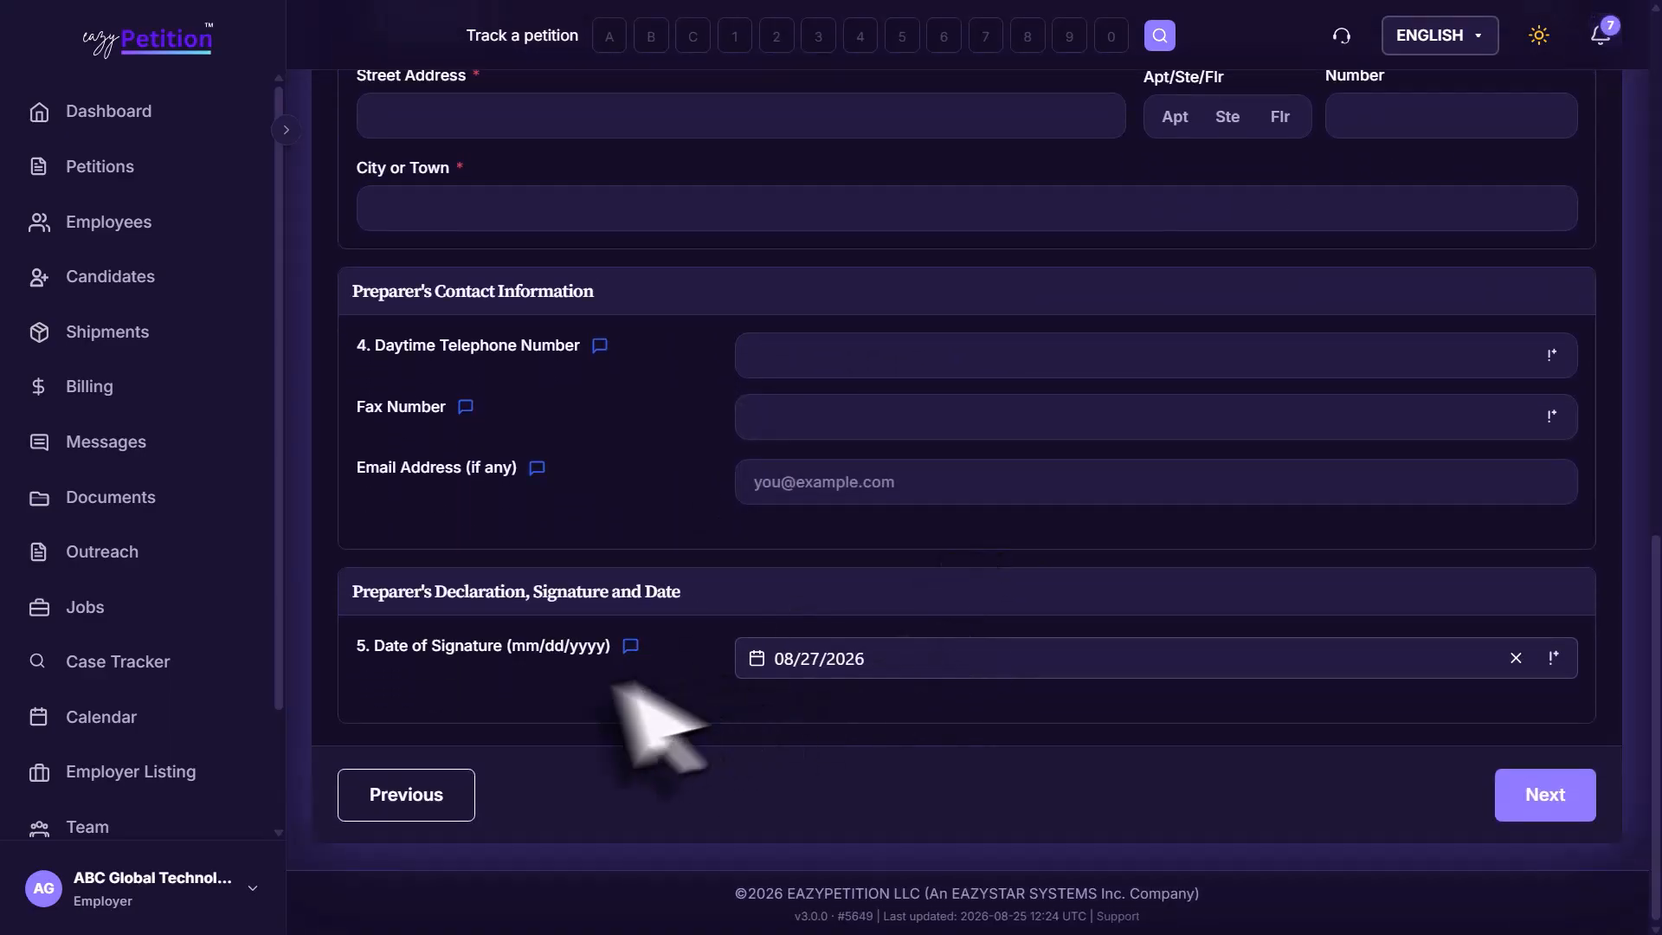
{"action": "left_click", "coordinate": [1543, 795]}
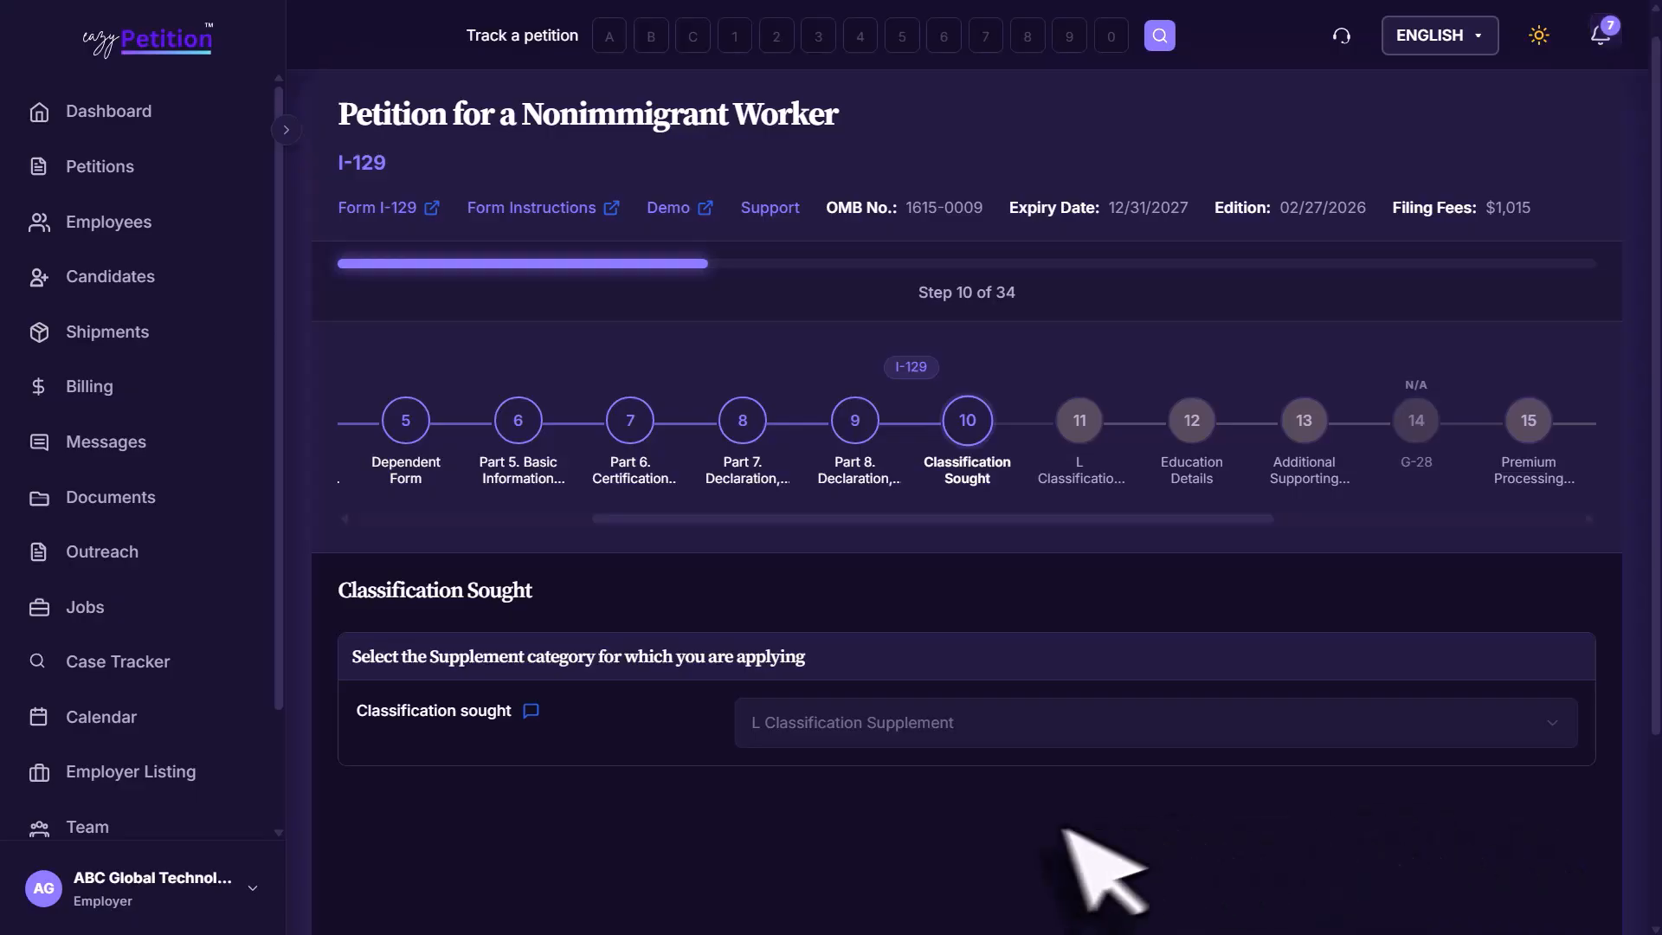
Proceed from Classification Sought to the L Classification Supplement and set the petition type to Individual petition.
{"action": "scroll", "coordinate": [1086, 878], "scroll_direction": "down", "scroll_amount": 2}
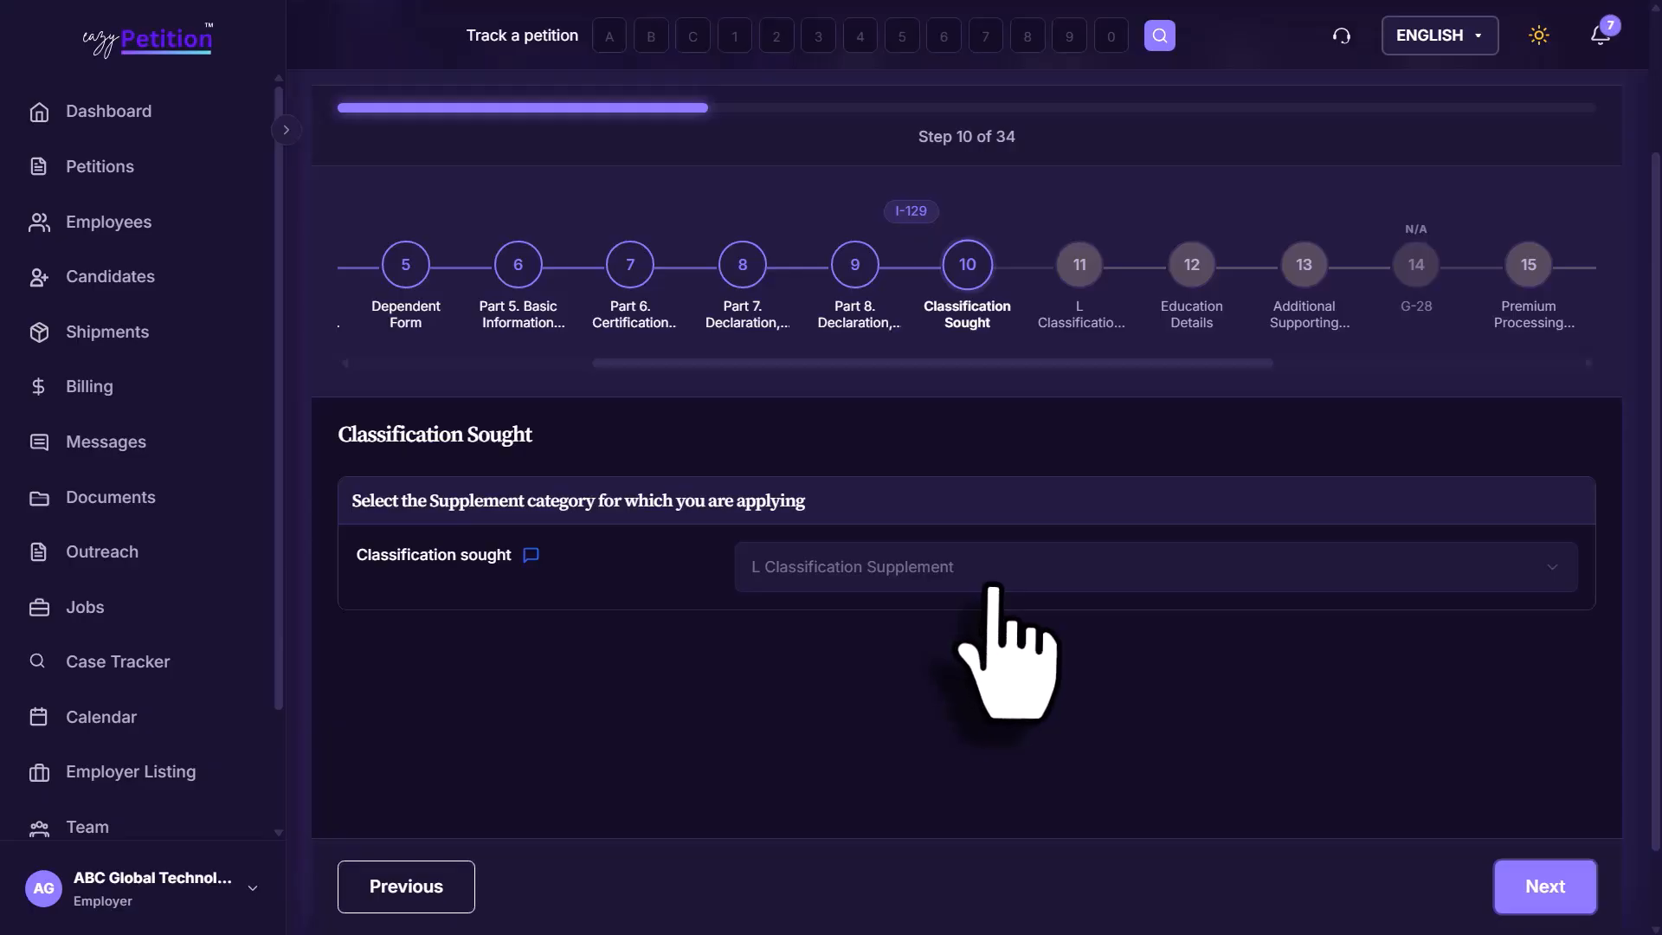
{"action": "left_click", "coordinate": [1532, 879]}
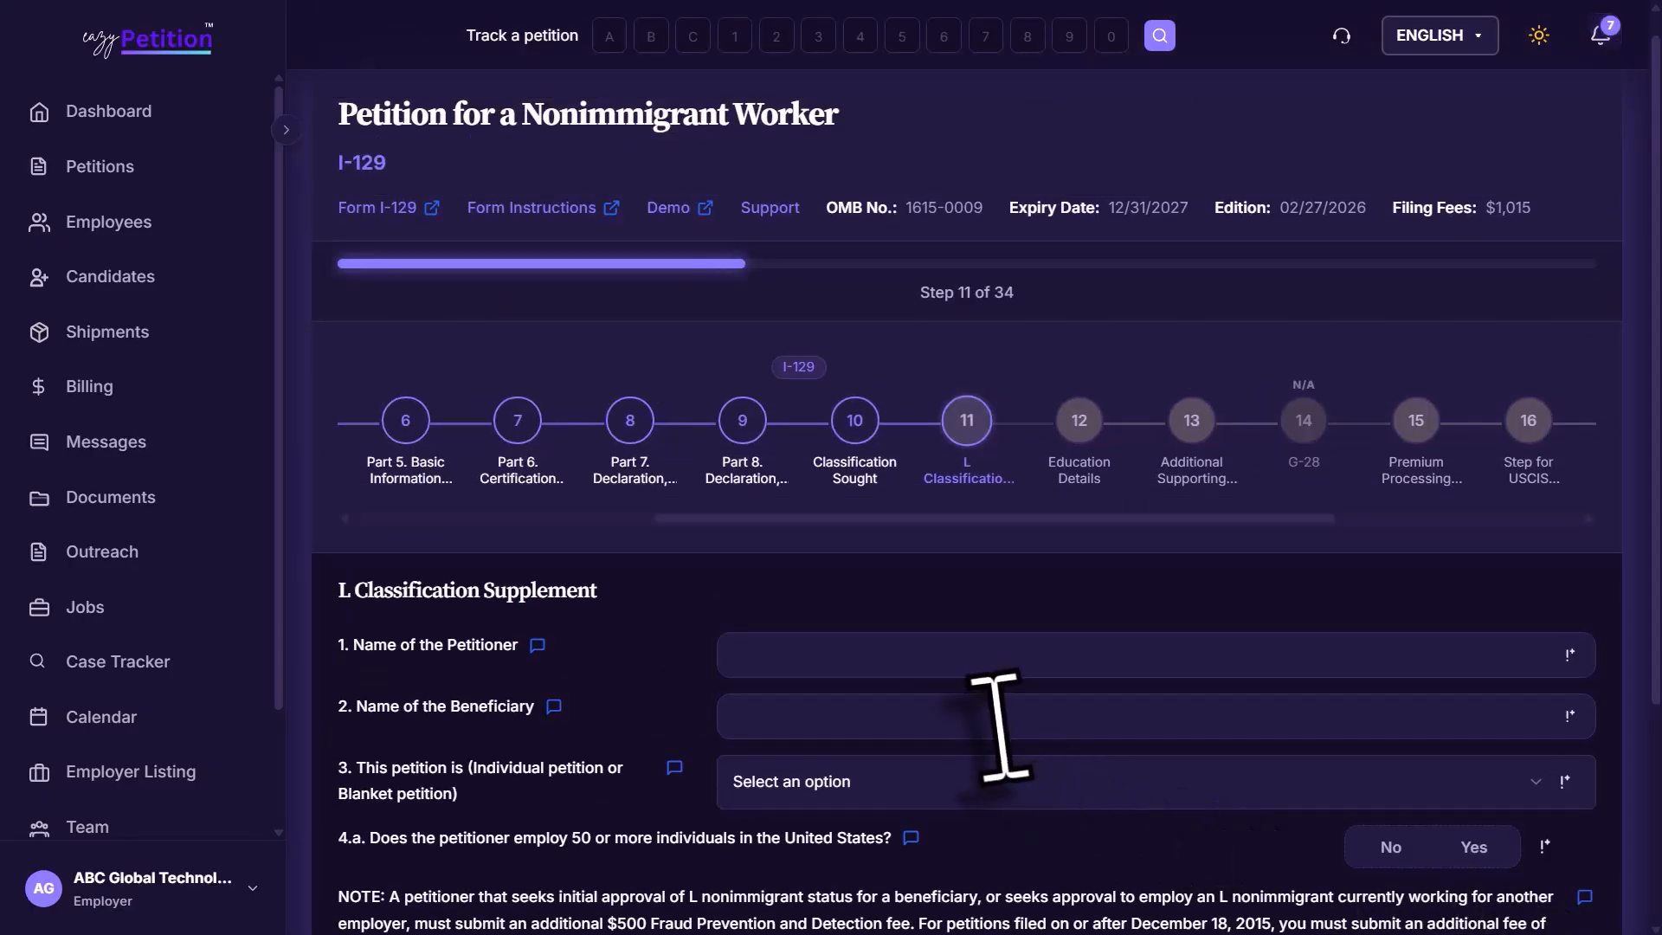
{"action": "scroll", "coordinate": [999, 727], "scroll_direction": "down", "scroll_amount": 2}
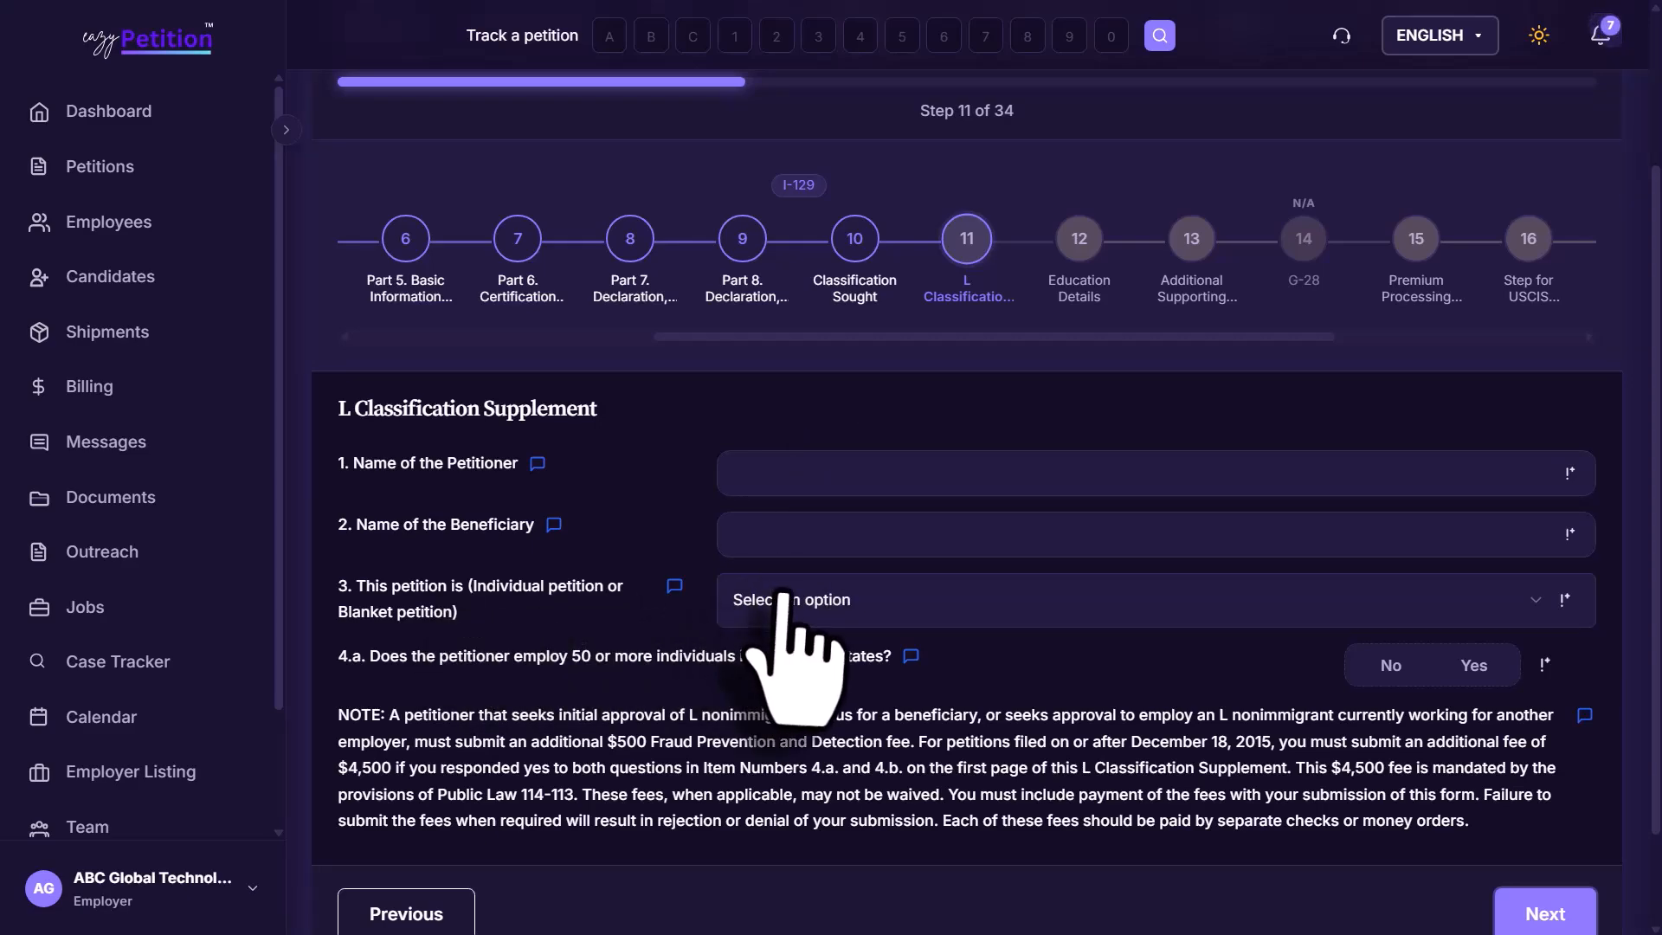
{"action": "left_click", "coordinate": [845, 606]}
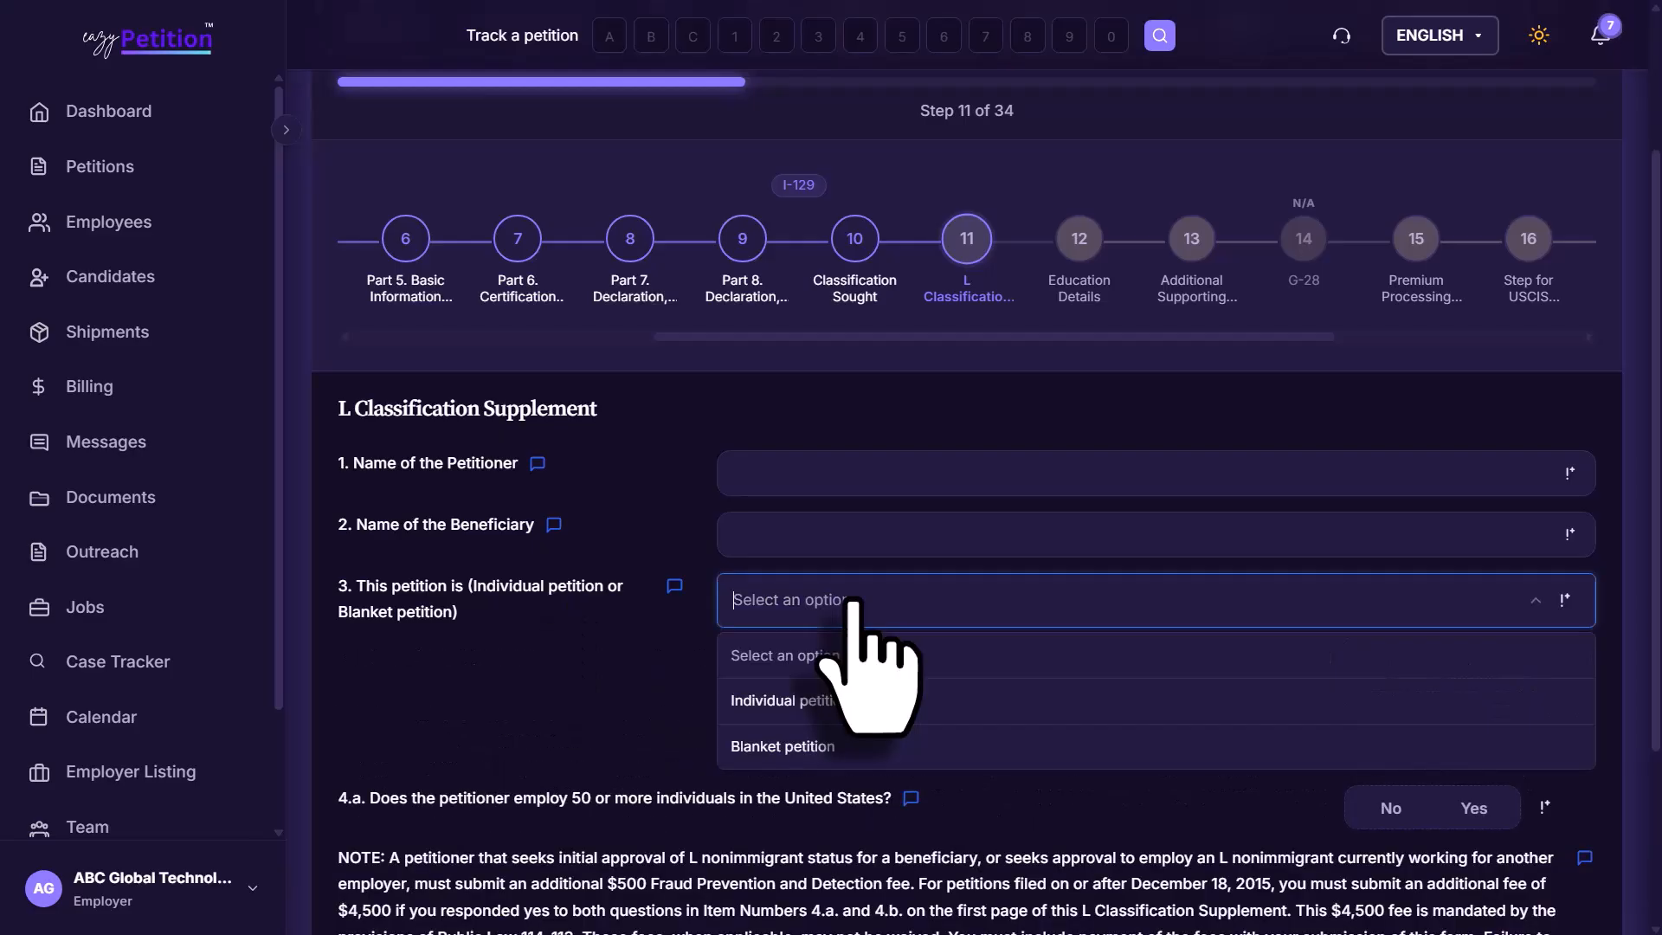
{"action": "left_click", "coordinate": [855, 719]}
{"action": "scroll", "coordinate": [857, 717], "scroll_direction": "down", "scroll_amount": 2}
{"action": "scroll", "coordinate": [855, 719], "scroll_direction": "down", "scroll_amount": 2}
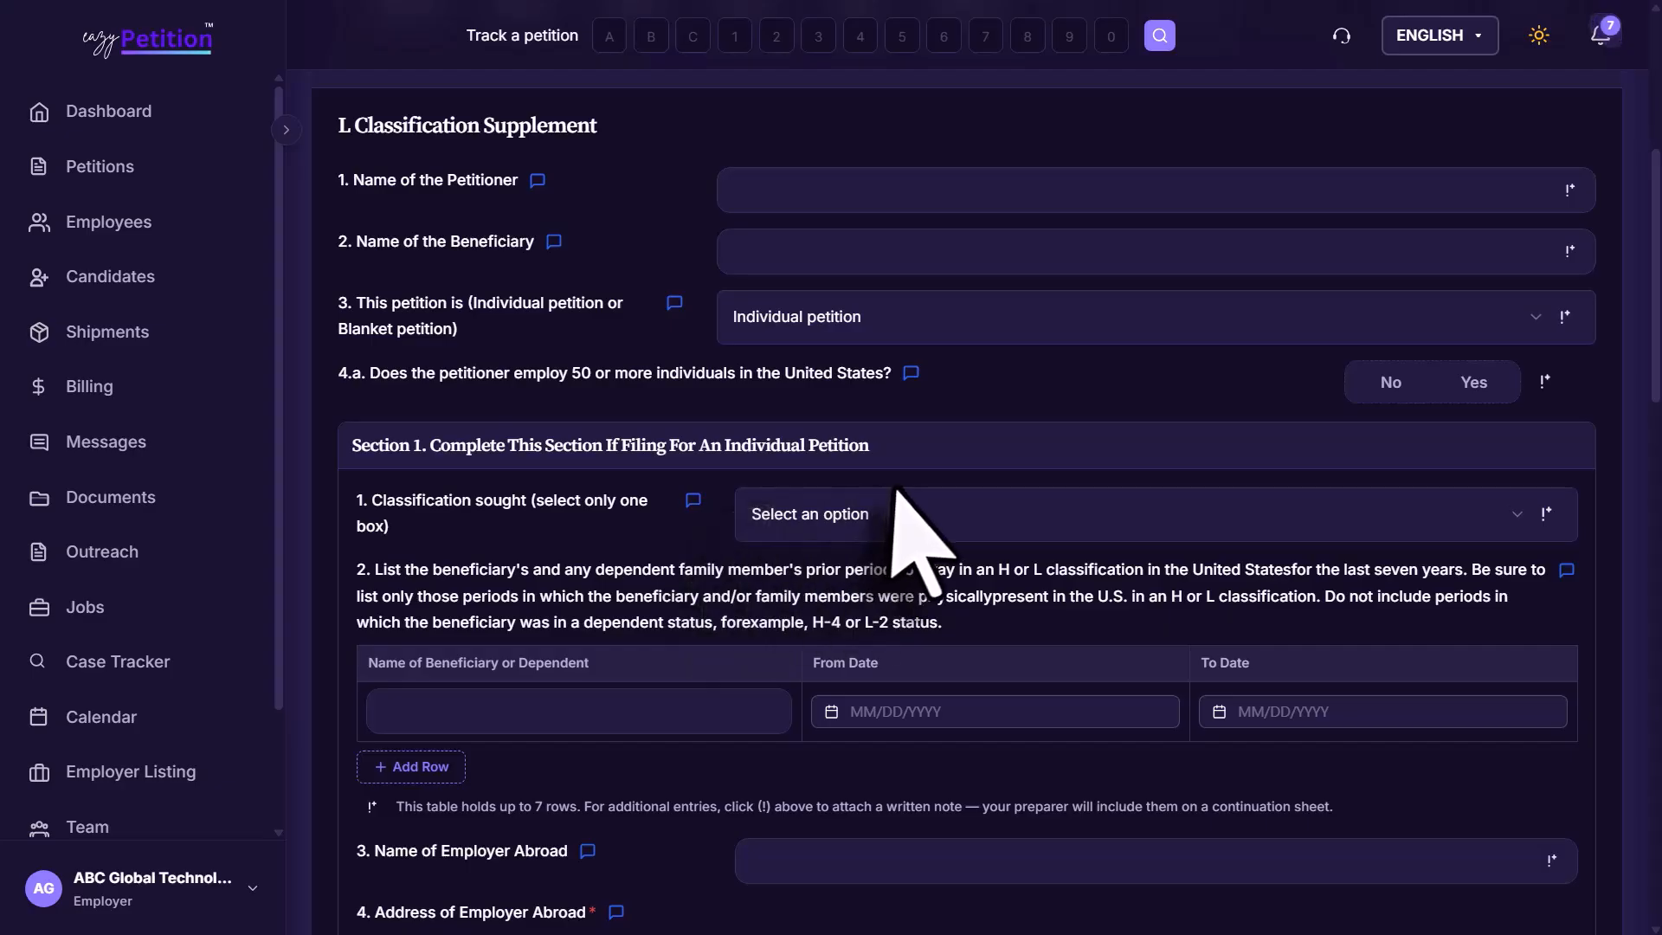
Look over the individual-petition fields and fee note in the L Classification Supplement, and proceed to Education Details.
{"action": "scroll", "coordinate": [900, 497], "scroll_direction": "down", "scroll_amount": 3}
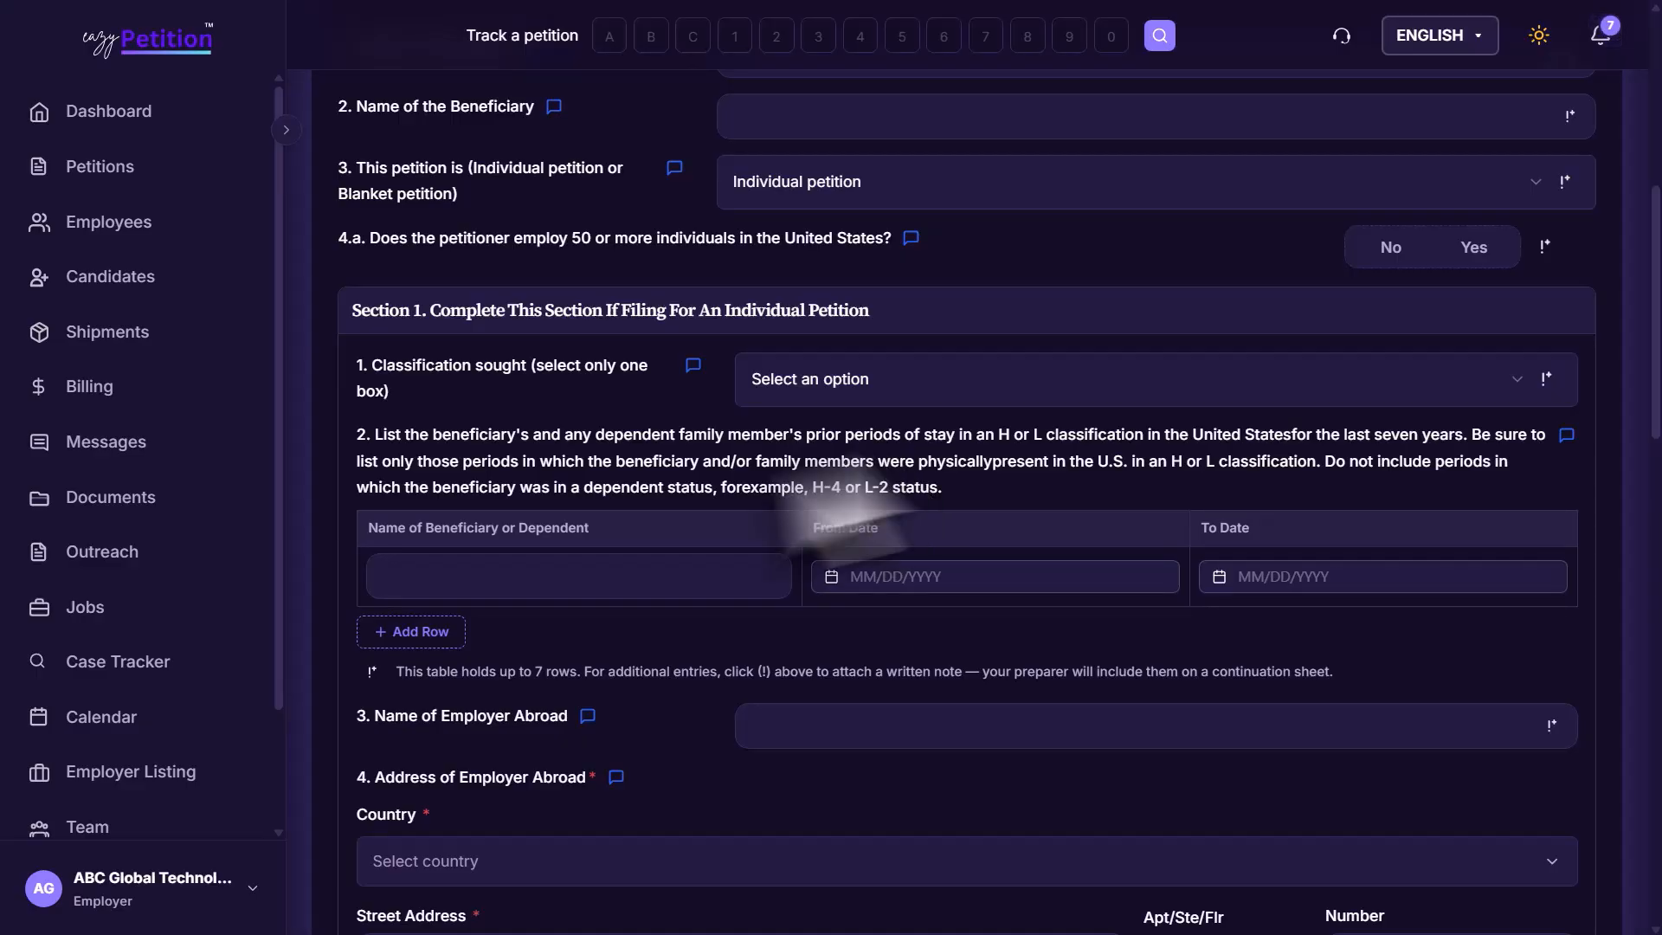
{"action": "scroll", "coordinate": [874, 621], "scroll_direction": "down", "scroll_amount": 2}
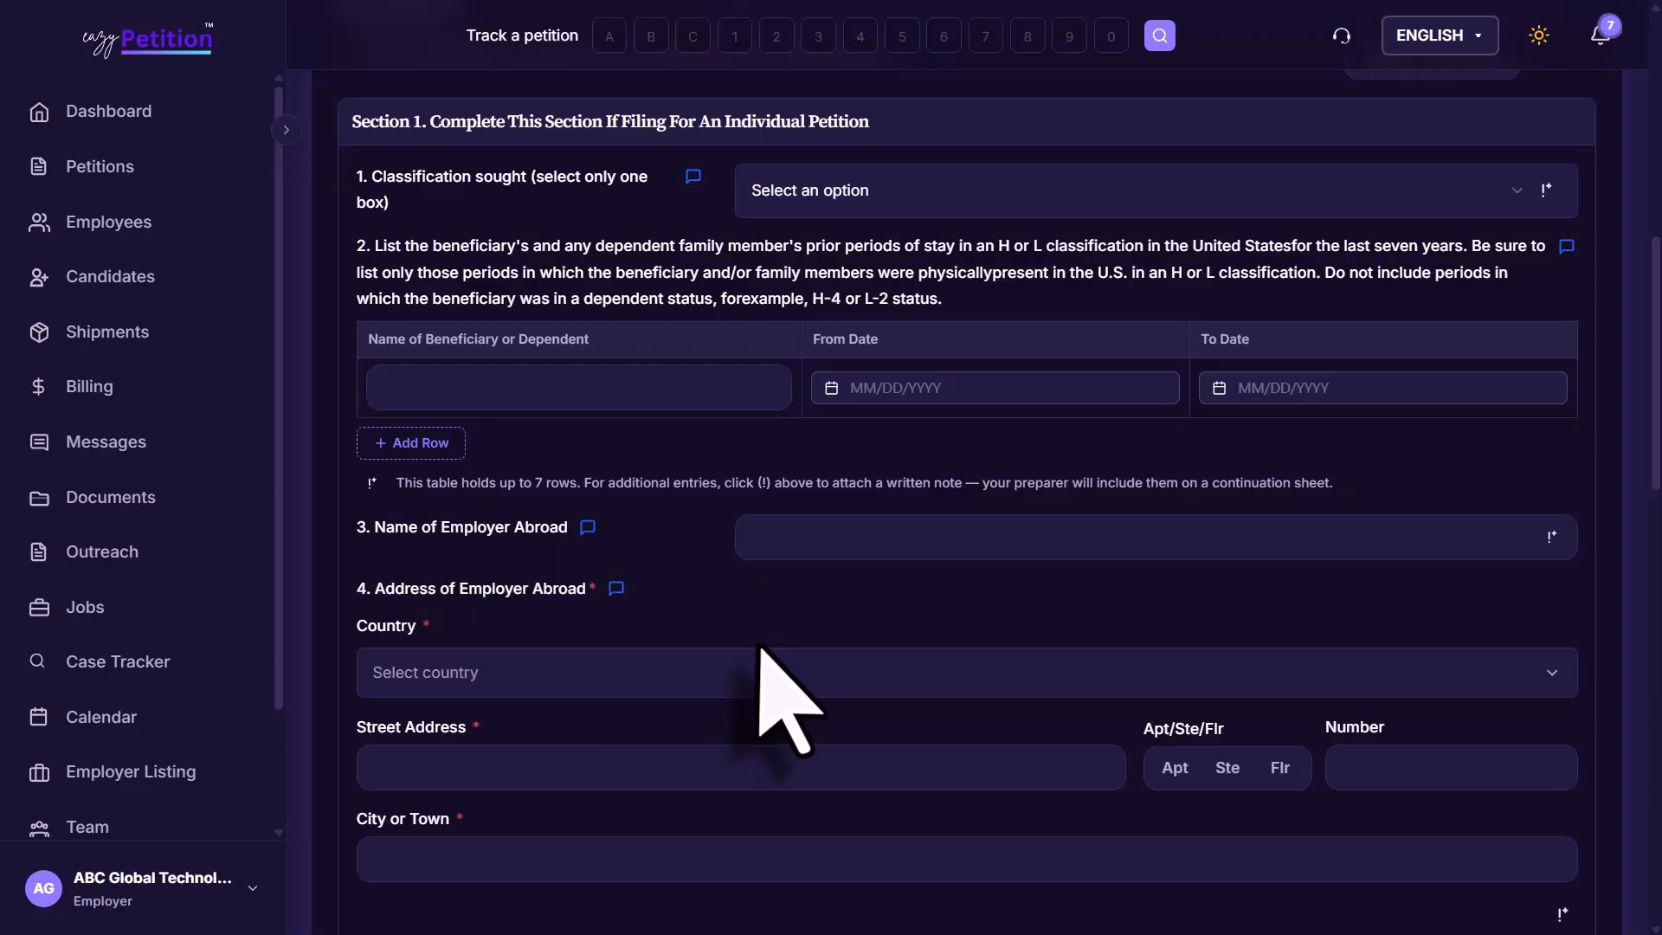
{"action": "scroll", "coordinate": [760, 648], "scroll_direction": "down", "scroll_amount": 5}
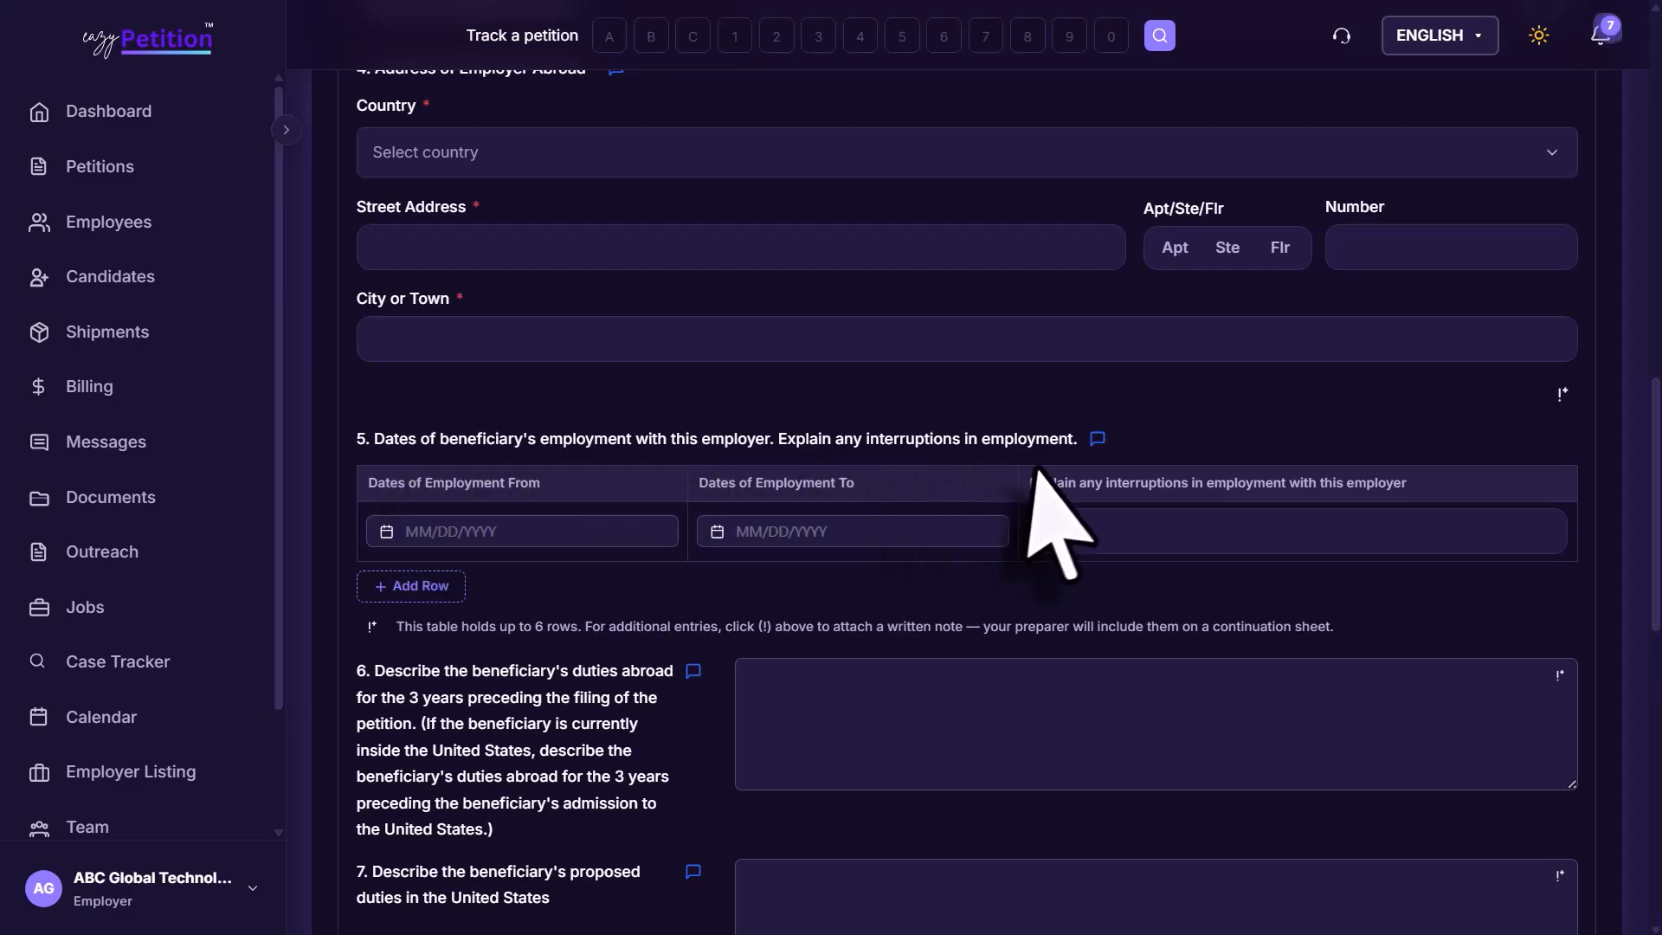
{"action": "scroll", "coordinate": [372, 499], "scroll_direction": "down", "scroll_amount": 2}
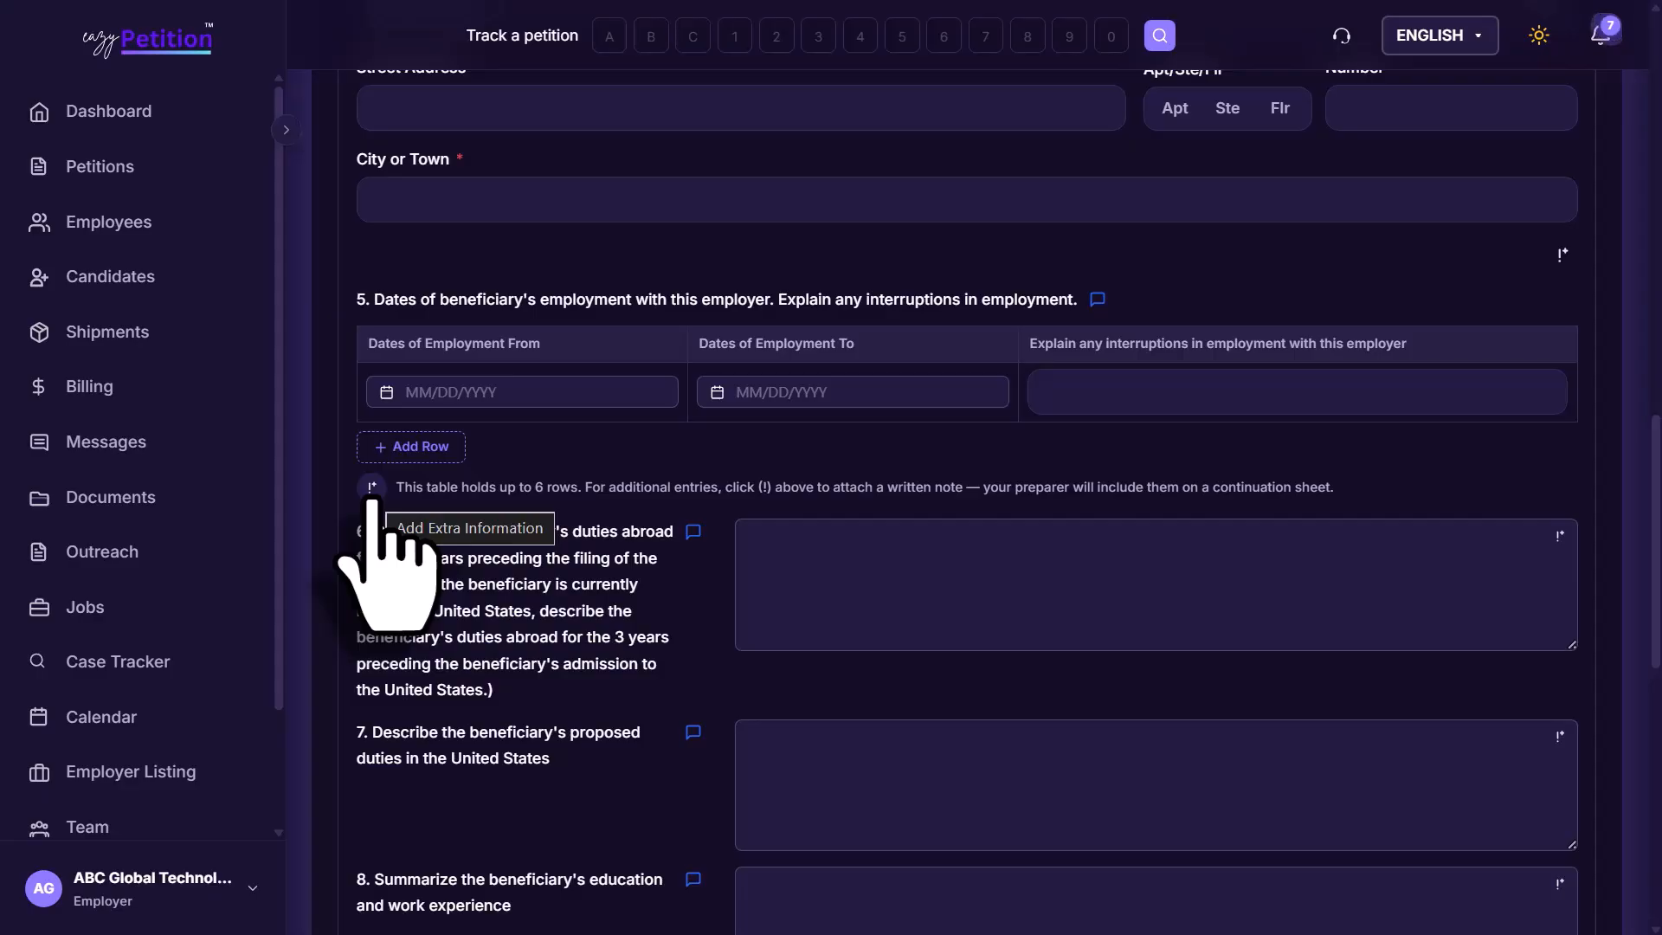
{"action": "scroll", "coordinate": [978, 630], "scroll_direction": "down", "scroll_amount": 2}
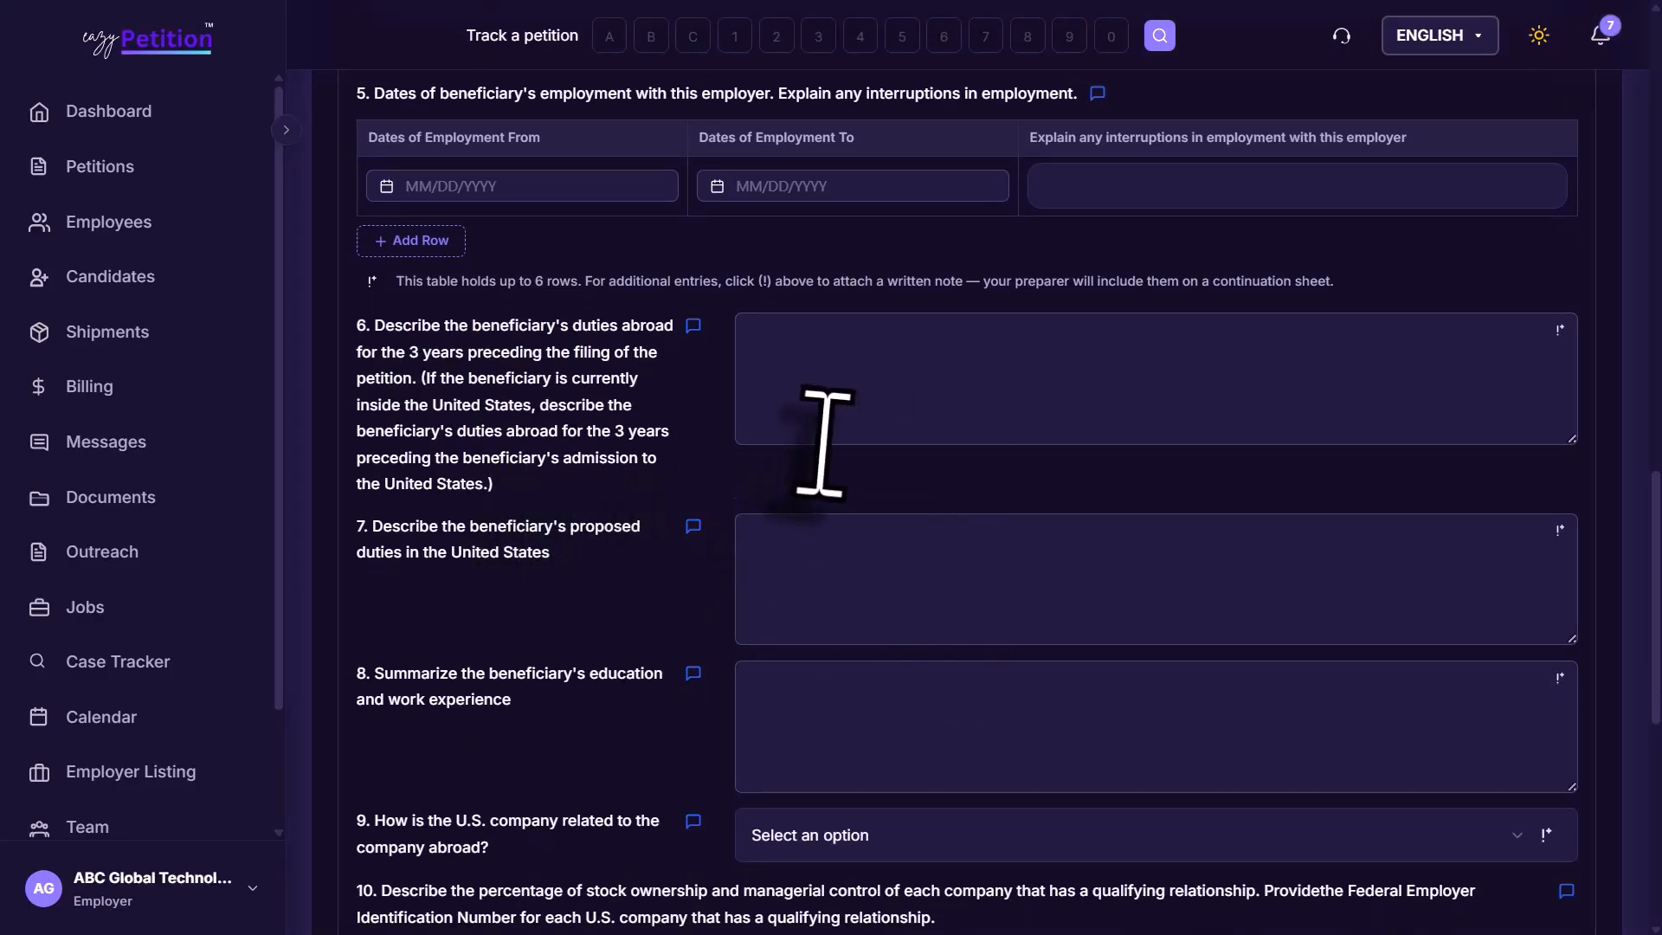
{"action": "scroll", "coordinate": [822, 442], "scroll_direction": "down", "scroll_amount": 5}
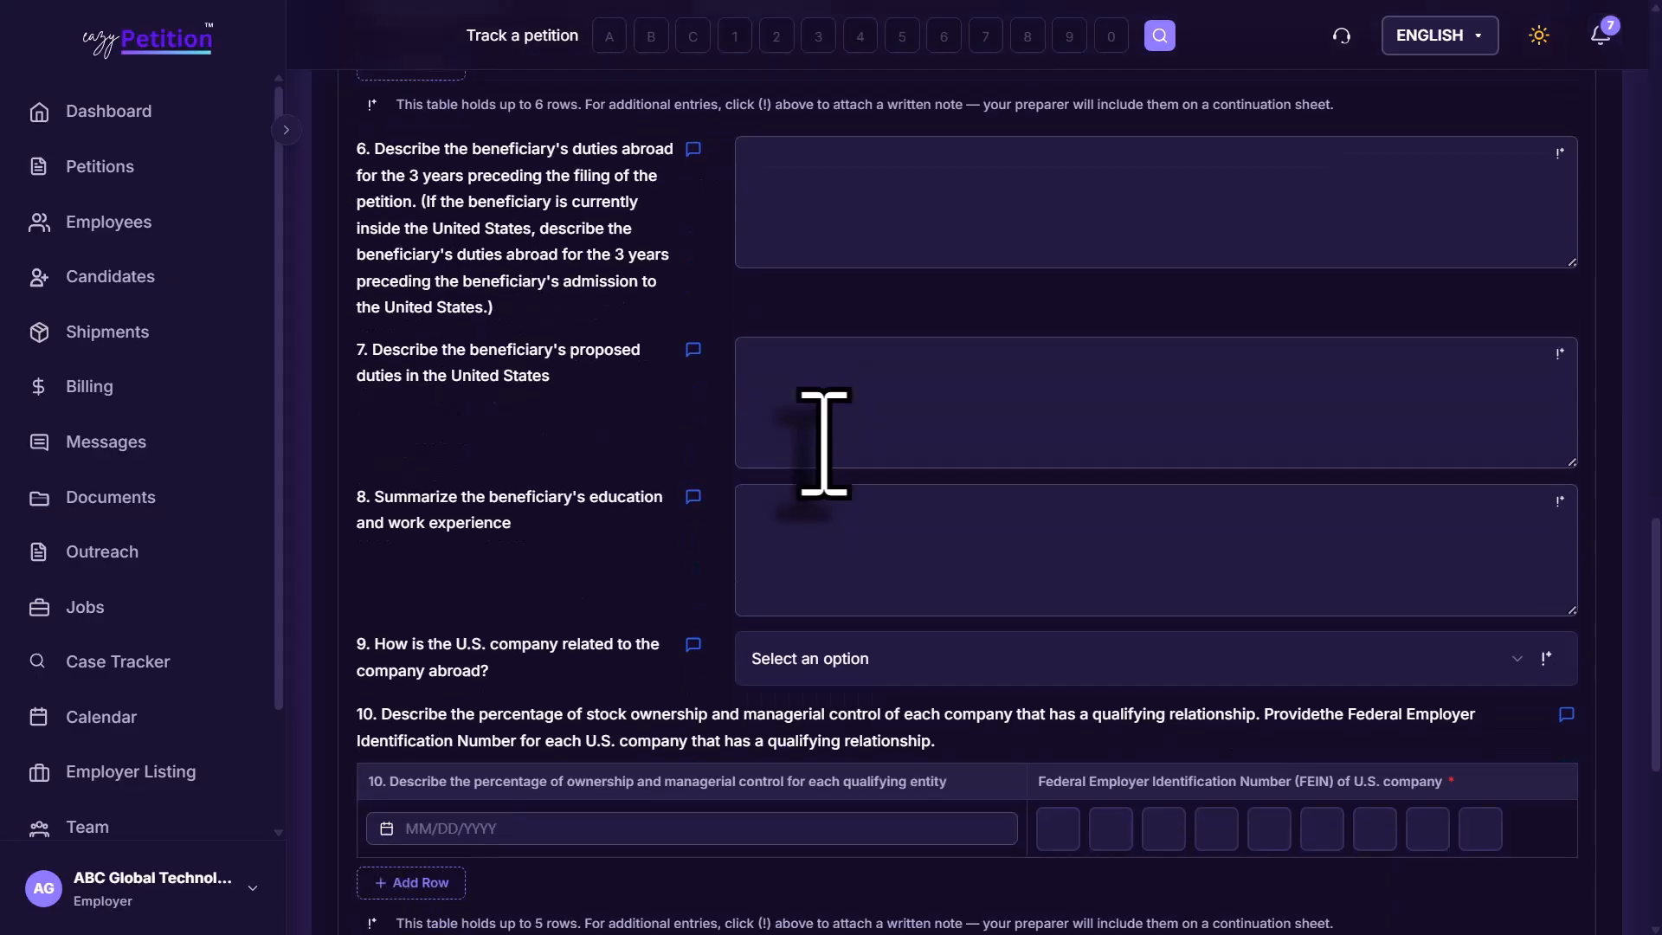
{"action": "scroll", "coordinate": [824, 444], "scroll_direction": "down", "scroll_amount": 3}
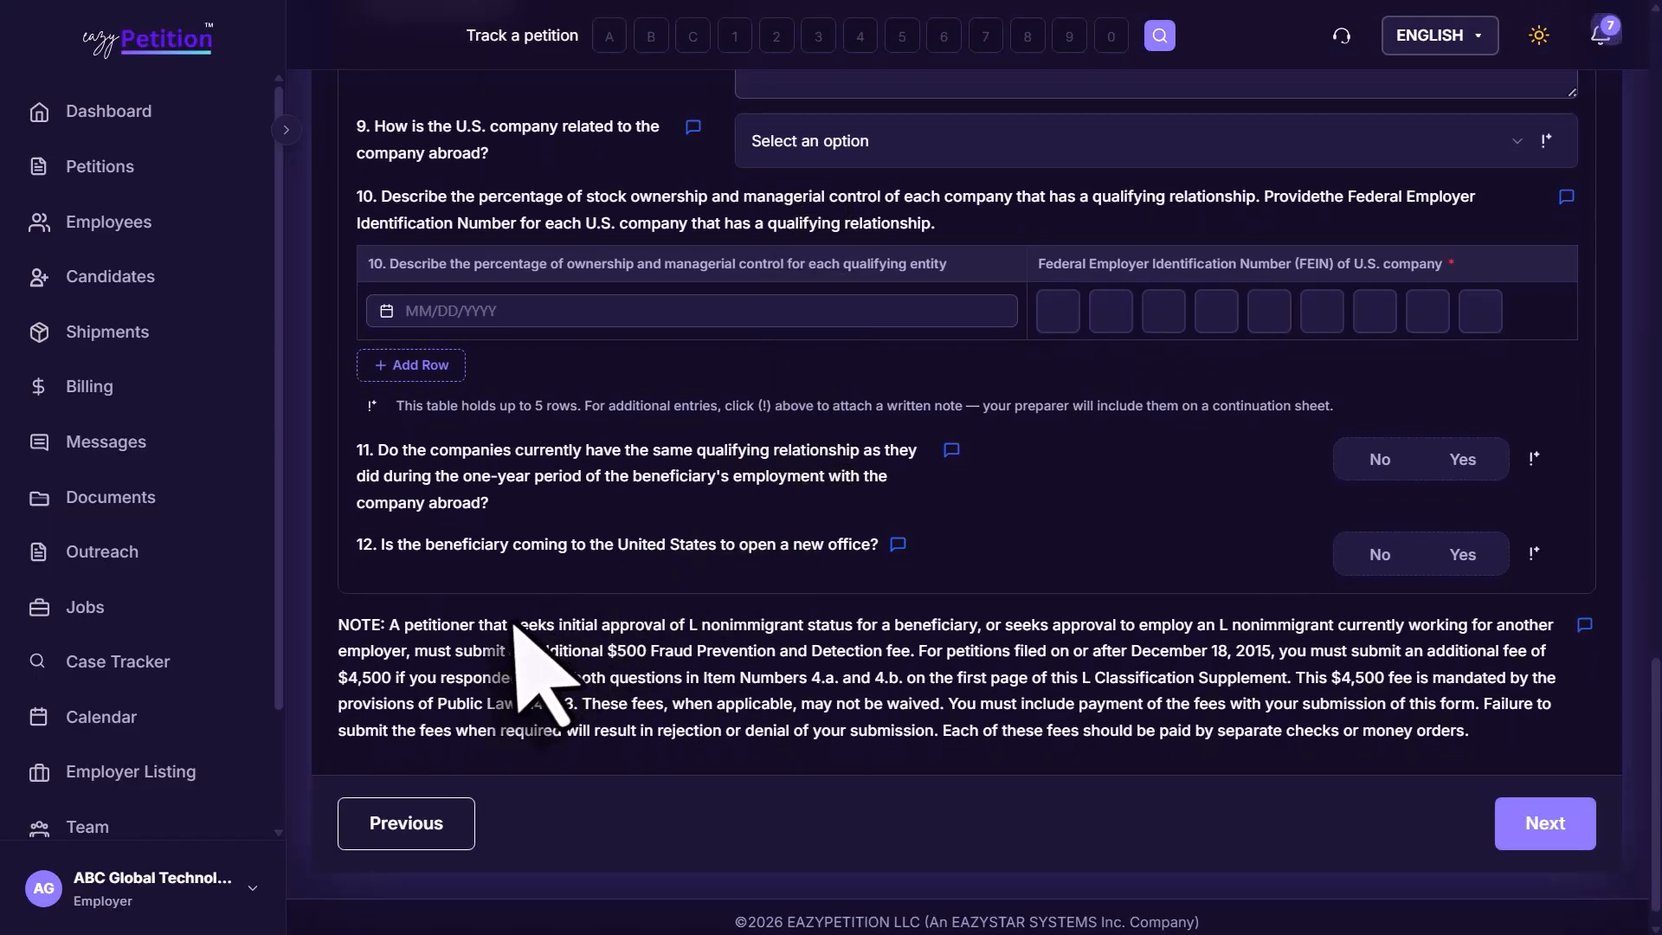
{"action": "left_click", "coordinate": [1541, 824]}
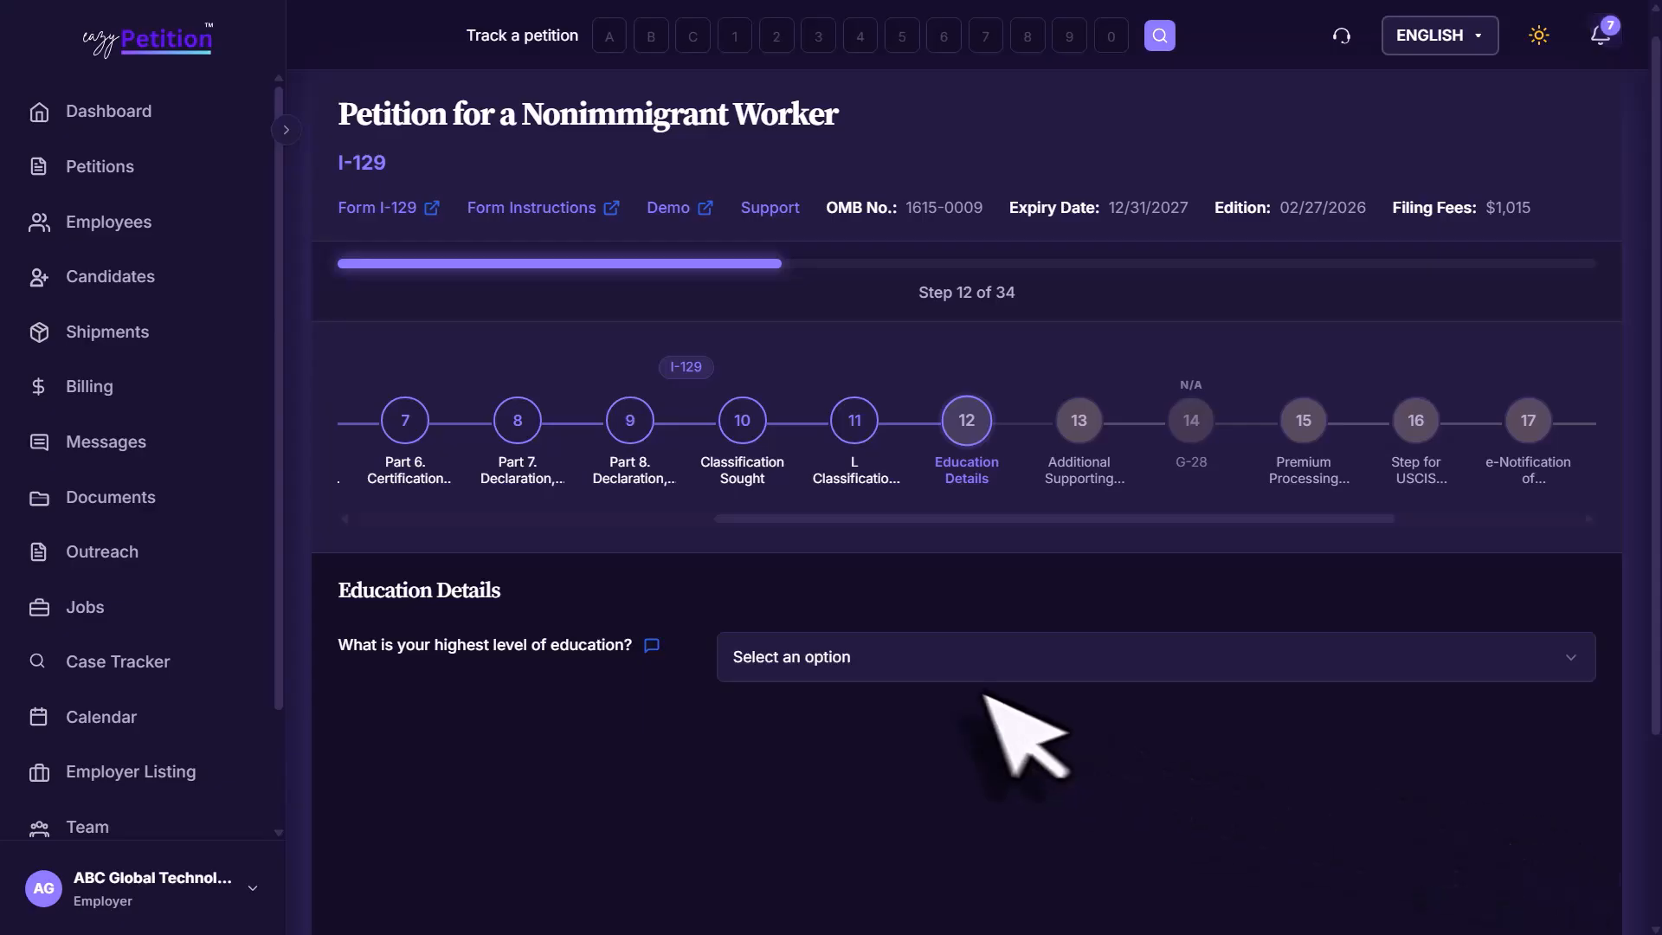
Set the highest level of education to Bachelor's degree, look over its document upload section, and proceed to Additional Supporting Documents.
{"action": "scroll", "coordinate": [973, 692], "scroll_direction": "down", "scroll_amount": 2}
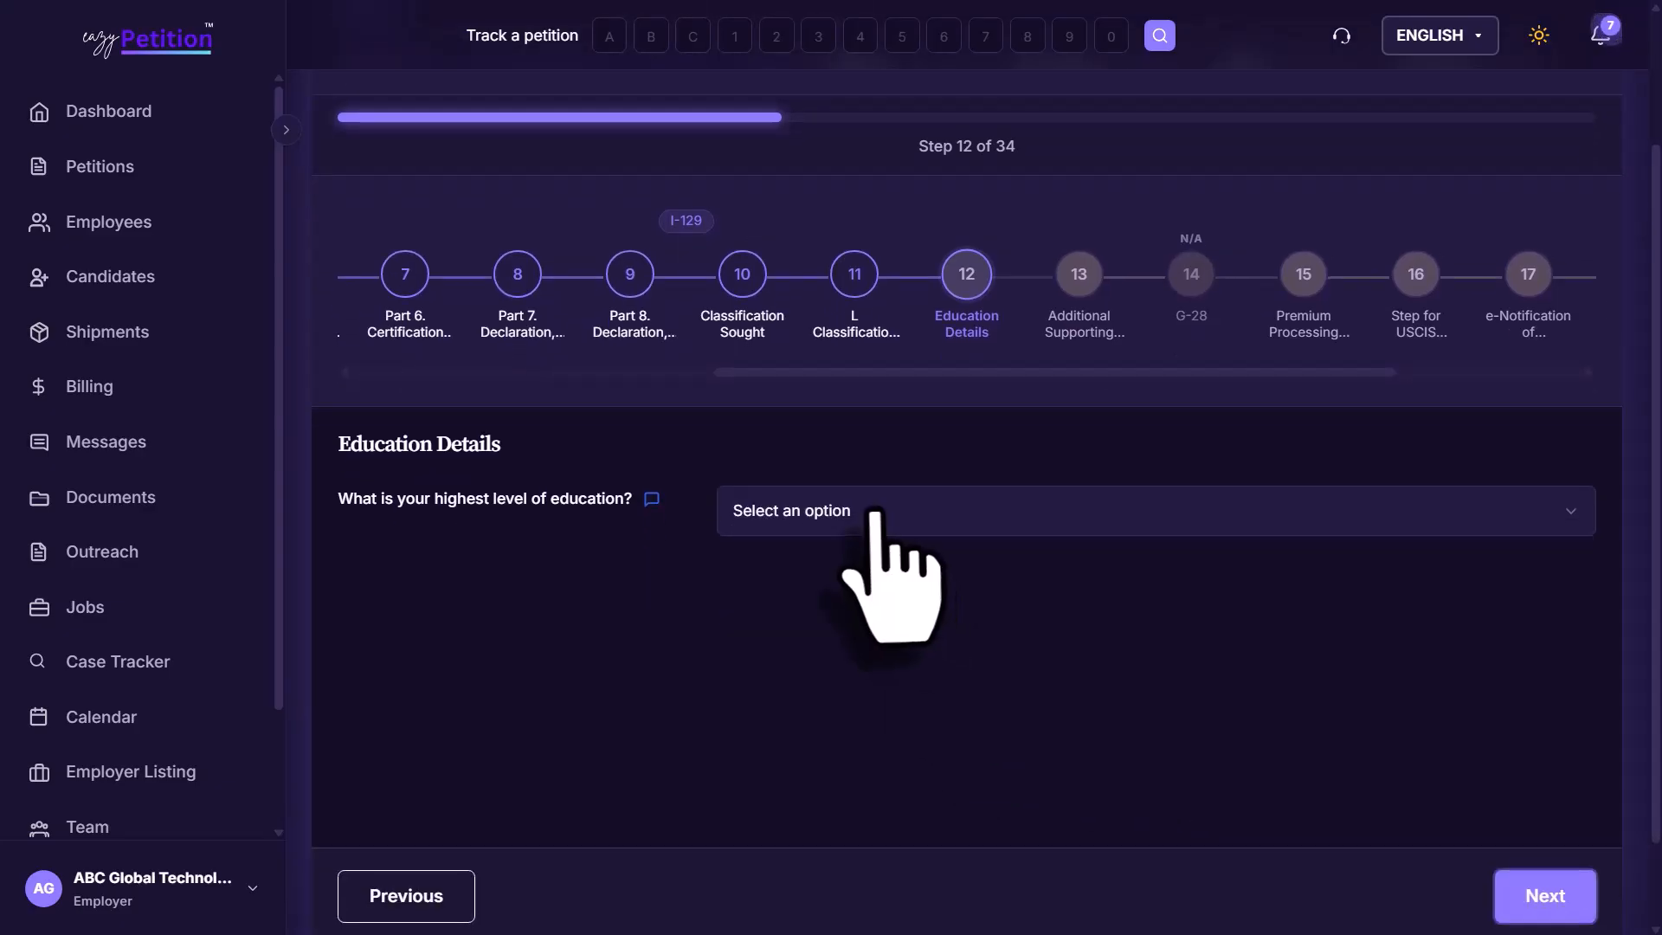
{"action": "left_click", "coordinate": [876, 515]}
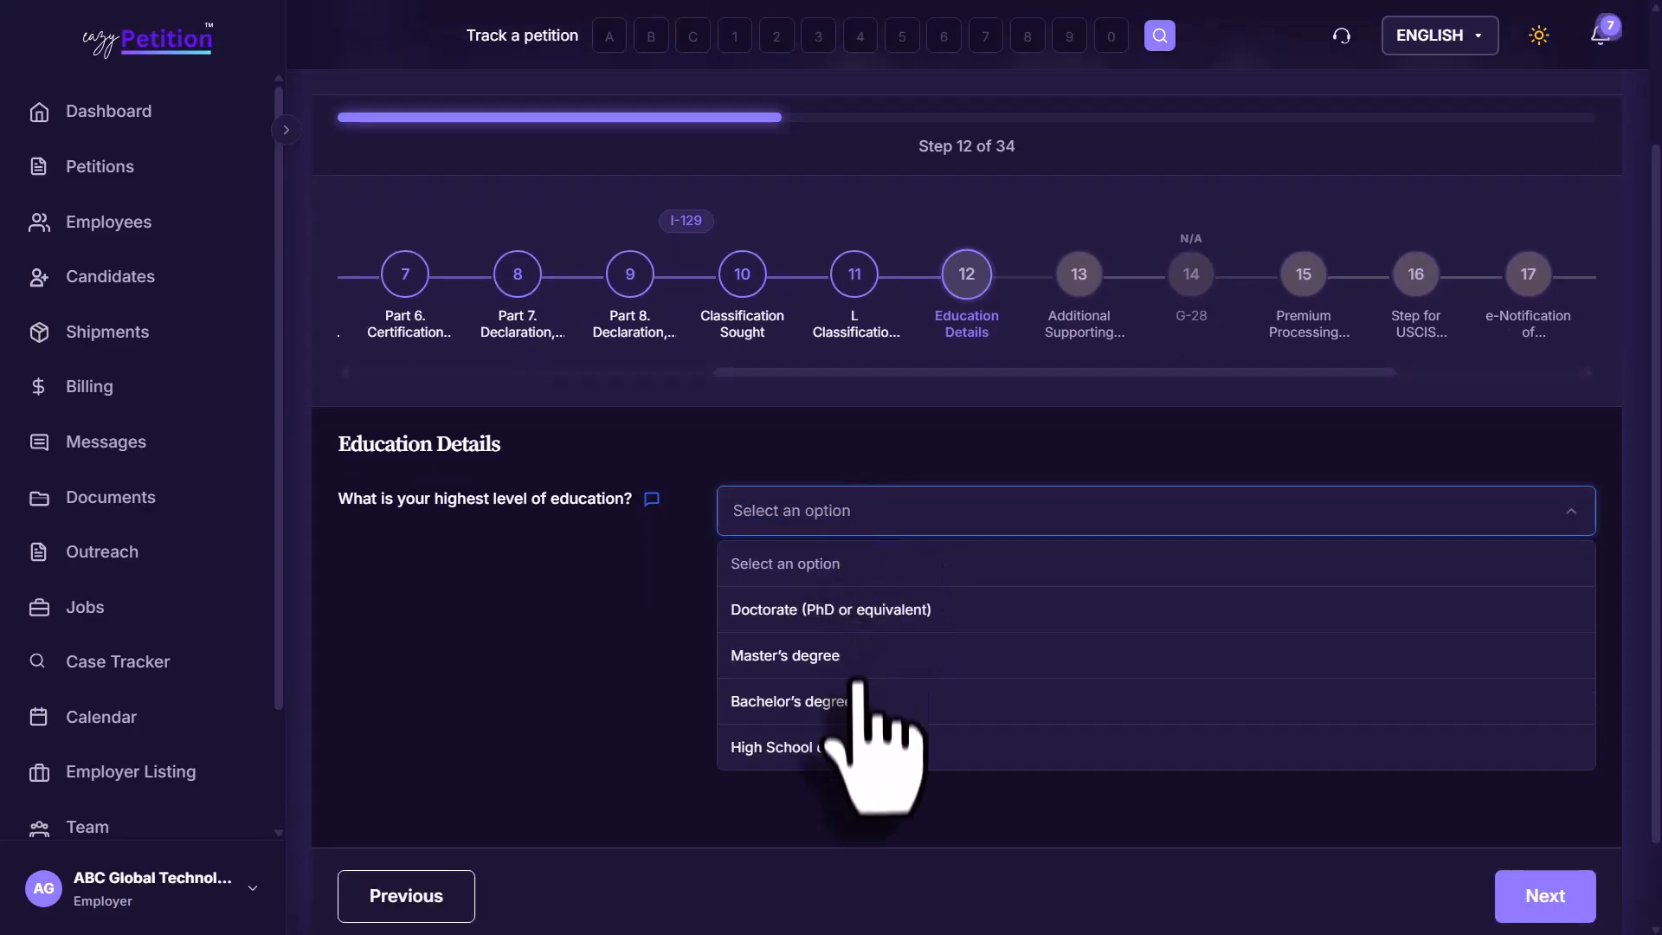
{"action": "left_click", "coordinate": [850, 711]}
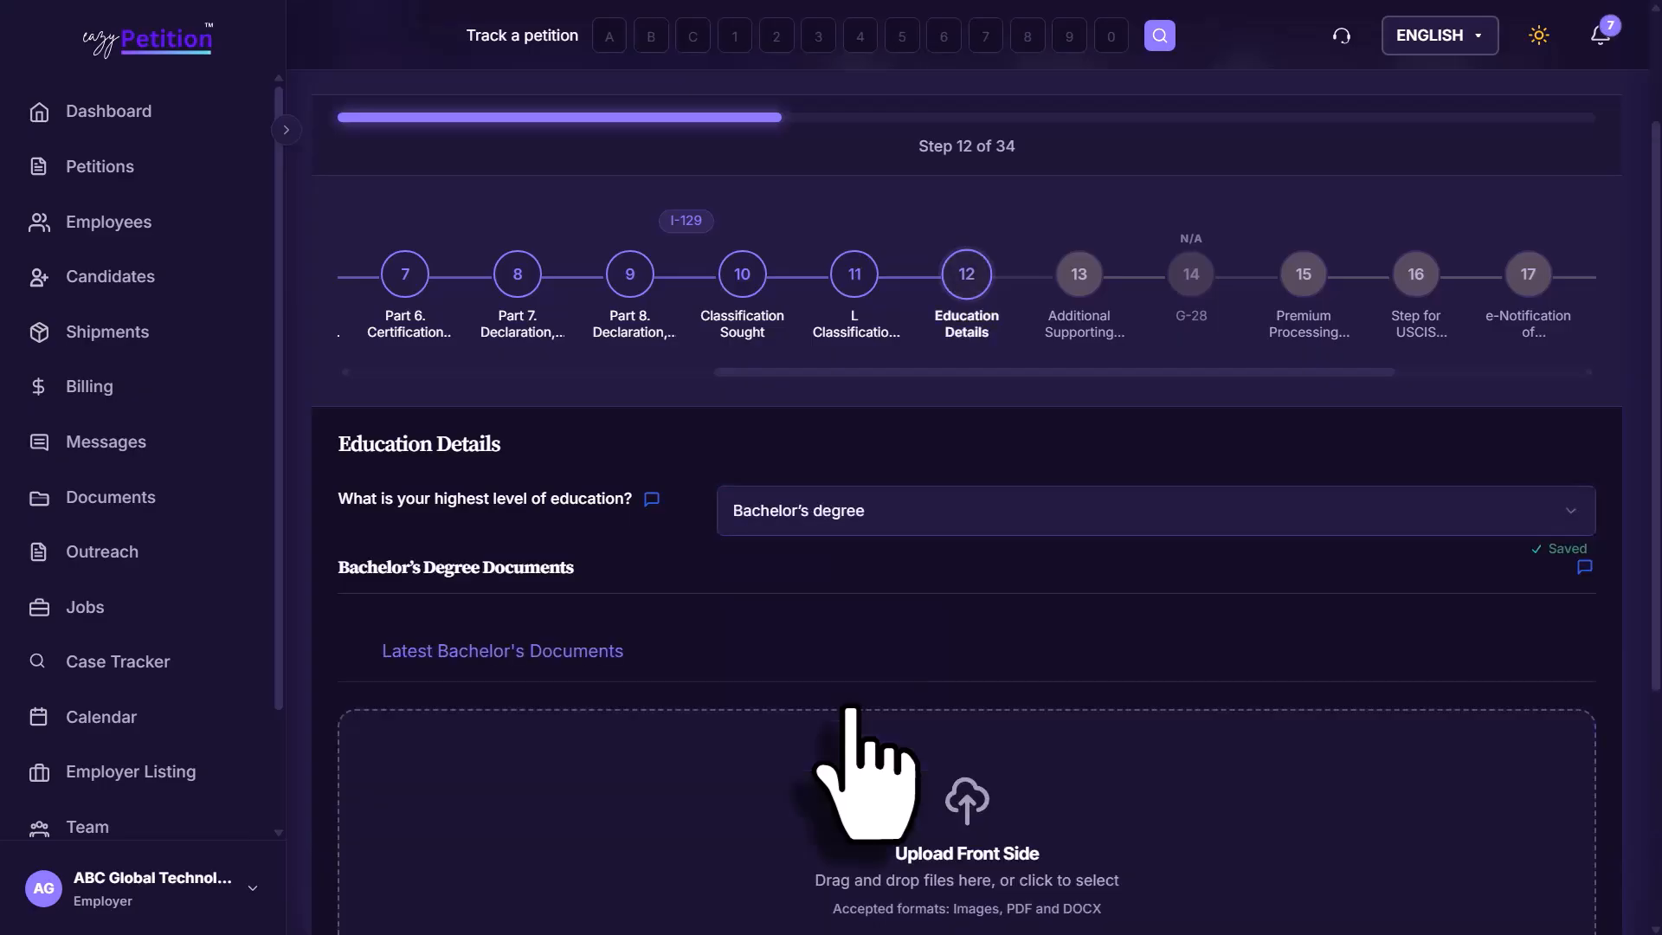
{"action": "scroll", "coordinate": [851, 711], "scroll_direction": "down", "scroll_amount": 3}
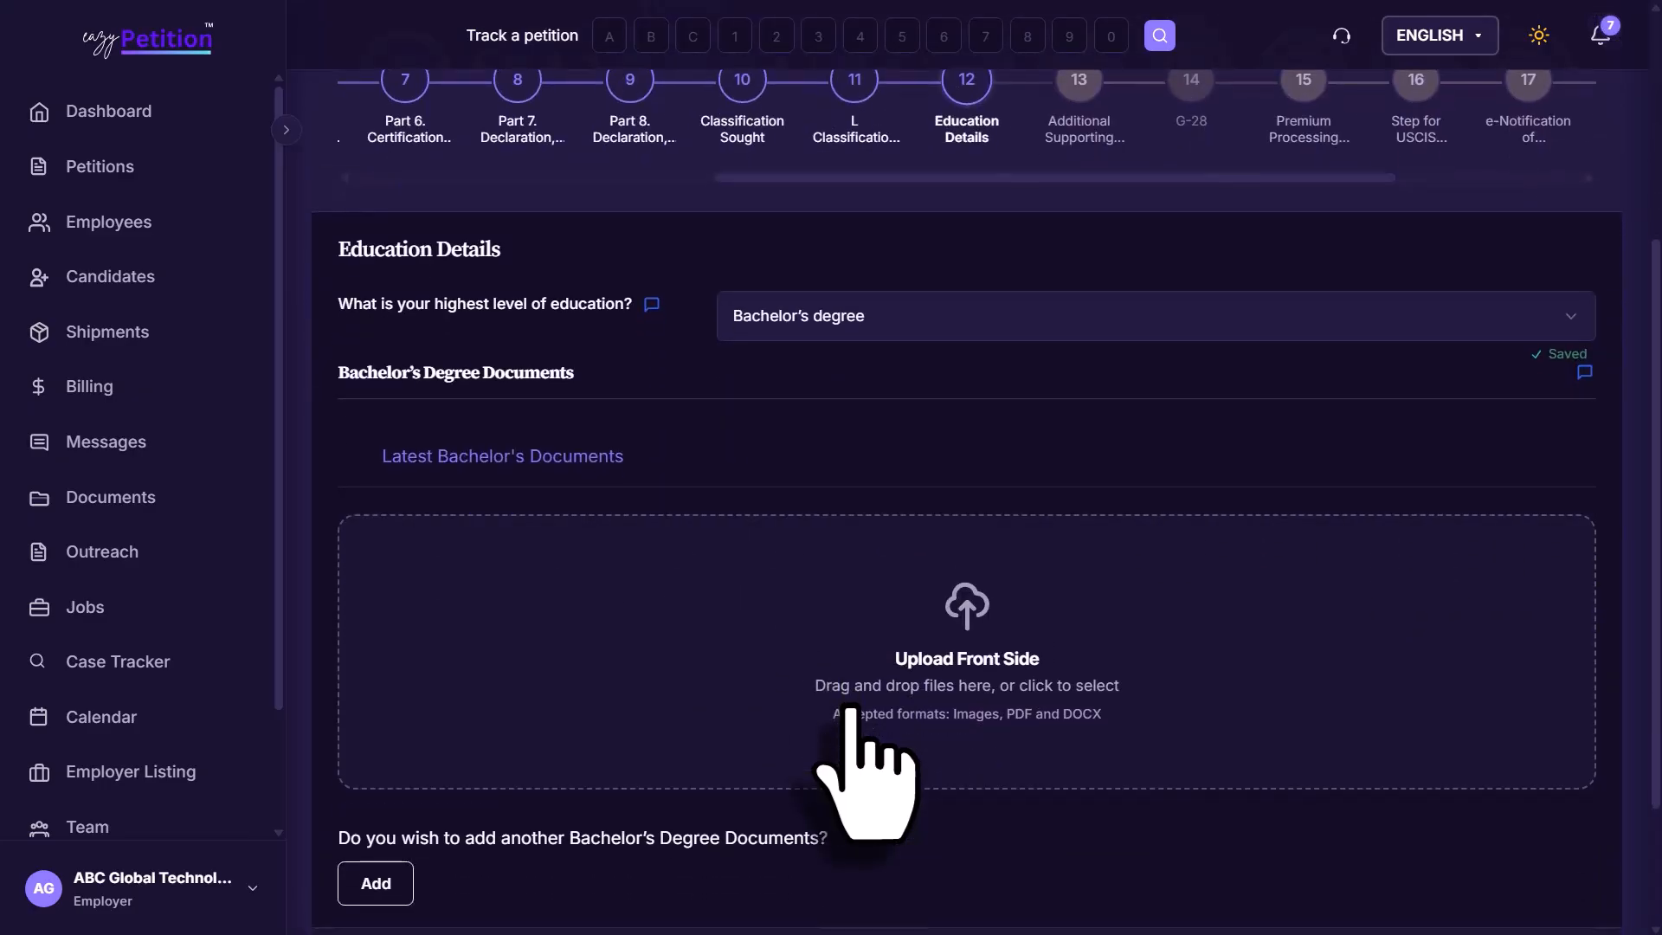
{"action": "scroll", "coordinate": [851, 708], "scroll_direction": "down", "scroll_amount": 2}
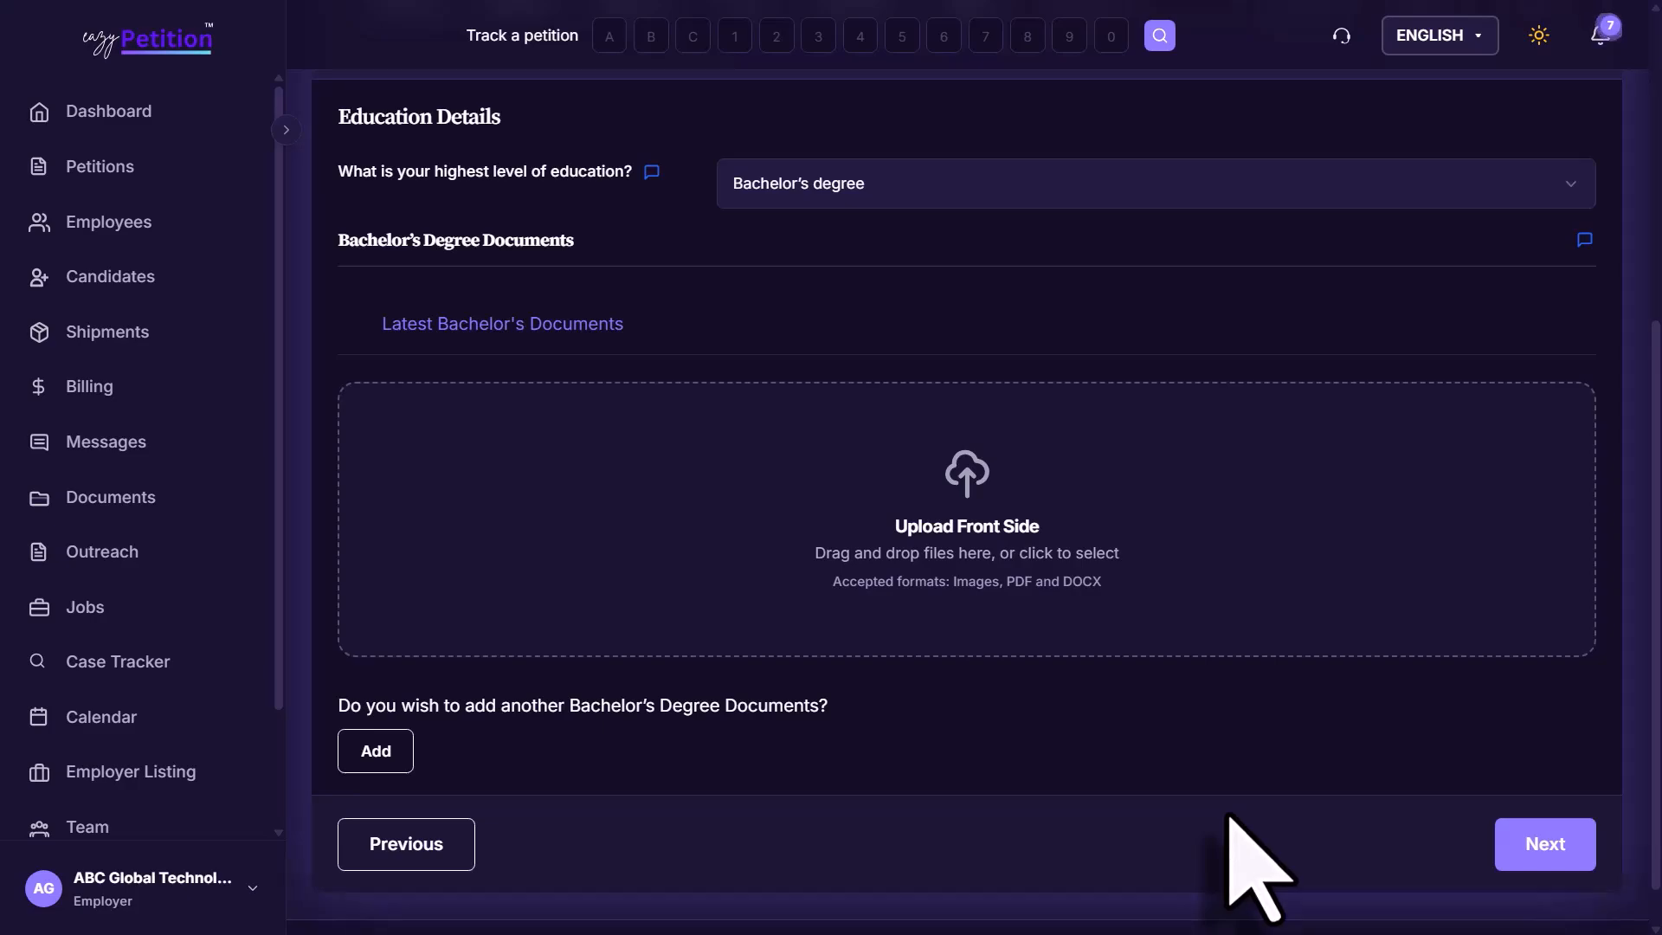
{"action": "left_click", "coordinate": [1584, 847]}
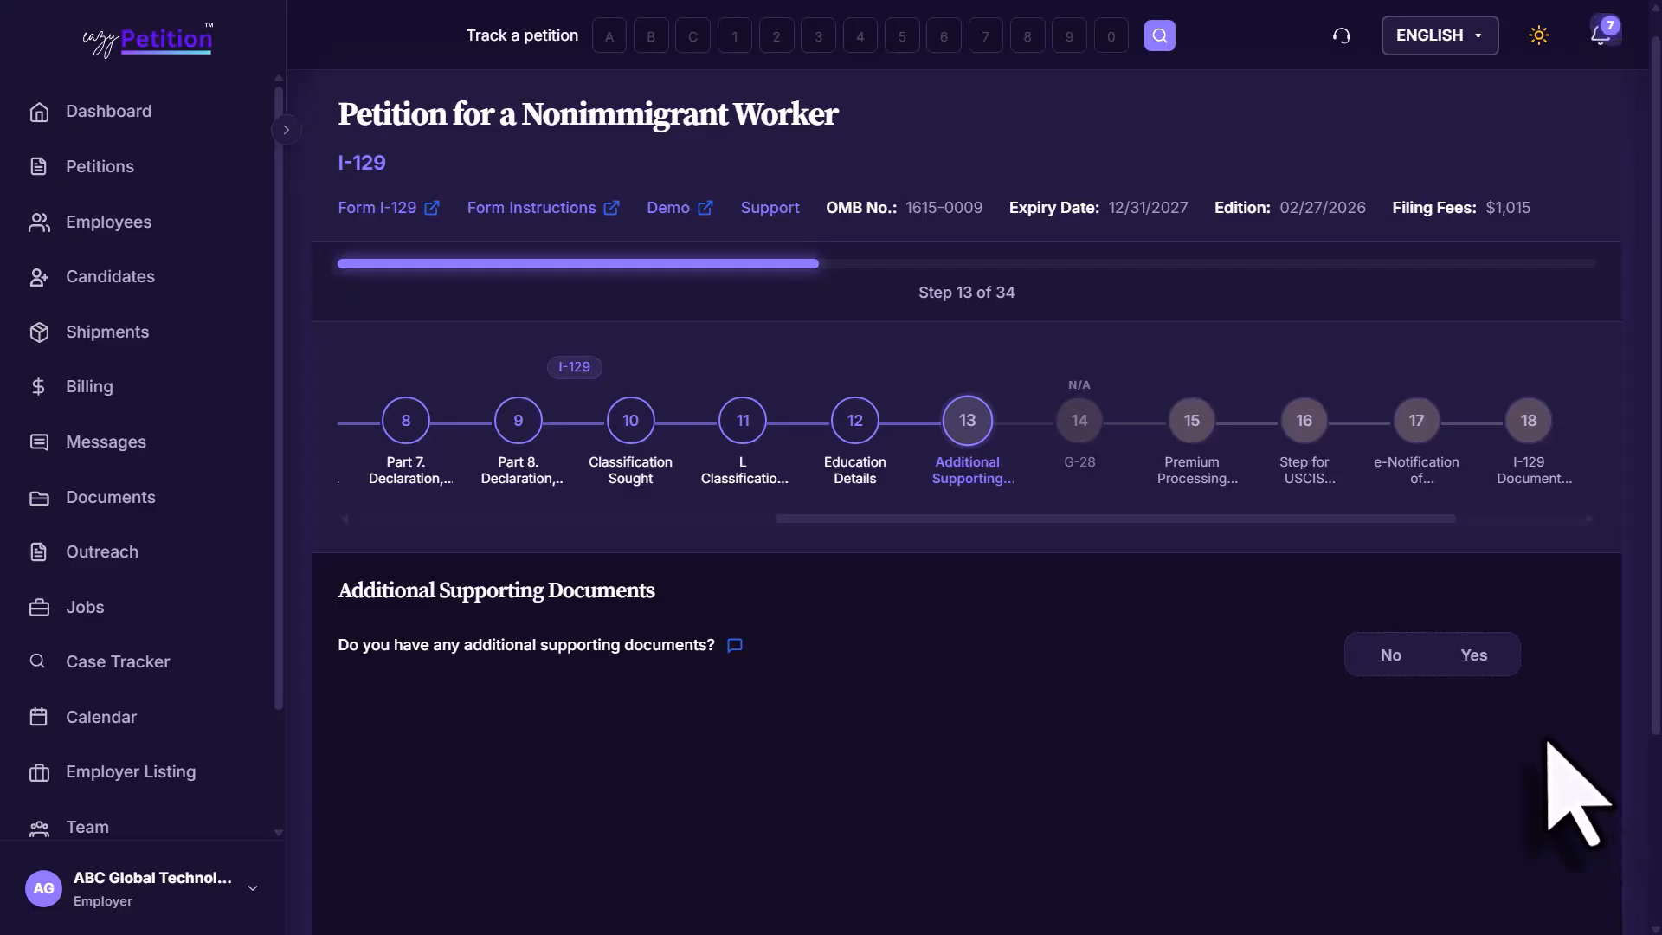
Answer Yes to having additional supporting documents, and proceed to Premium Processing Service.
{"action": "left_click", "coordinate": [1474, 654]}
{"action": "scroll", "coordinate": [1150, 779], "scroll_direction": "down", "scroll_amount": 5}
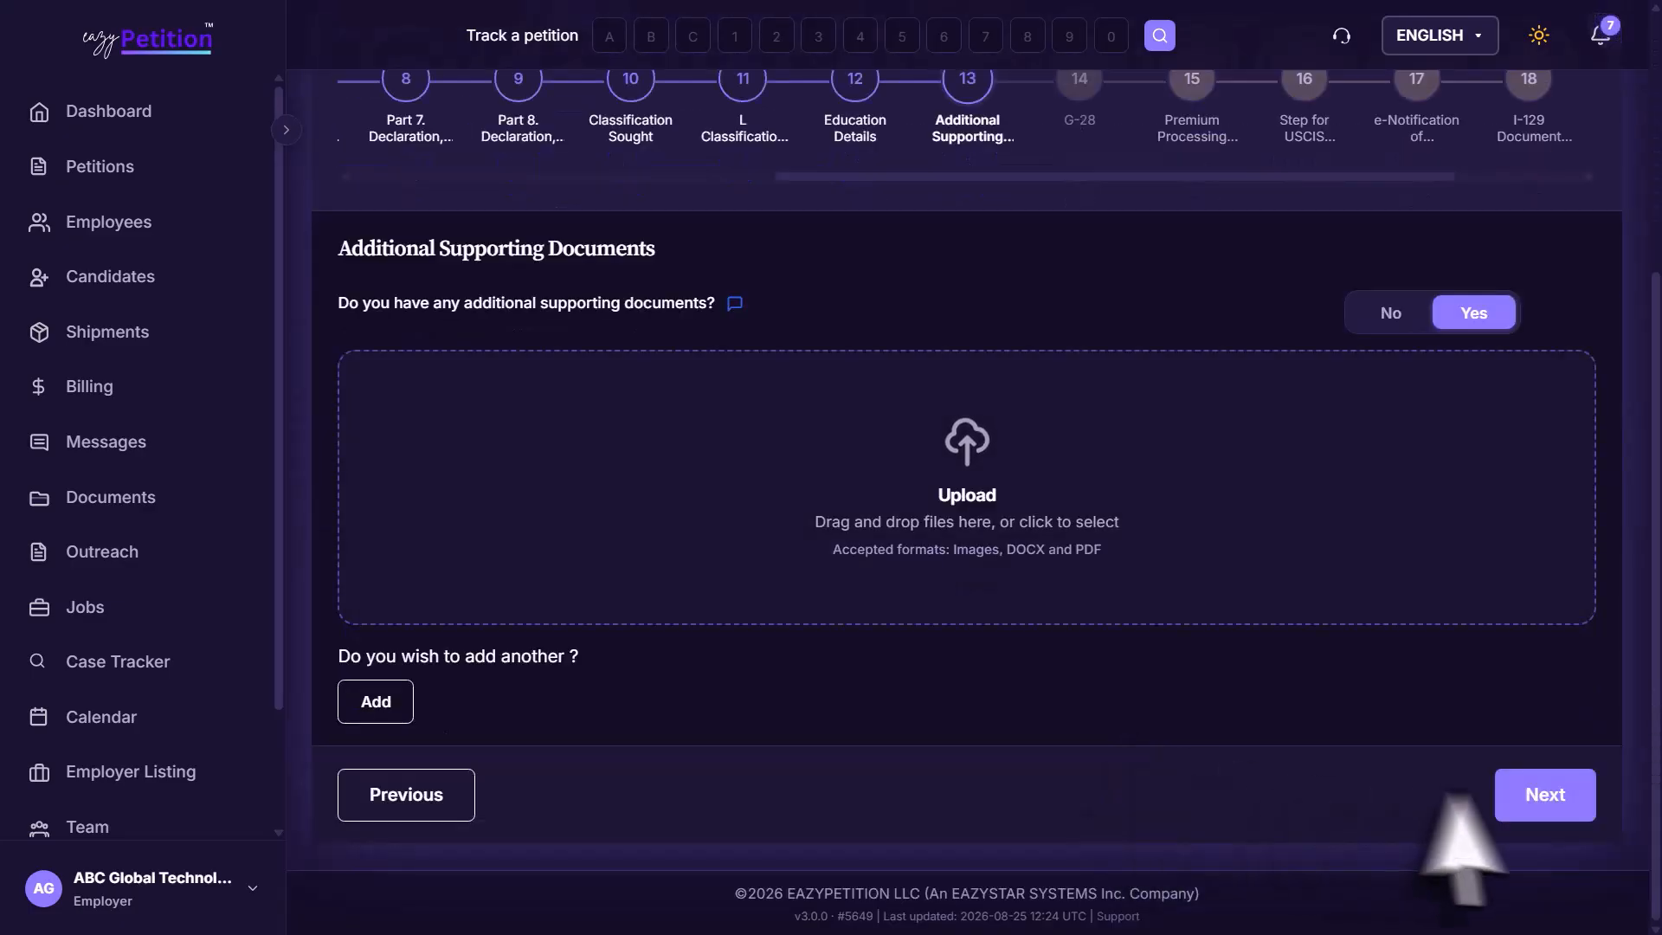
{"action": "left_click", "coordinate": [1525, 789]}
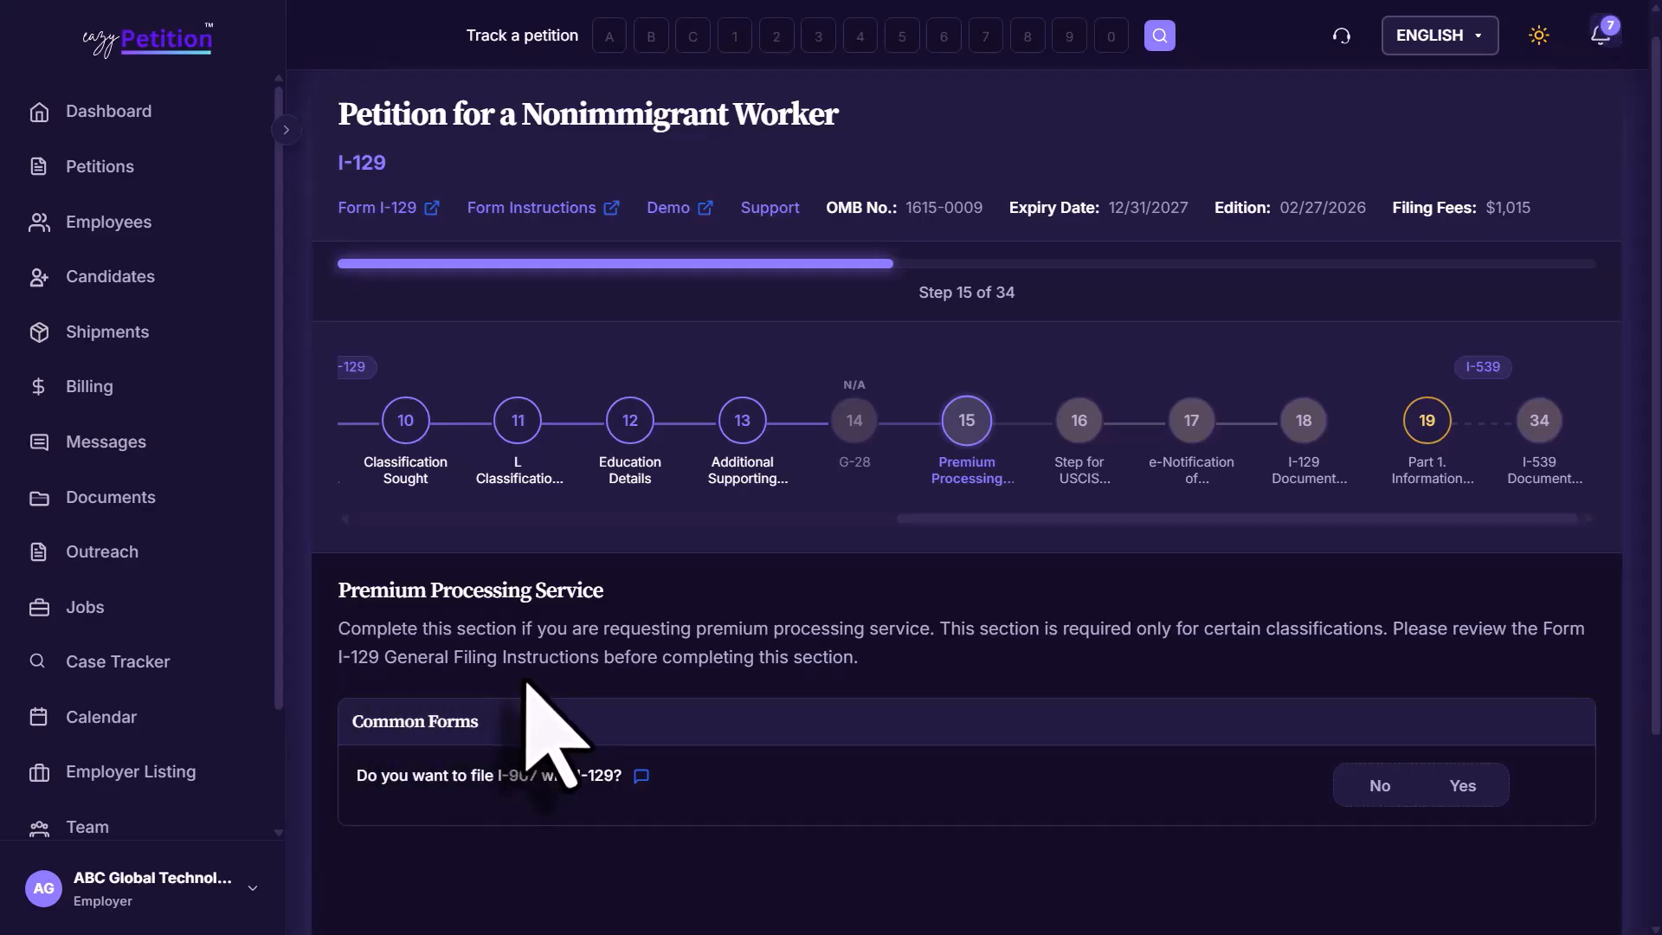
Answer Yes to filing I-907 with I-129, and proceed to the USCIS payment step.
{"action": "scroll", "coordinate": [812, 769], "scroll_direction": "down", "scroll_amount": 2}
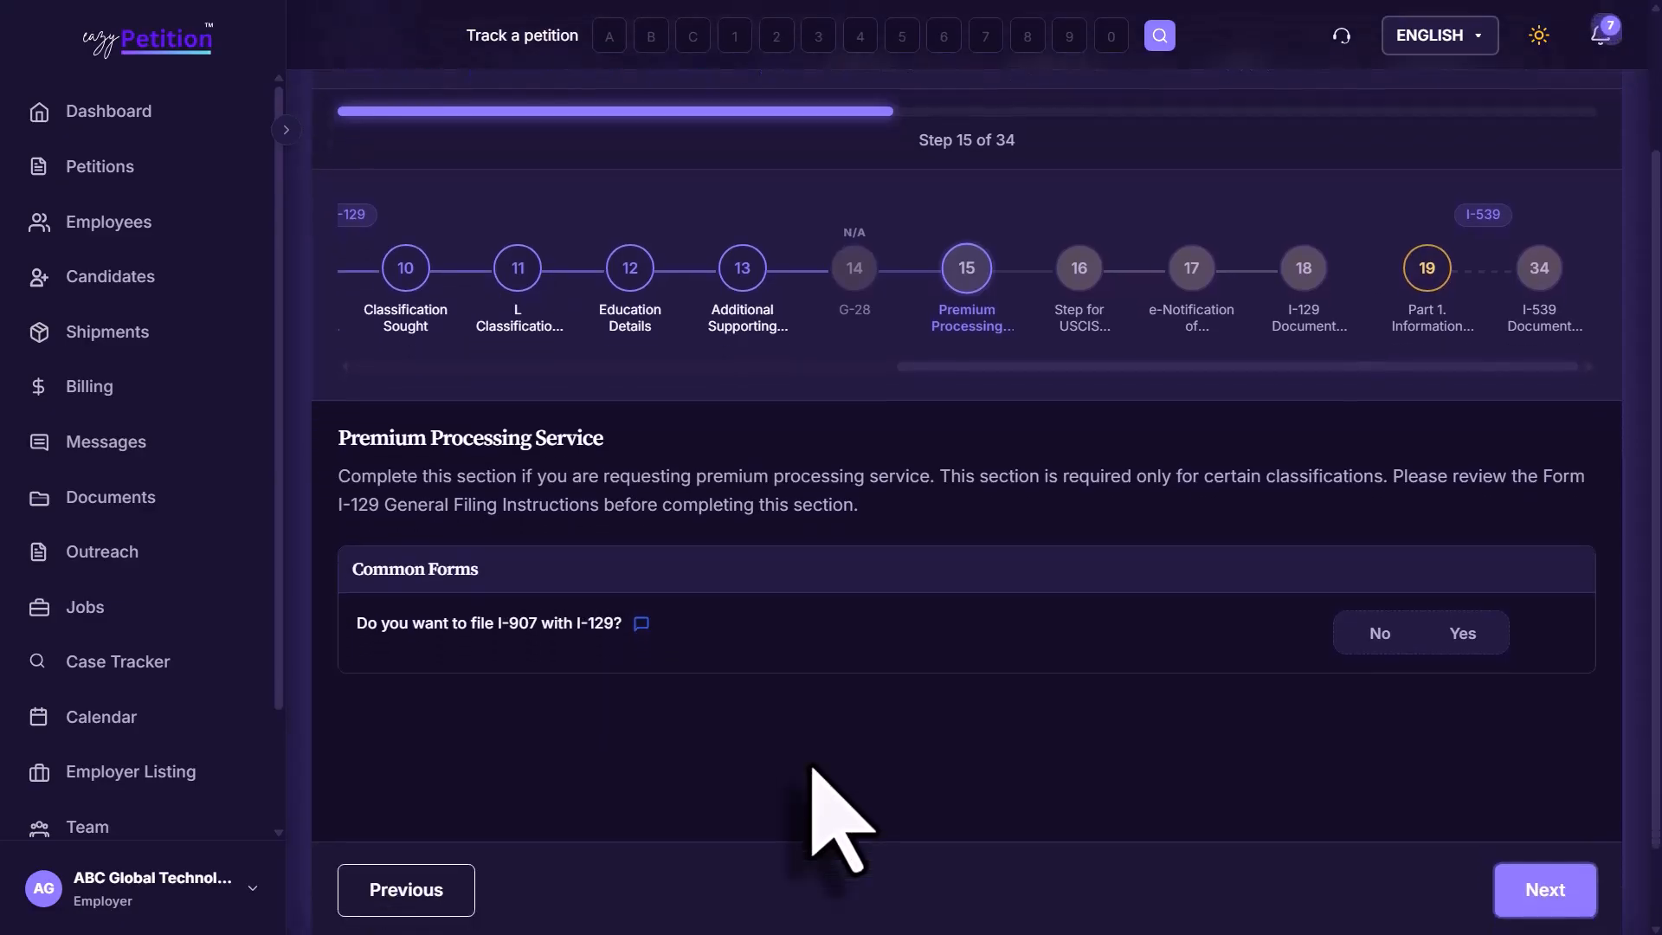
{"action": "left_click", "coordinate": [1462, 590]}
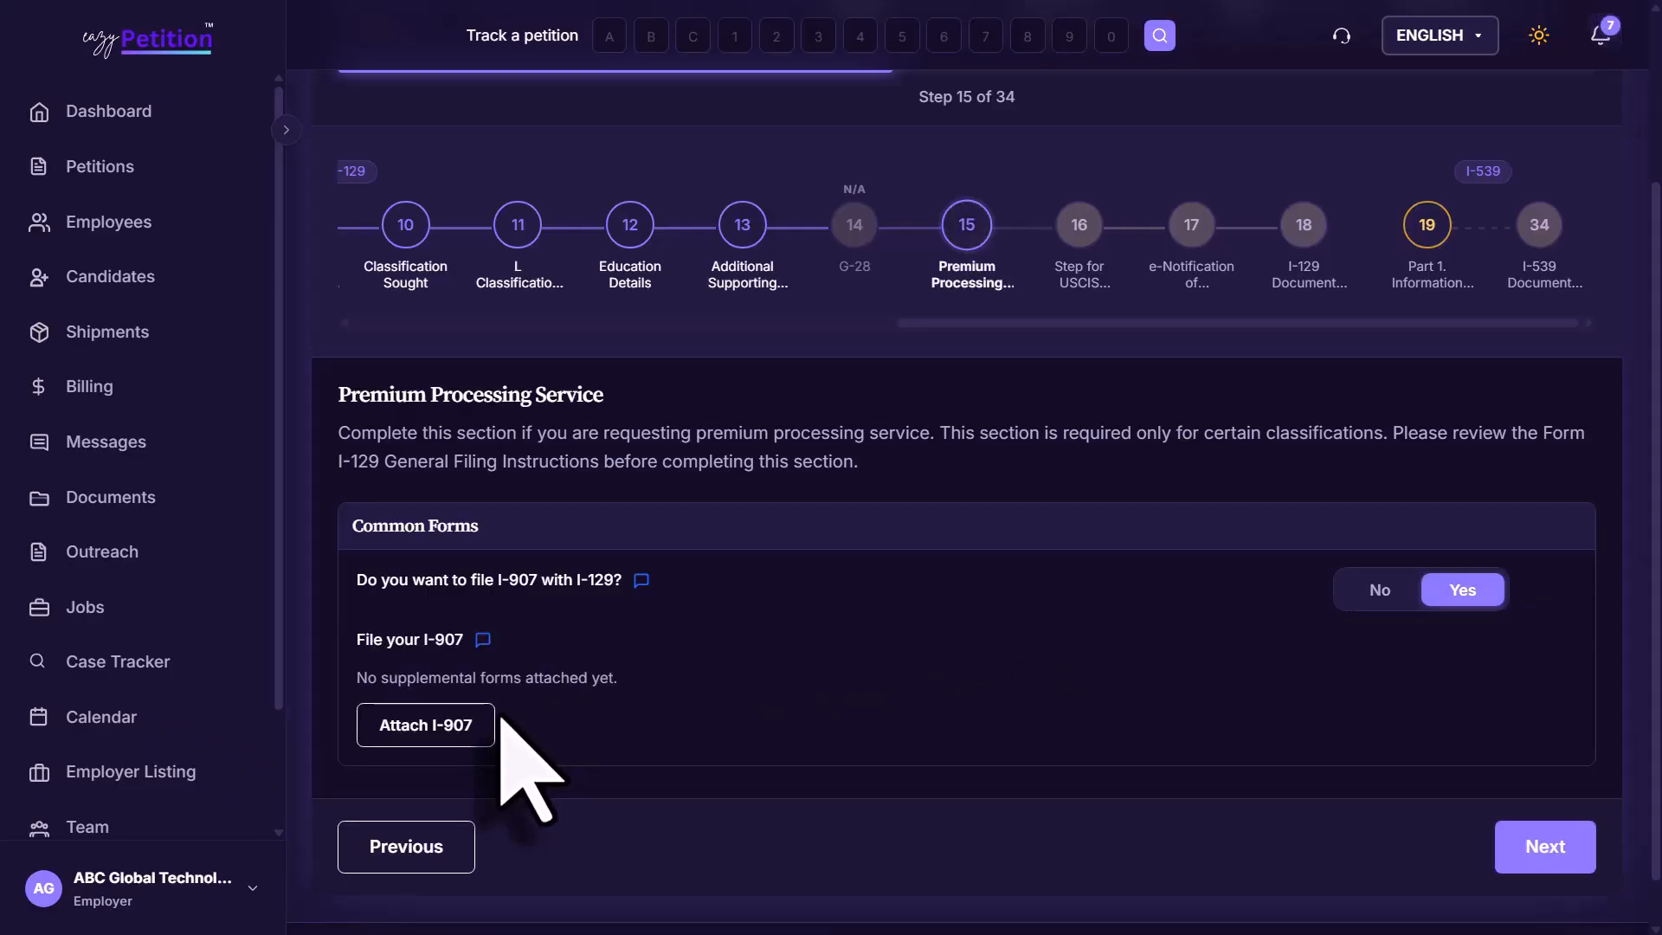
{"action": "left_click", "coordinate": [1531, 852]}
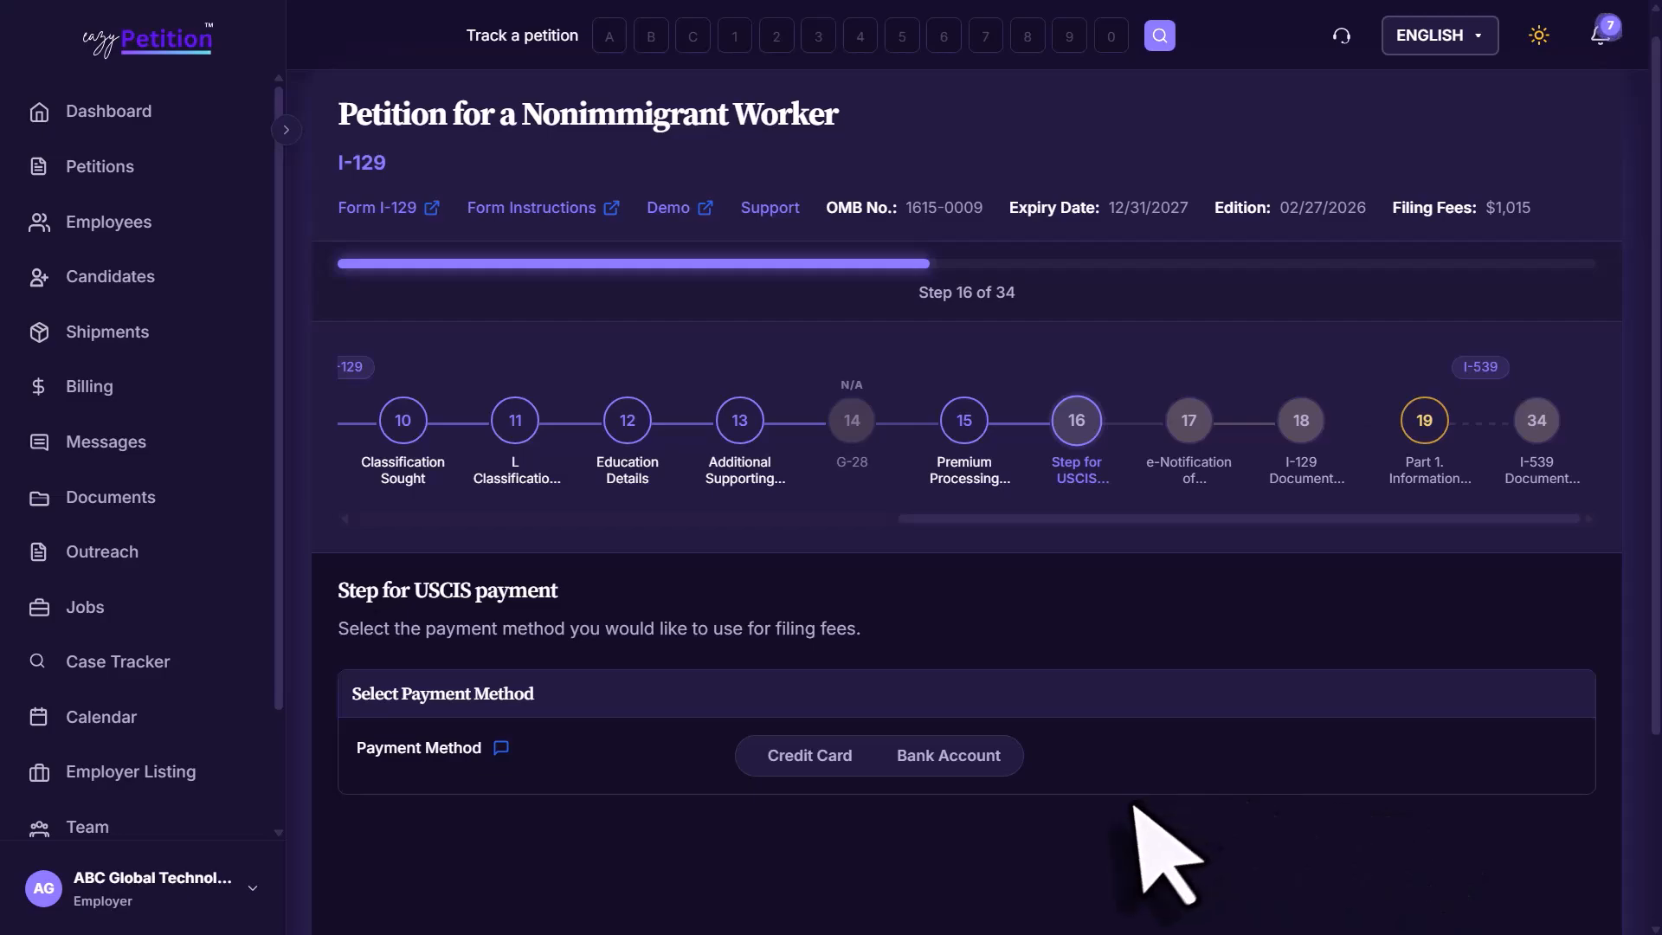
Choose Credit Card as the payment method for the filing fees and attach Form G-1450.
{"action": "scroll", "coordinate": [1164, 853], "scroll_direction": "down", "scroll_amount": 2}
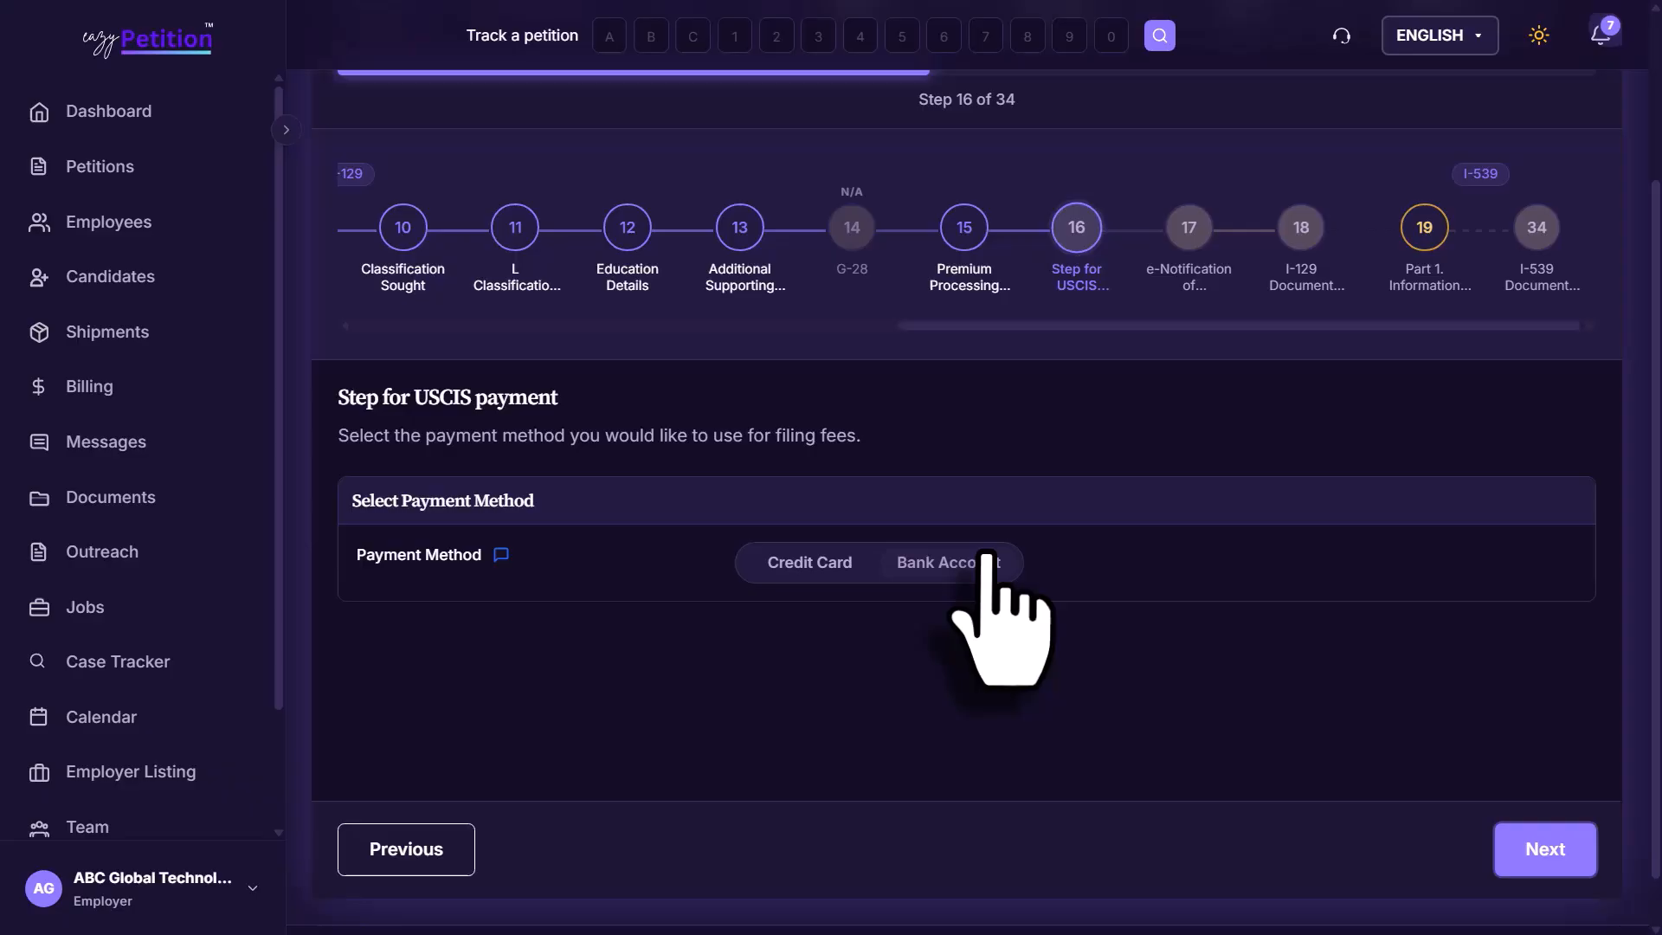
{"action": "left_click", "coordinate": [826, 581]}
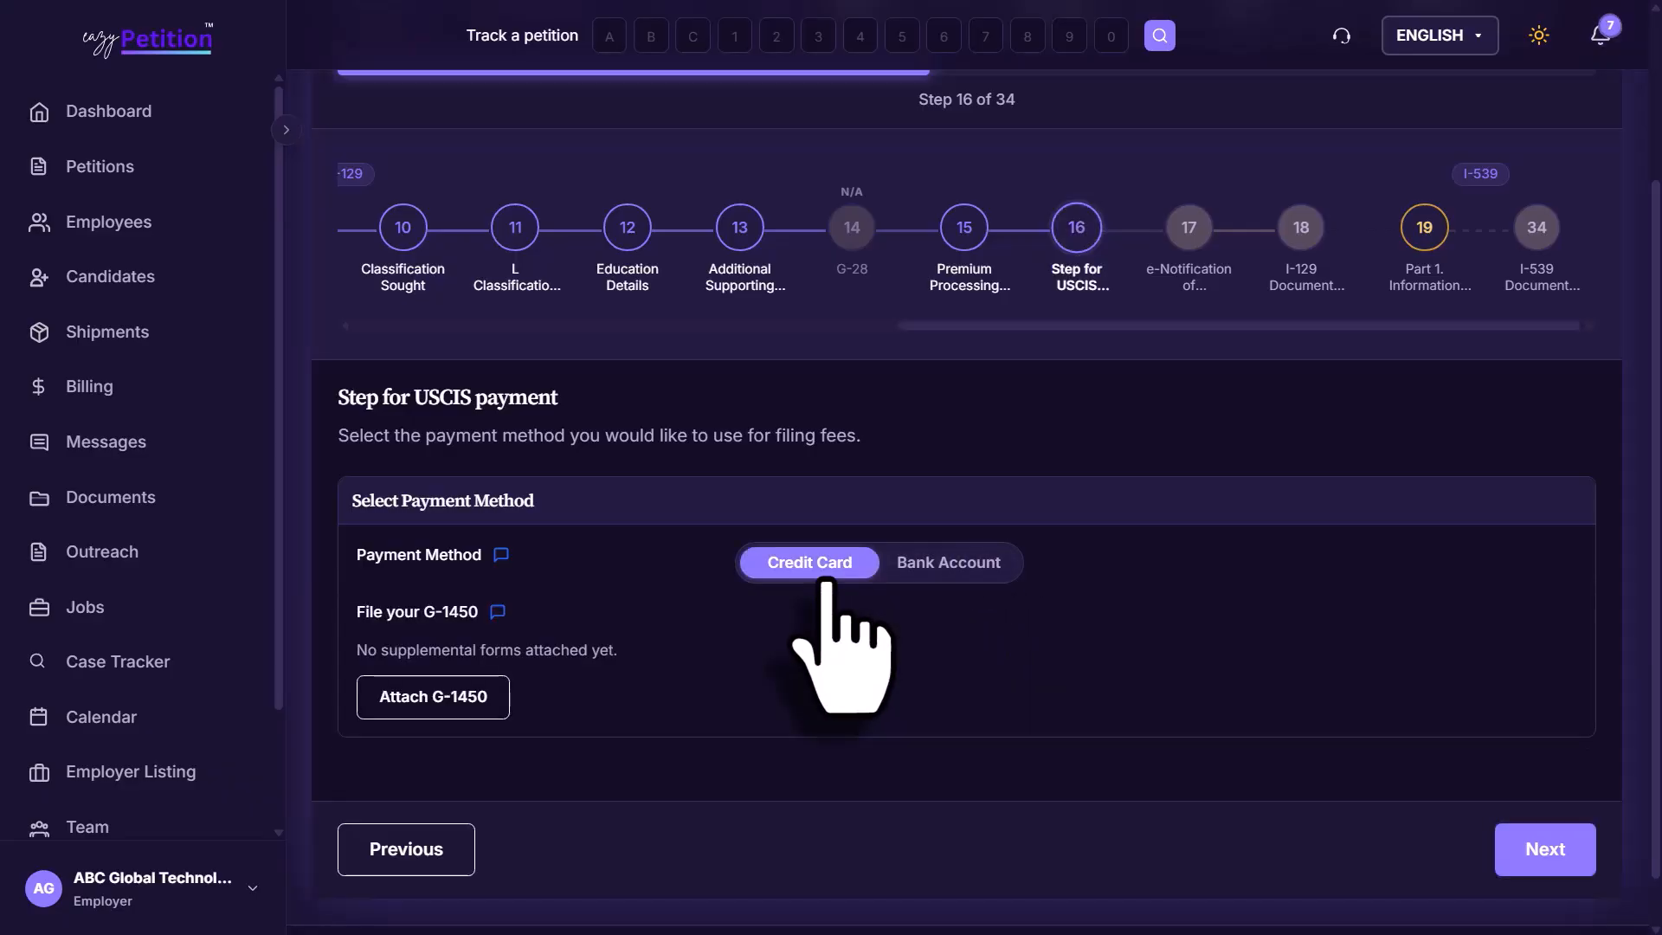
{"action": "left_click", "coordinate": [484, 692]}
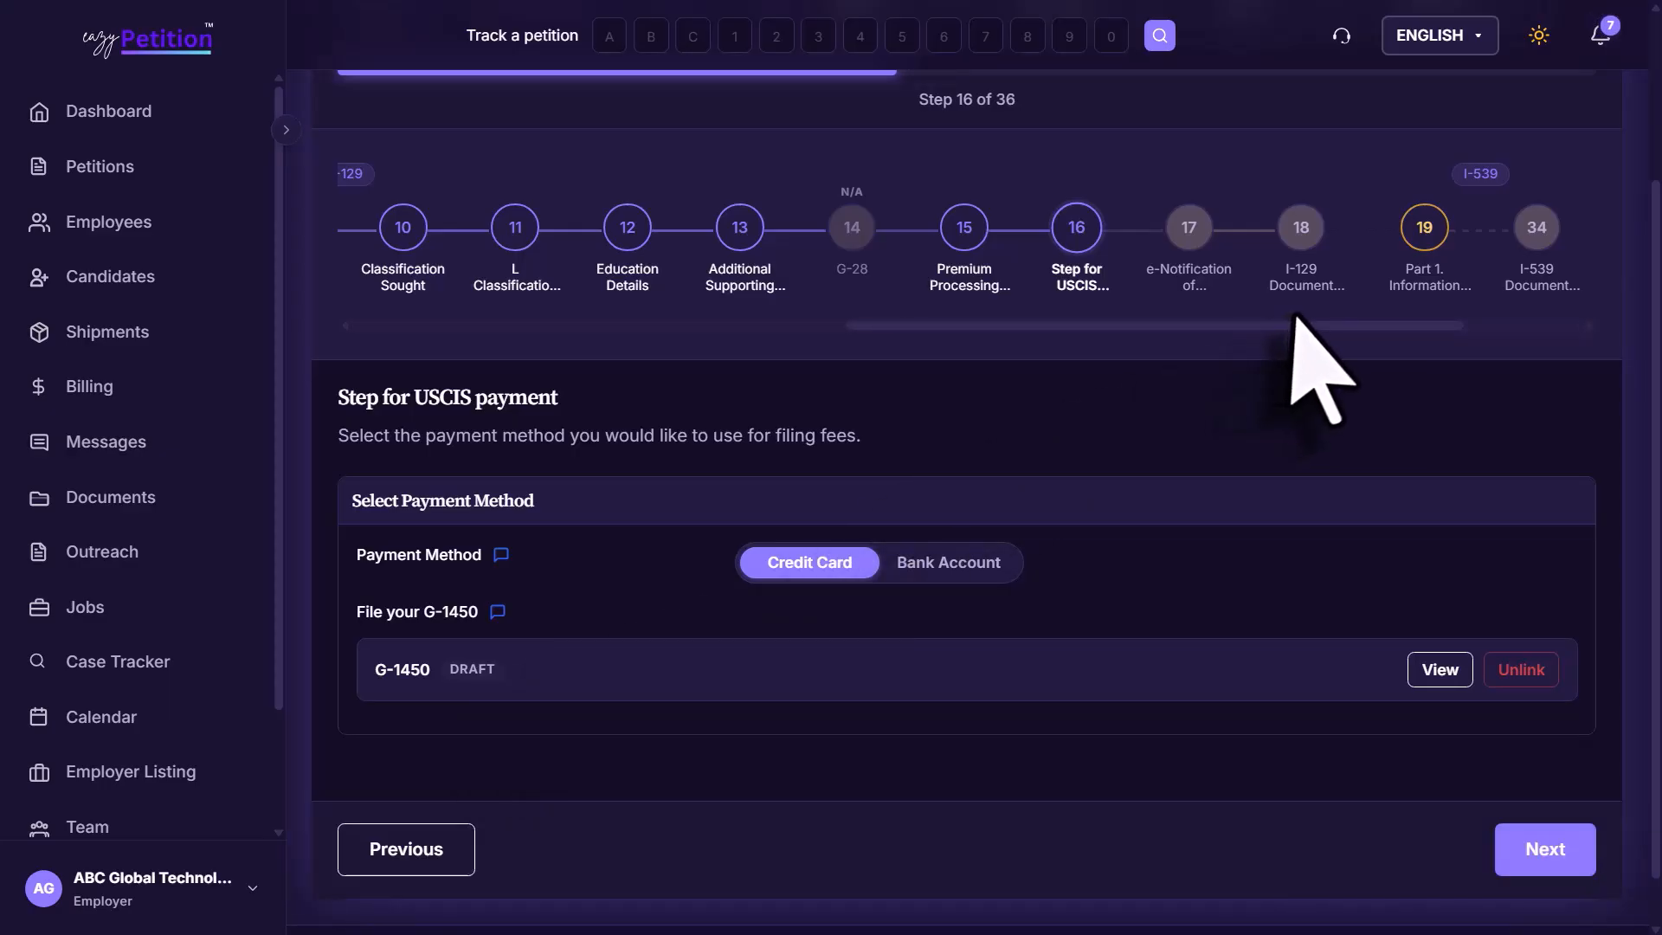
Go to the e-Notification step, look over its G-1145 attachment option, and proceed to I-129 Document Review.
{"action": "scroll", "coordinate": [1295, 316], "scroll_direction": "right", "scroll_amount": 3}
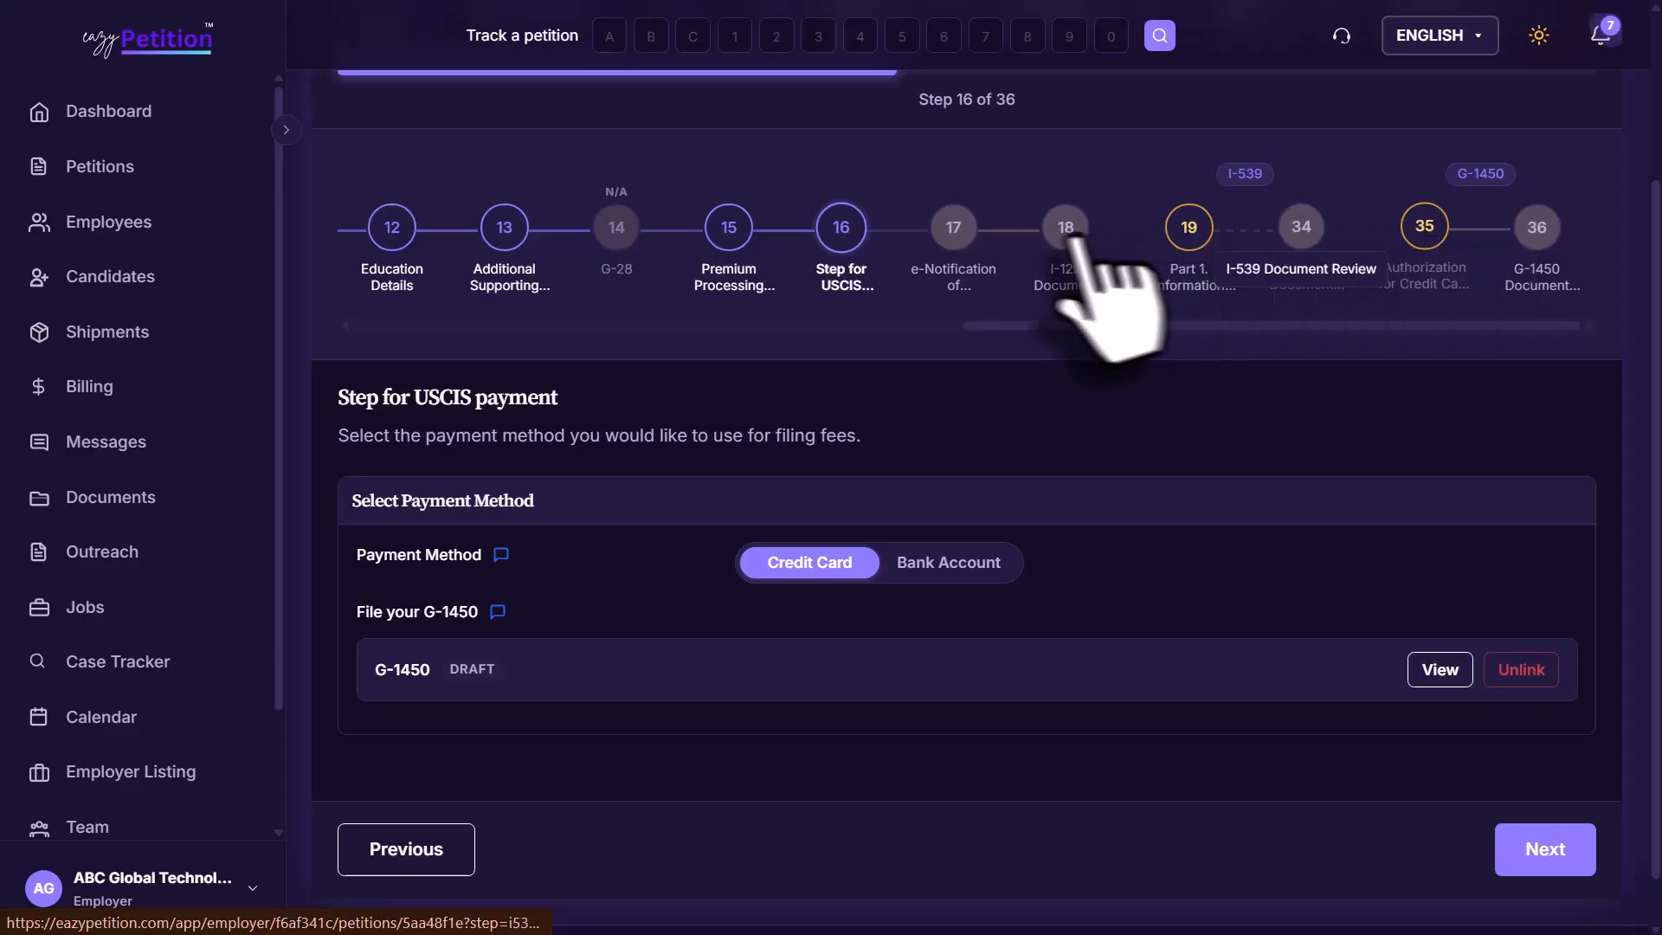
{"action": "left_click", "coordinate": [959, 234]}
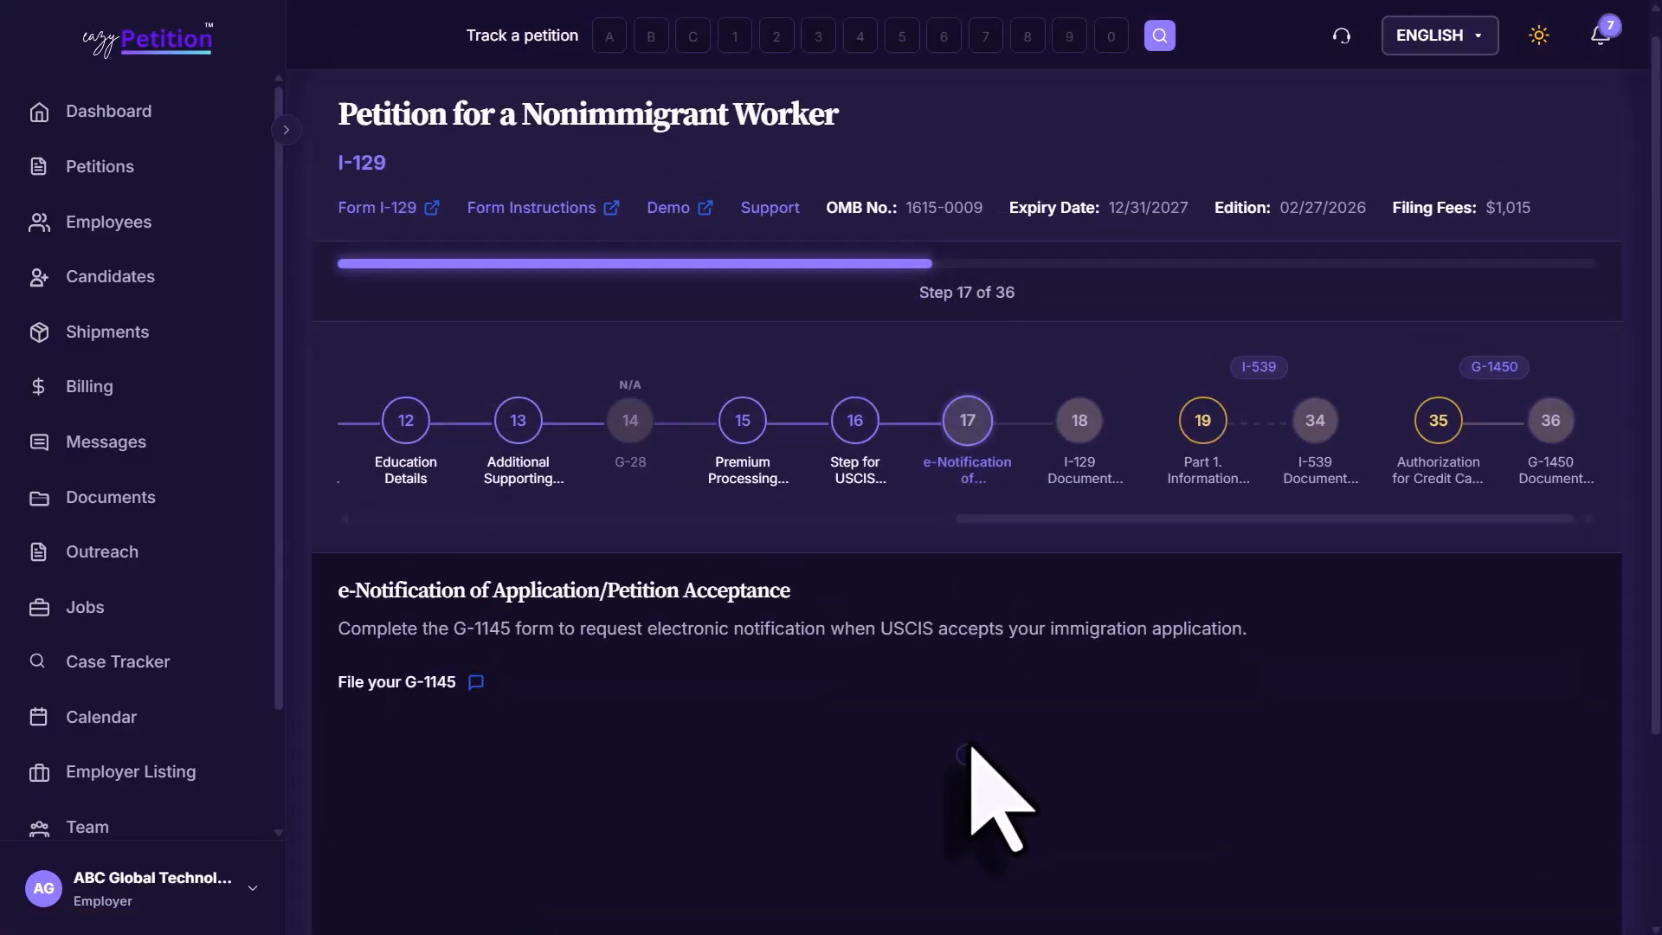
{"action": "scroll", "coordinate": [971, 746], "scroll_direction": "down", "scroll_amount": 2}
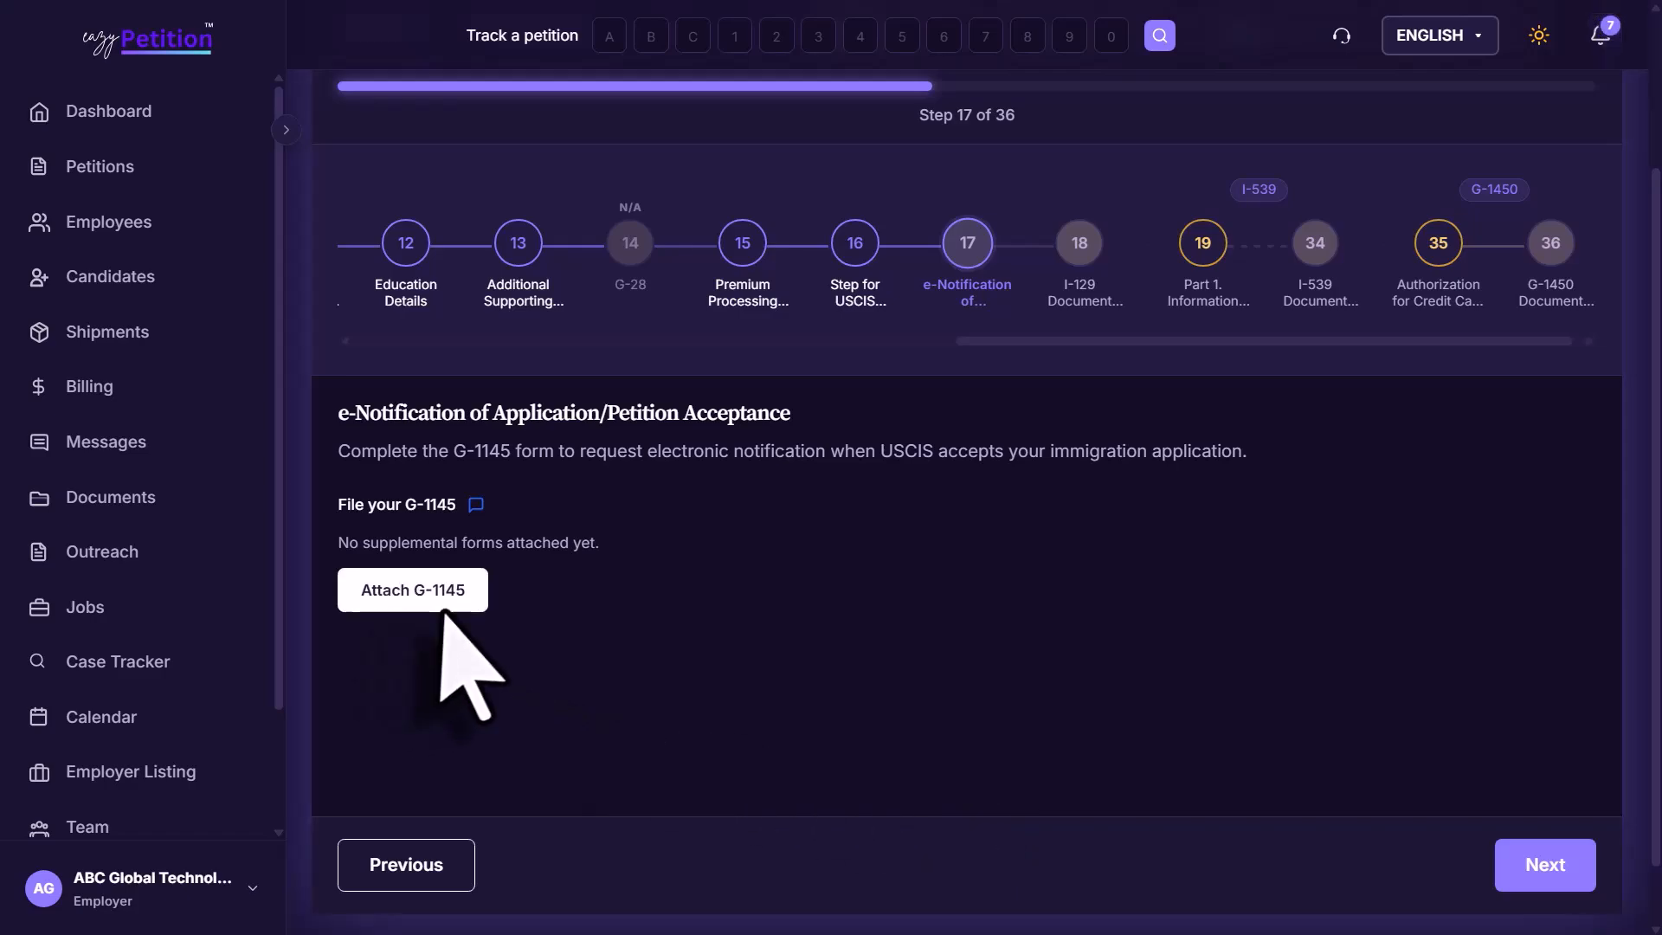
{"action": "left_click", "coordinate": [1532, 870]}
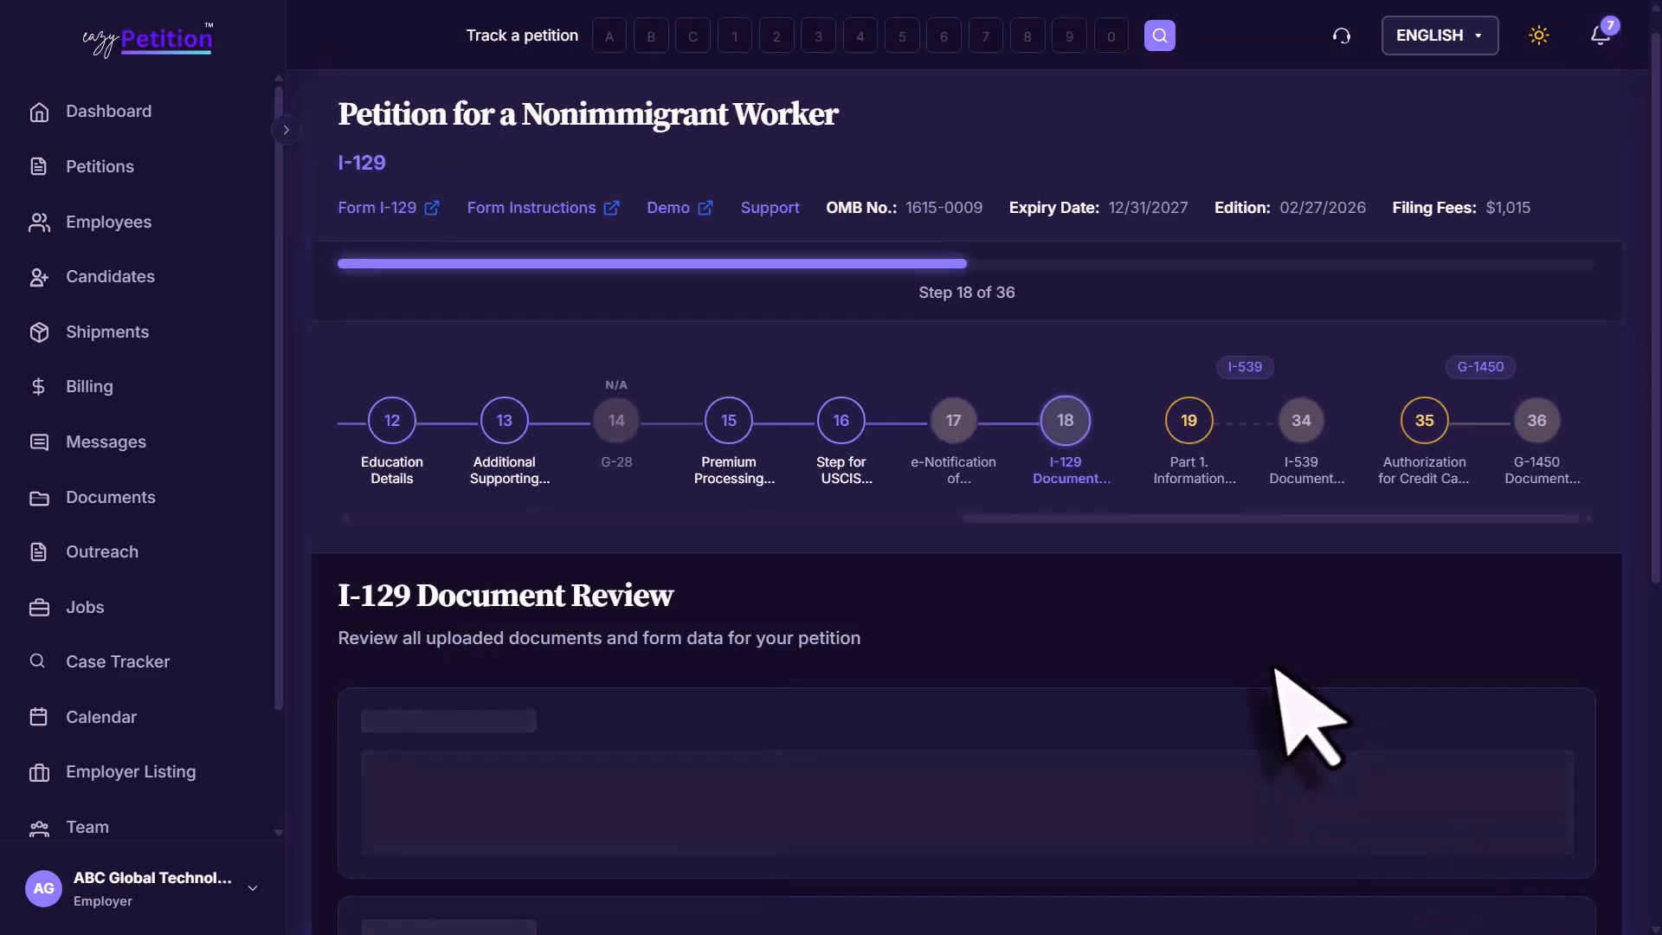
Review the front side preview of the I-797 in the I-129 Document Review and mark the I-797 section as done.
{"action": "scroll", "coordinate": [1303, 718], "scroll_direction": "down", "scroll_amount": 3}
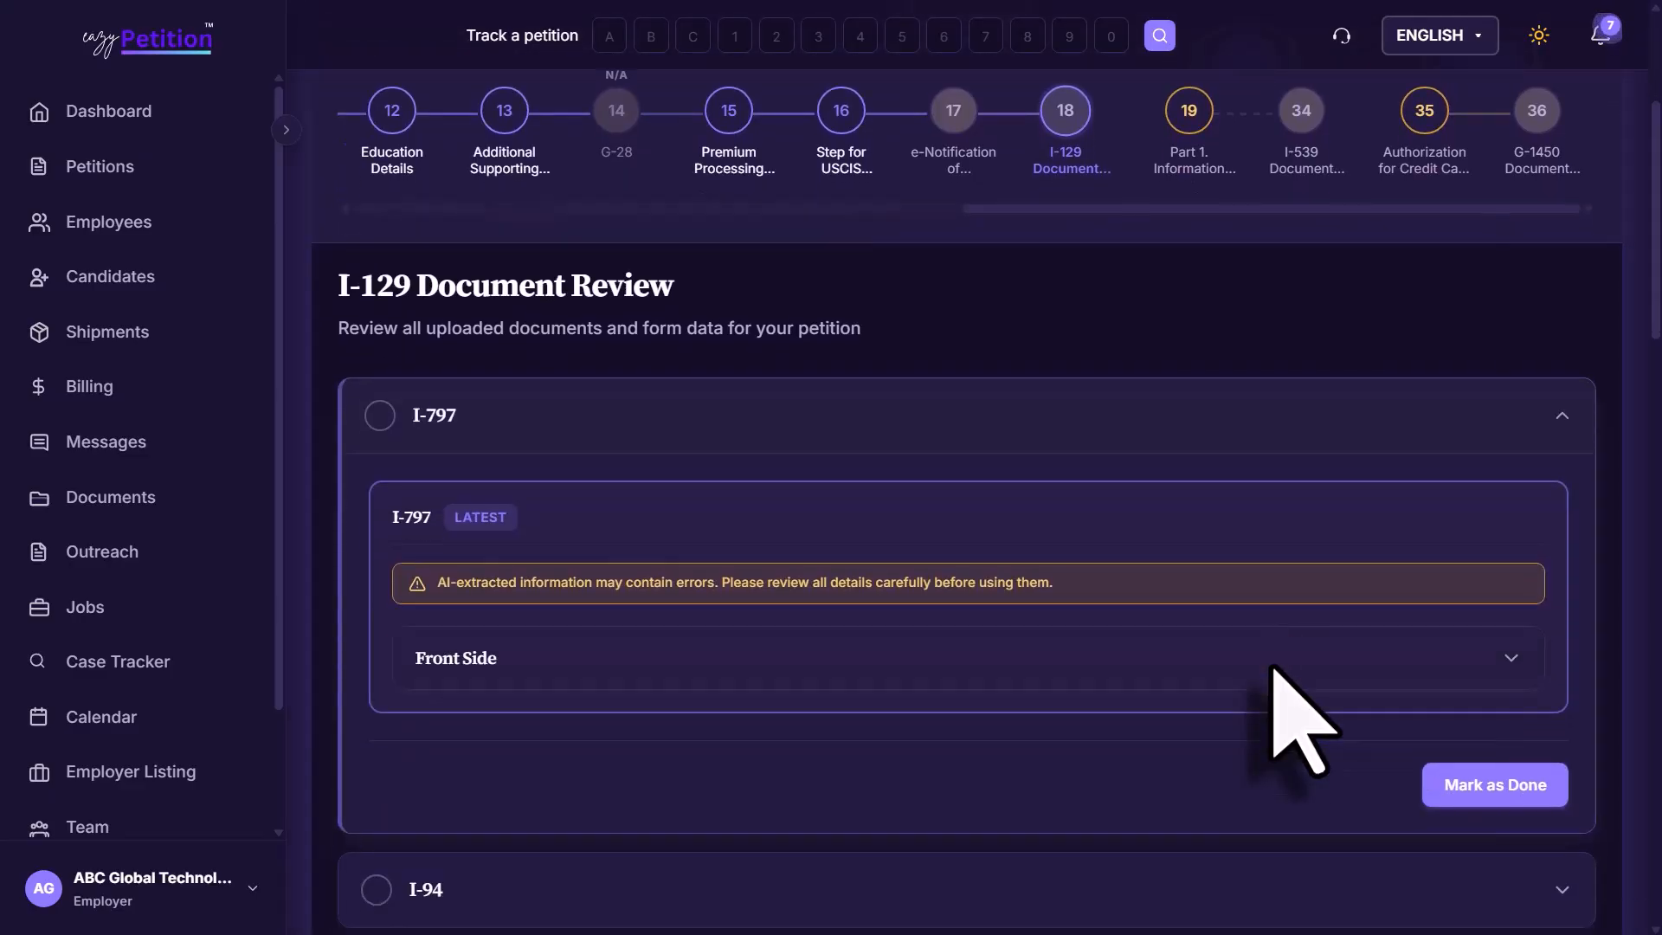
{"action": "scroll", "coordinate": [1303, 718], "scroll_direction": "down", "scroll_amount": 2}
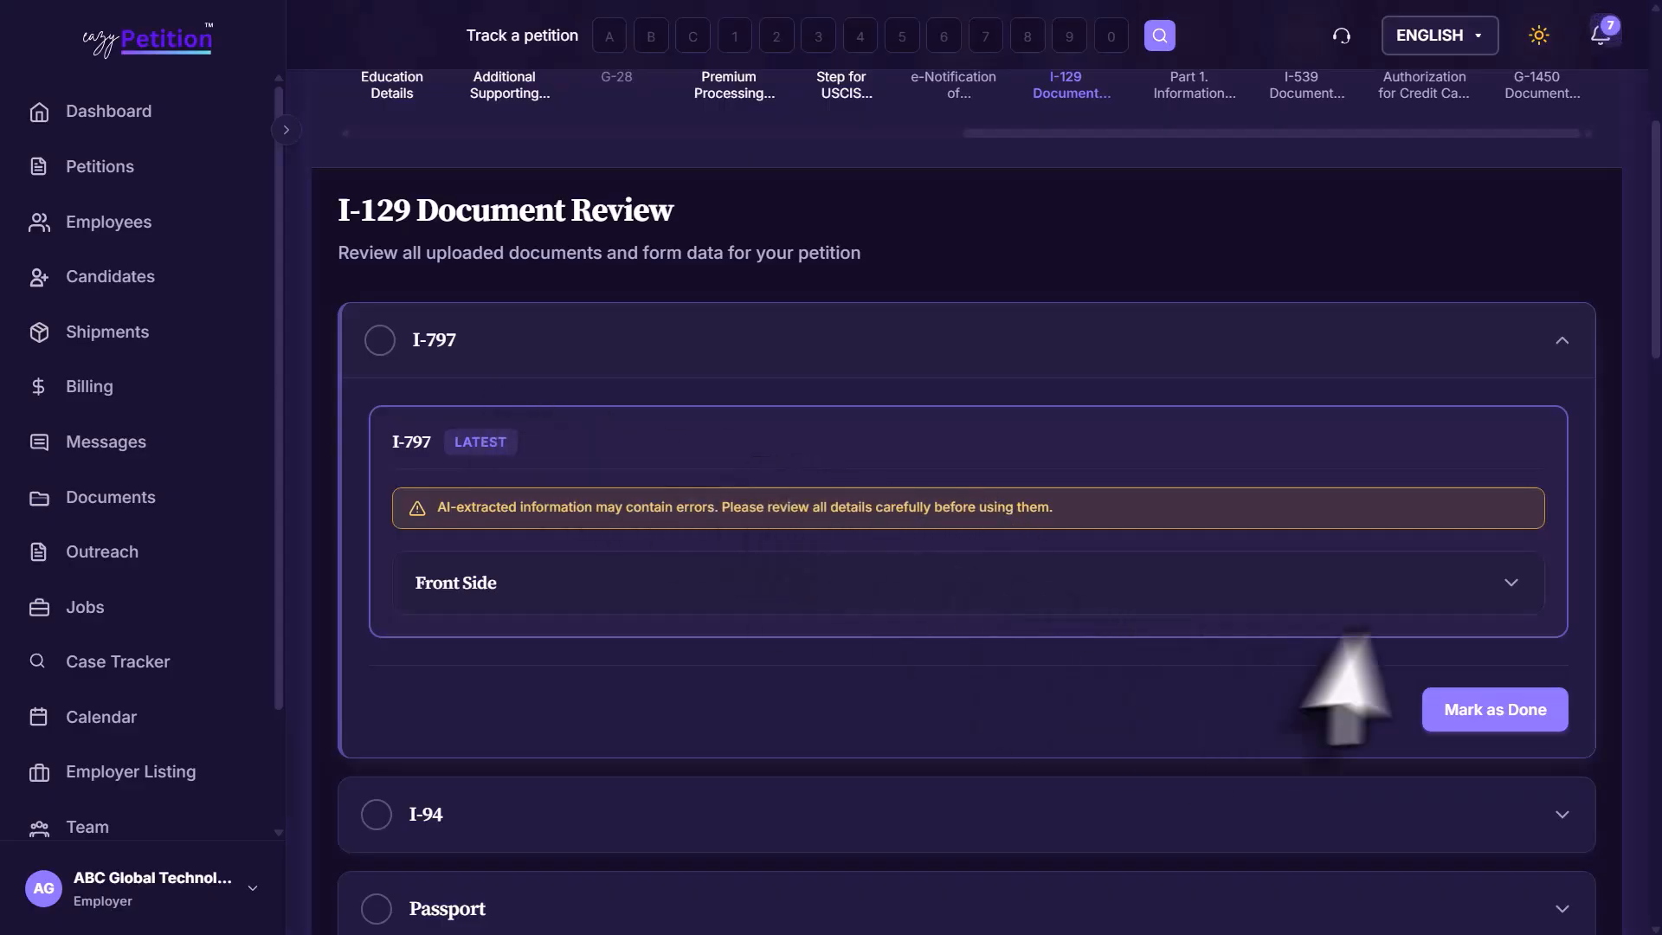
{"action": "left_click", "coordinate": [1491, 592]}
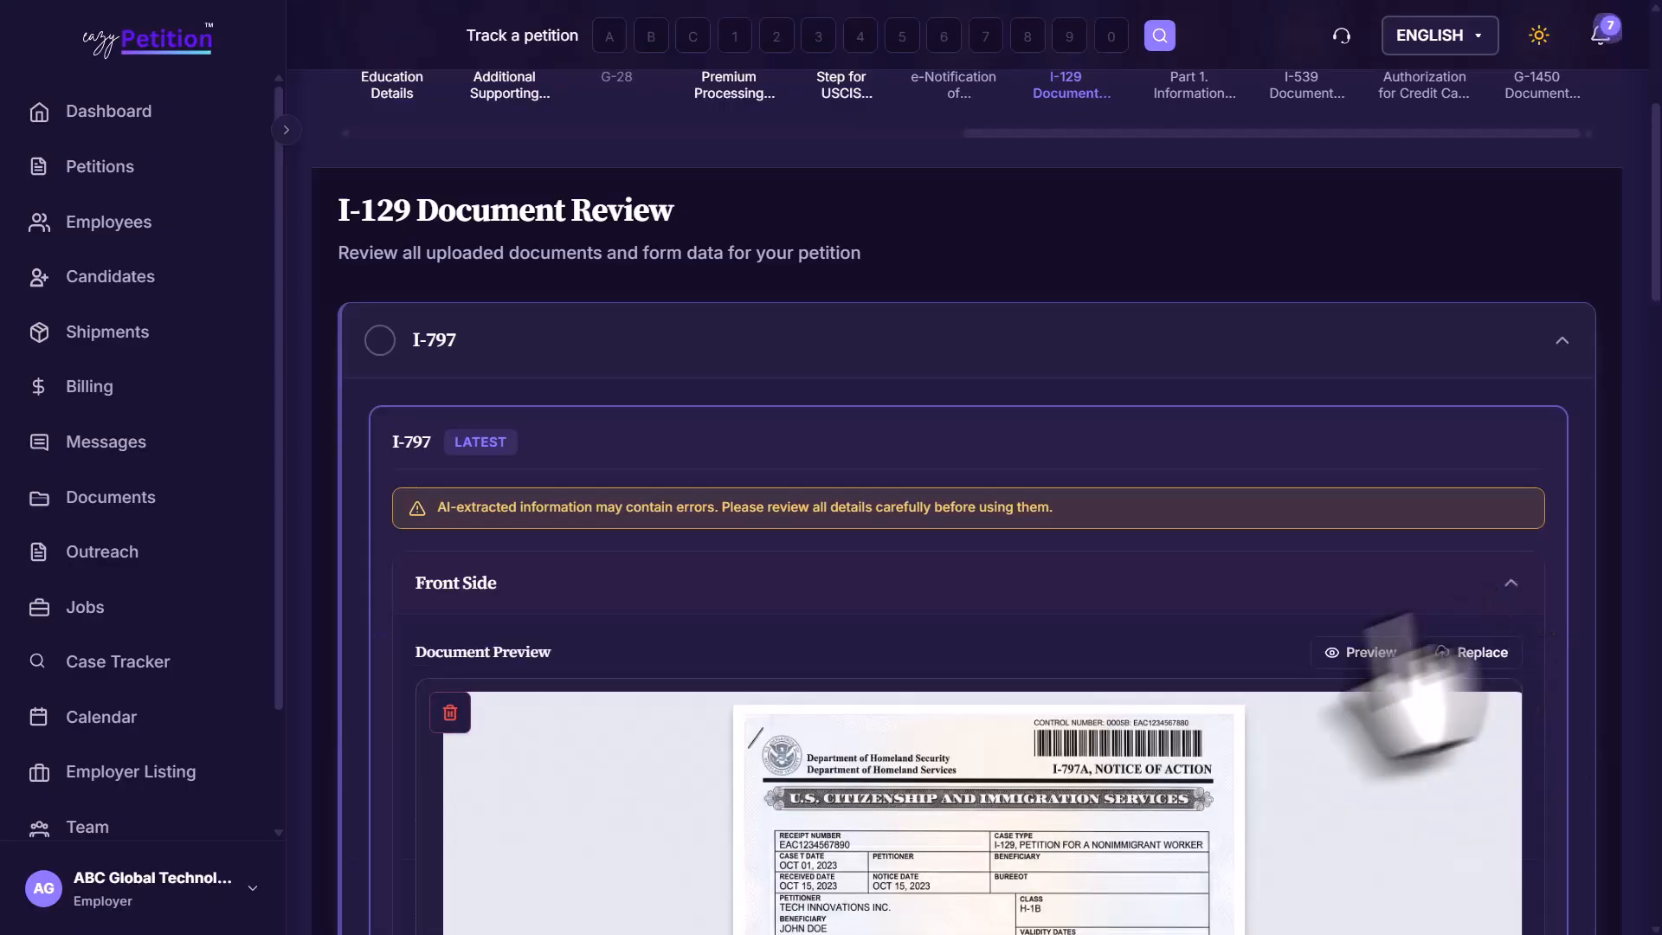
{"action": "scroll", "coordinate": [1162, 753], "scroll_direction": "down", "scroll_amount": 8}
{"action": "scroll", "coordinate": [1162, 753], "scroll_direction": "down", "scroll_amount": 3}
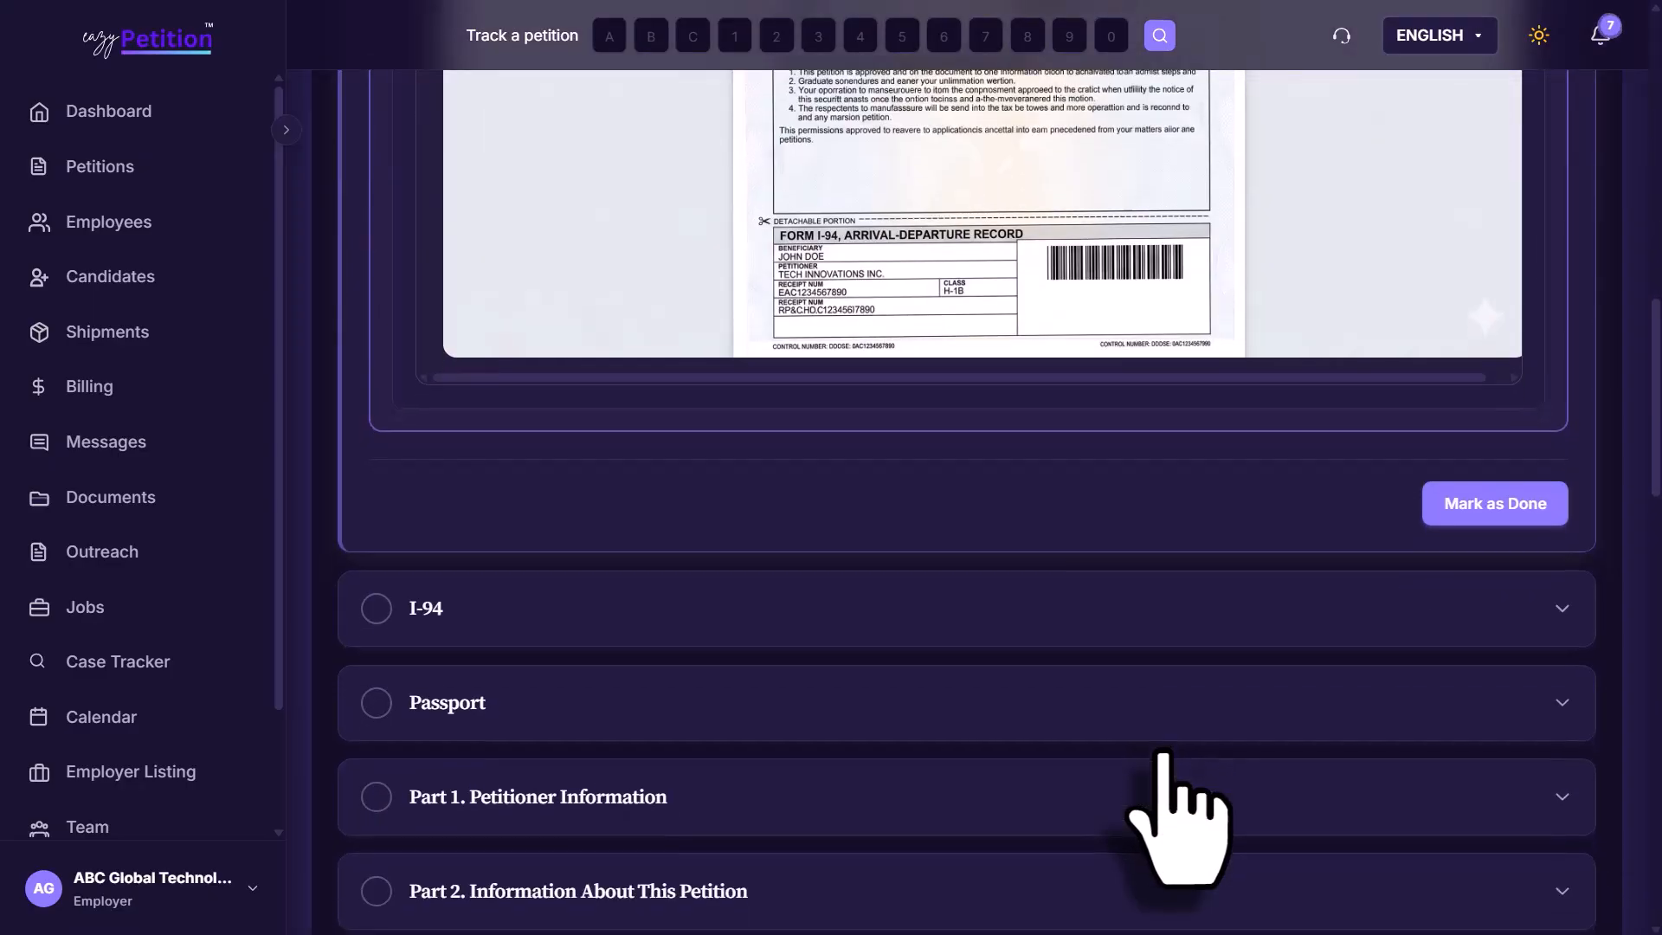
{"action": "left_click", "coordinate": [1454, 256]}
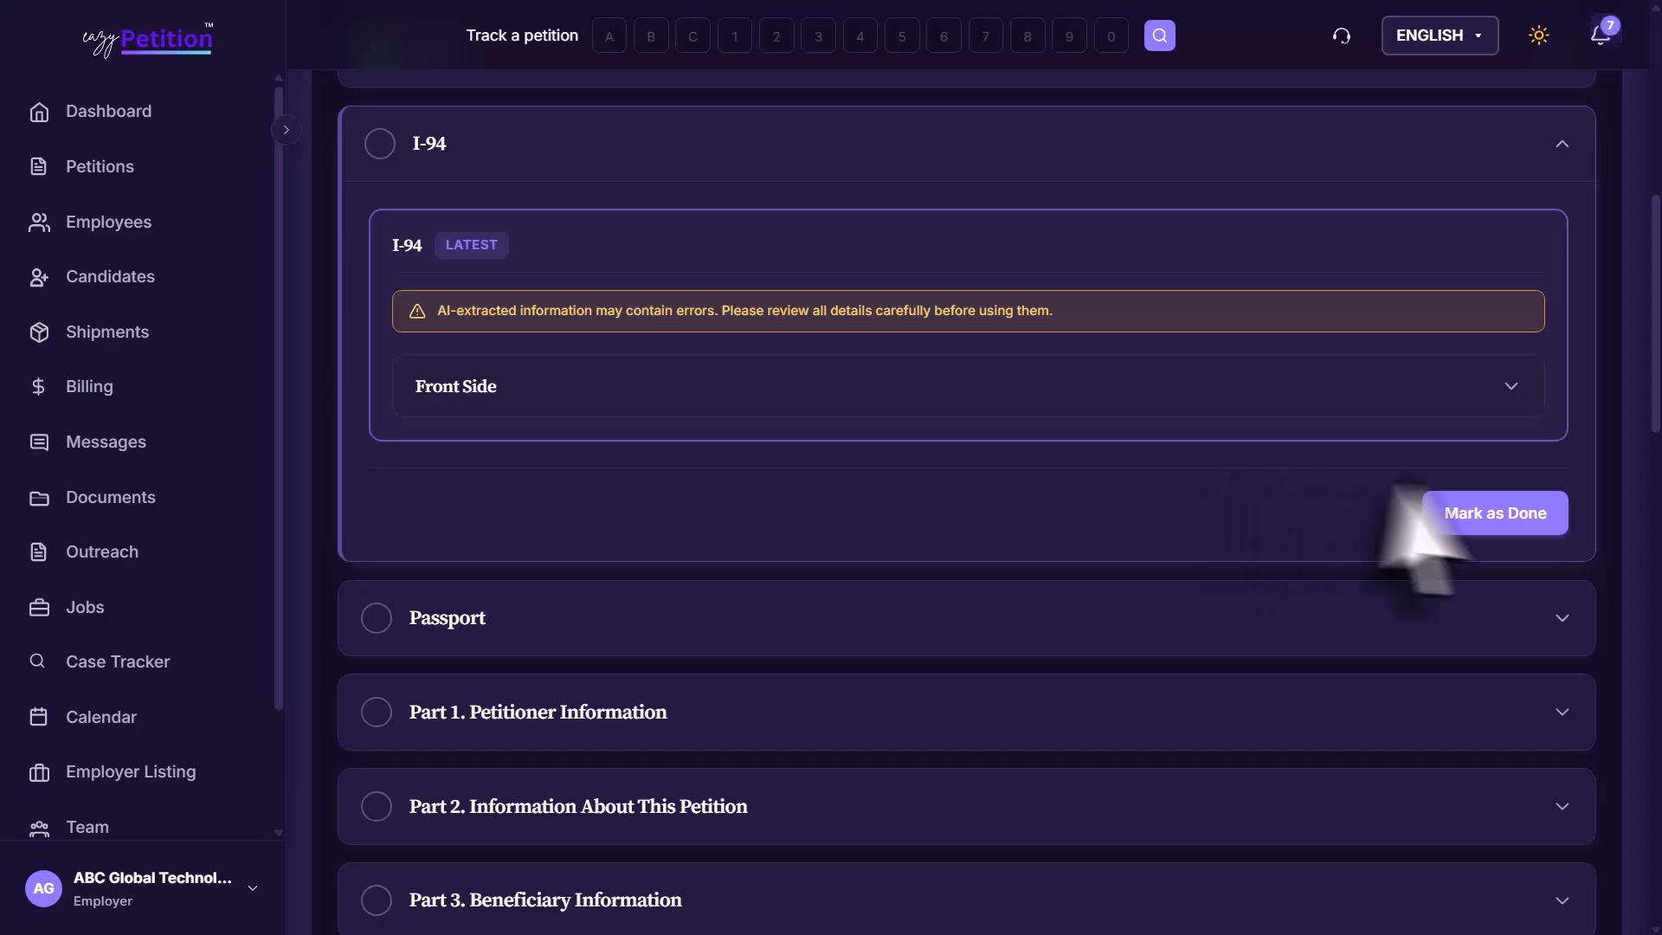
Mark the I-94, Passport and Part 1. Petitioner Information review sections as done.
{"action": "left_click", "coordinate": [1494, 512]}
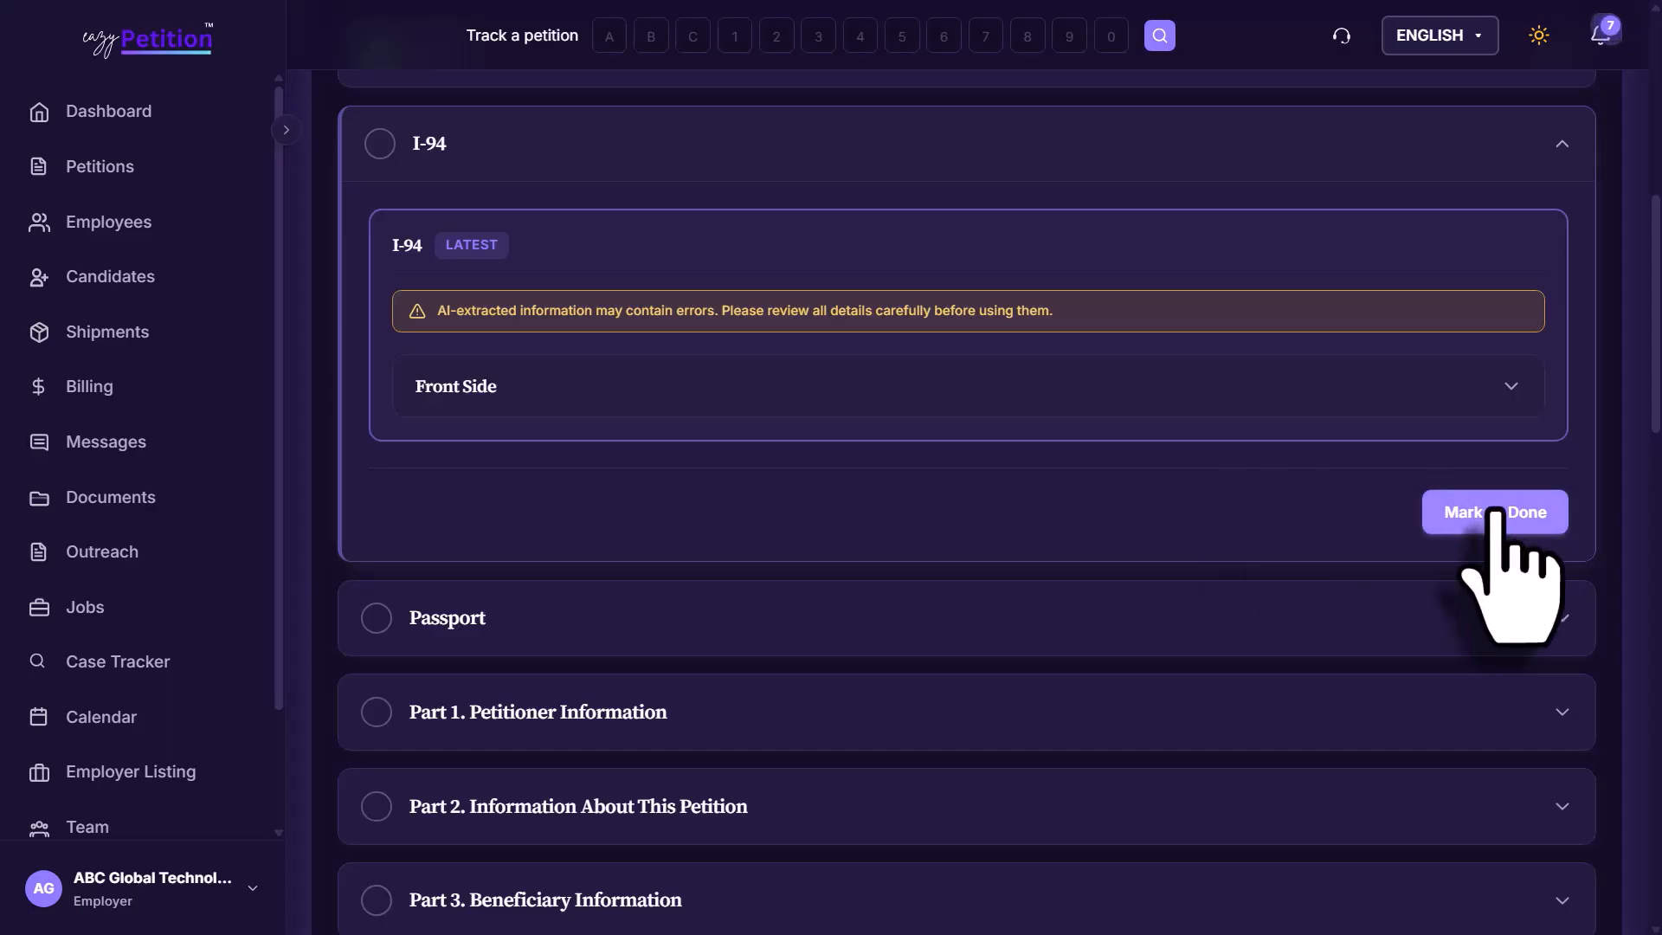
{"action": "left_click", "coordinate": [1495, 512]}
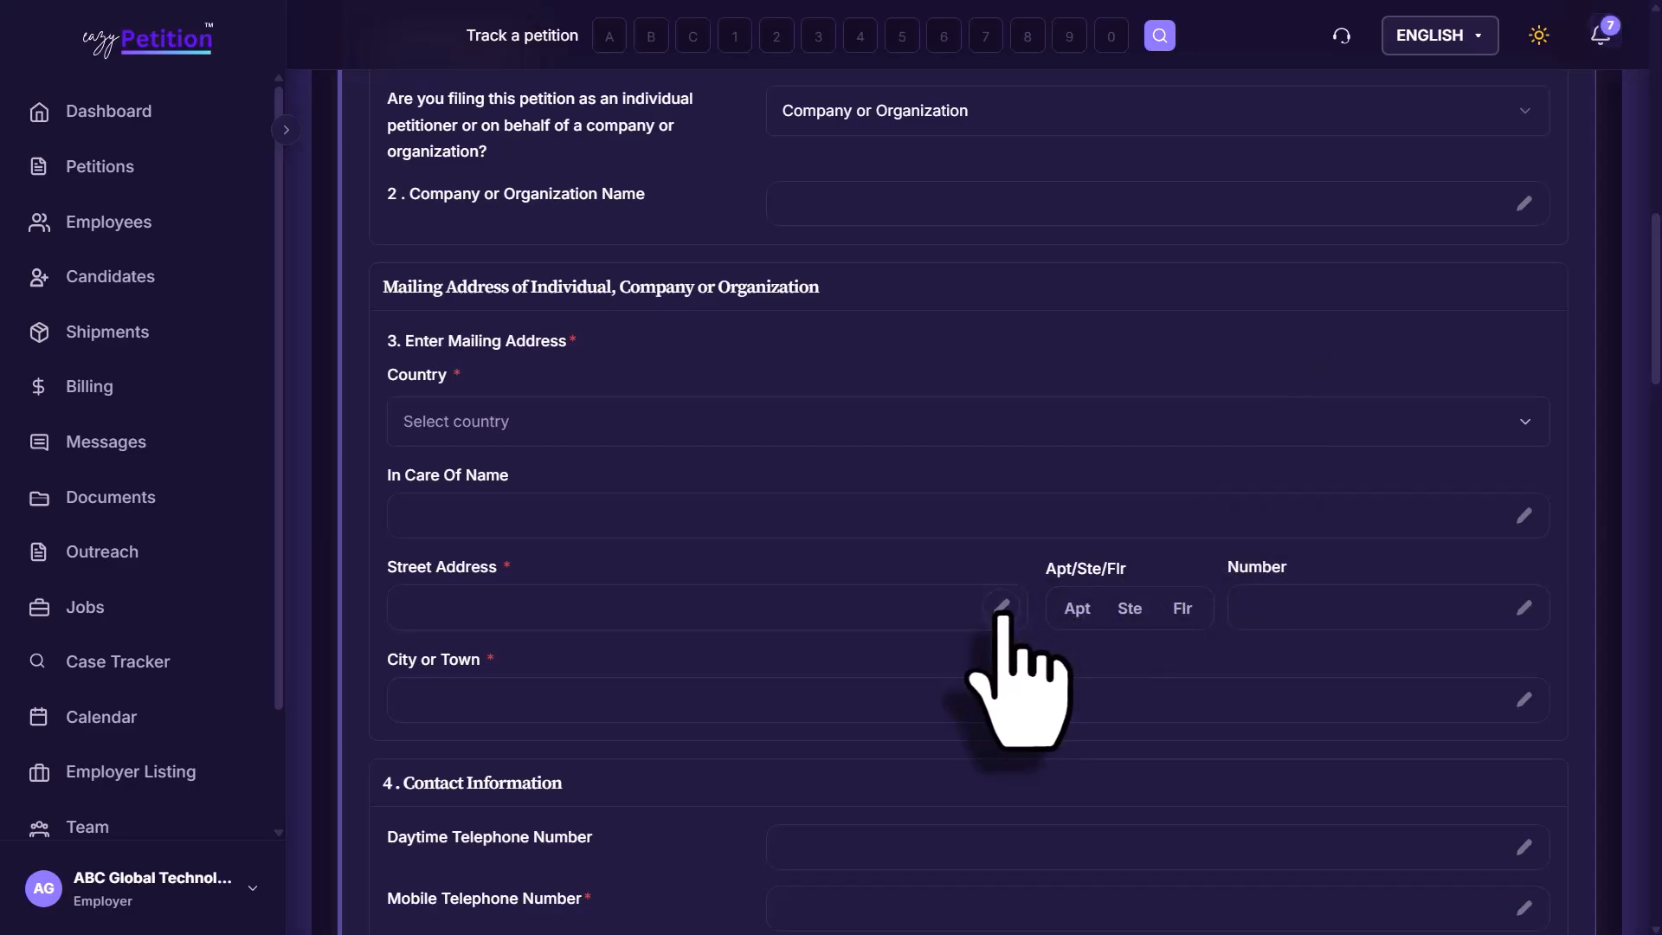
{"action": "scroll", "coordinate": [1002, 617], "scroll_direction": "down", "scroll_amount": 15}
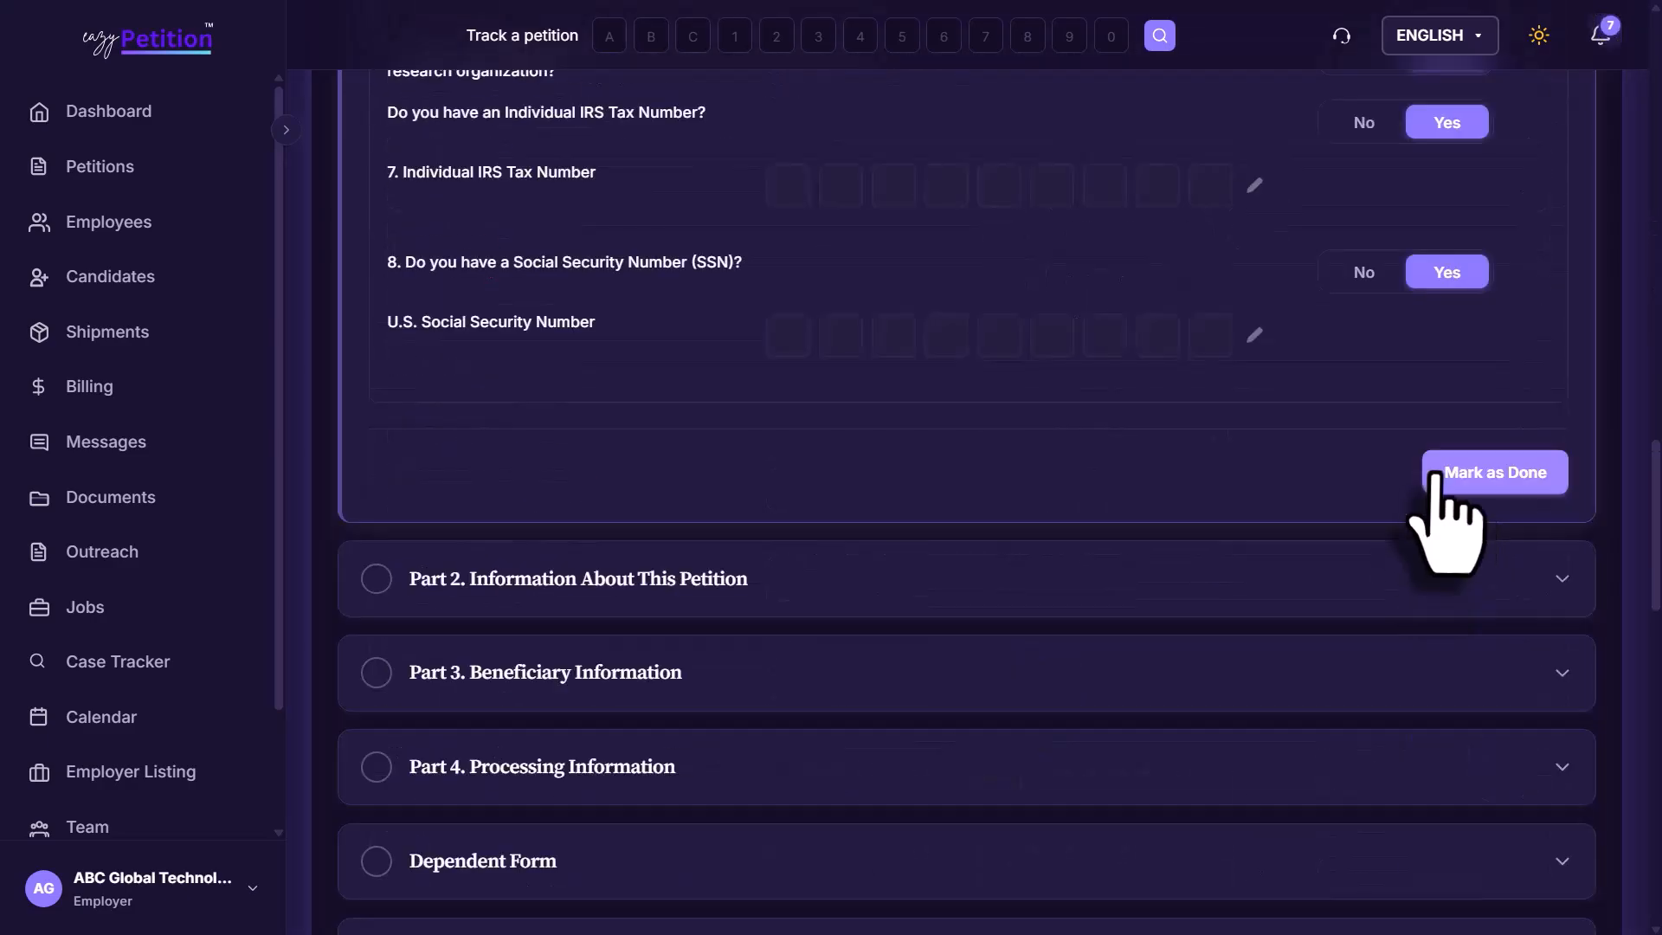
{"action": "left_click", "coordinate": [1432, 483]}
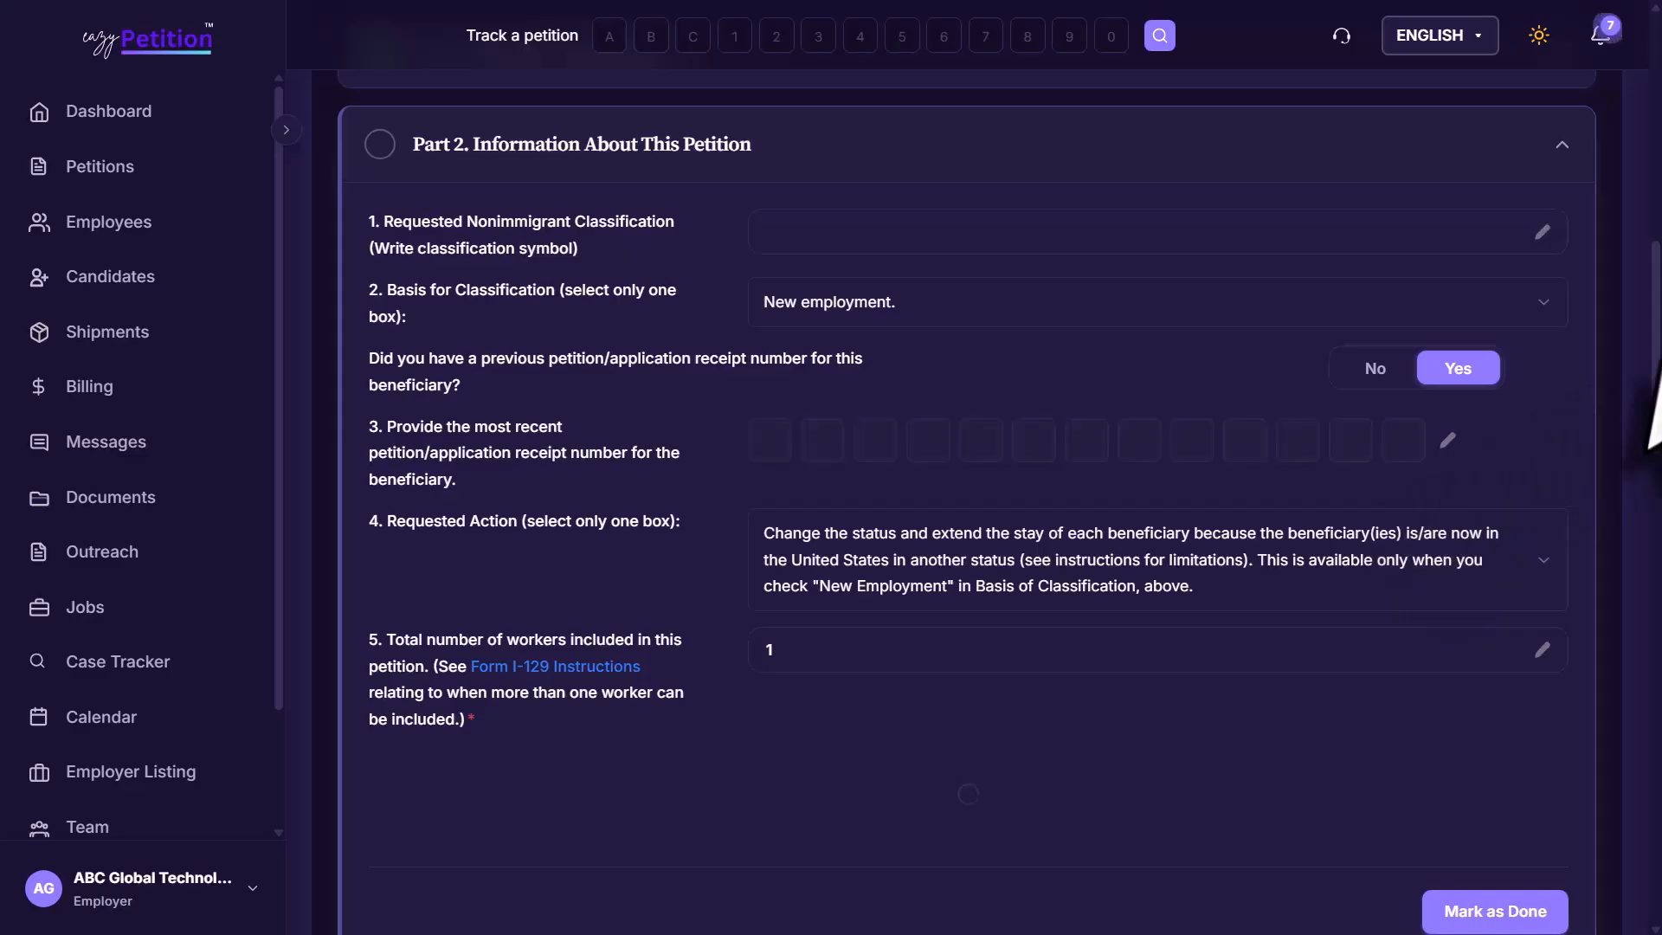
Proceed from the I-129 Document Review through the Authorization for Credit Card Transactions step, looking over its sections, to the G-1450 Document Review.
{"action": "scroll", "coordinate": [1141, 789], "scroll_direction": "down", "scroll_amount": 15}
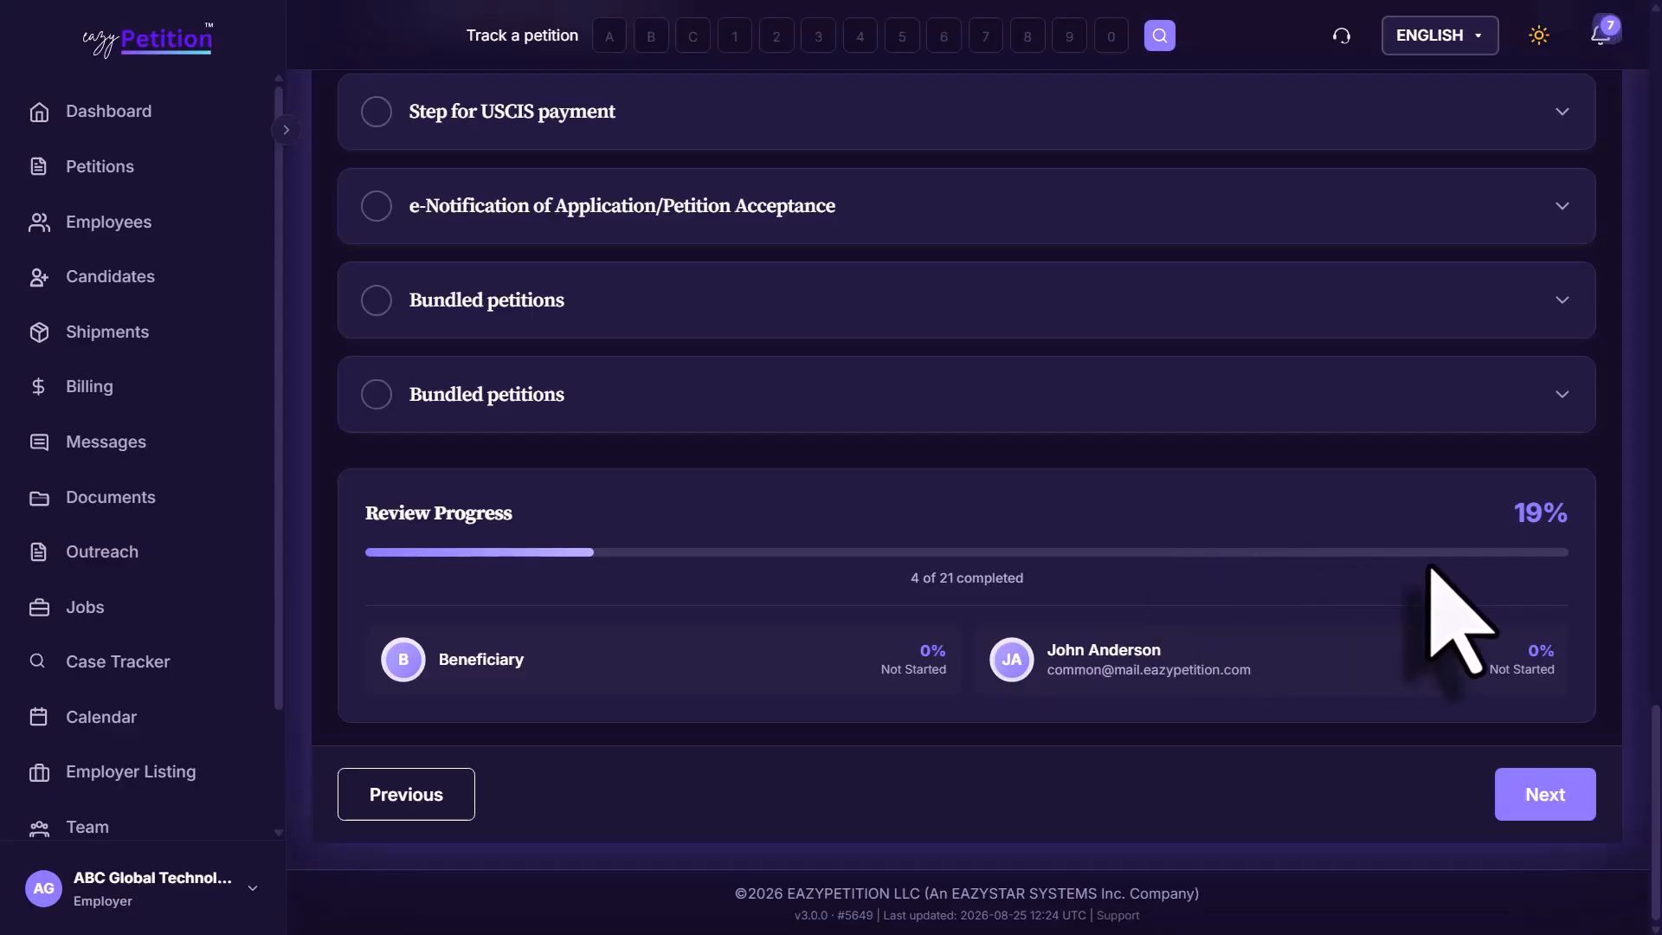
{"action": "left_click", "coordinate": [1543, 805]}
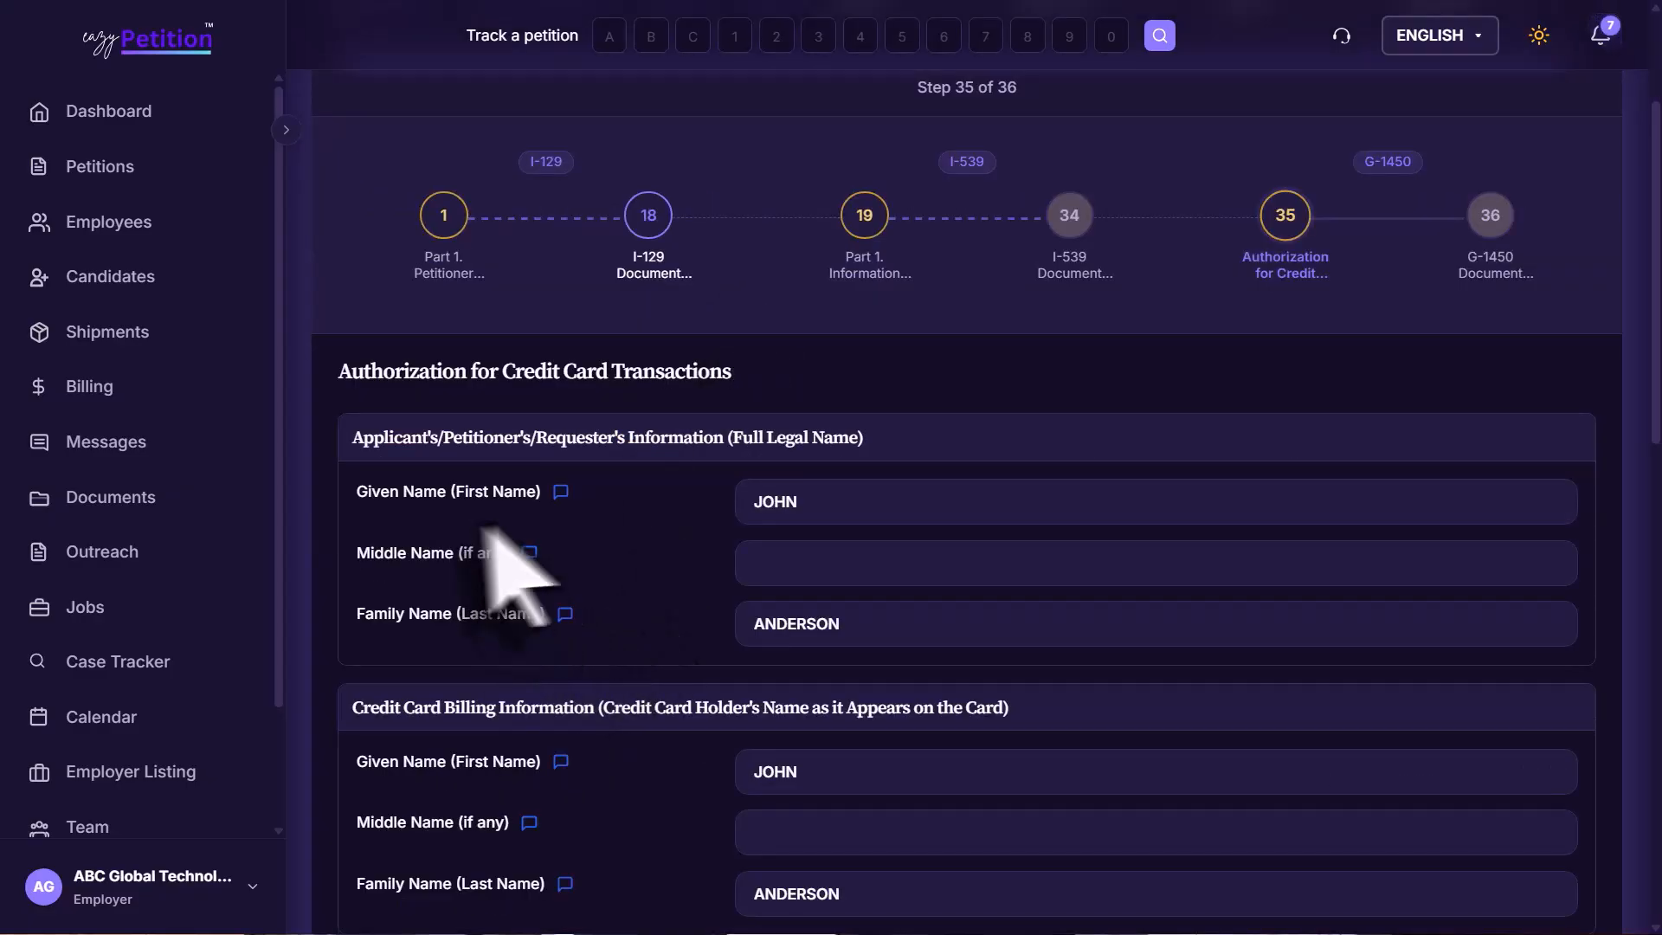
{"action": "scroll", "coordinate": [820, 509], "scroll_direction": "down", "scroll_amount": 5}
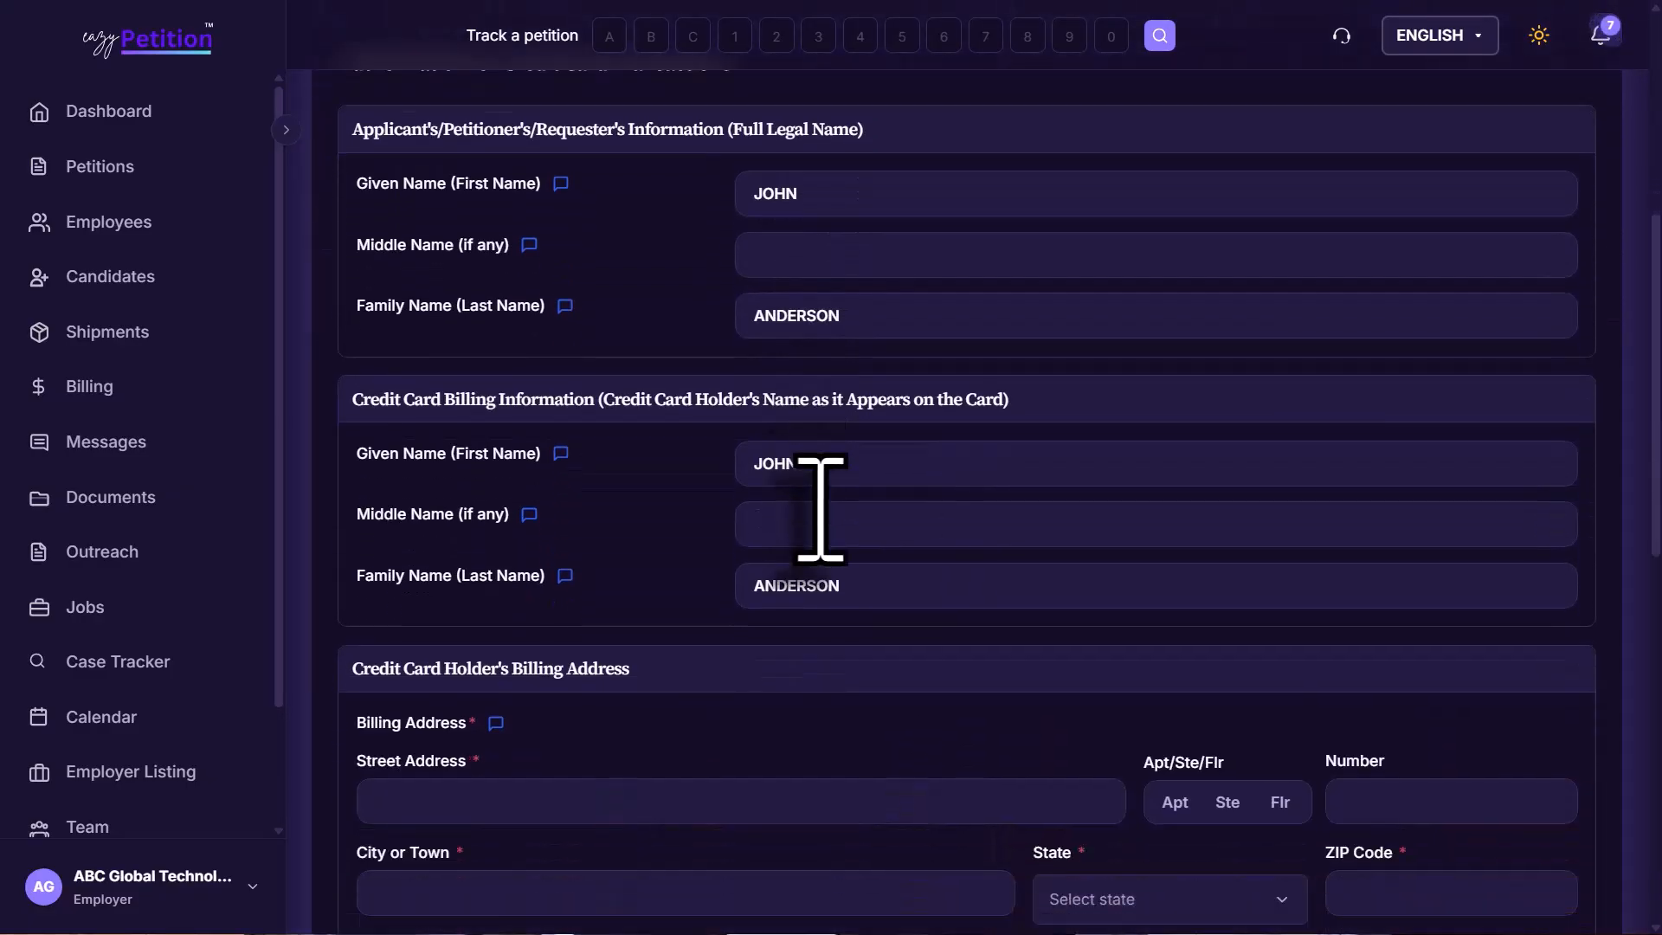
{"action": "scroll", "coordinate": [838, 593], "scroll_direction": "down", "scroll_amount": 2}
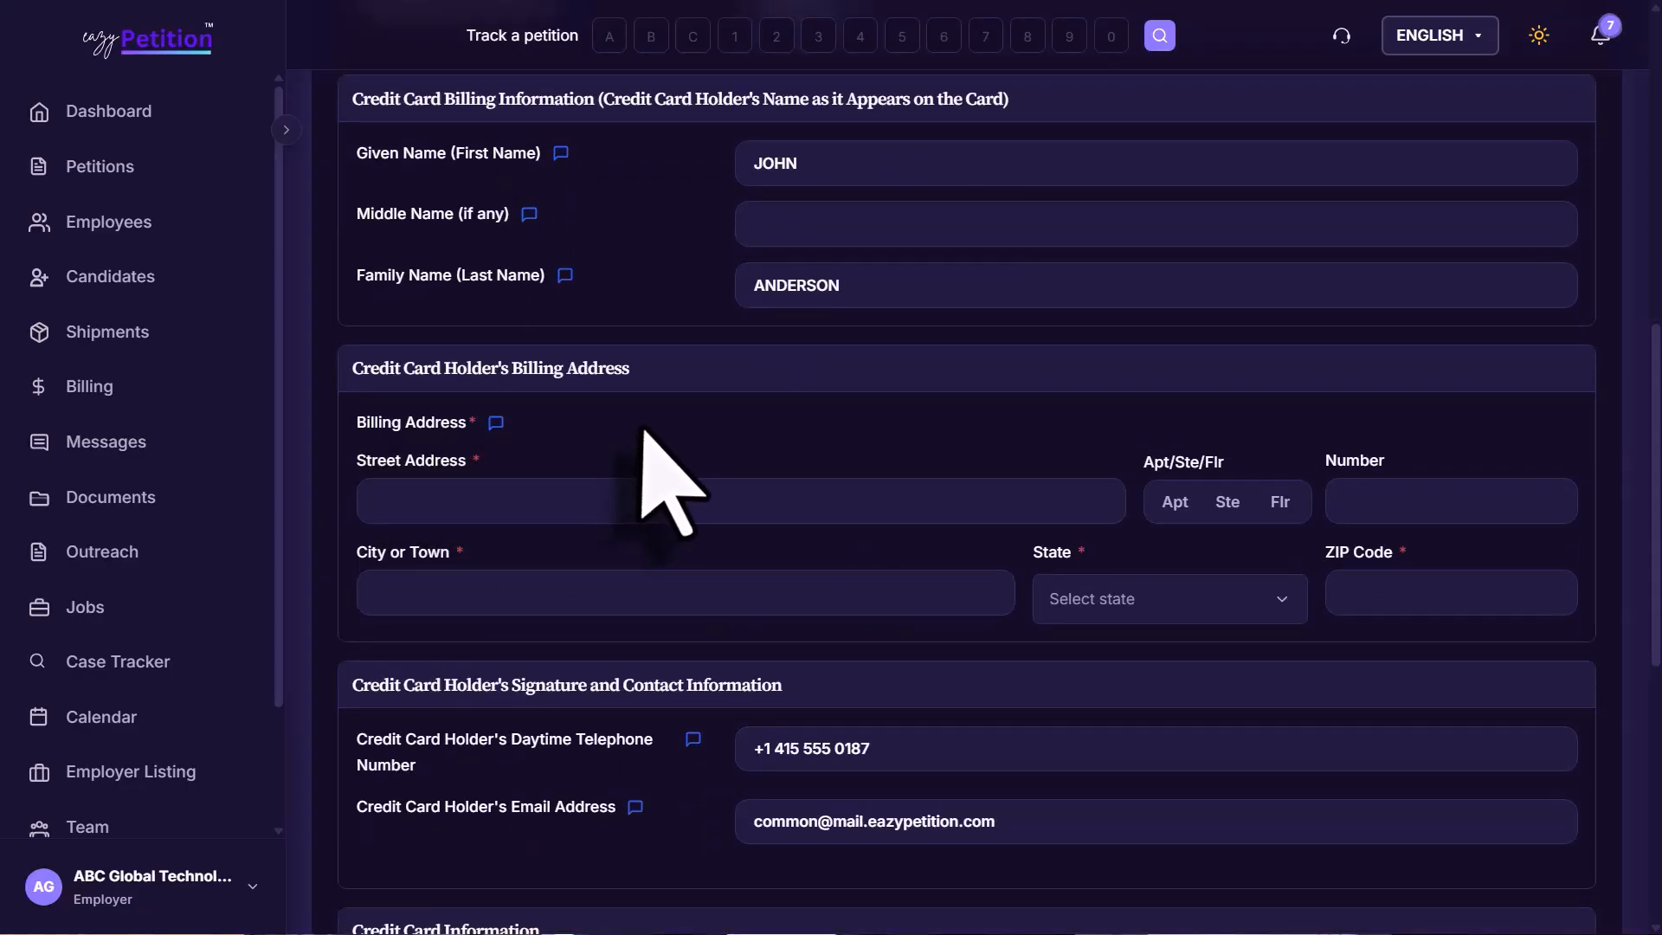
{"action": "scroll", "coordinate": [647, 437], "scroll_direction": "down", "scroll_amount": 3}
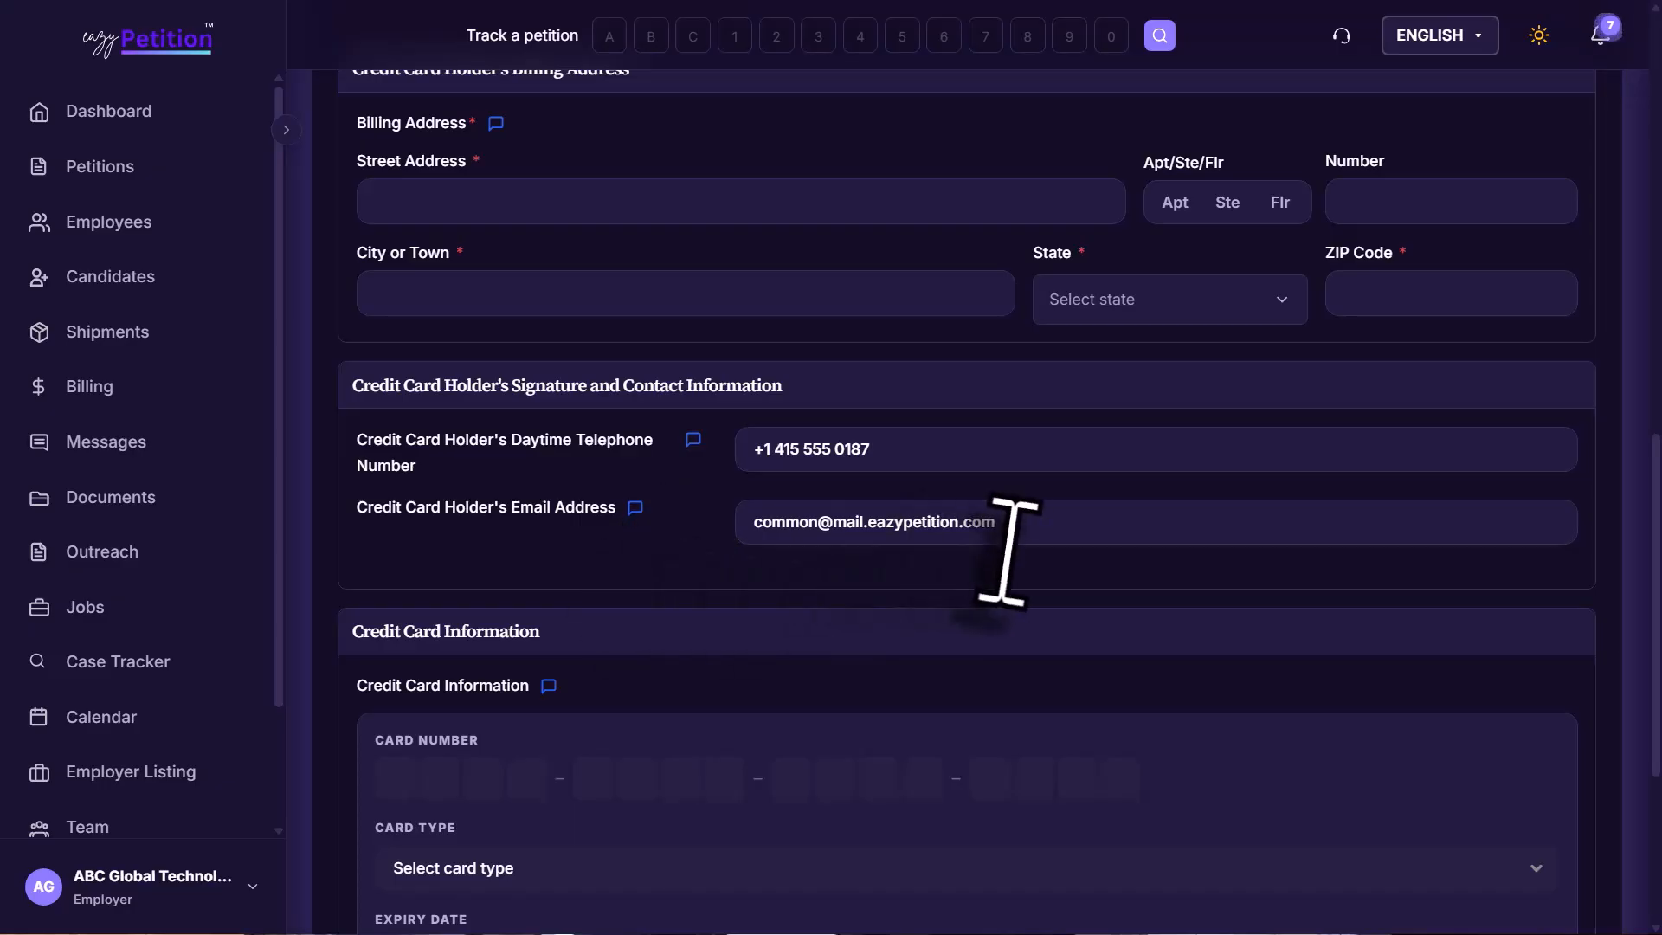
{"action": "scroll", "coordinate": [1008, 549], "scroll_direction": "down", "scroll_amount": 10}
{"action": "left_click", "coordinate": [1531, 789]}
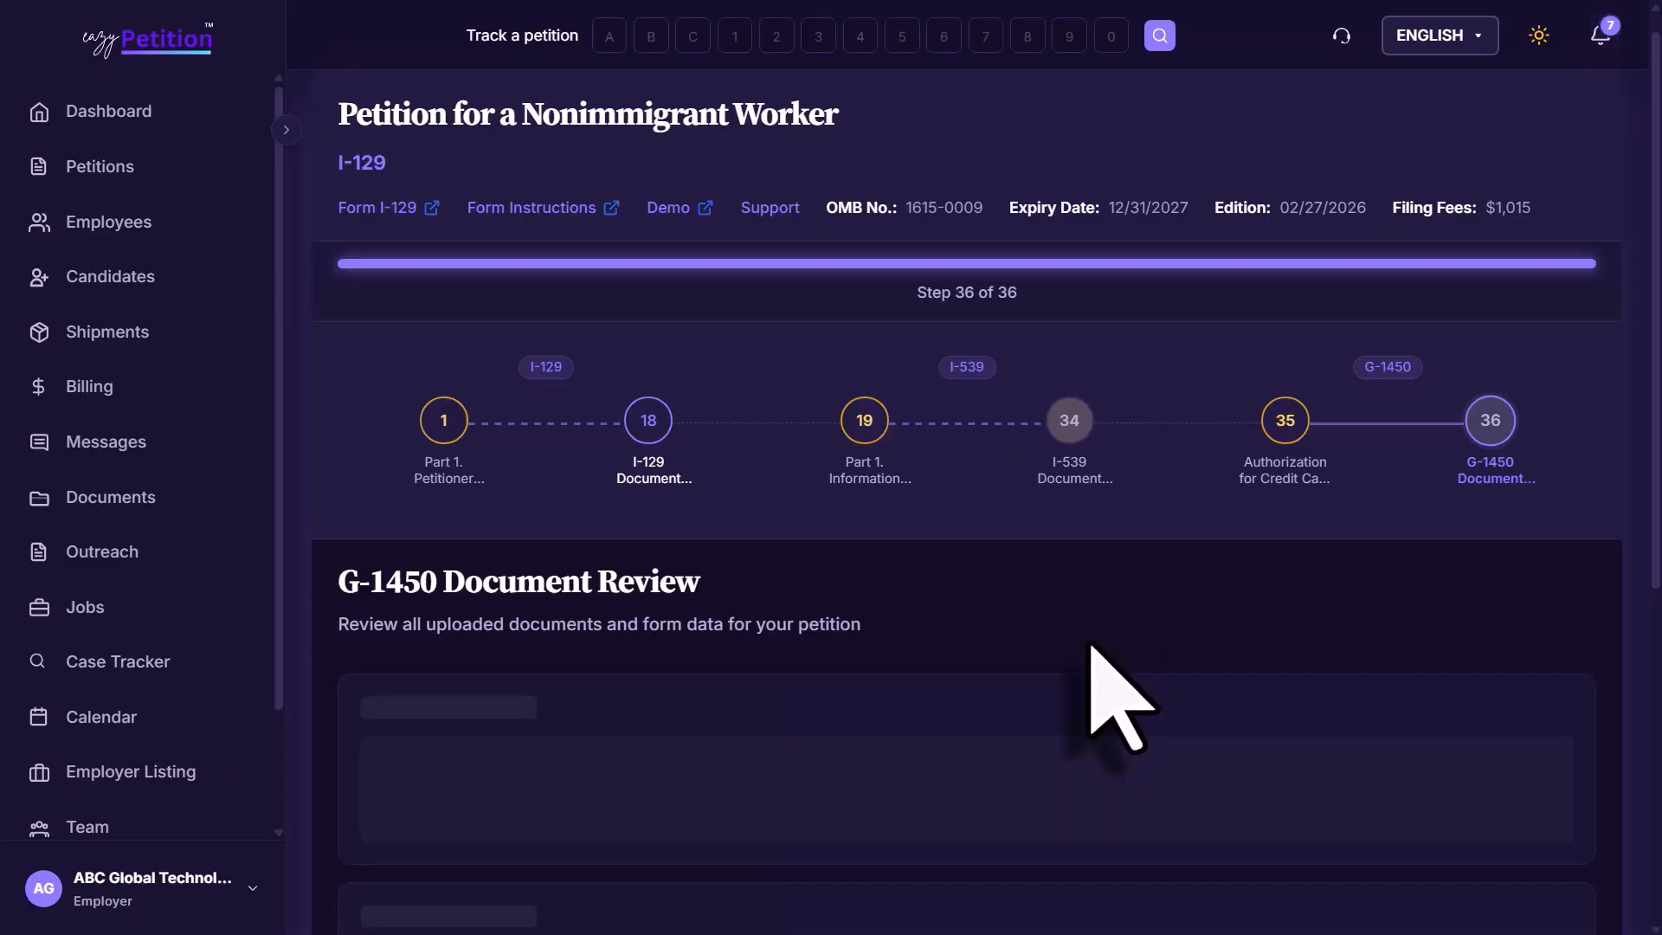
Look through the G-1450 Document Review and finish it, declining both the attorney review and the shipping label.
{"action": "scroll", "coordinate": [1117, 697], "scroll_direction": "down", "scroll_amount": 6}
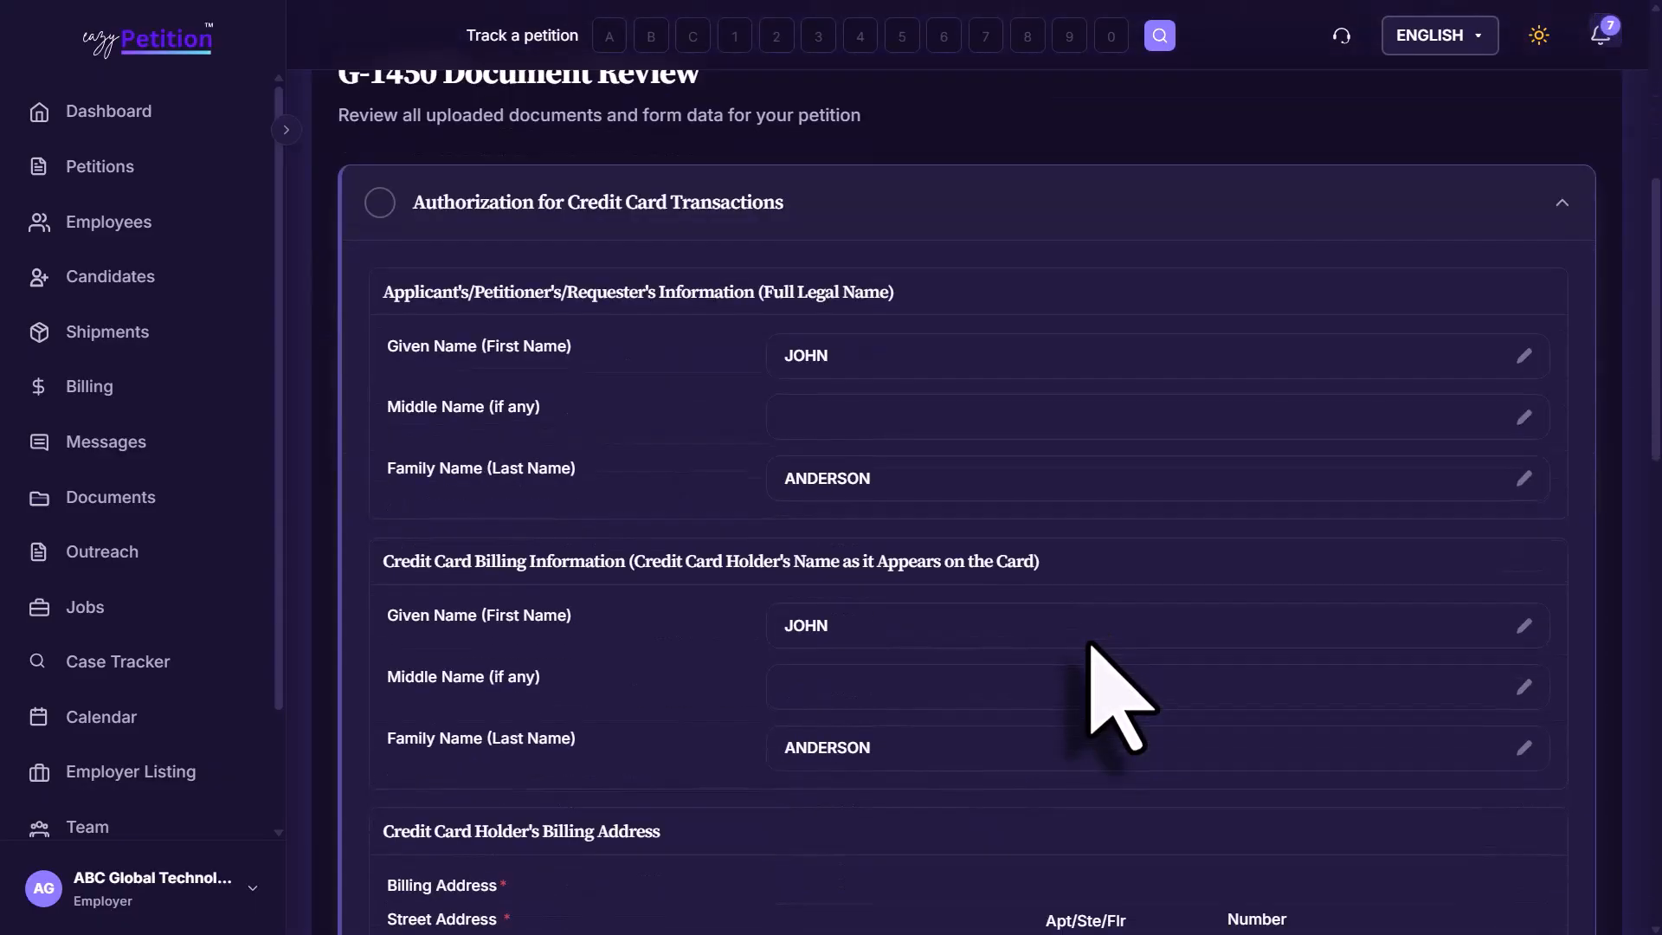
{"action": "scroll", "coordinate": [1116, 697], "scroll_direction": "down", "scroll_amount": 17}
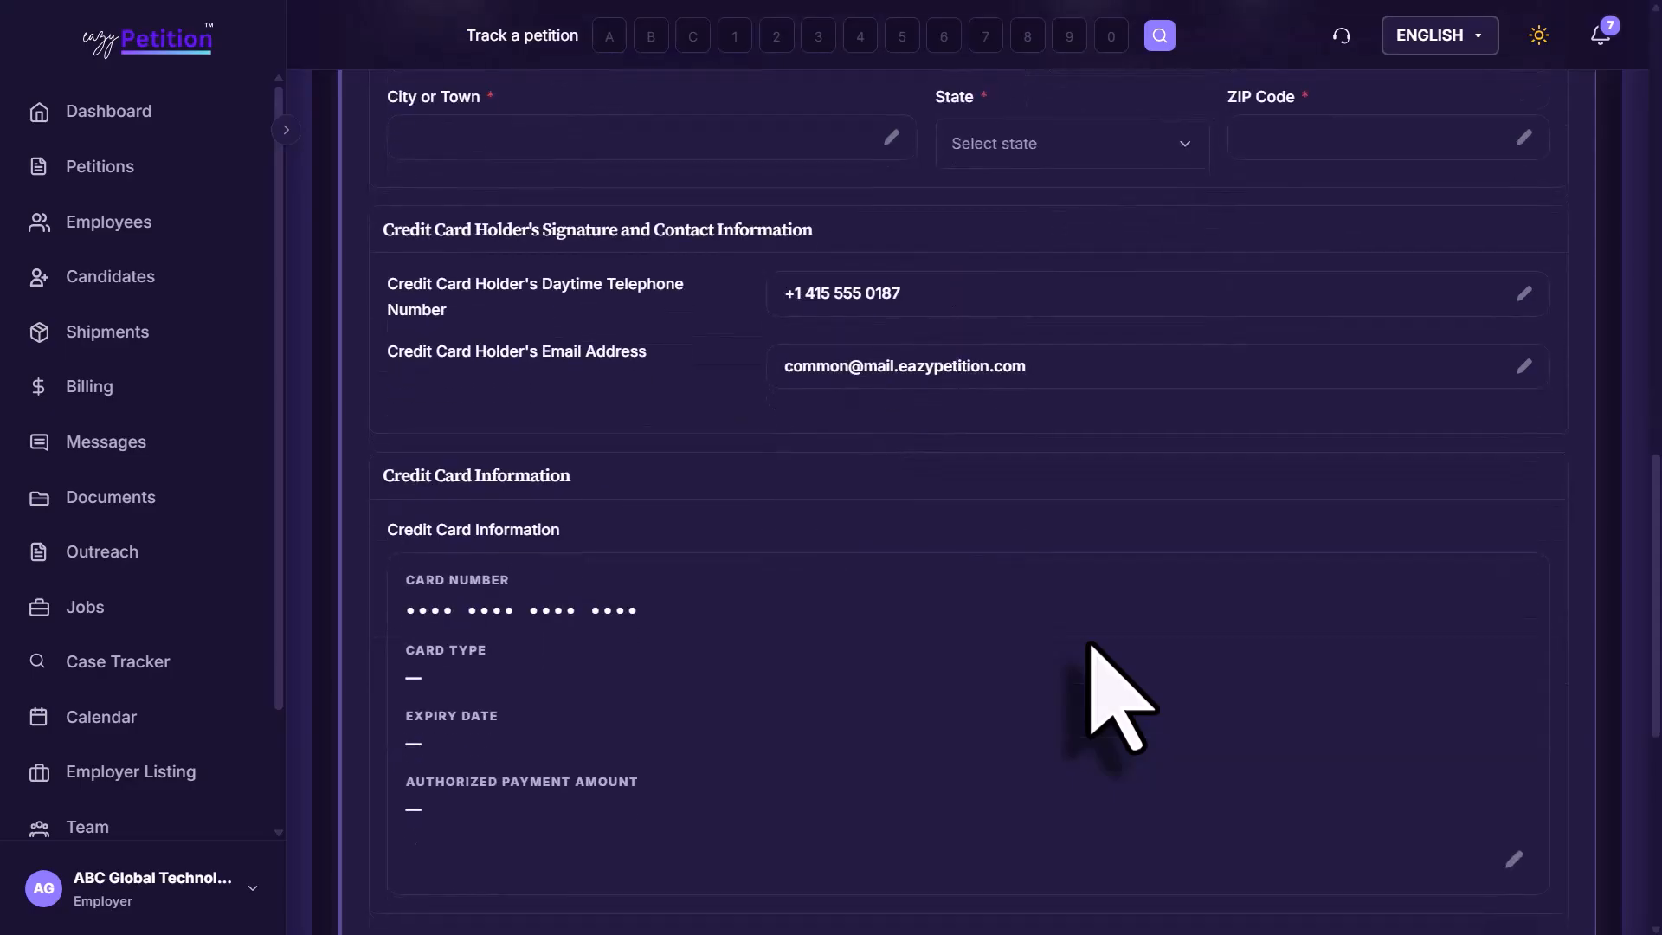
{"action": "left_click", "coordinate": [1540, 805]}
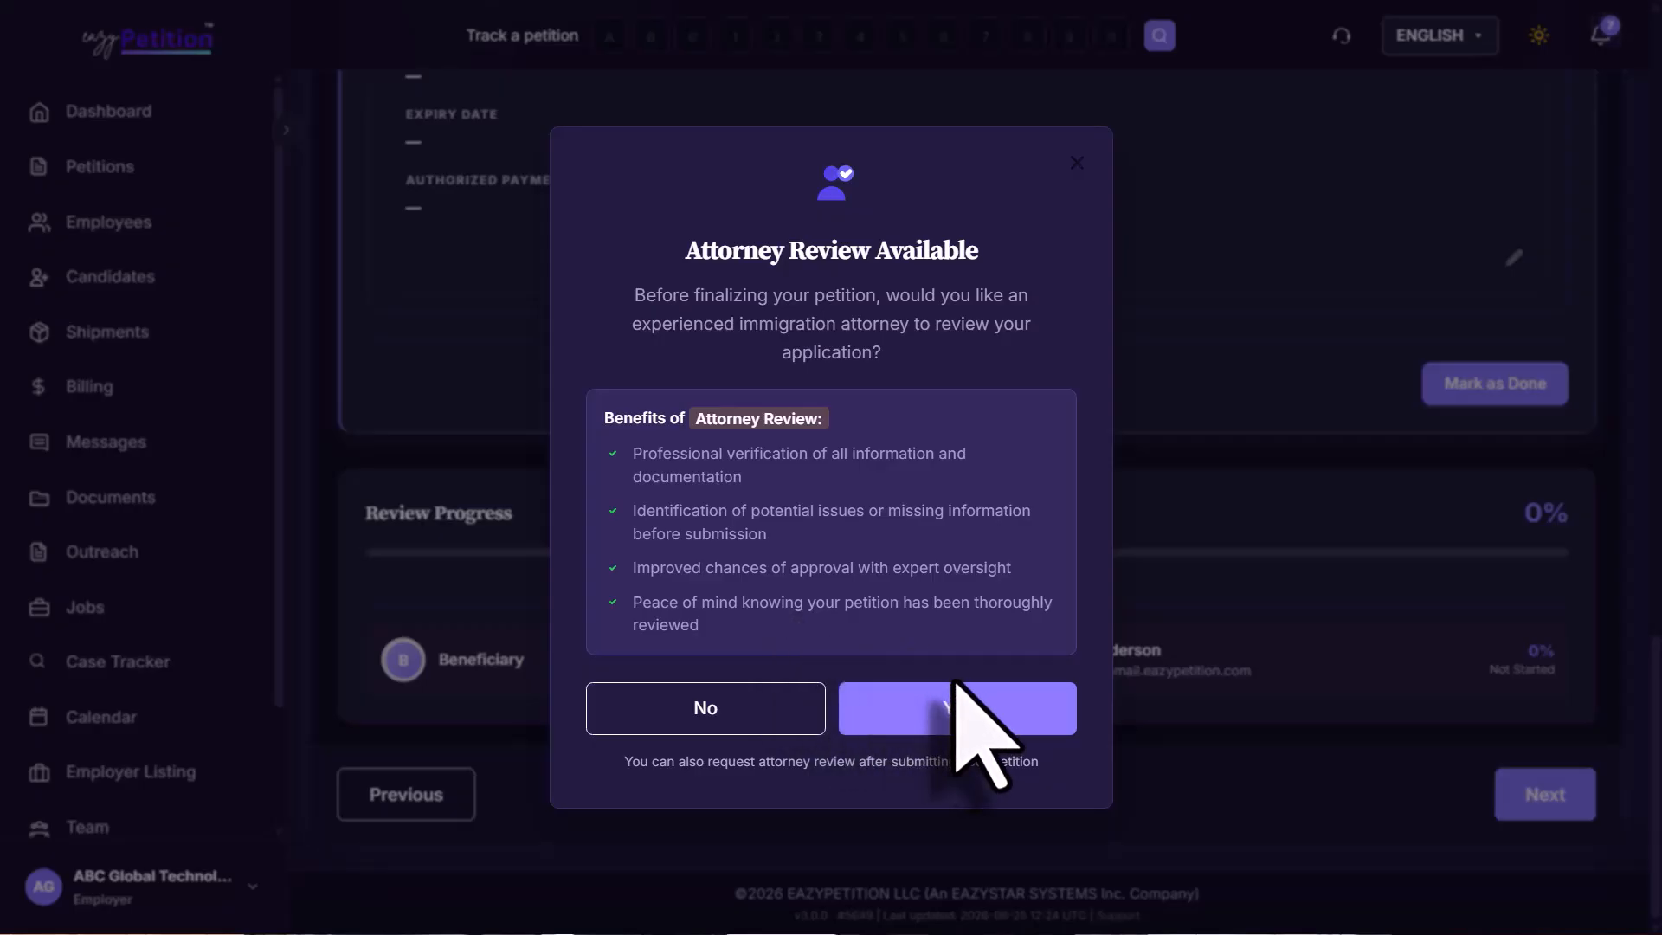
{"action": "left_click", "coordinate": [765, 714]}
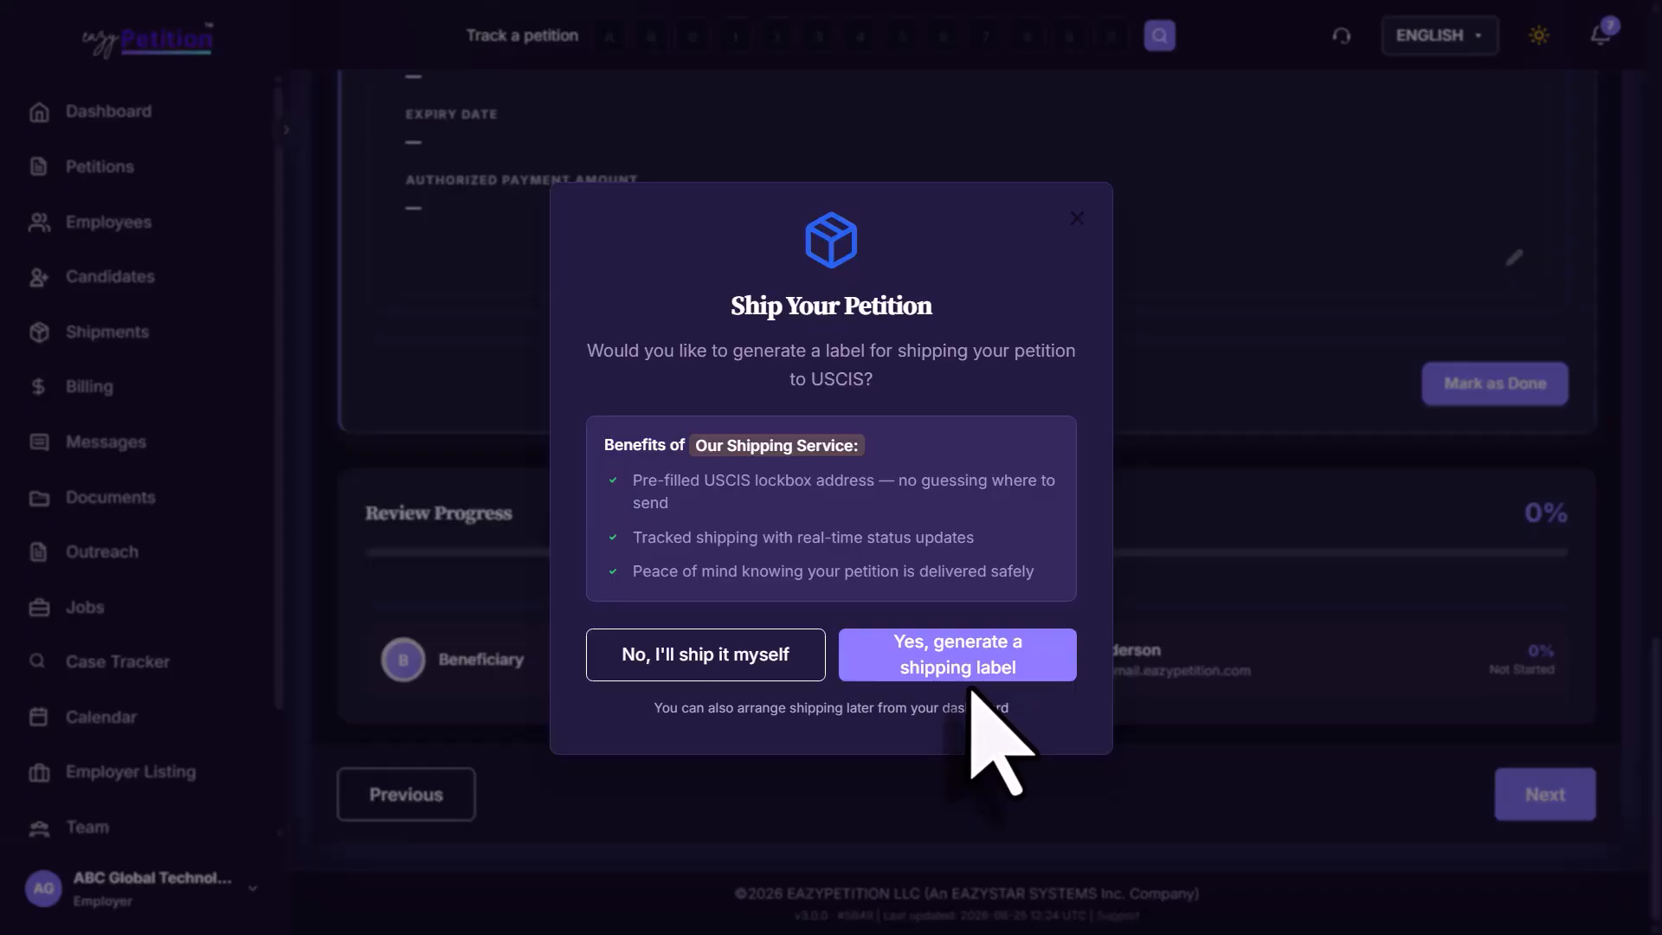
{"action": "left_click", "coordinate": [791, 661]}
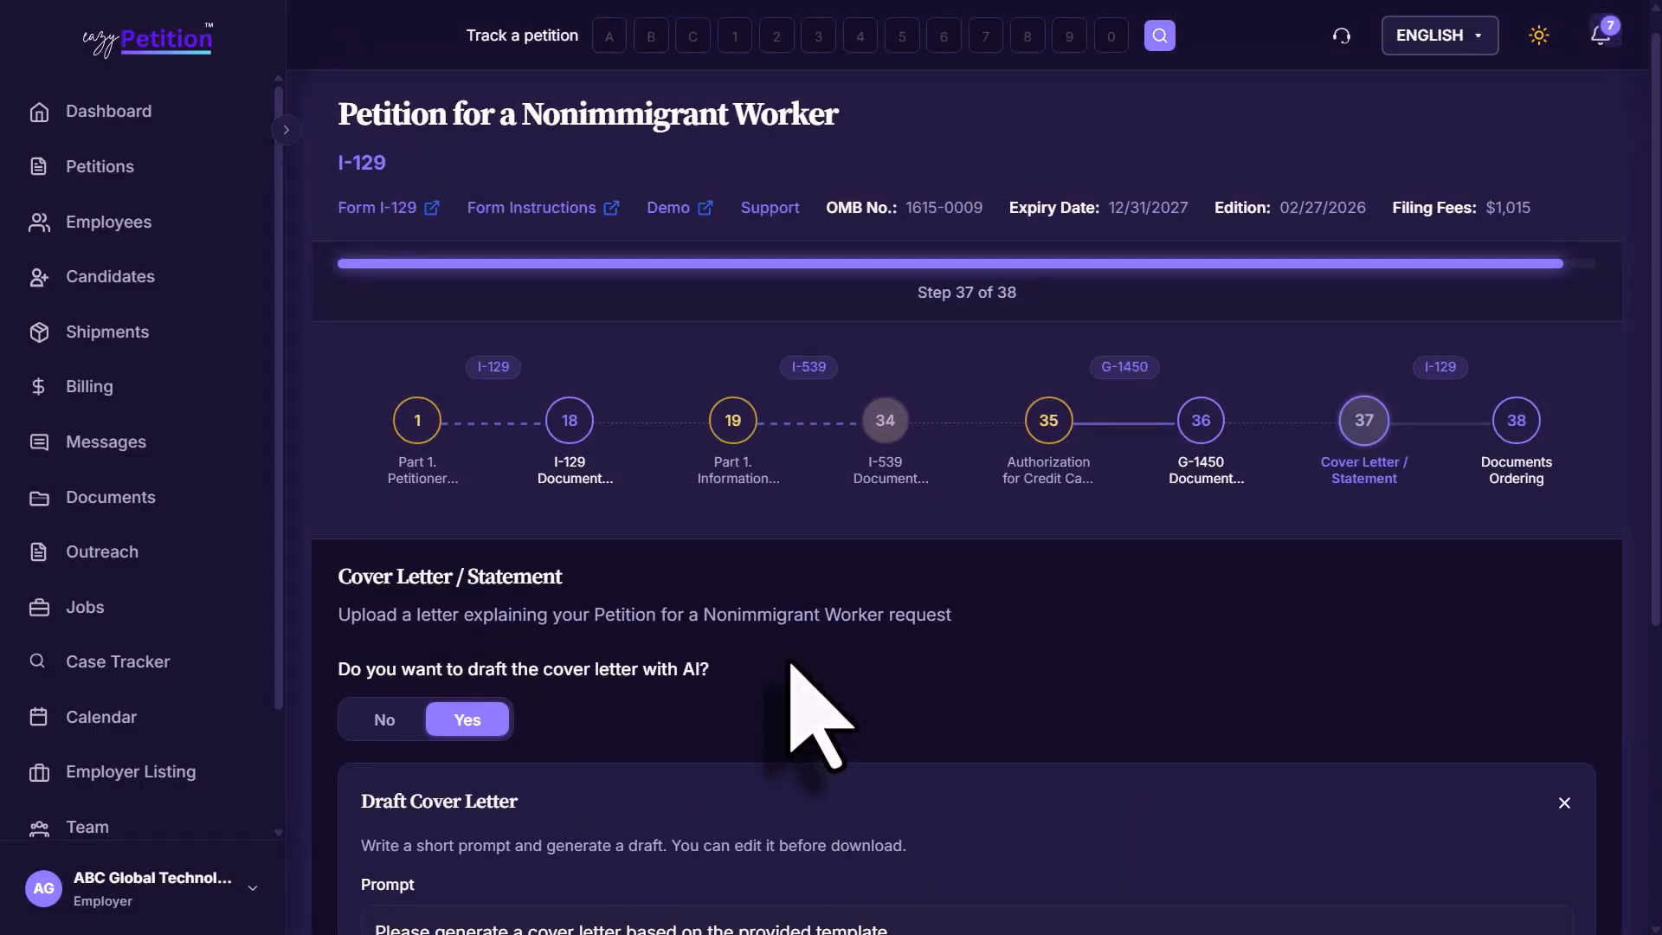
Look over the AI draft option in the Cover Letter / Statement step and proceed to Documents Ordering.
{"action": "scroll", "coordinate": [790, 663], "scroll_direction": "down", "scroll_amount": 3}
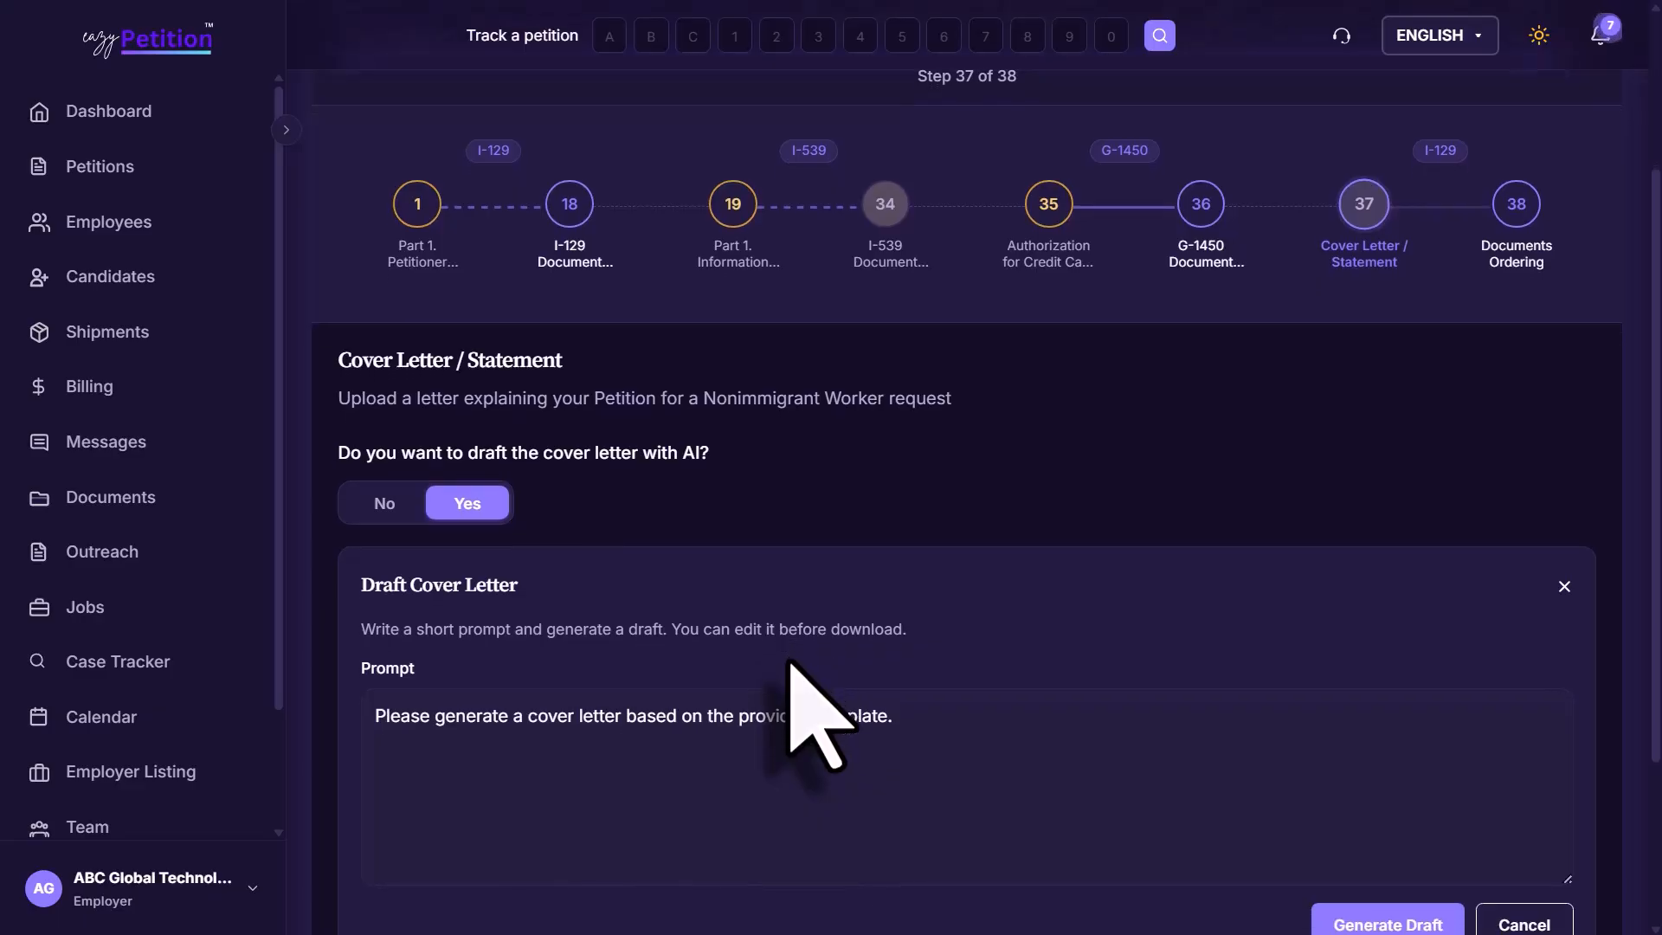
{"action": "scroll", "coordinate": [790, 662], "scroll_direction": "down", "scroll_amount": 1}
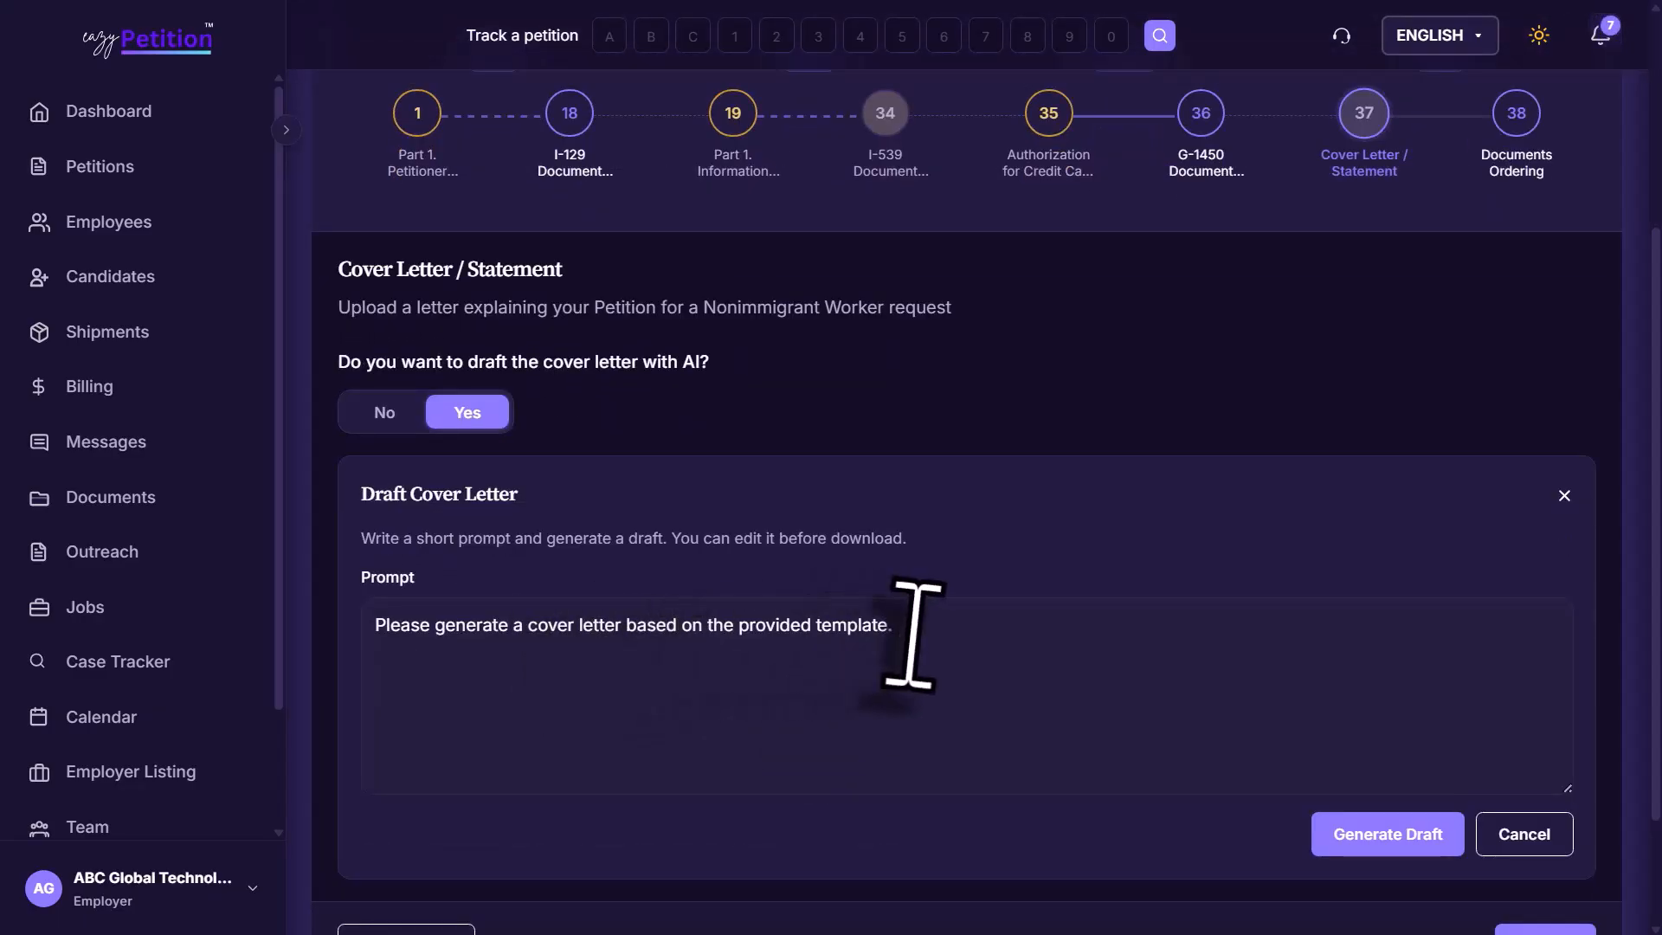
{"action": "scroll", "coordinate": [913, 636], "scroll_direction": "down", "scroll_amount": 1}
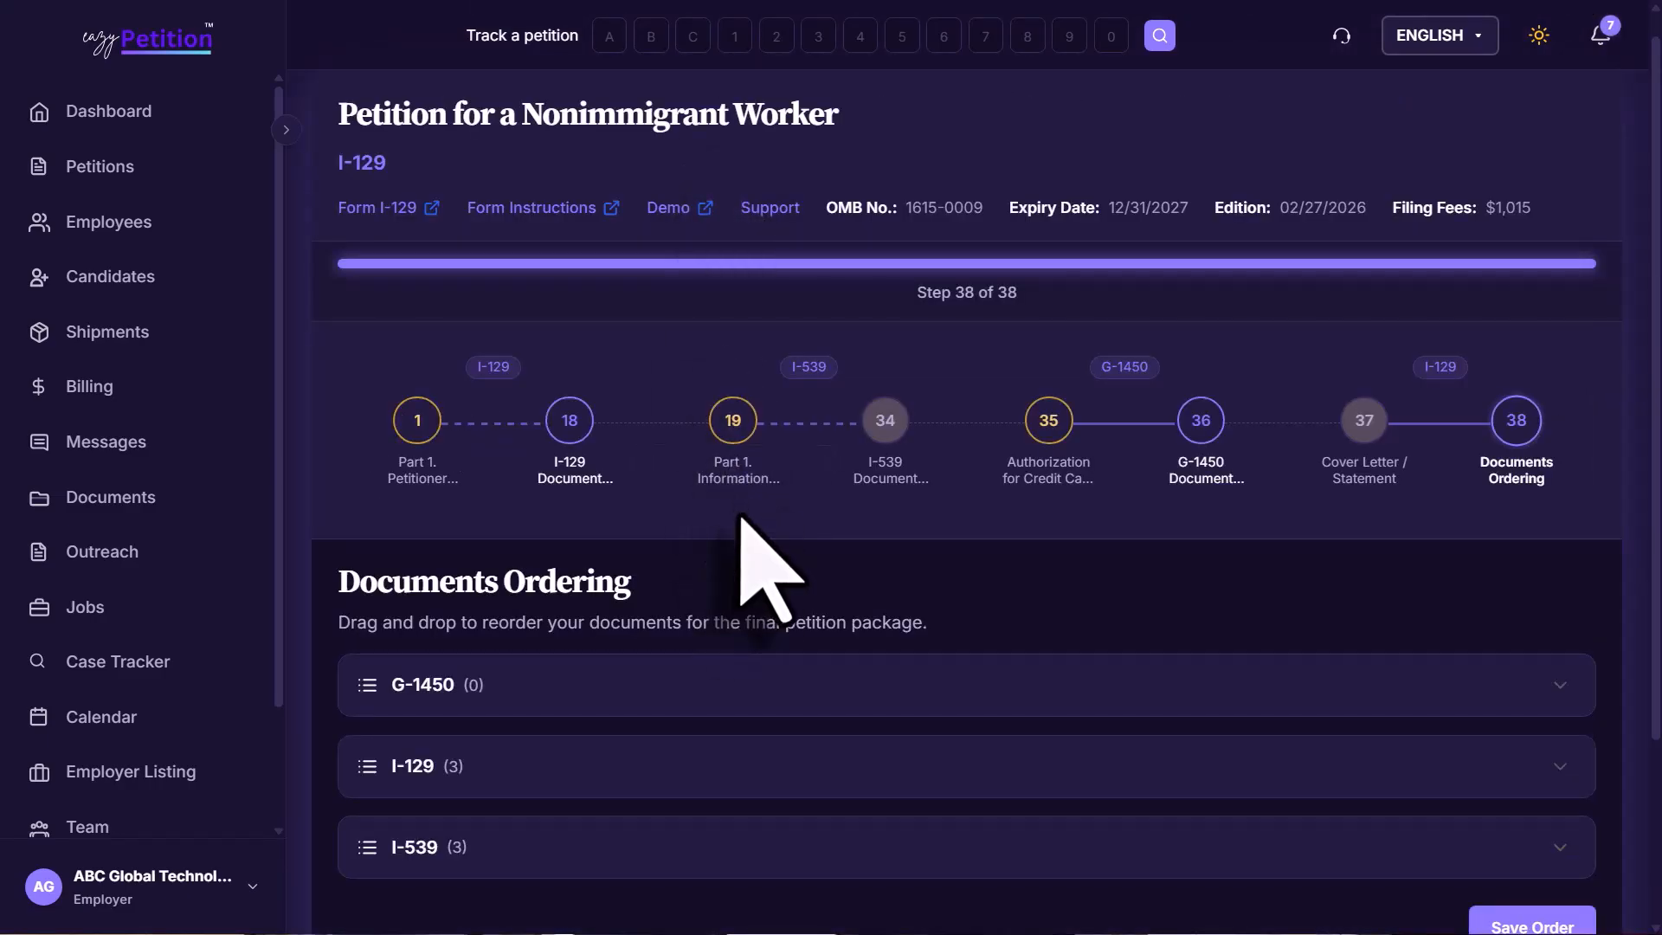
Expand the I-129 group in Documents Ordering and move Passport to the first place, above I-797 and I-94.
{"action": "scroll", "coordinate": [745, 528], "scroll_direction": "down", "scroll_amount": 1}
{"action": "scroll", "coordinate": [740, 518], "scroll_direction": "down", "scroll_amount": 2}
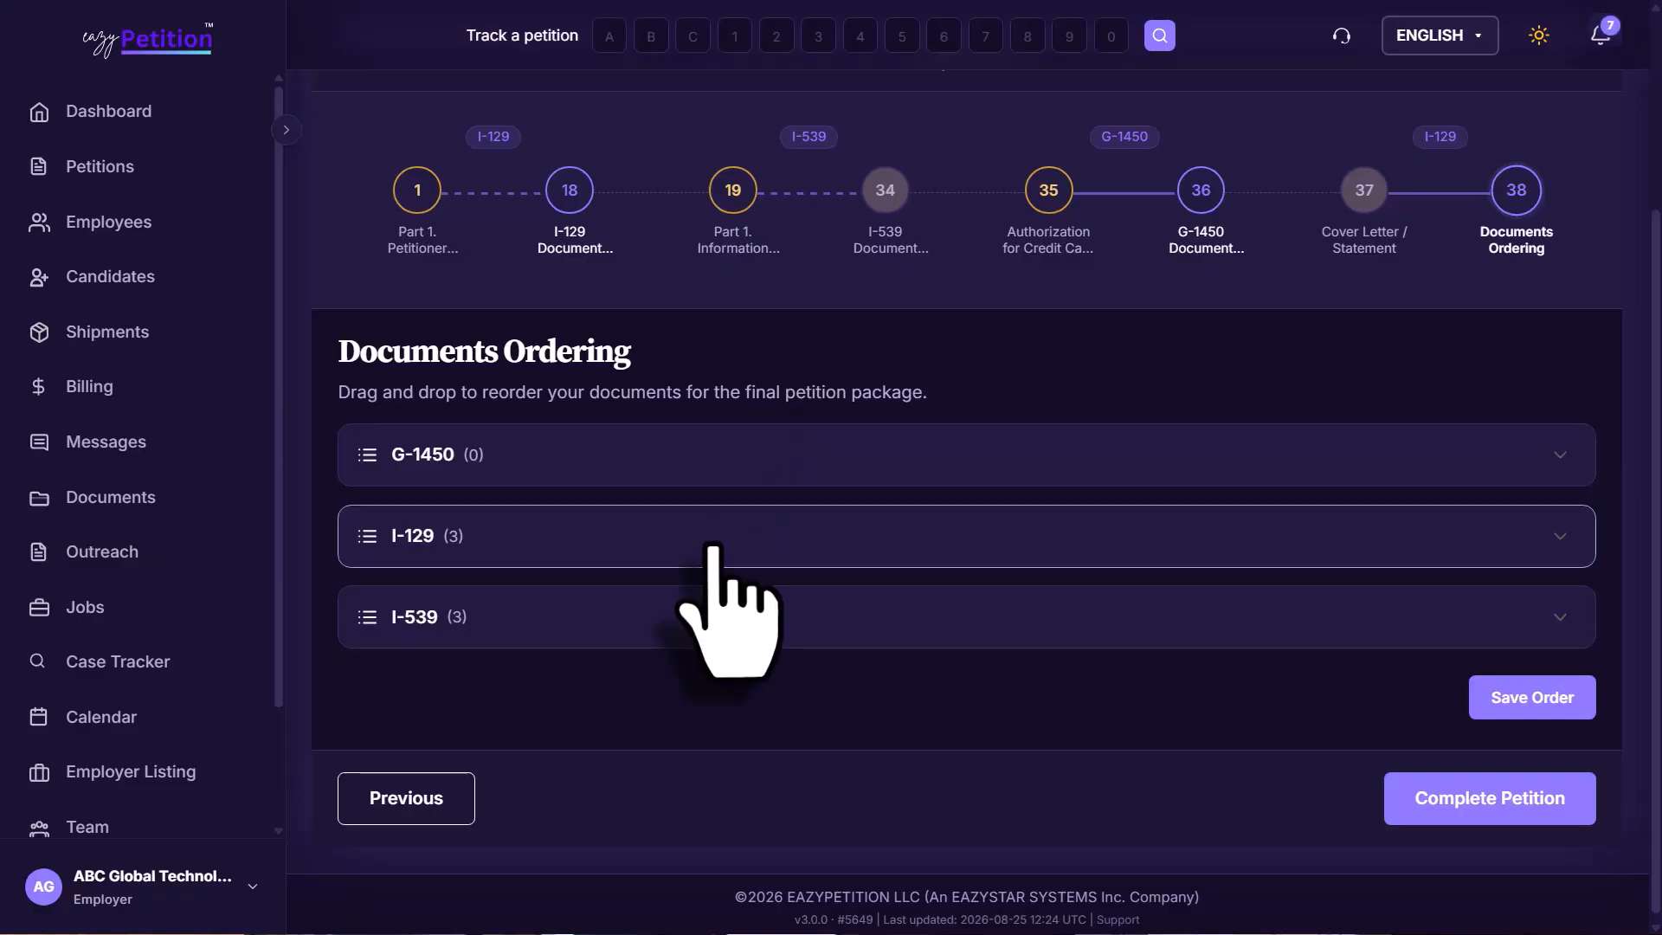
{"action": "left_click", "coordinate": [1560, 538]}
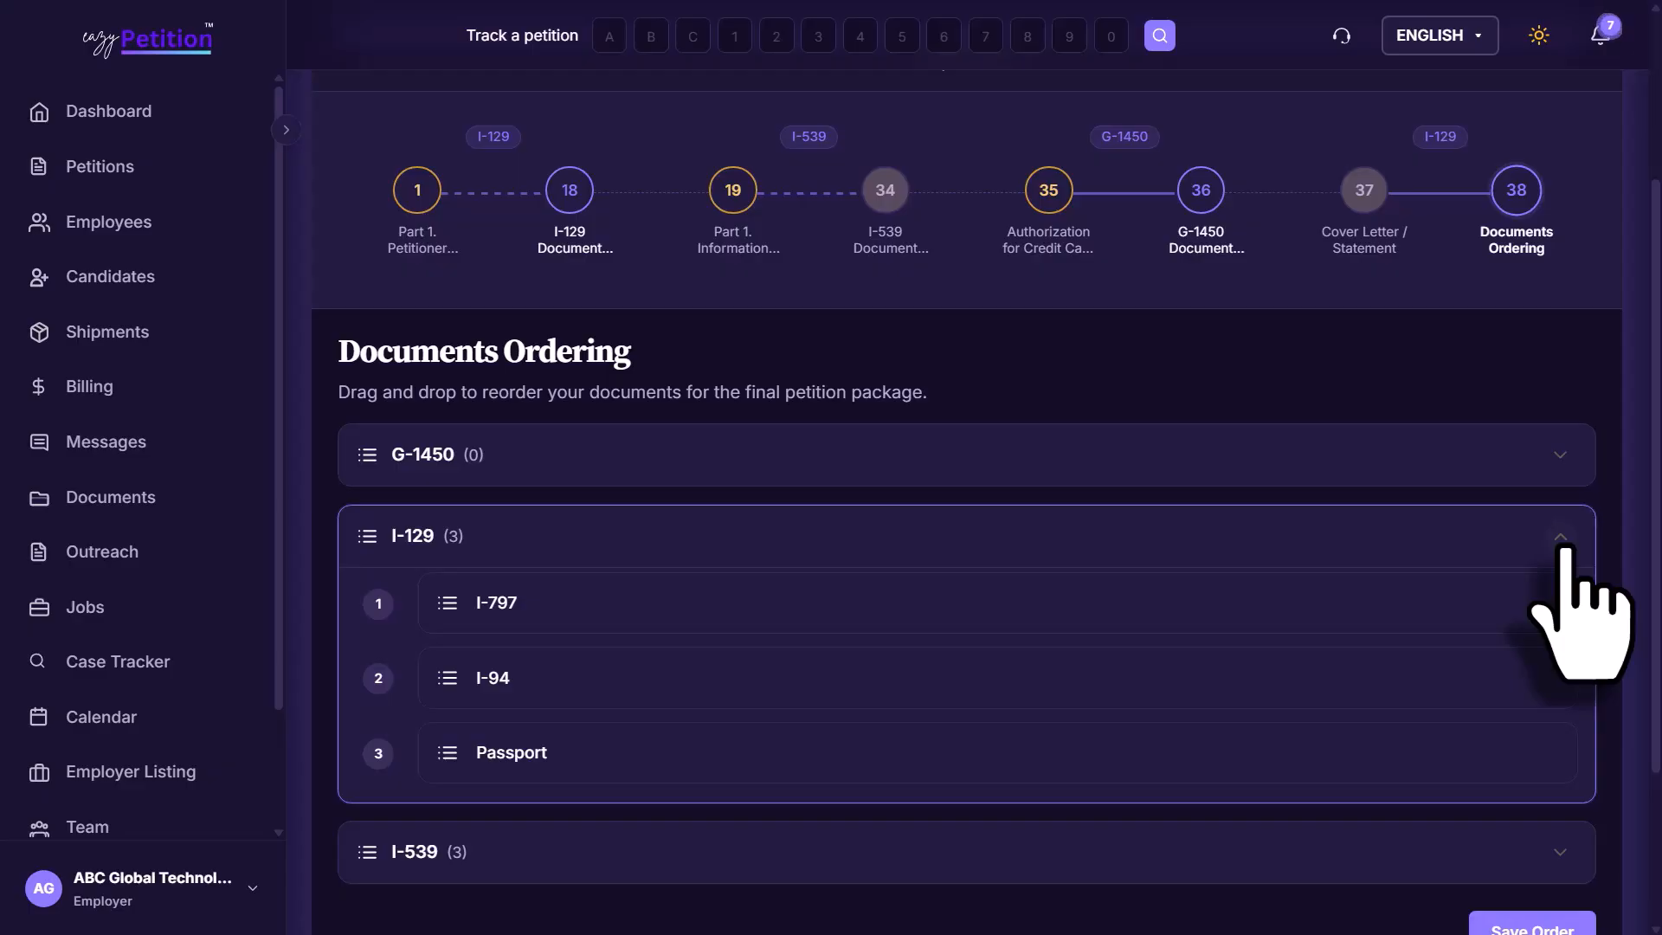
{"action": "scroll", "coordinate": [1411, 572], "scroll_direction": "down", "scroll_amount": 2}
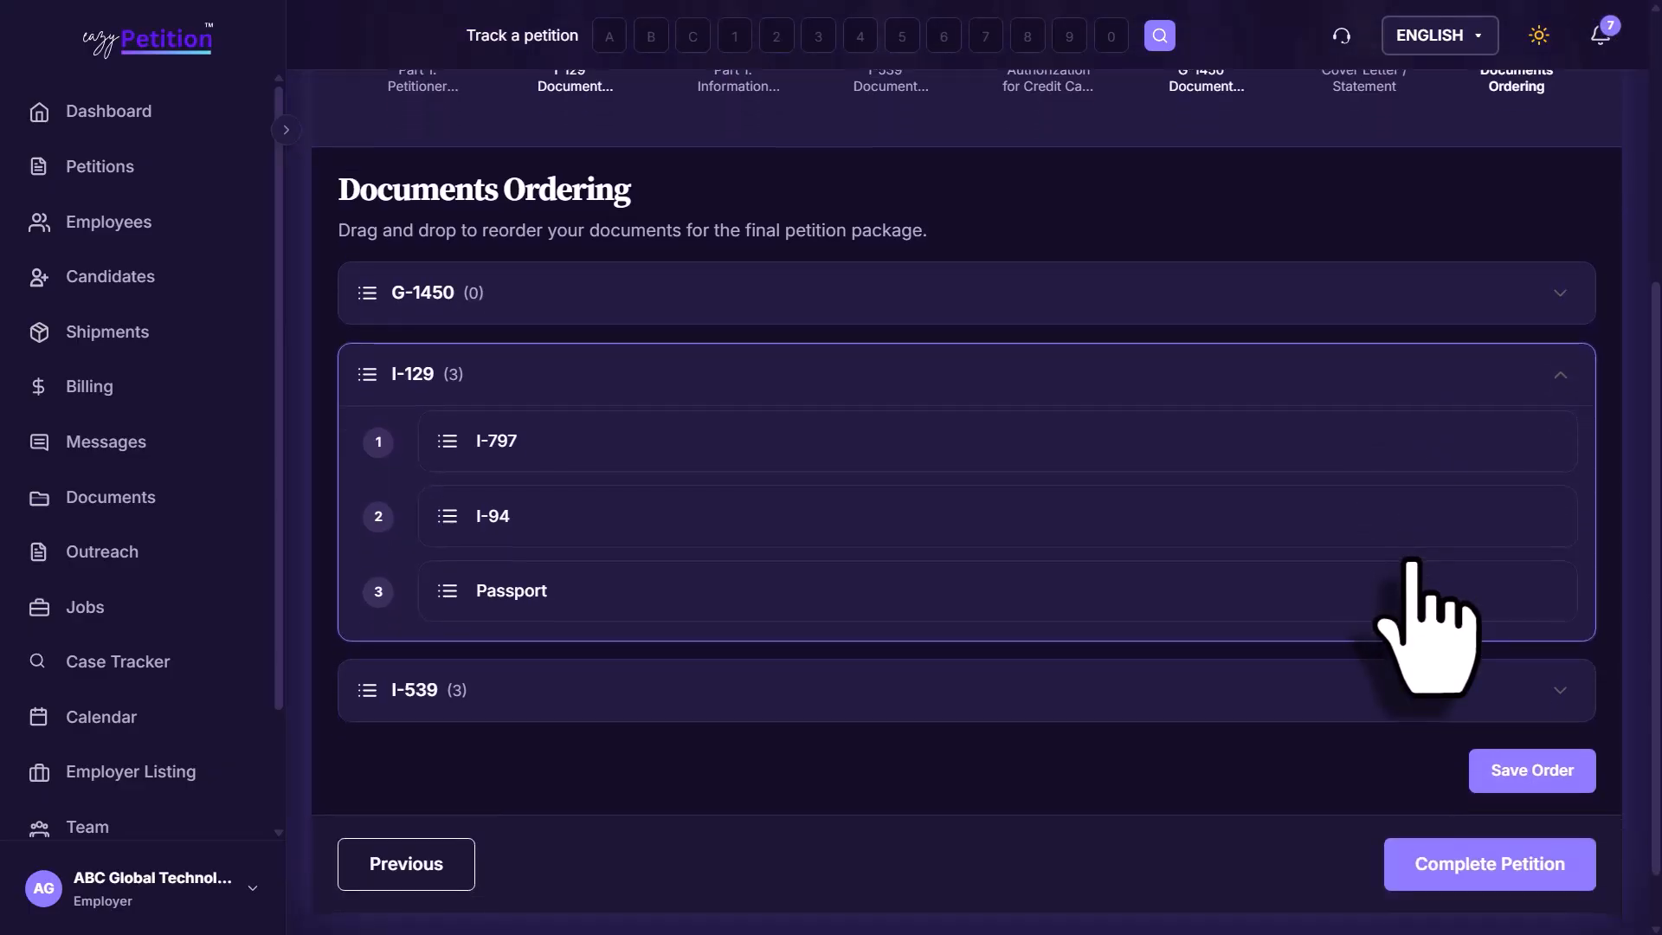
{"action": "left_click_drag", "start_coordinate": [762, 571], "coordinate": [752, 459]}
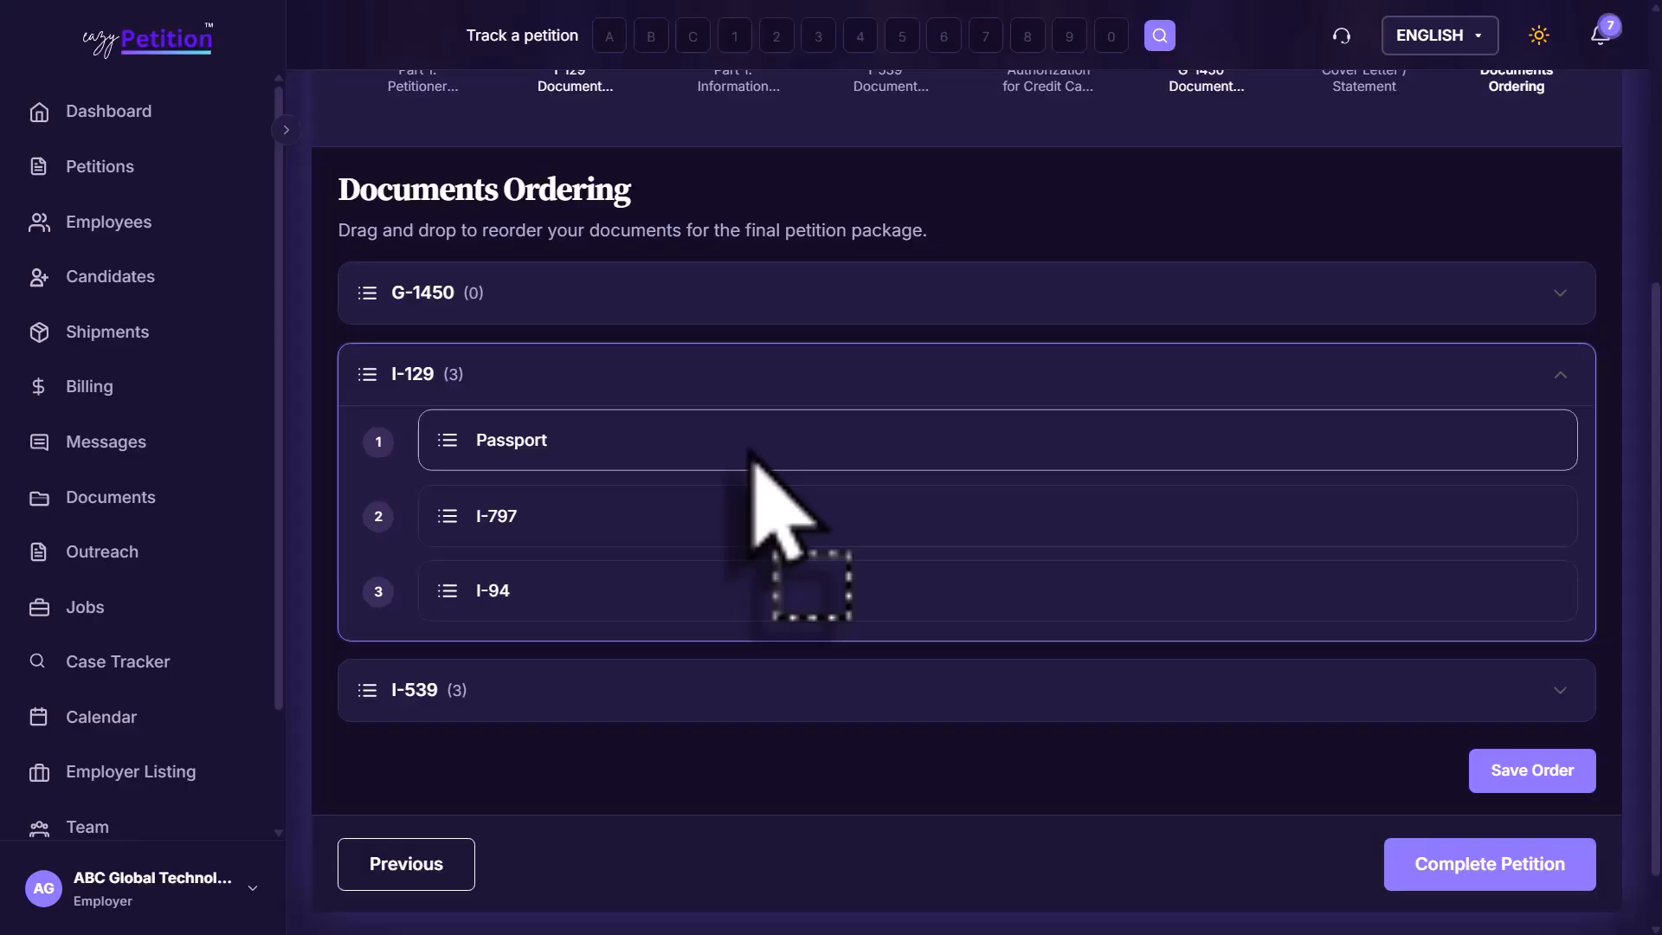
Complete the petition by agreeing to the petition preparation fee, and download the petition package.
{"action": "left_click", "coordinate": [1472, 867]}
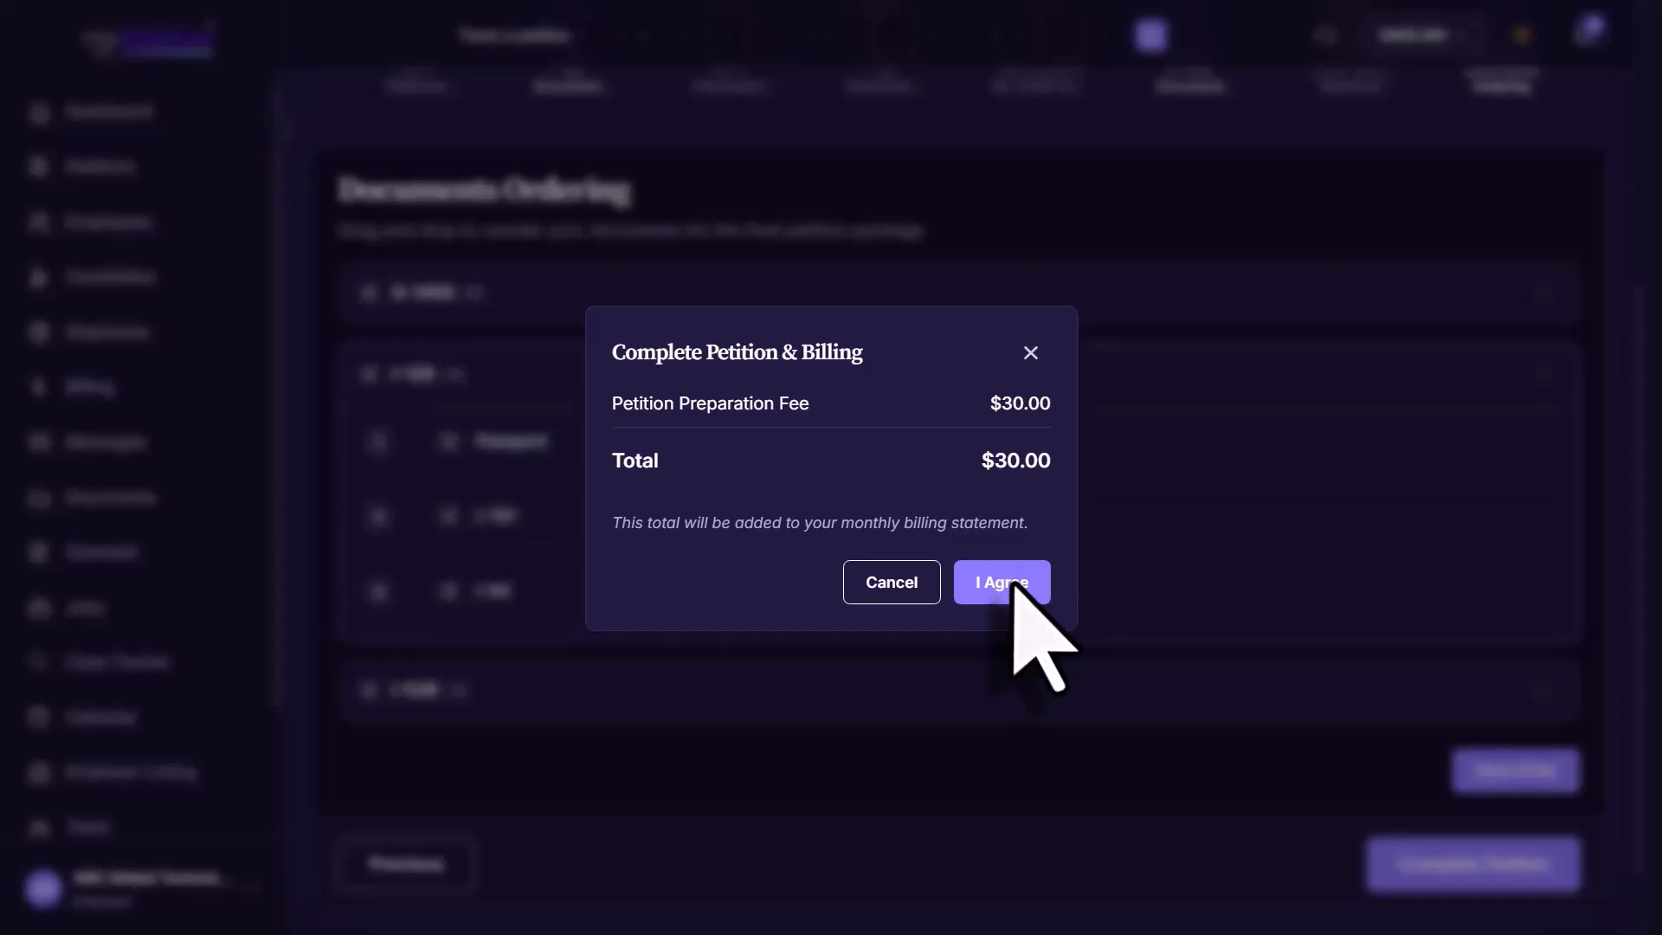
{"action": "left_click", "coordinate": [1012, 581]}
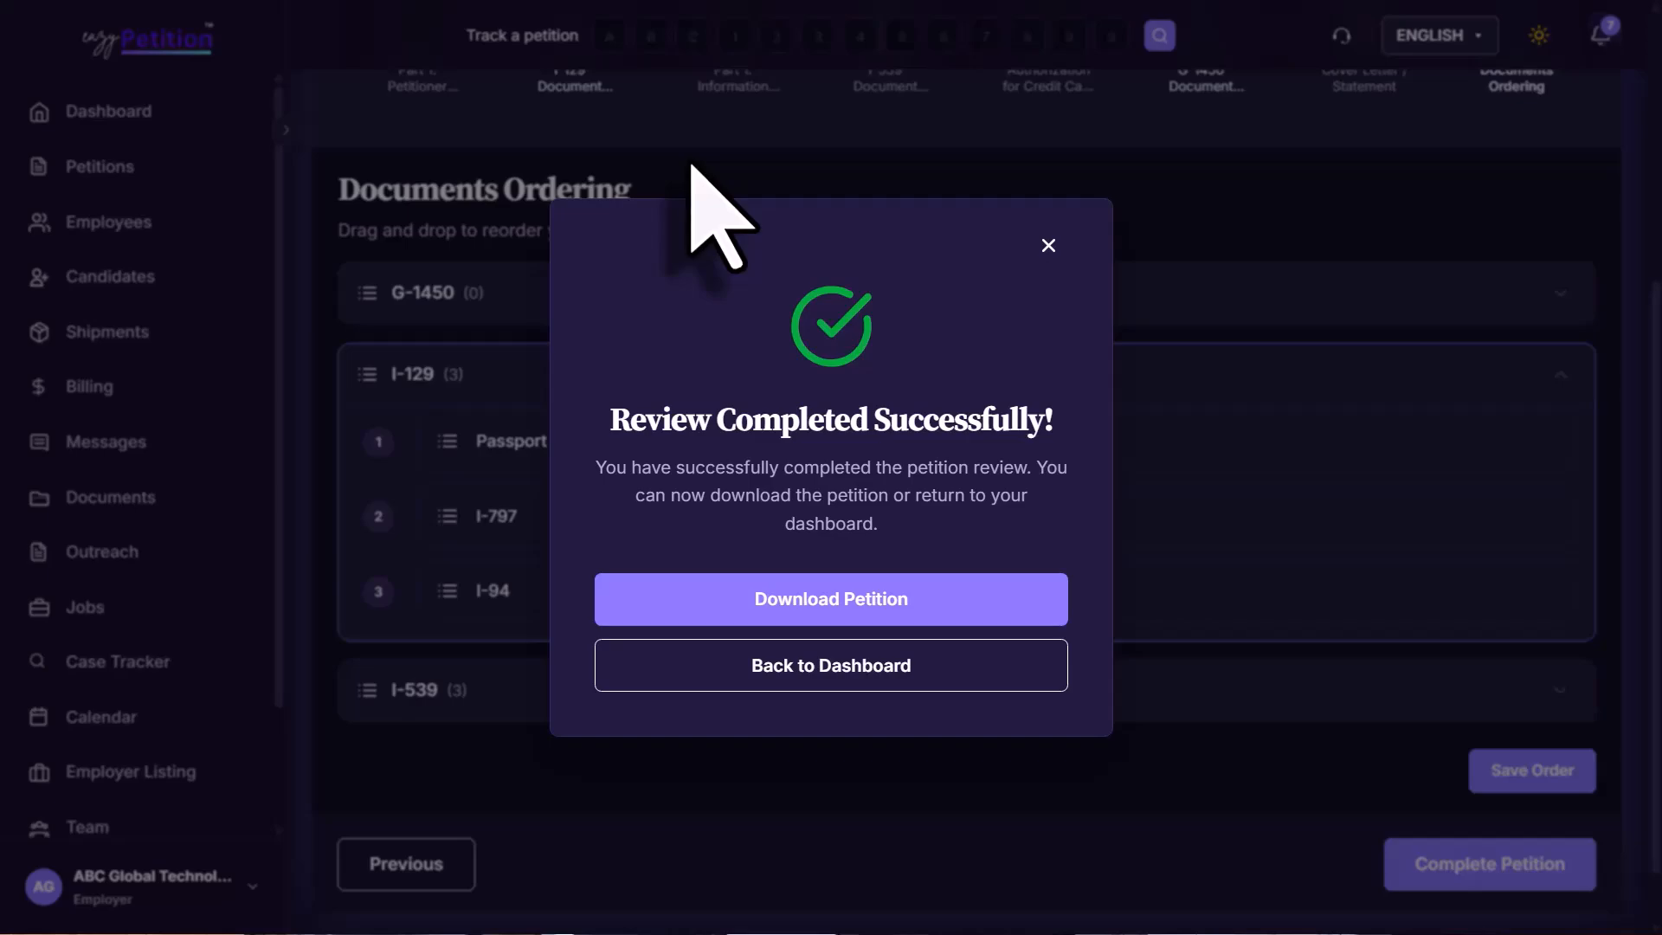
{"action": "left_click", "coordinate": [836, 597]}
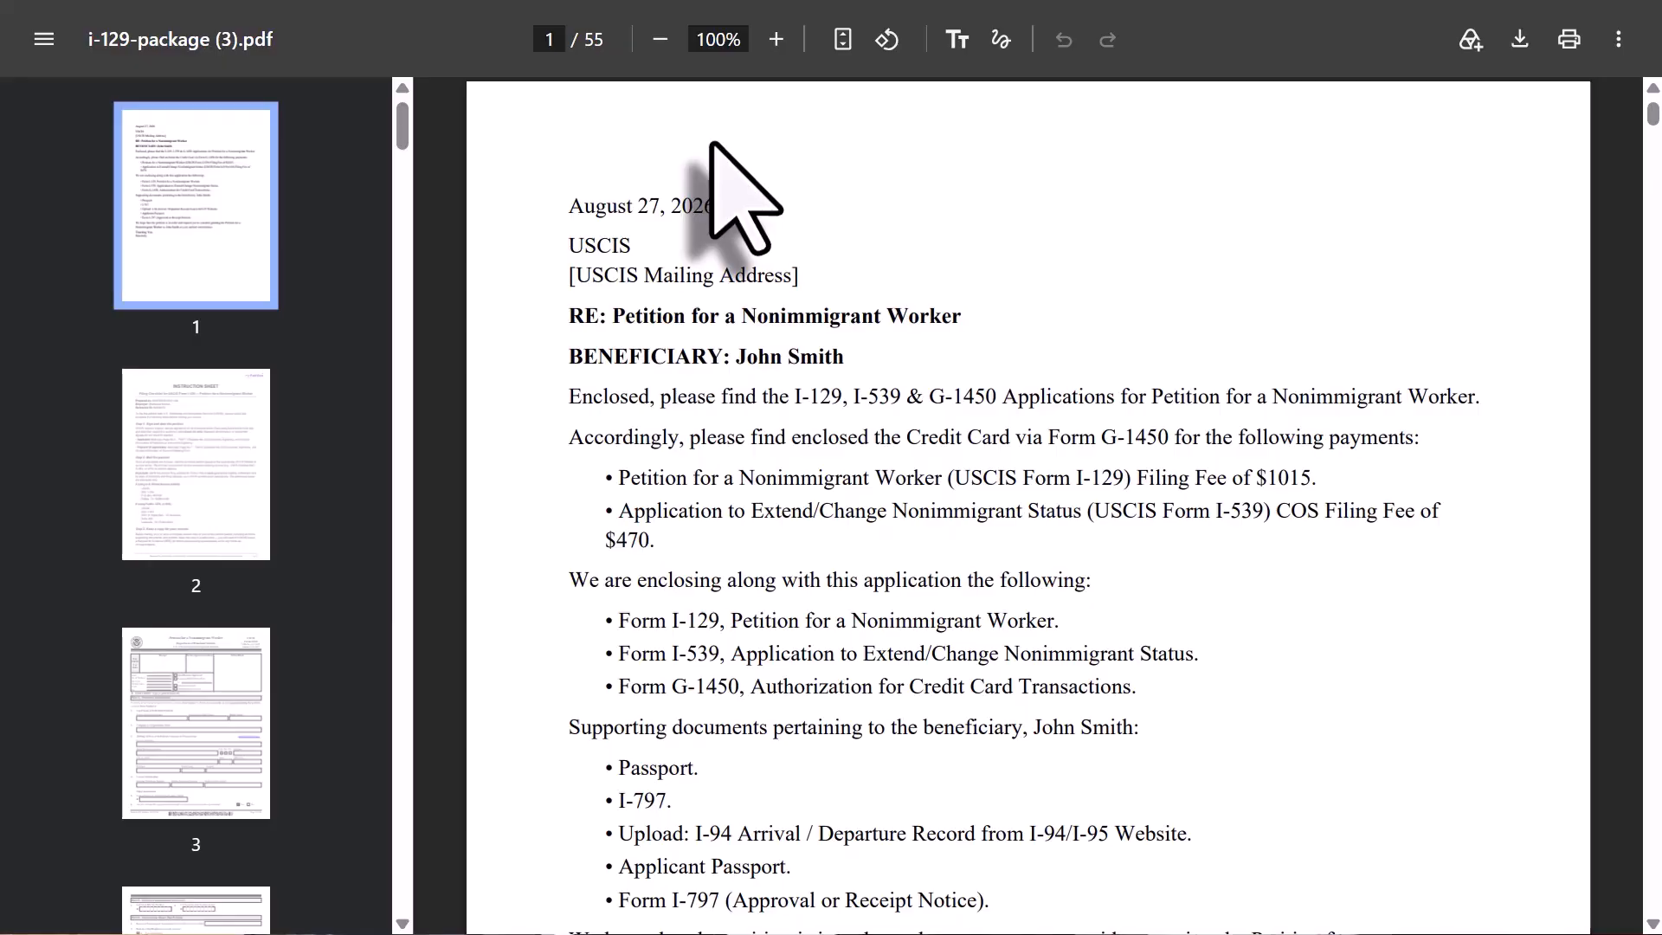
Examine the cover letter, the instruction sheet and the filled Form I-129 pages in the downloaded petition package.
{"action": "scroll", "coordinate": [962, 509], "scroll_direction": "down", "scroll_amount": 15}
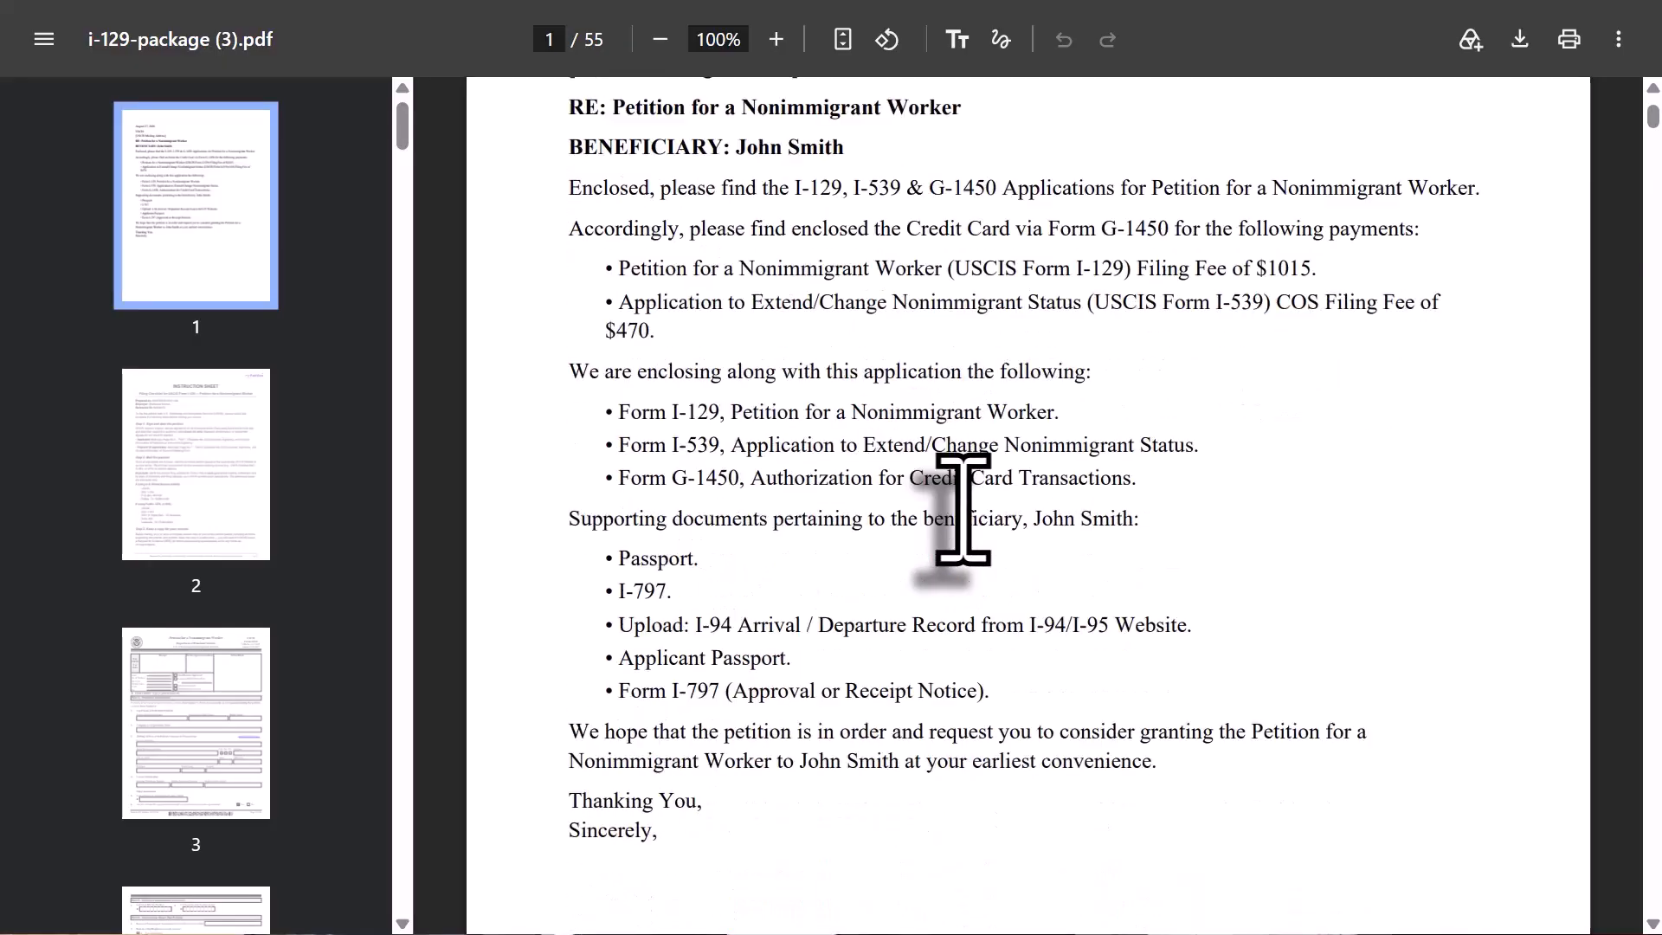
{"action": "scroll", "coordinate": [962, 508], "scroll_direction": "down", "scroll_amount": 1}
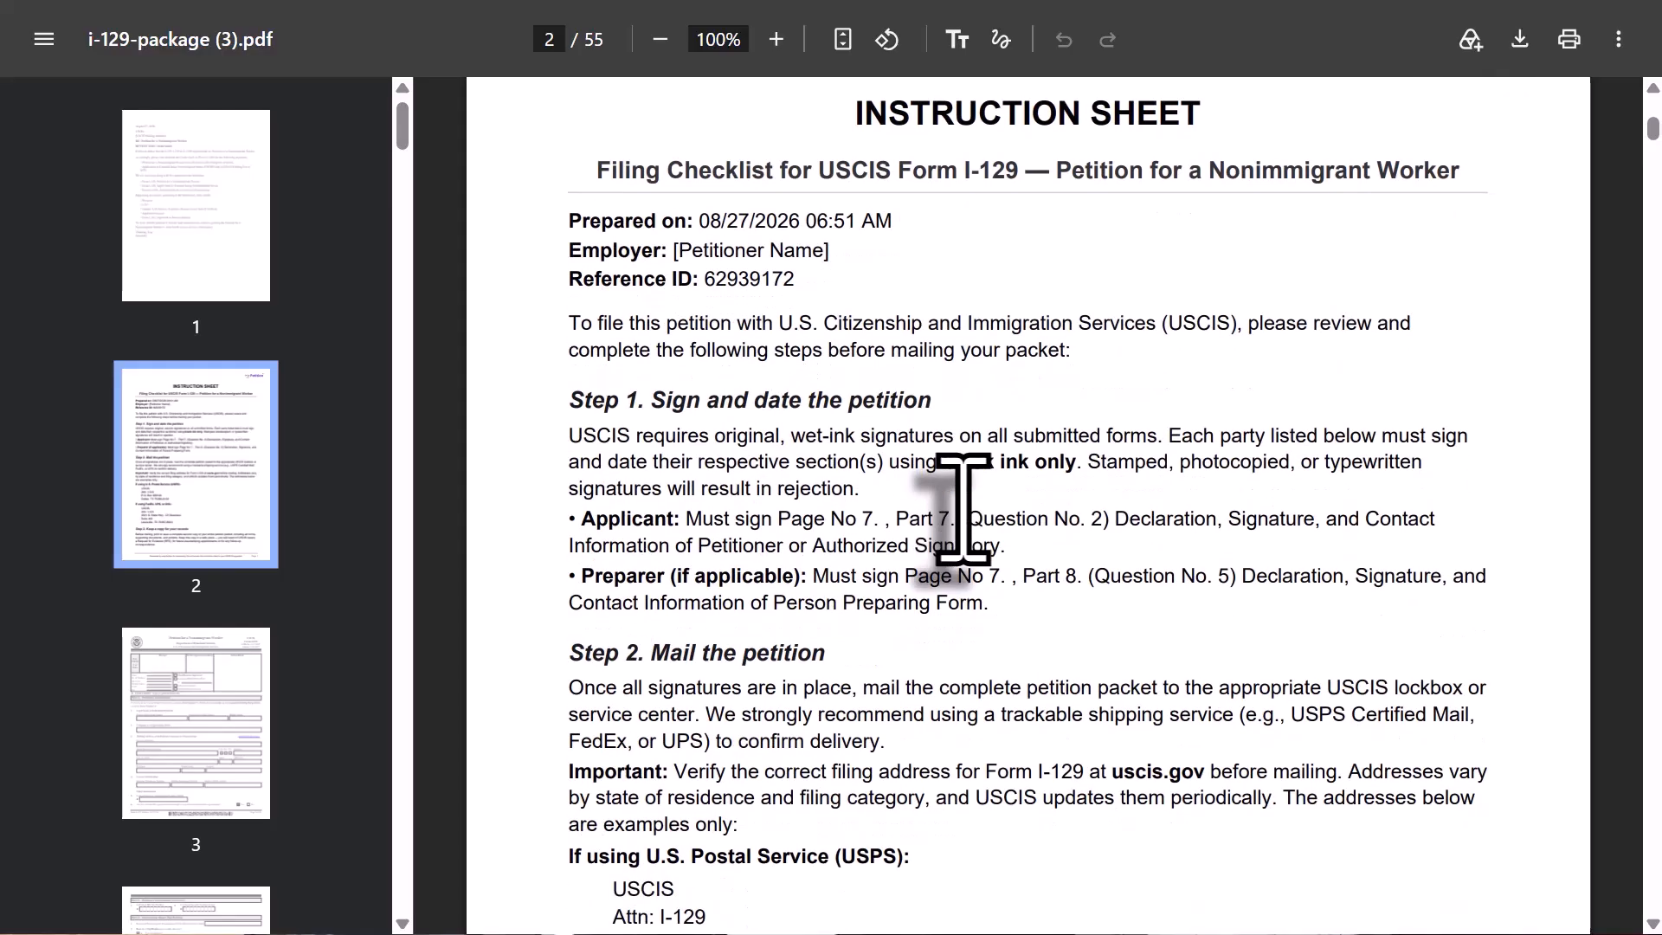
{"action": "scroll", "coordinate": [963, 509], "scroll_direction": "down", "scroll_amount": 13}
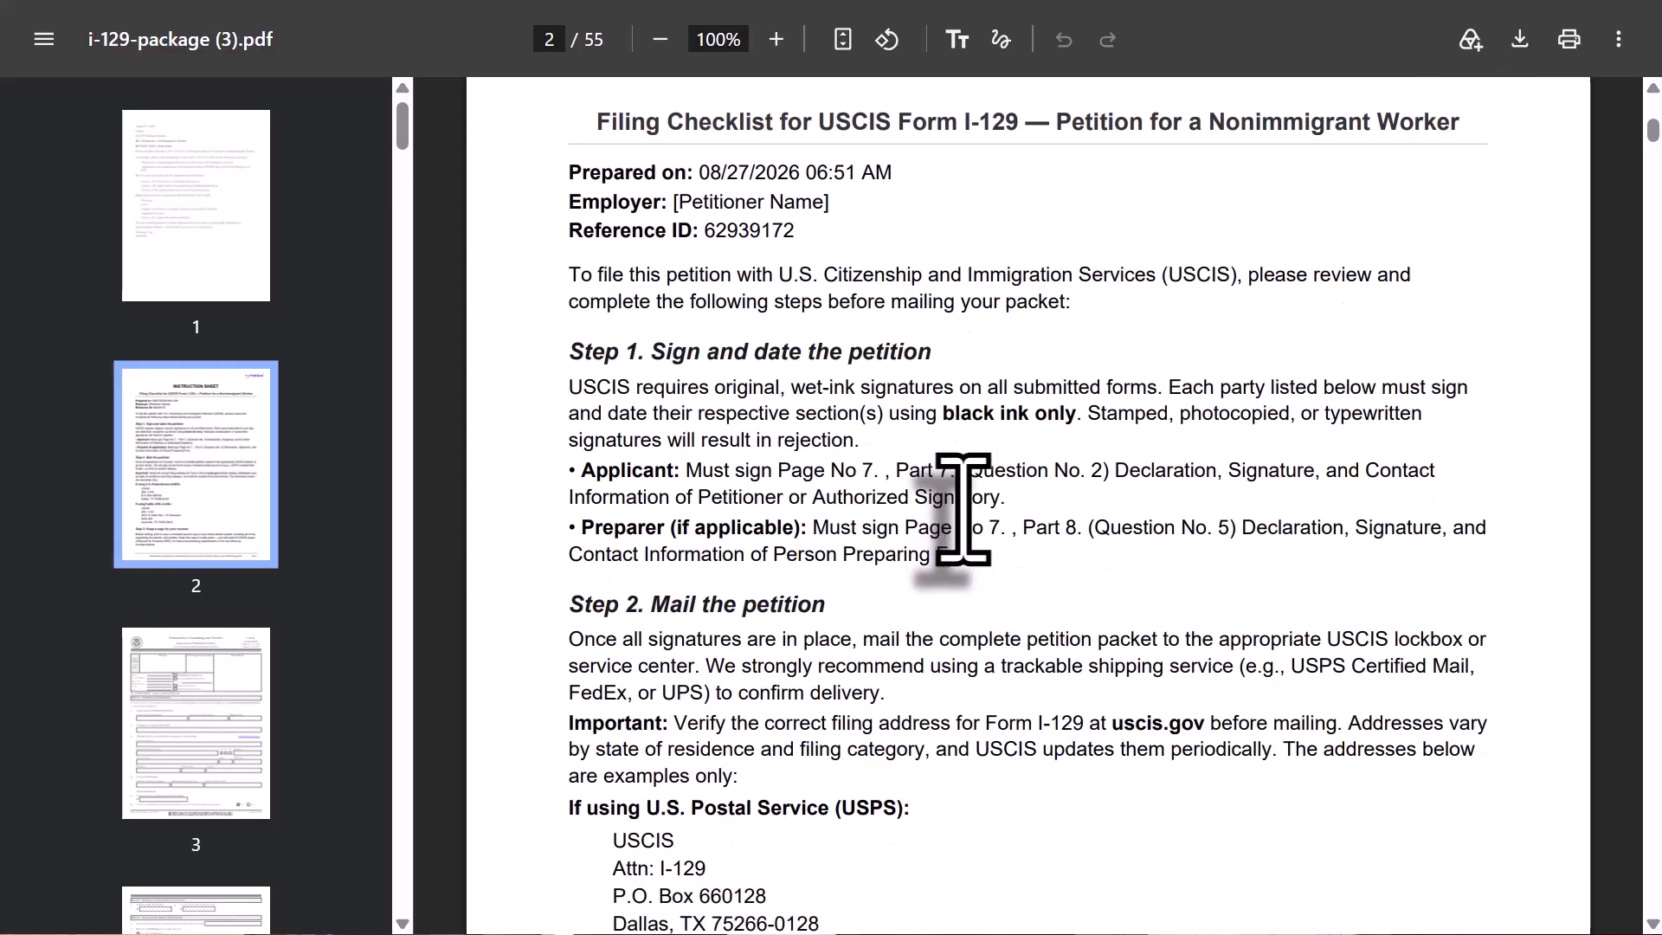
{"action": "scroll", "coordinate": [963, 509], "scroll_direction": "down", "scroll_amount": 20}
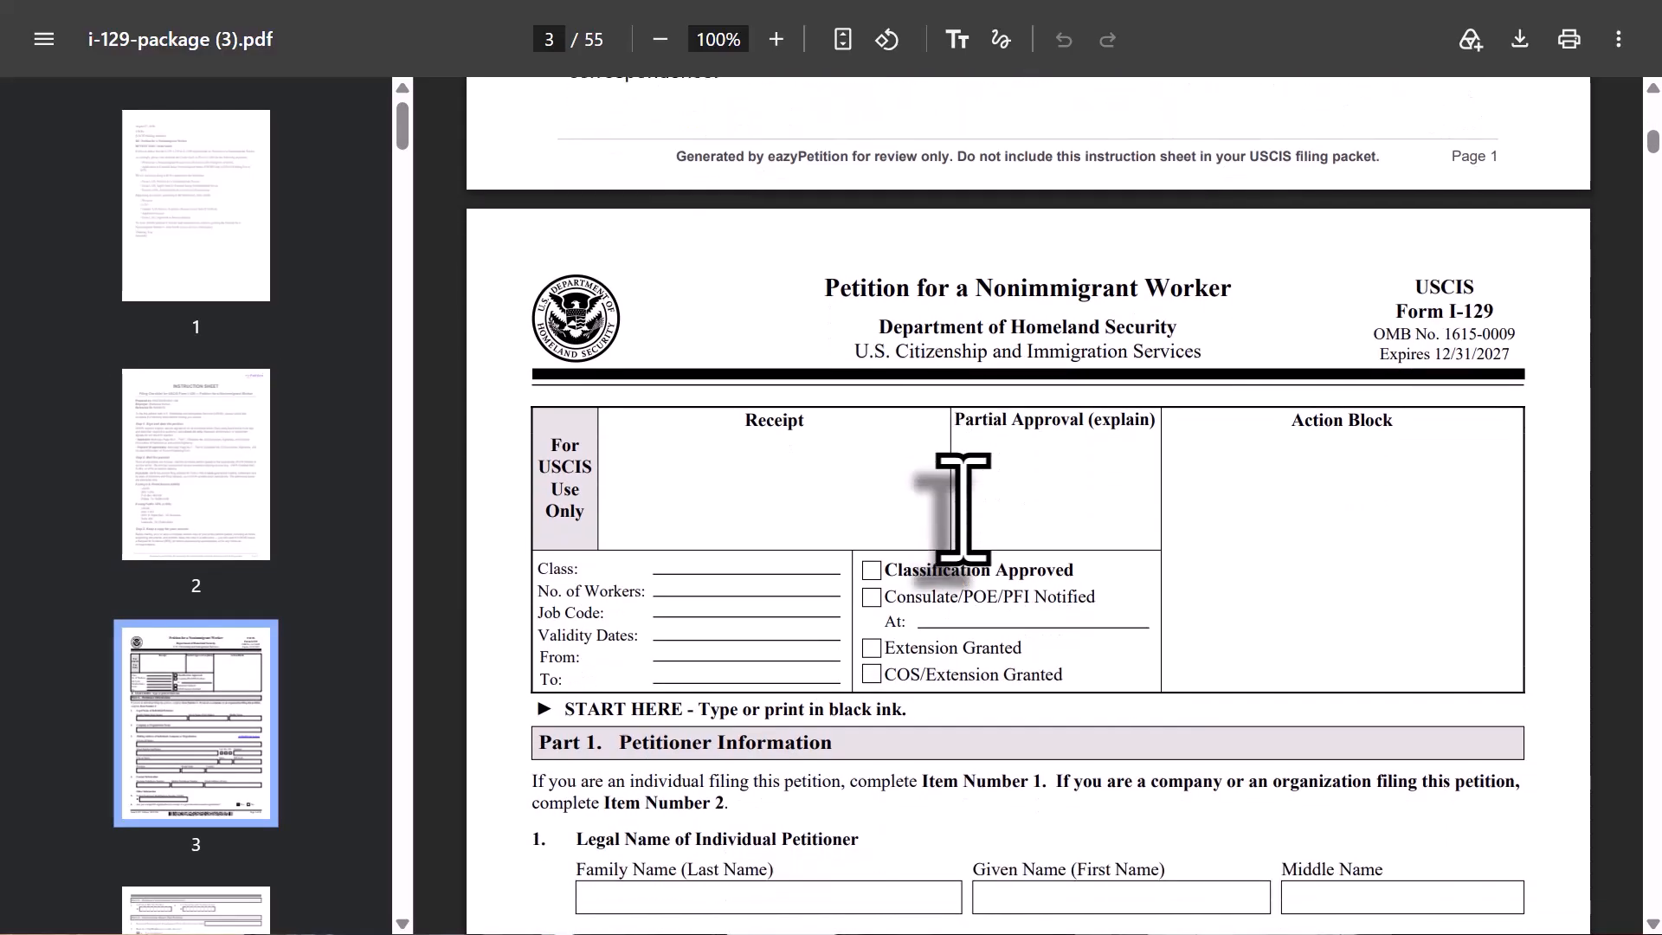
{"action": "scroll", "coordinate": [816, 316], "scroll_direction": "down", "scroll_amount": 12}
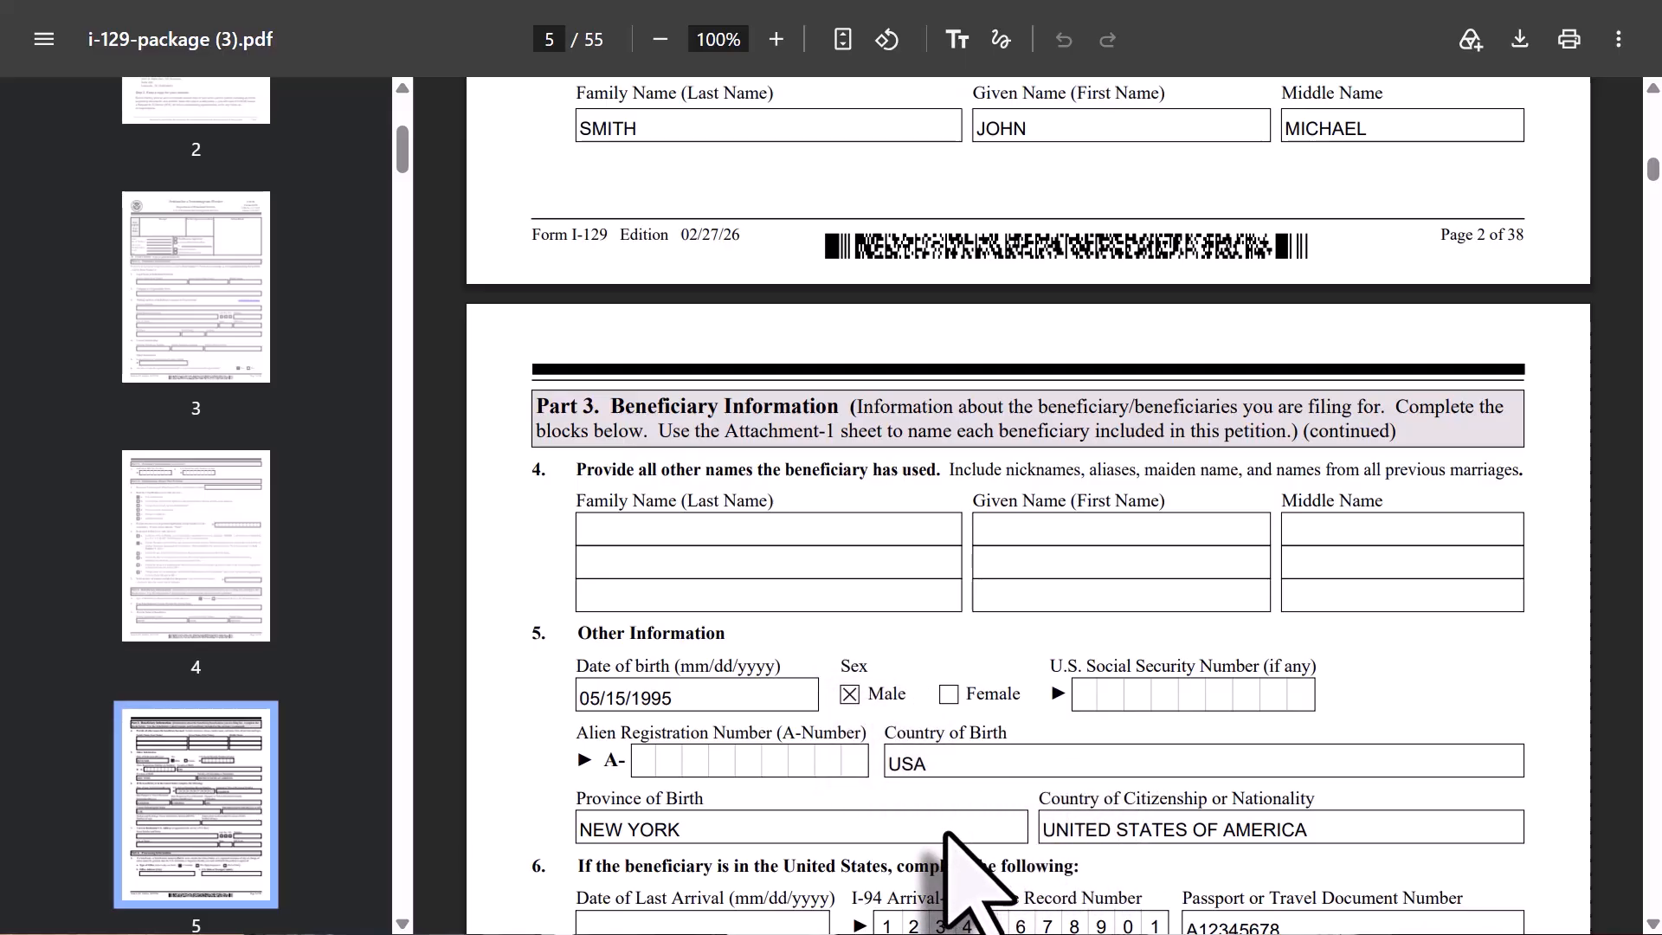
{"action": "scroll", "coordinate": [946, 833], "scroll_direction": "down", "scroll_amount": 3}
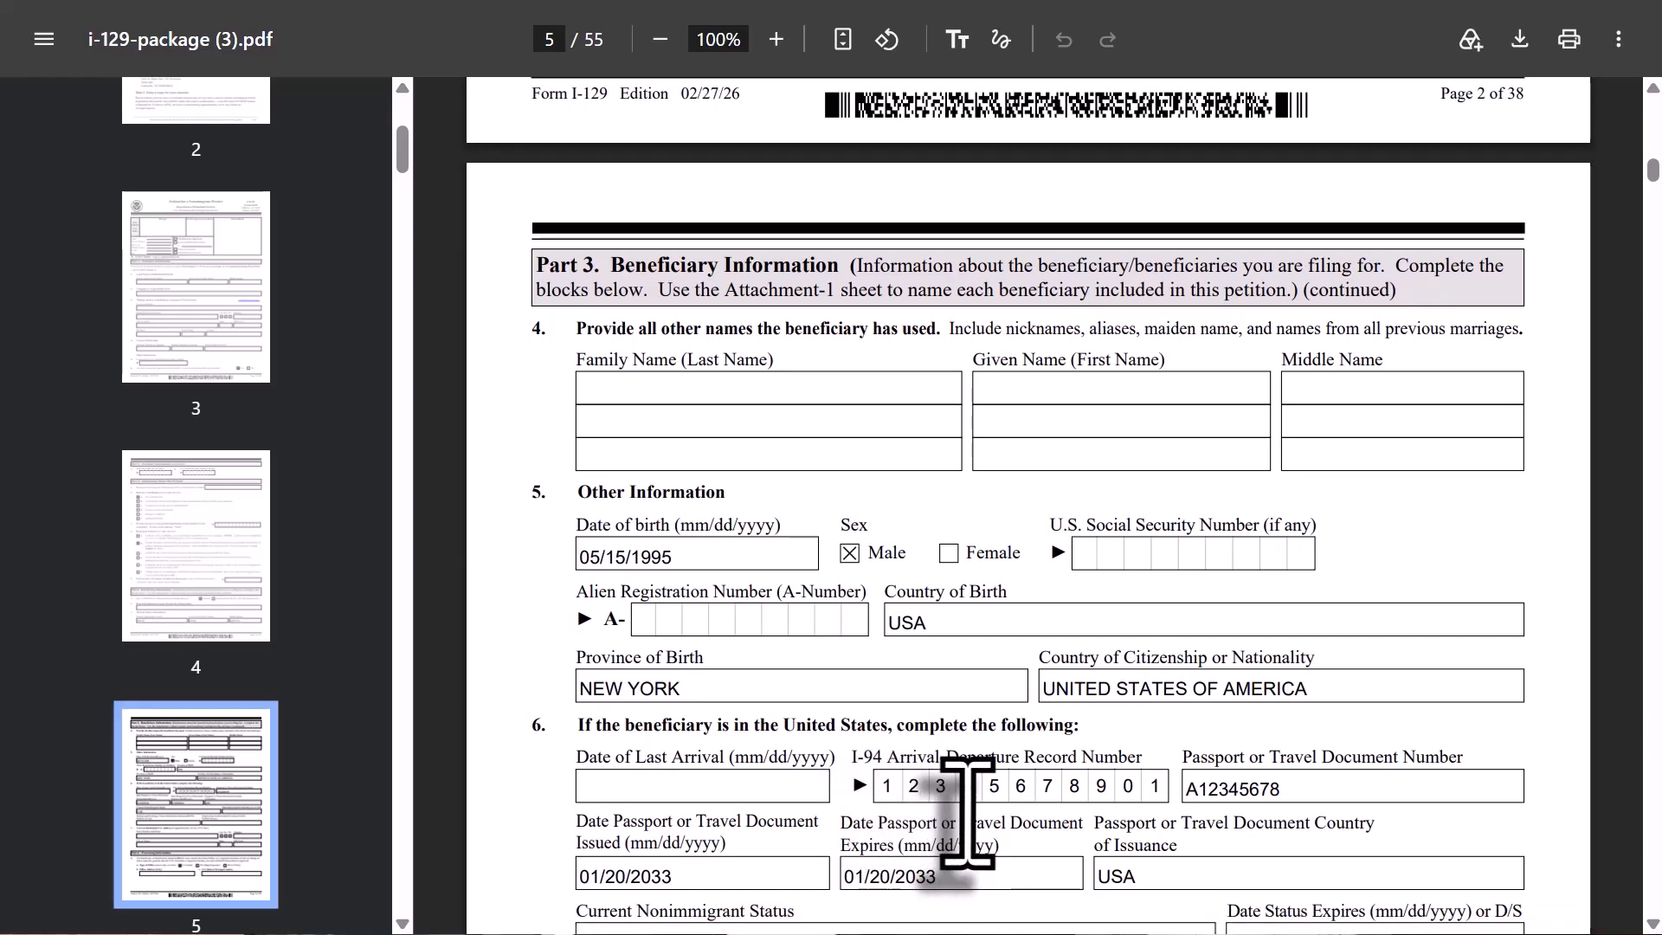
{"action": "scroll", "coordinate": [967, 813], "scroll_direction": "down", "scroll_amount": 3}
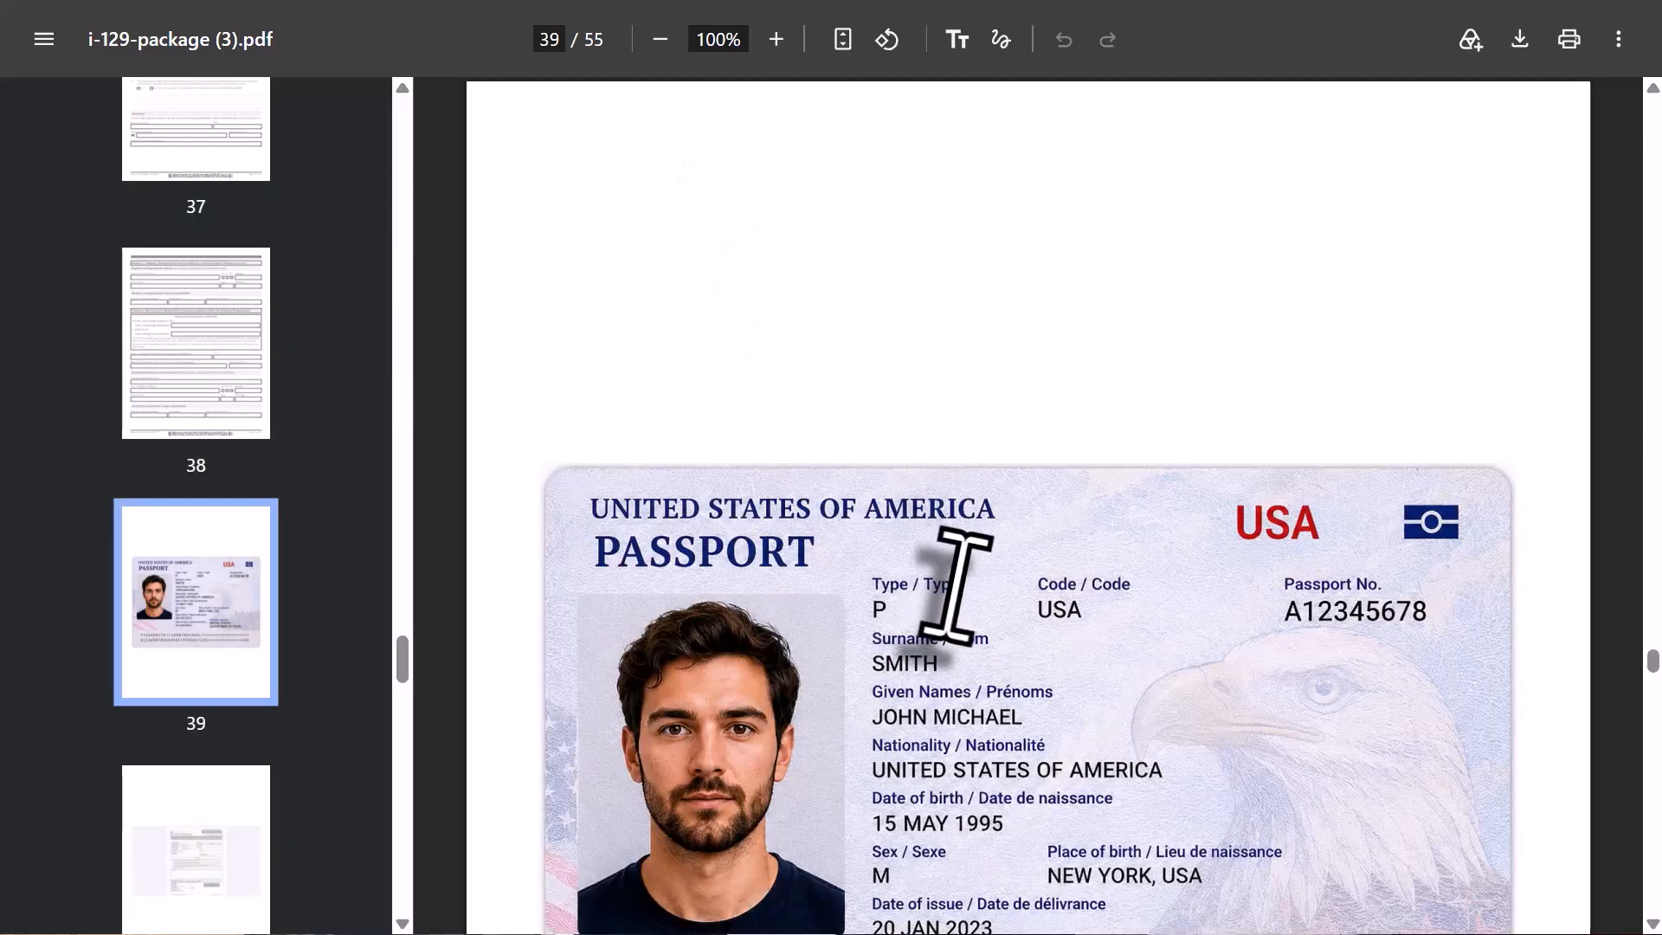
Check the passport, I-797 and I-94 supporting documents attached after Form I-129 in the petition package.
{"action": "scroll", "coordinate": [956, 584], "scroll_direction": "down", "scroll_amount": 3}
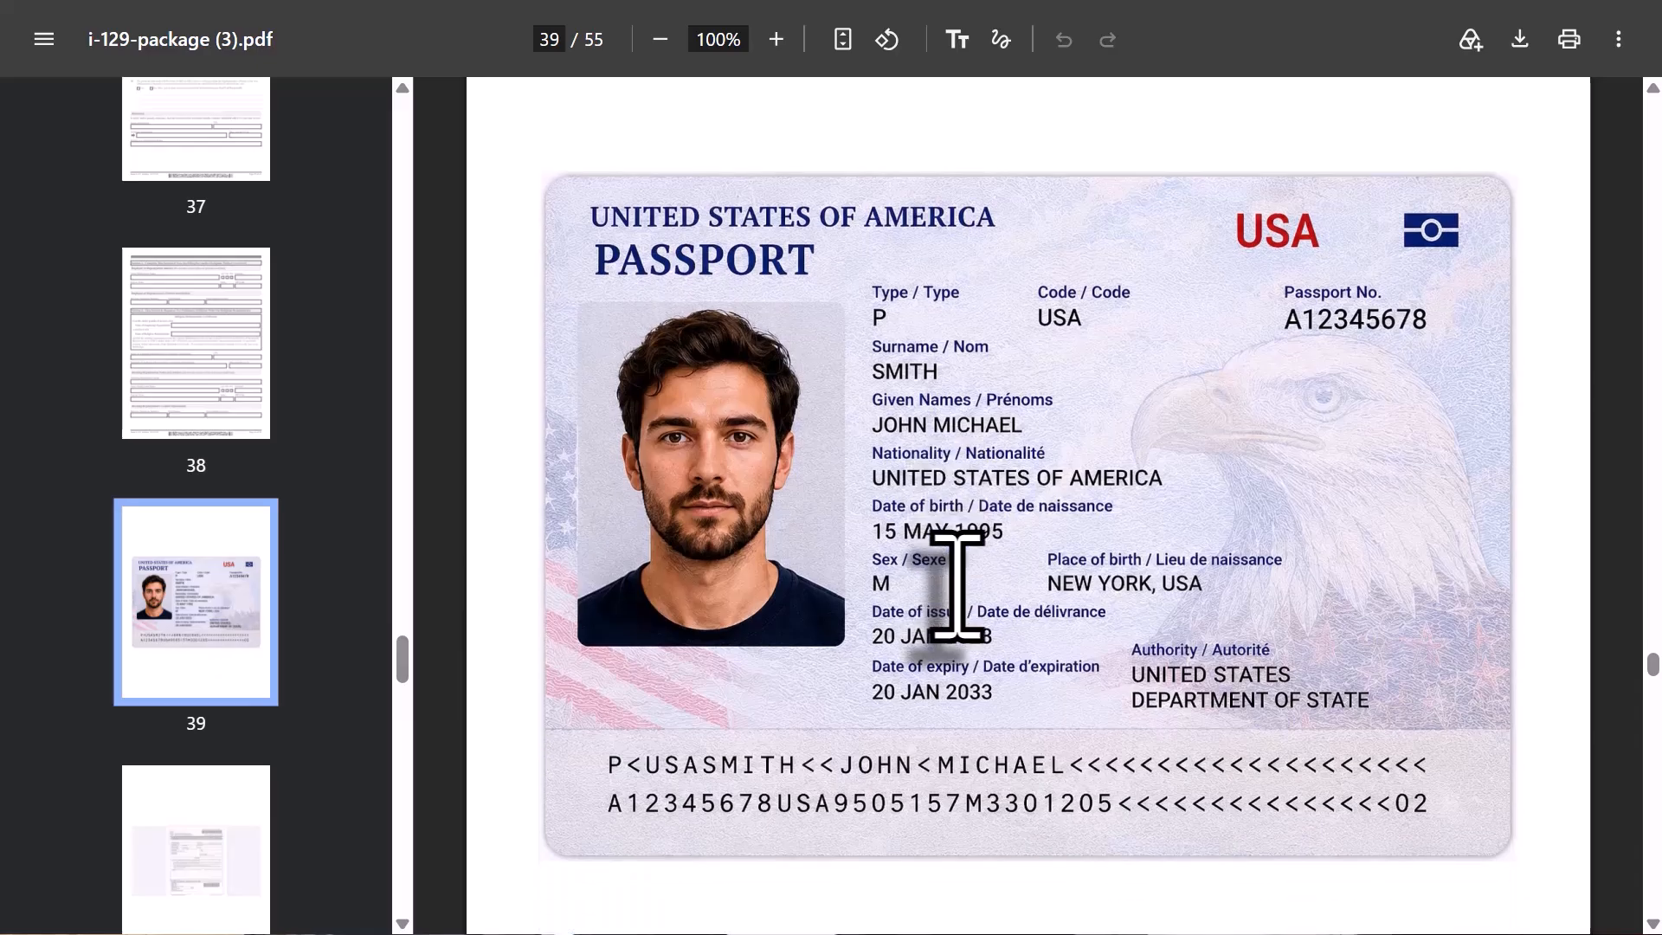
{"action": "scroll", "coordinate": [824, 523], "scroll_direction": "down", "scroll_amount": 15}
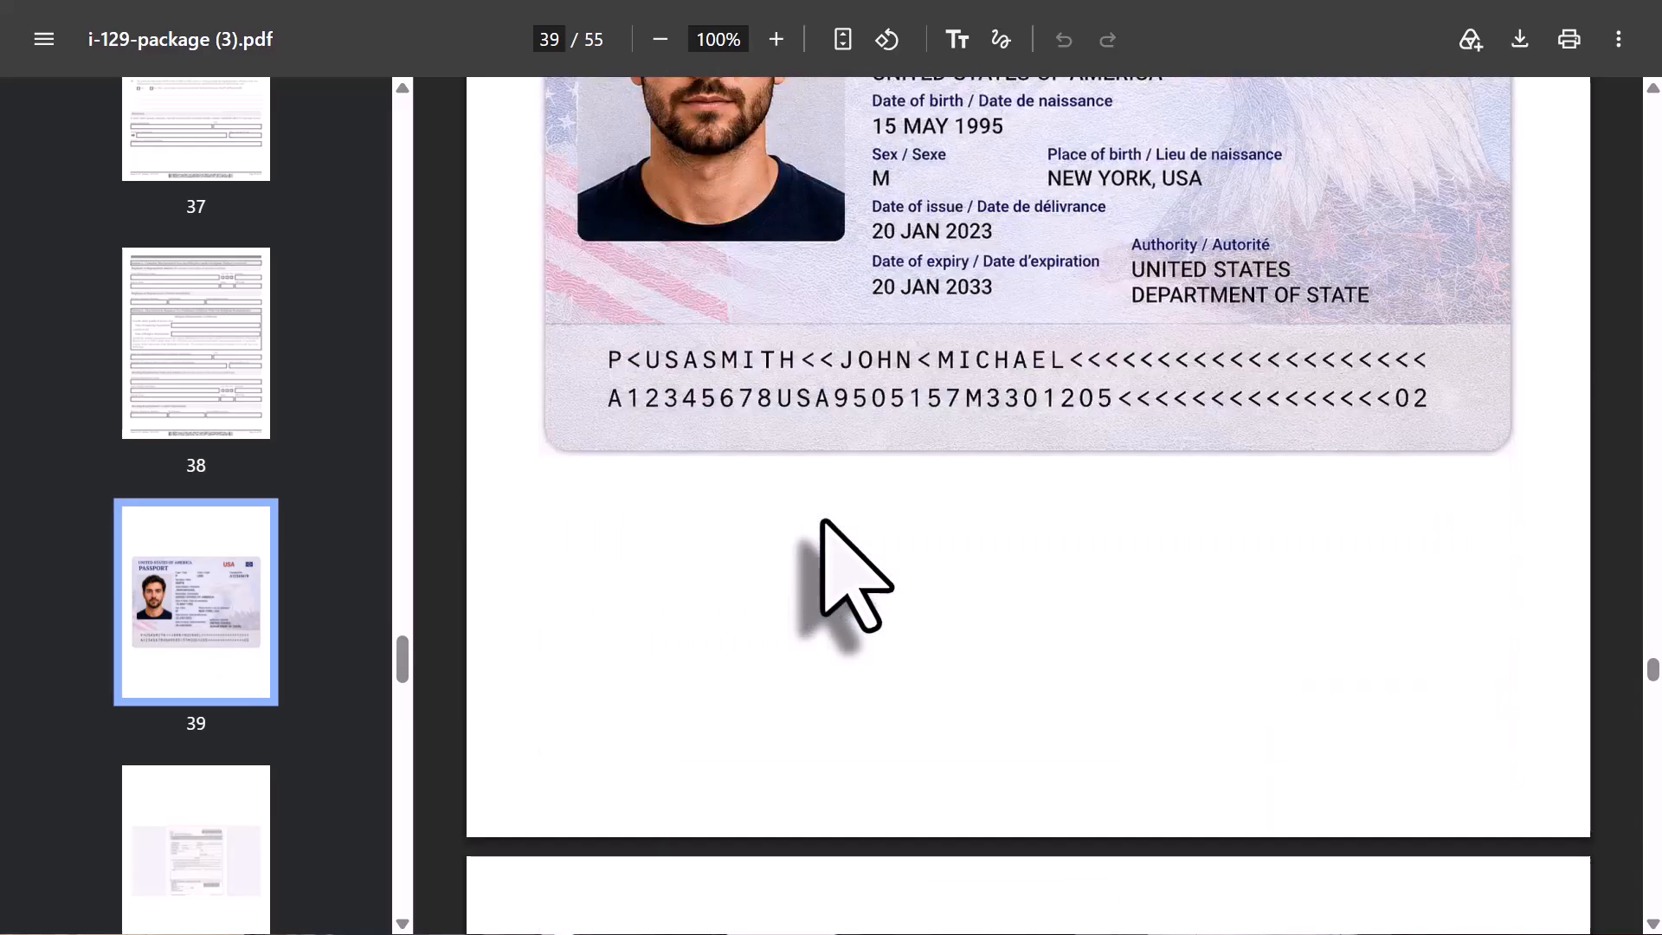
{"action": "scroll", "coordinate": [822, 521], "scroll_direction": "down", "scroll_amount": 1}
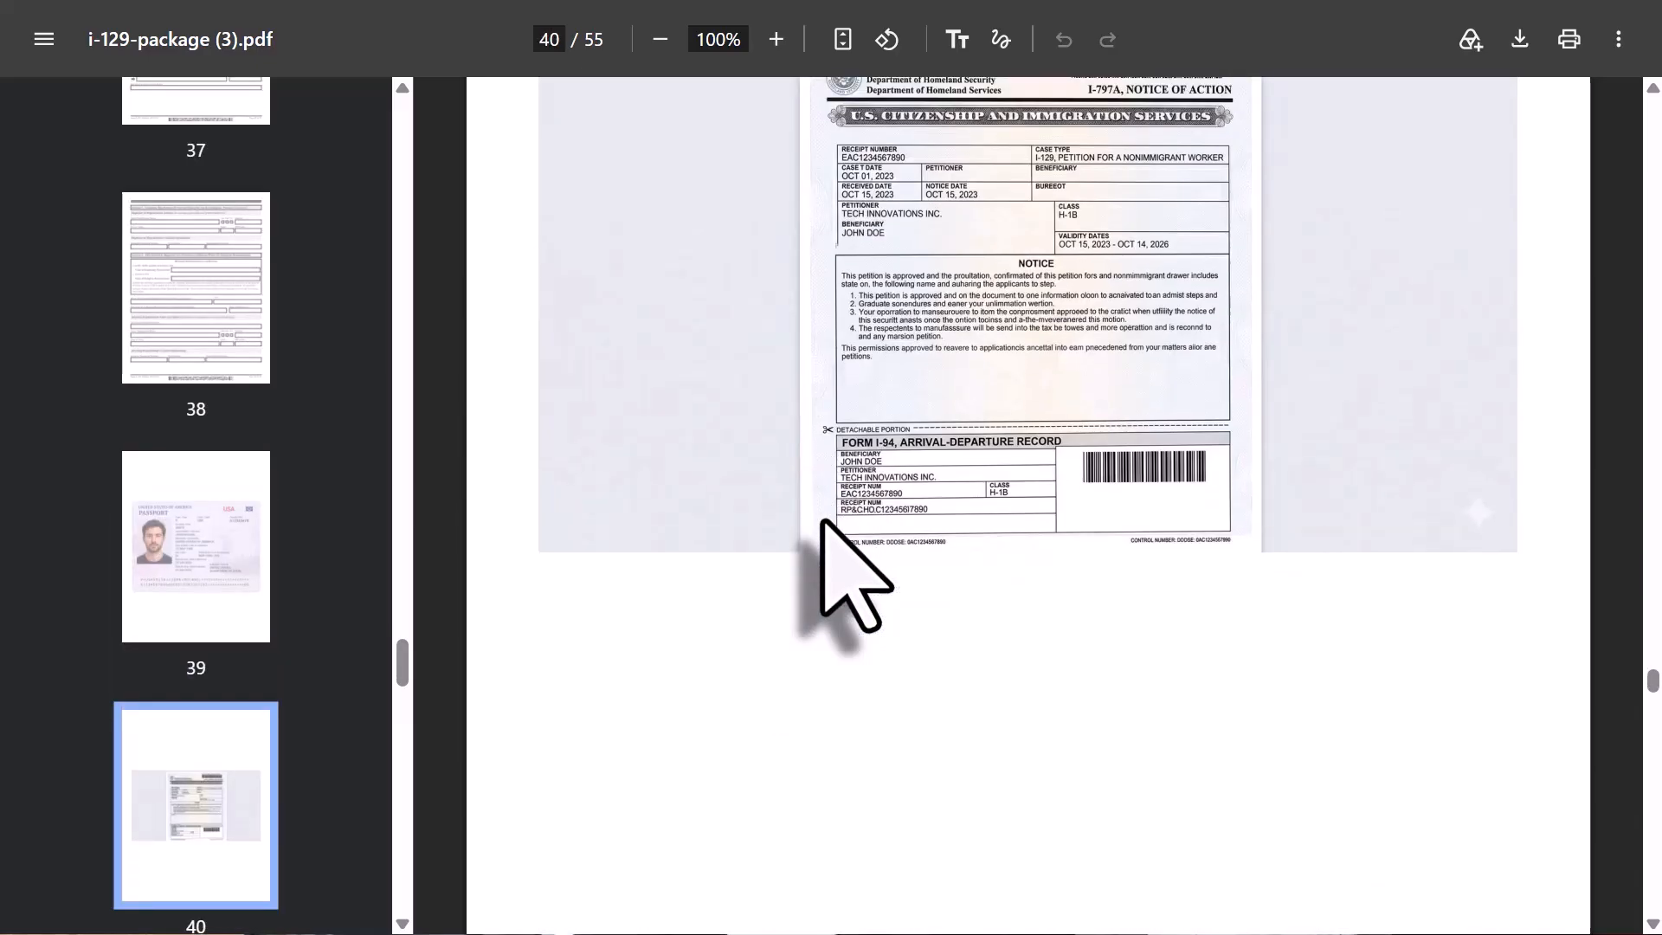
{"action": "scroll", "coordinate": [822, 521], "scroll_direction": "down", "scroll_amount": 12}
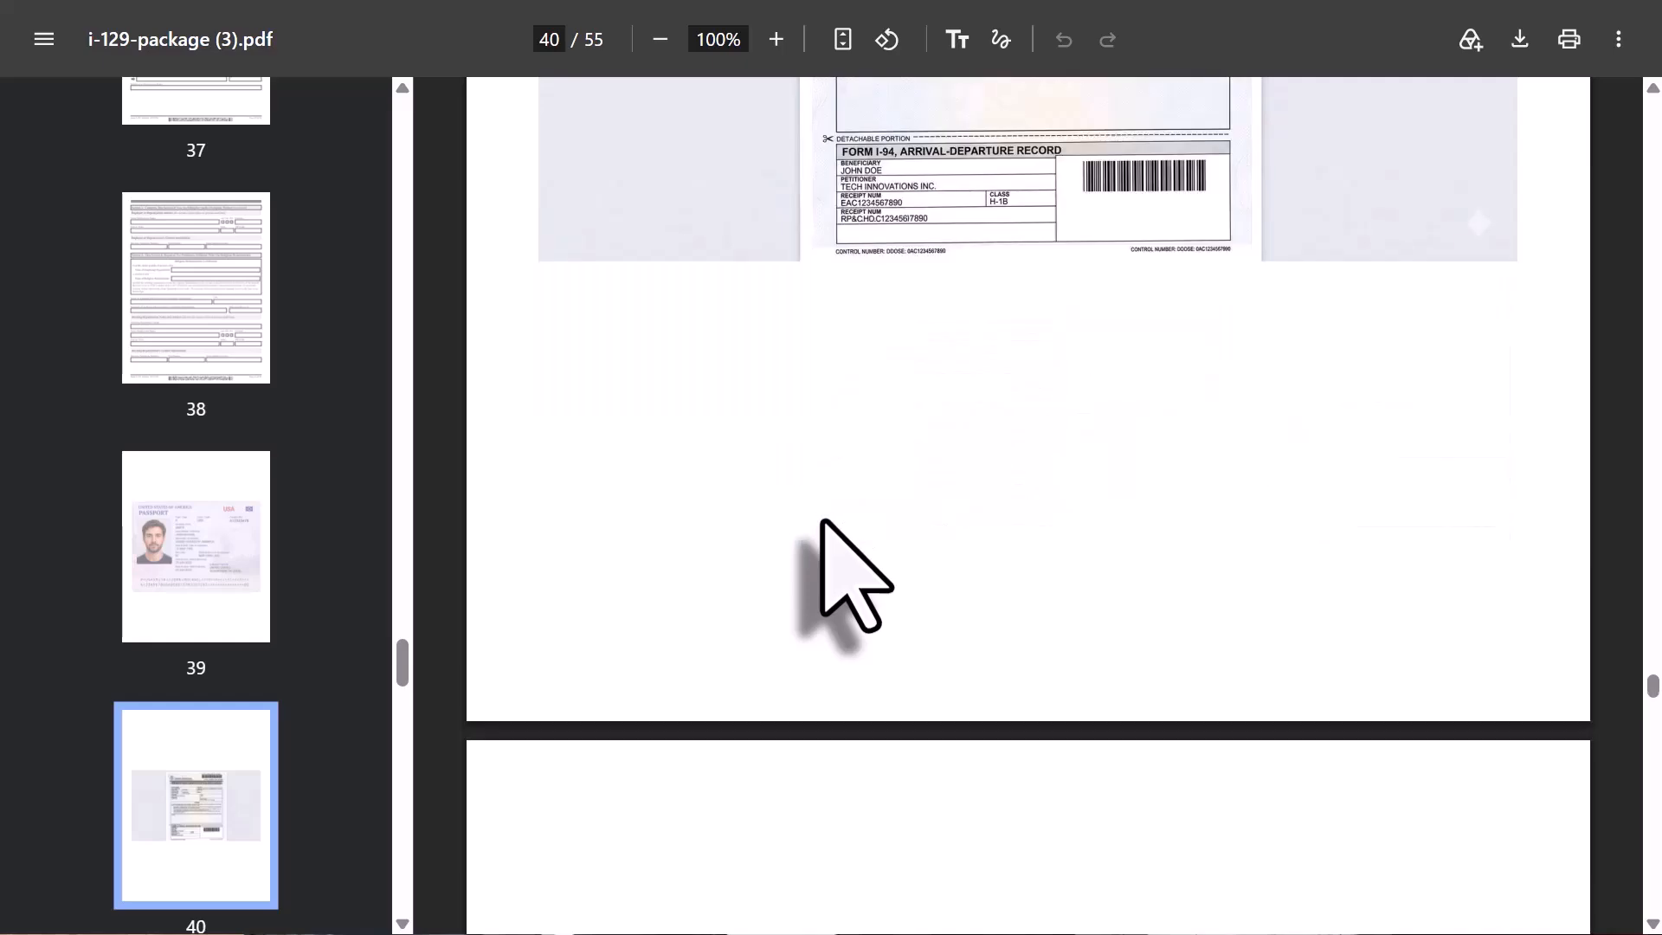
{"action": "scroll", "coordinate": [822, 522], "scroll_direction": "down", "scroll_amount": 1}
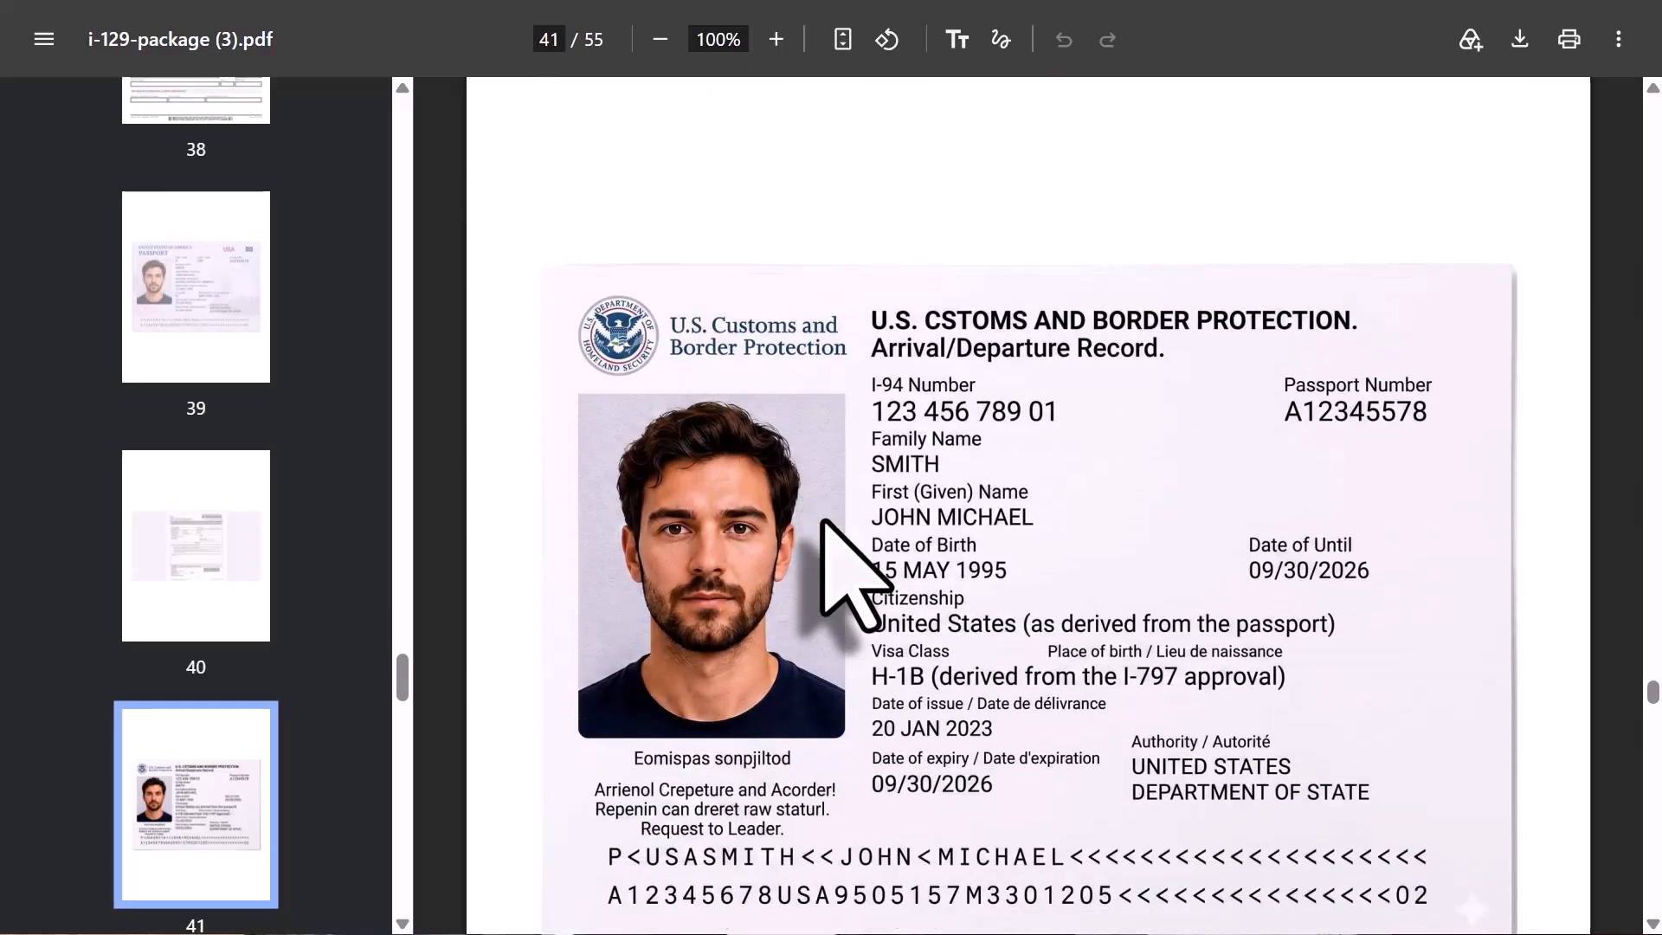
{"action": "scroll", "coordinate": [822, 522], "scroll_direction": "down", "scroll_amount": 5}
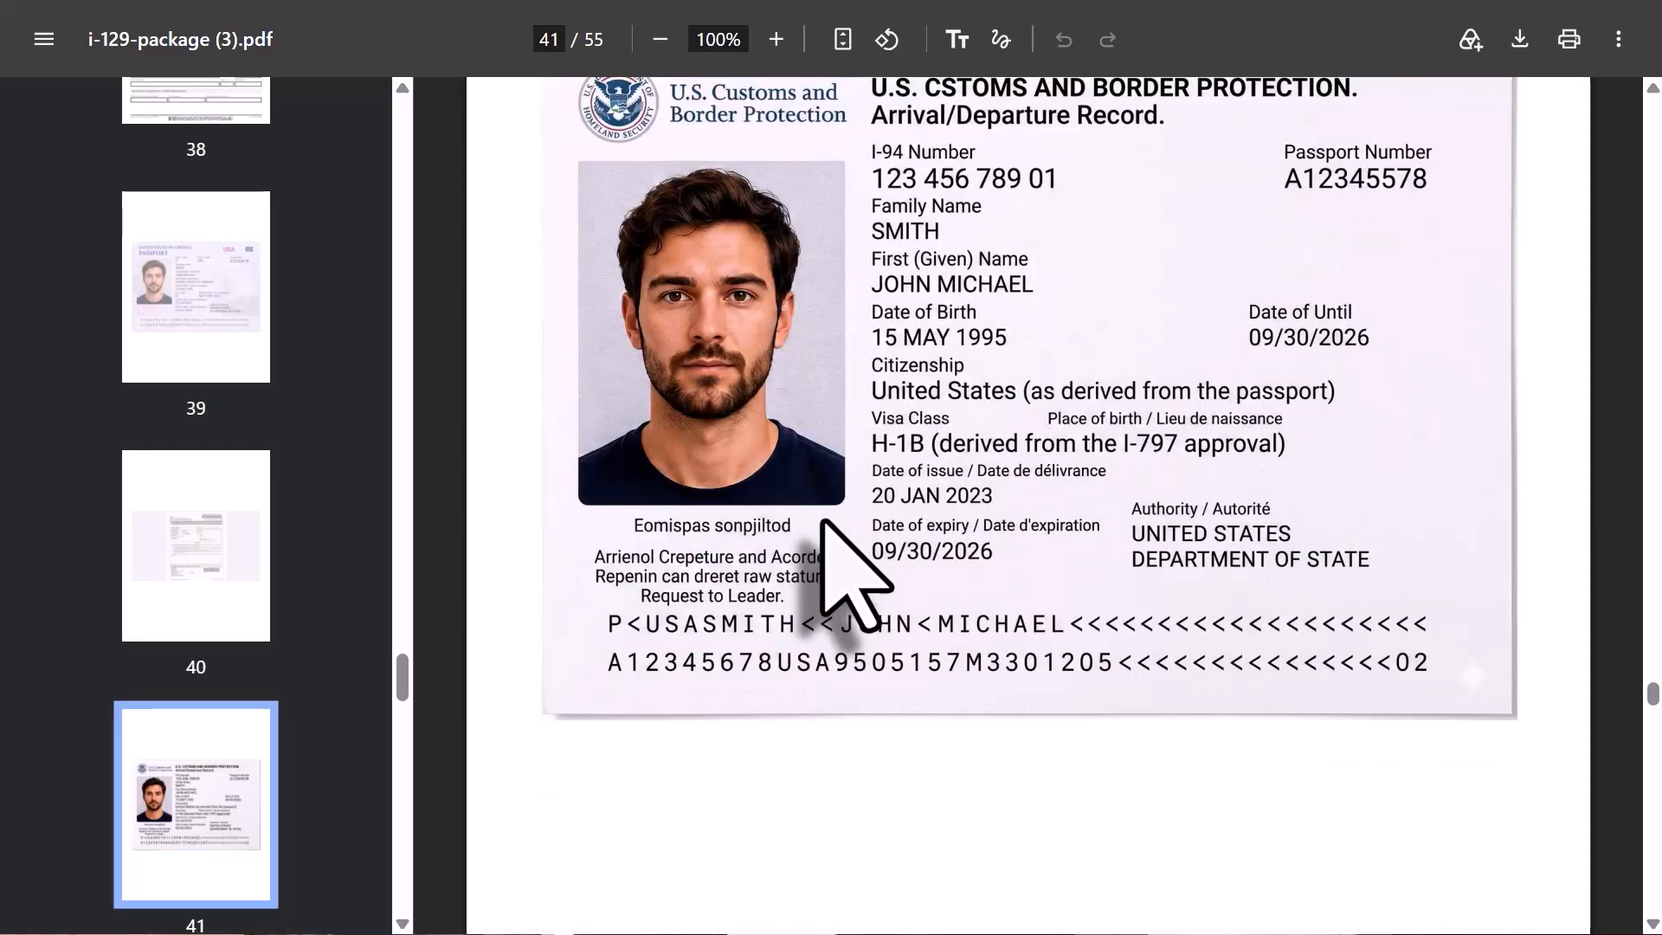